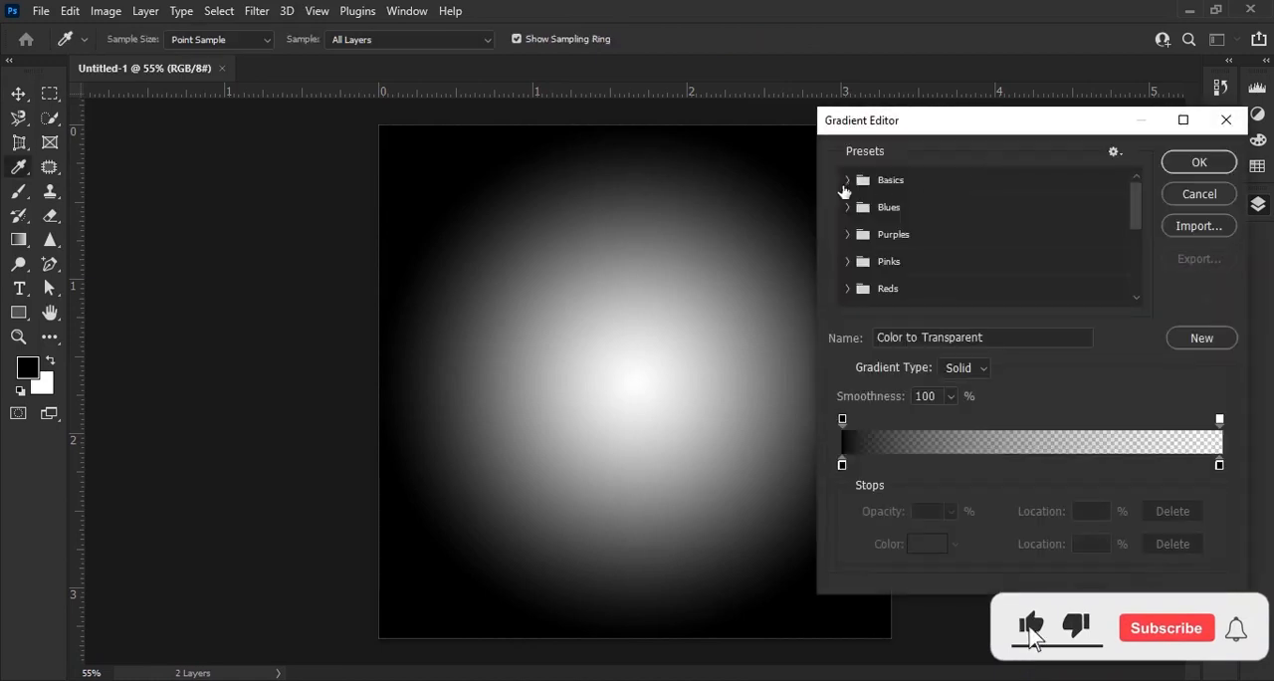
# Load the Foreground to Background gradient preset from the Basics group.
pyautogui.click(847, 181)
pyautogui.click(883, 212)
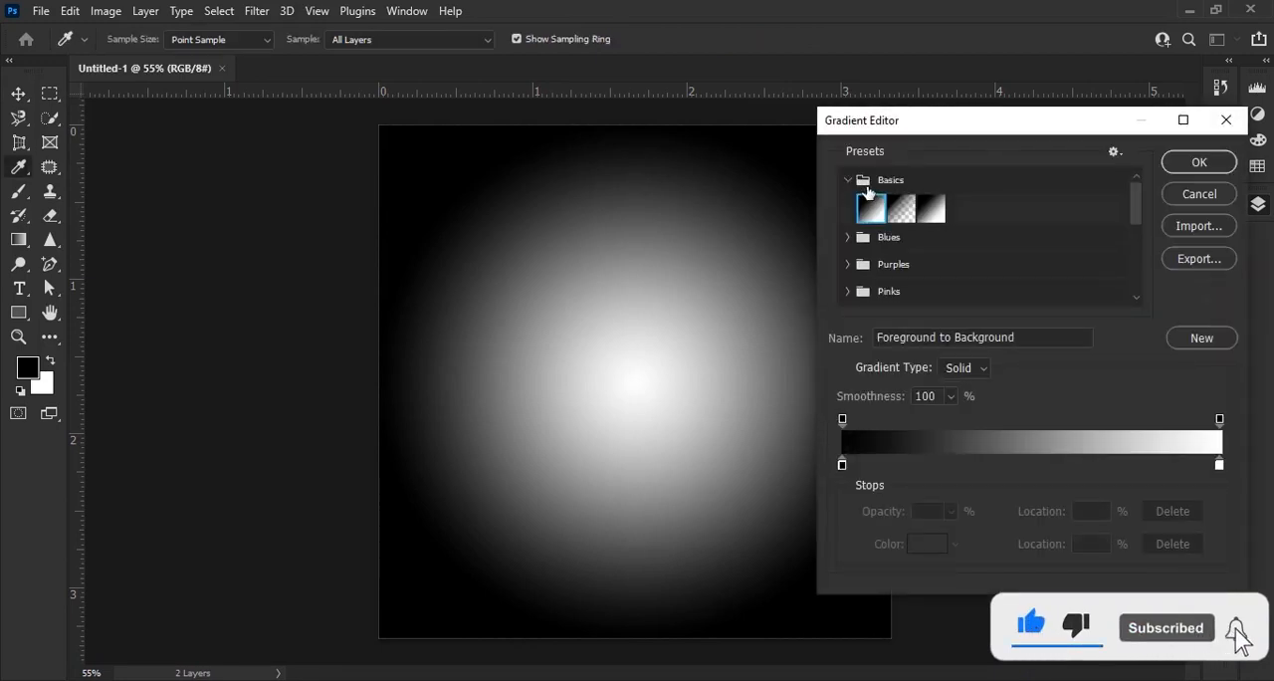
pyautogui.click(847, 179)
# Set the gradient's color stop at 0% to orange ff5a00.
pyautogui.click(844, 464)
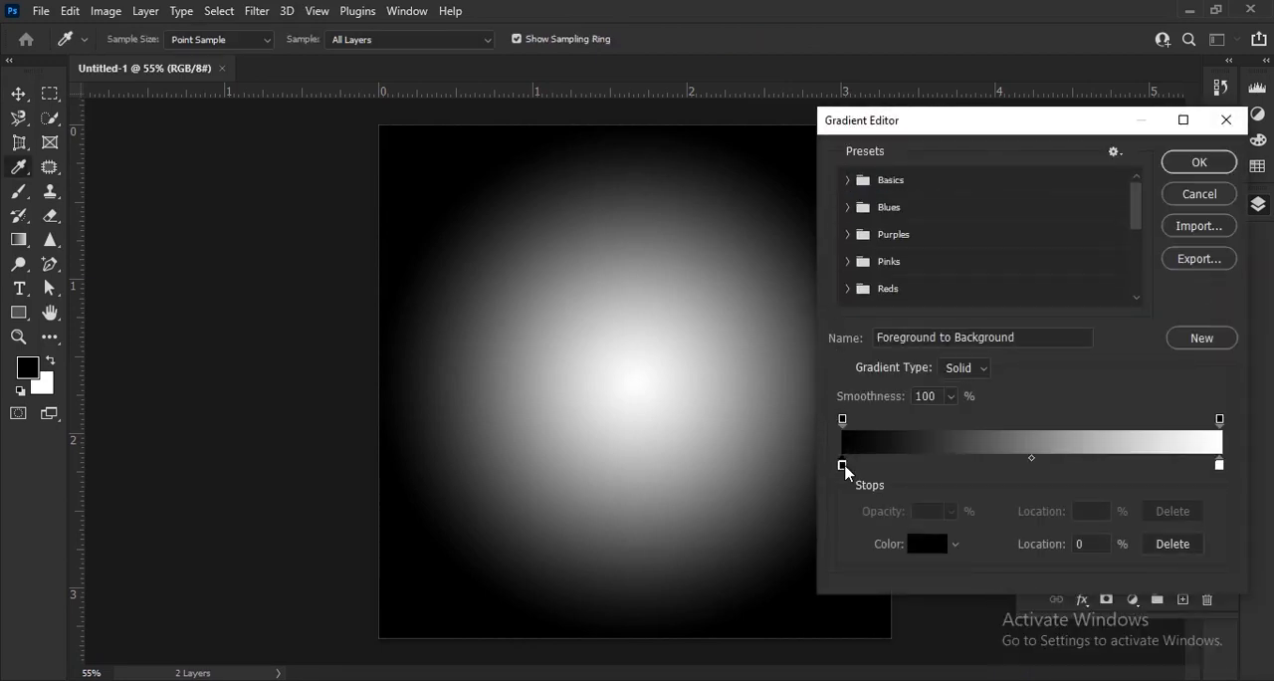
pyautogui.click(924, 543)
pyautogui.moveTo(857, 256); pyautogui.dragTo(633, 192)
pyautogui.write('ff0000')
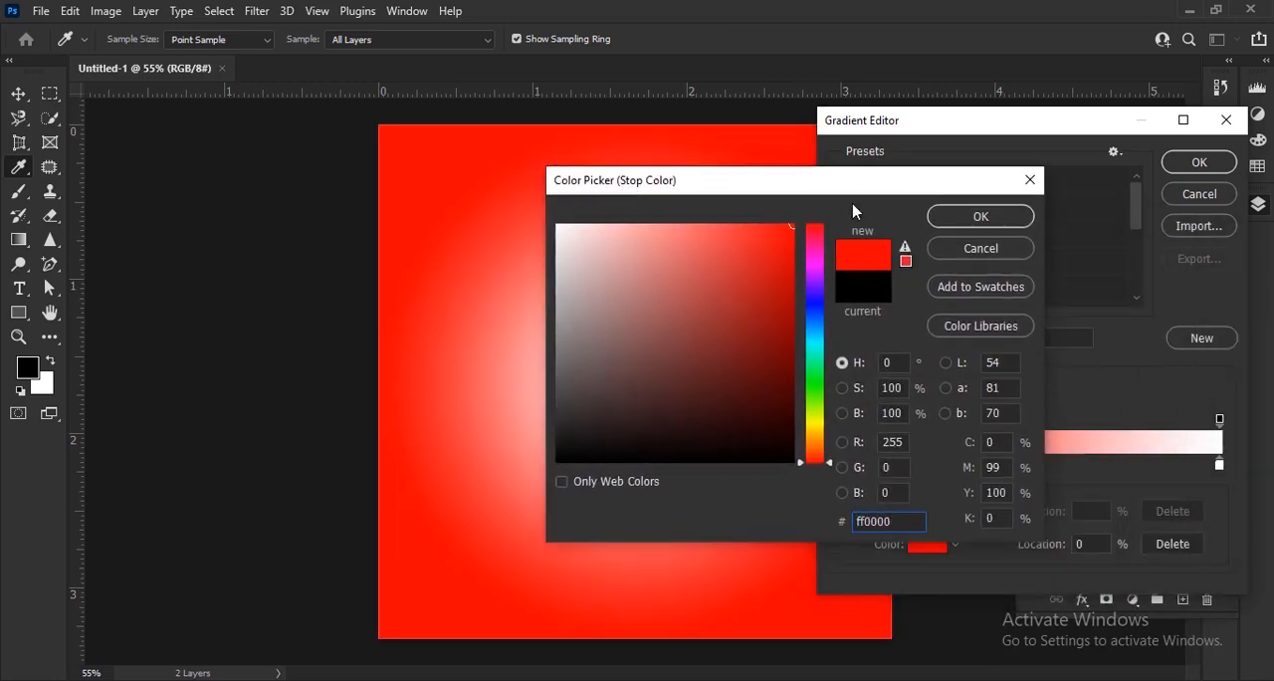
pyautogui.moveTo(814, 403); pyautogui.dragTo(825, 449)
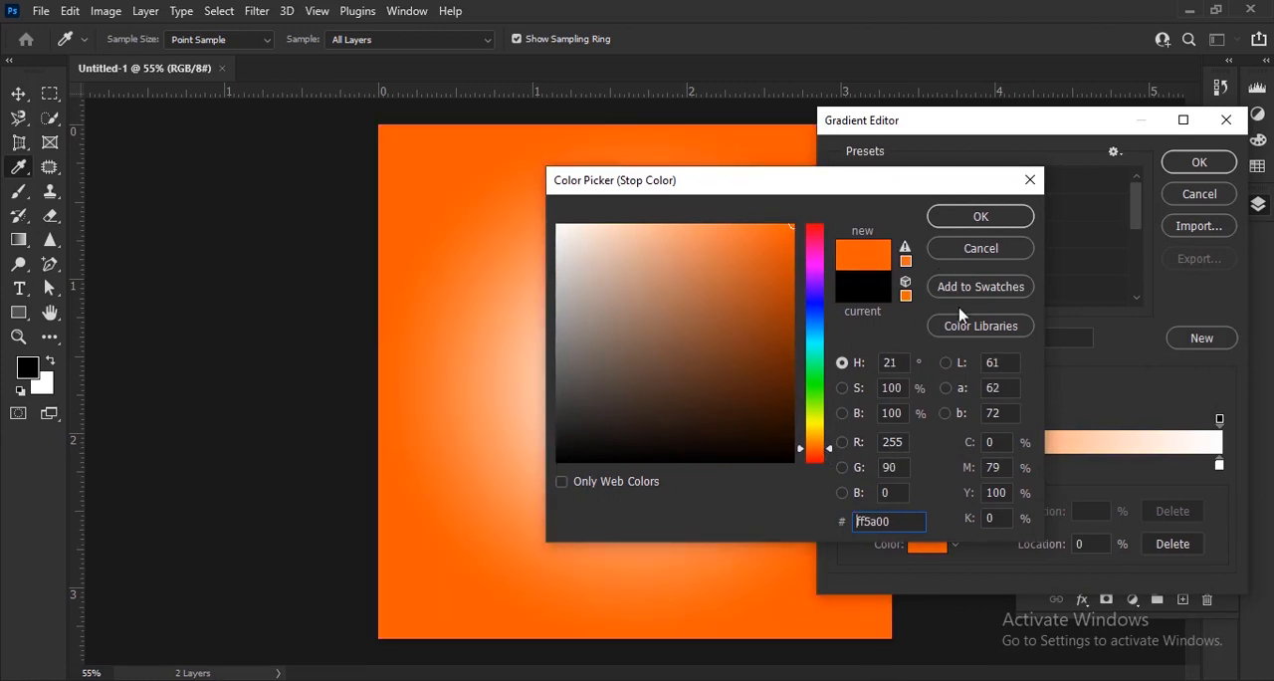
pyautogui.moveTo(896, 529); pyautogui.dragTo(822, 526)
pyautogui.click(980, 221)
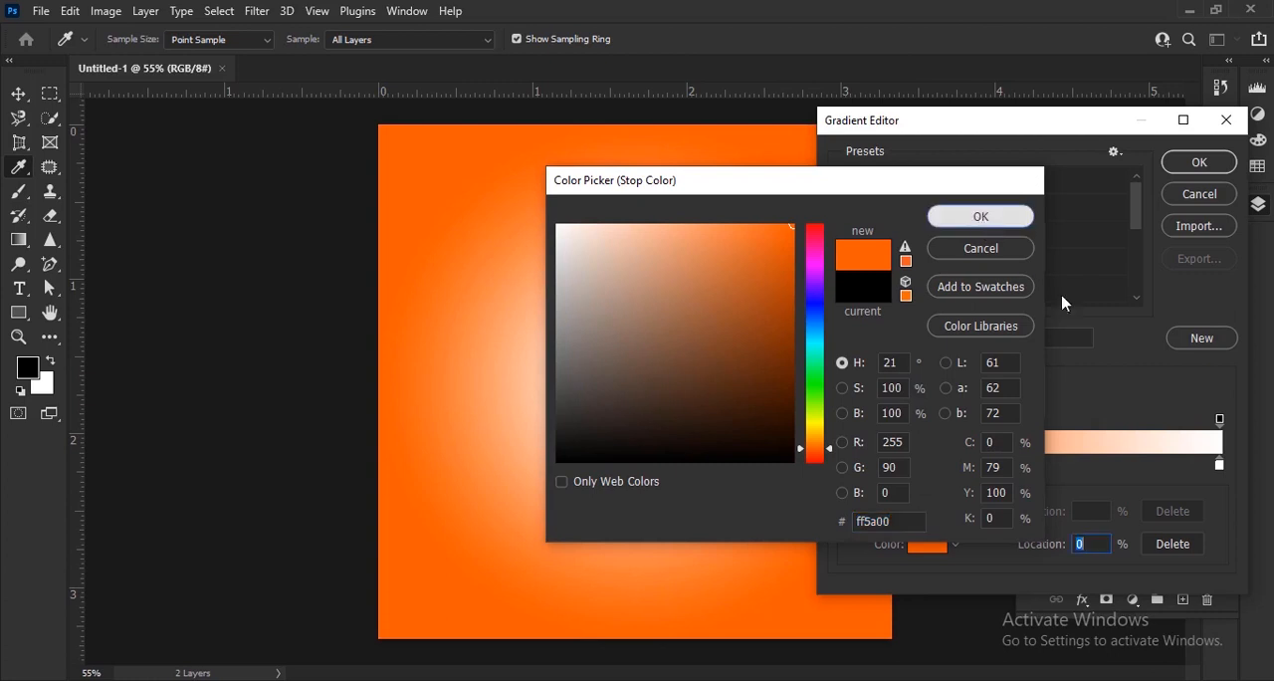
# Set the gradient's color stop at 100% to yellow-orange ffc948 and accept the edited gradient.
pyautogui.click(1220, 468)
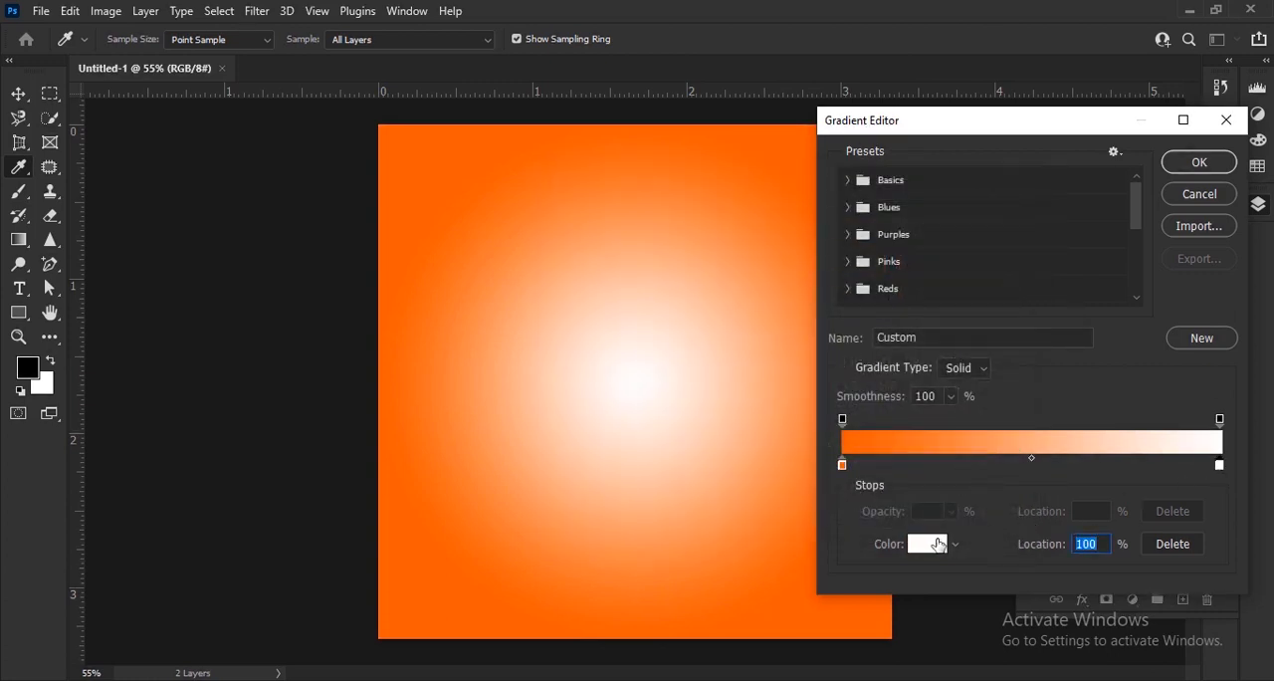
pyautogui.click(928, 543)
pyautogui.write('ff0000')
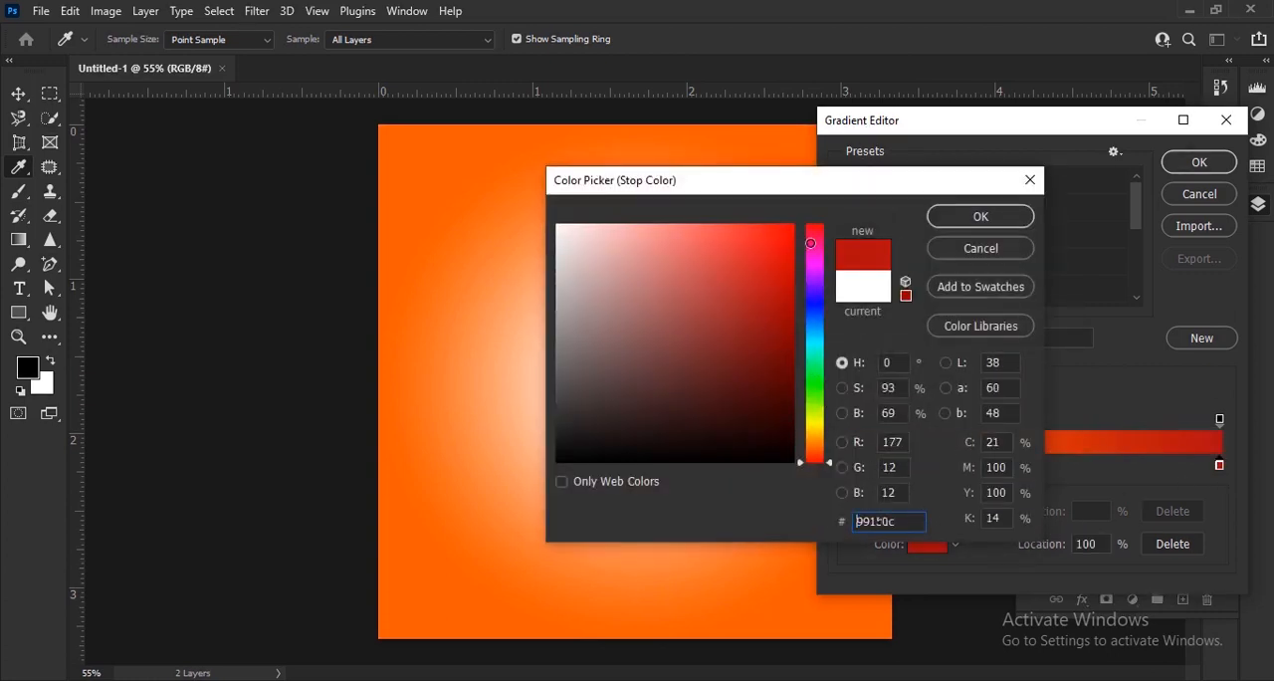
pyautogui.moveTo(820, 295); pyautogui.dragTo(828, 446)
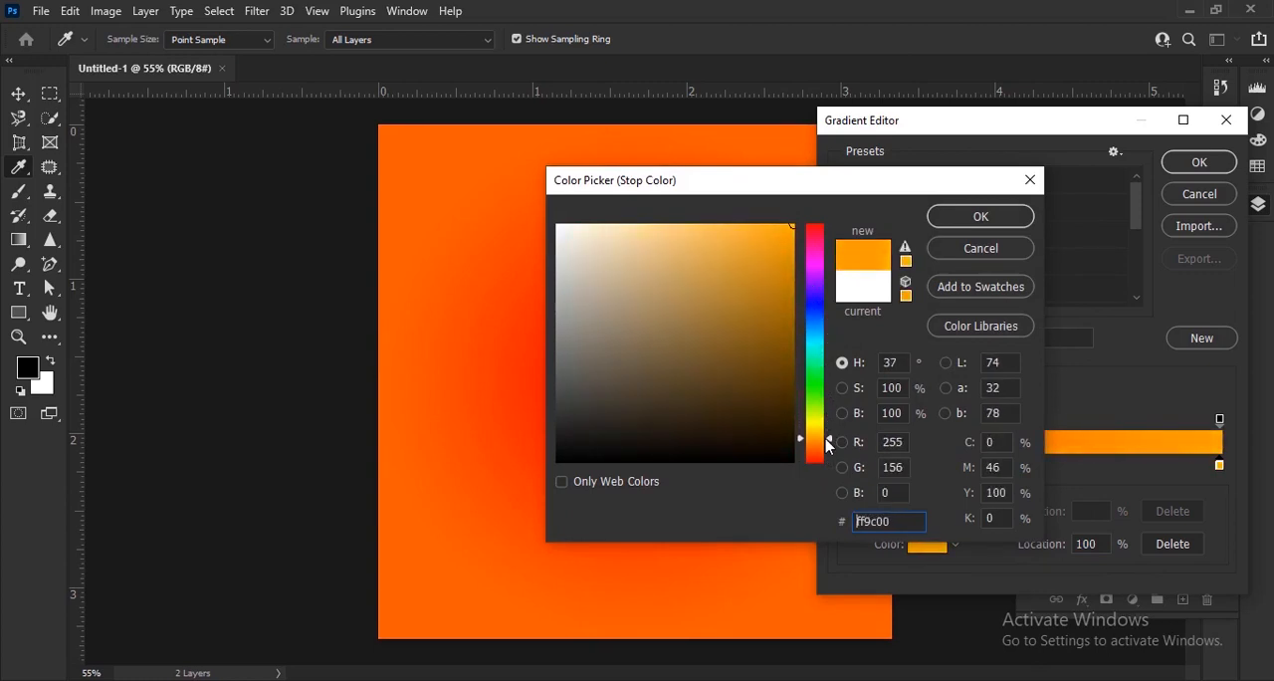
pyautogui.moveTo(677, 195); pyautogui.dragTo(806, 201)
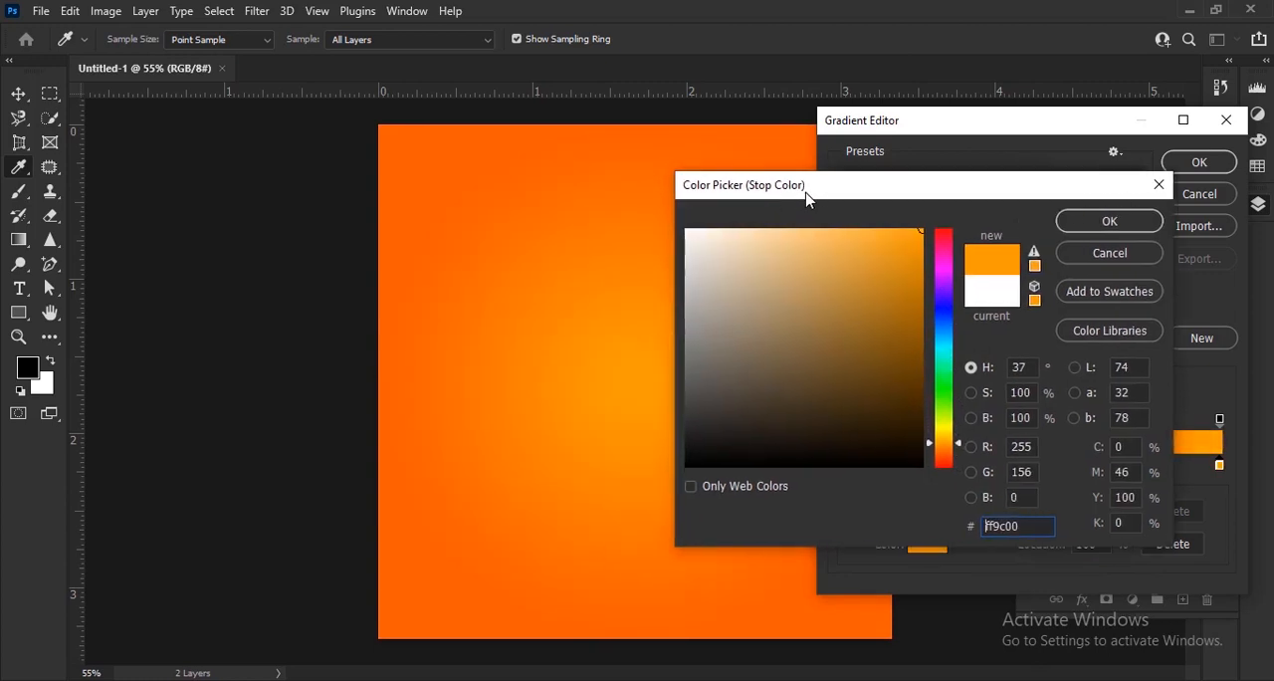
pyautogui.moveTo(868, 245)
pyautogui.mouseDown()
pyautogui.moveTo(877, 216)
pyautogui.moveTo(857, 231)
pyautogui.moveTo(857, 219)
pyautogui.mouseUp()
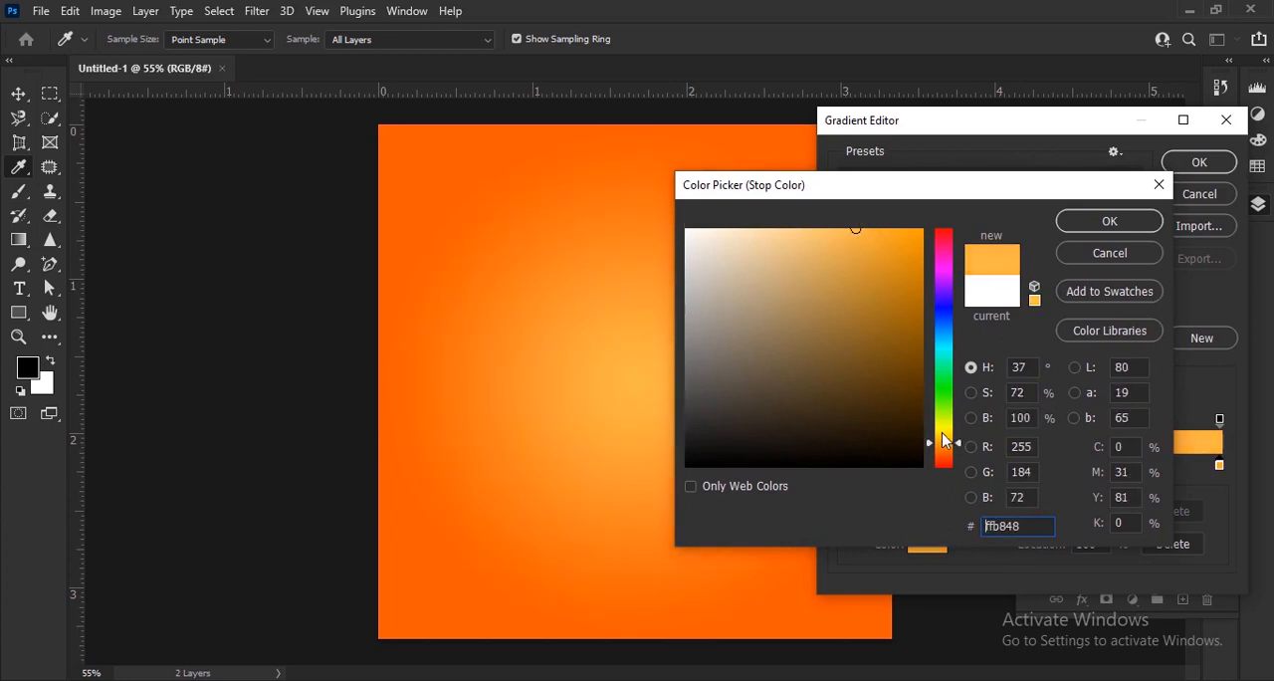
pyautogui.moveTo(943, 435); pyautogui.dragTo(950, 439)
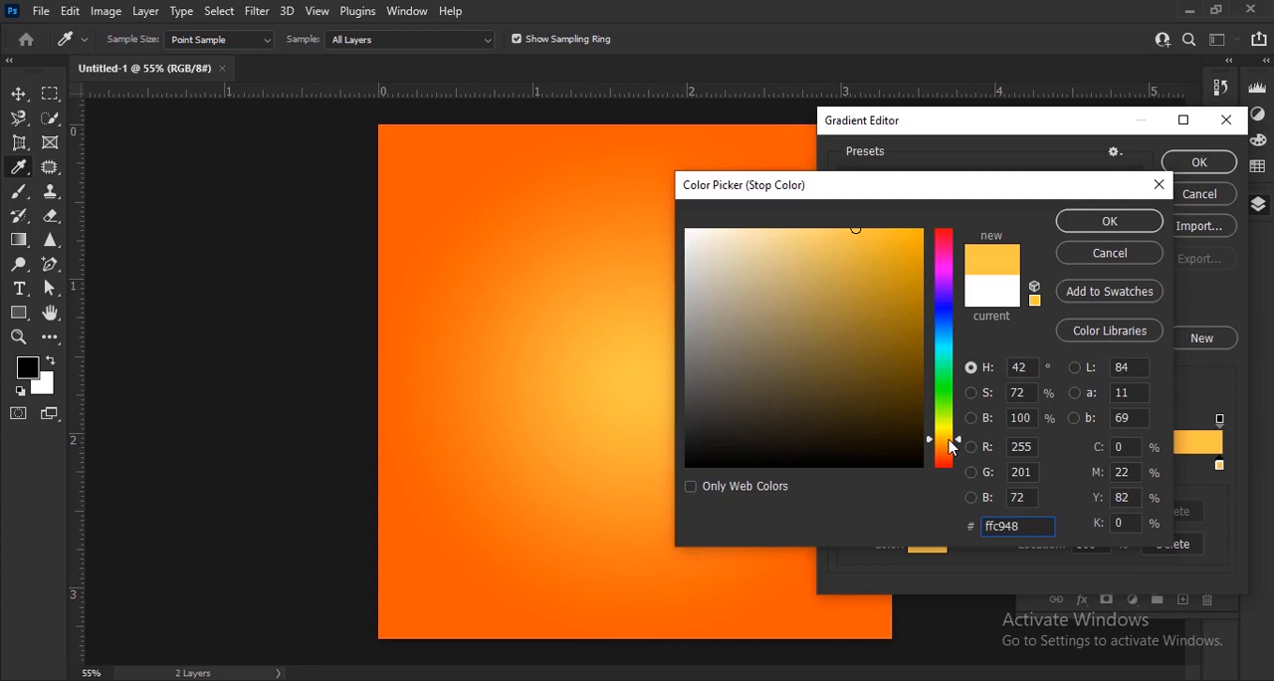
pyautogui.moveTo(1036, 527); pyautogui.dragTo(959, 534)
pyautogui.click(1109, 221)
pyautogui.click(1195, 164)
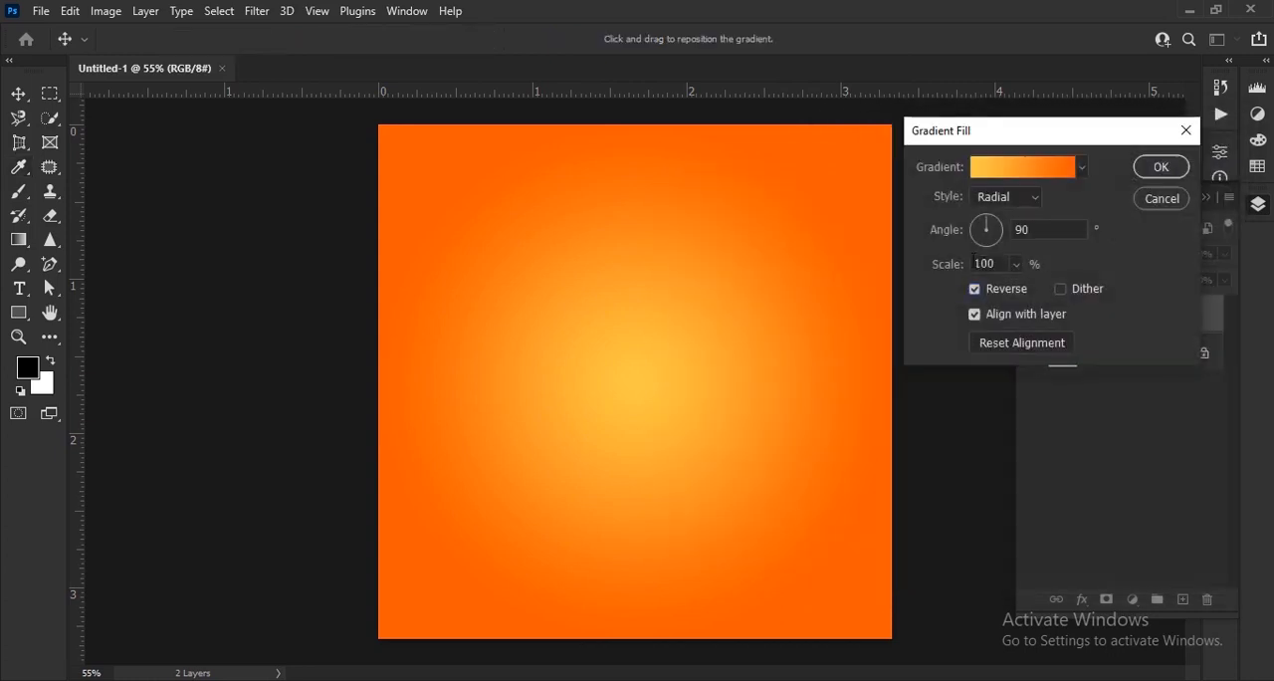
# Scale the radial gradient to 113% and shift its bright centre slightly up and to the right on the canvas.
pyautogui.moveTo(946, 271); pyautogui.dragTo(966, 284)
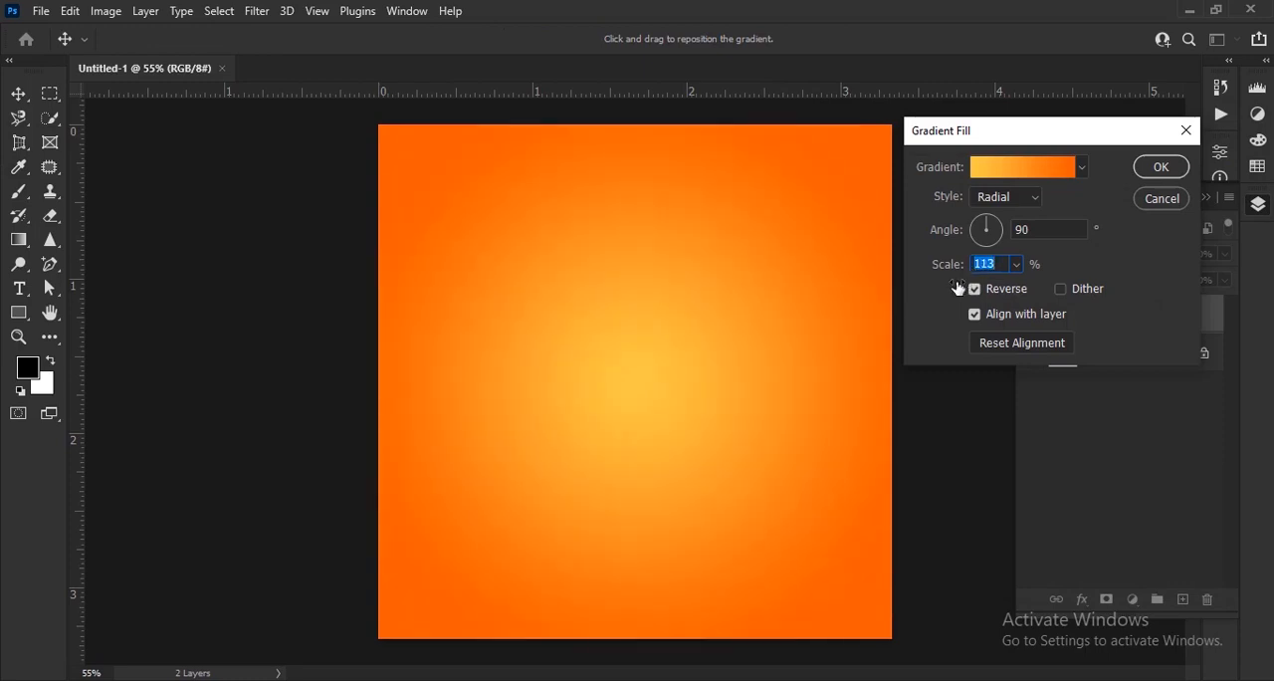
pyautogui.moveTo(642, 414)
pyautogui.mouseDown()
pyautogui.moveTo(620, 409)
pyautogui.moveTo(671, 401)
pyautogui.moveTo(657, 396)
pyautogui.mouseUp()
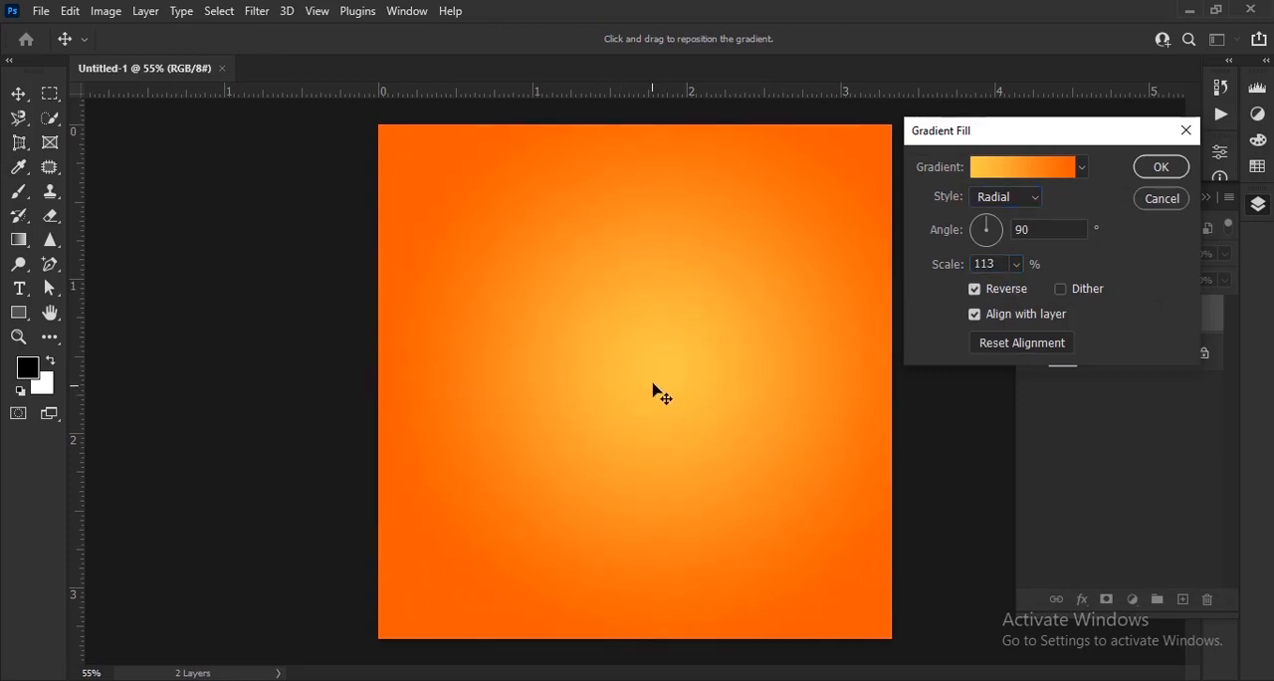
# Change the gradient's 0% color stop to ff4e00 and apply the gradient fill.
pyautogui.click(1037, 176)
pyautogui.click(843, 465)
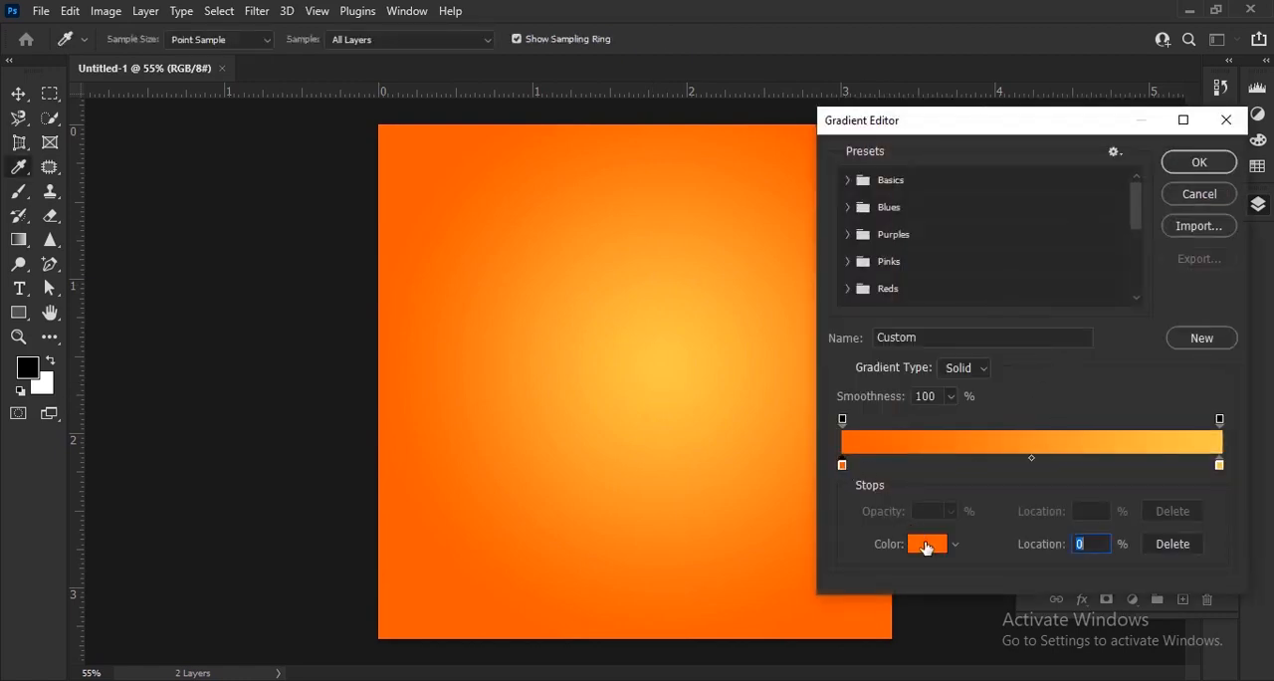
pyautogui.click(926, 544)
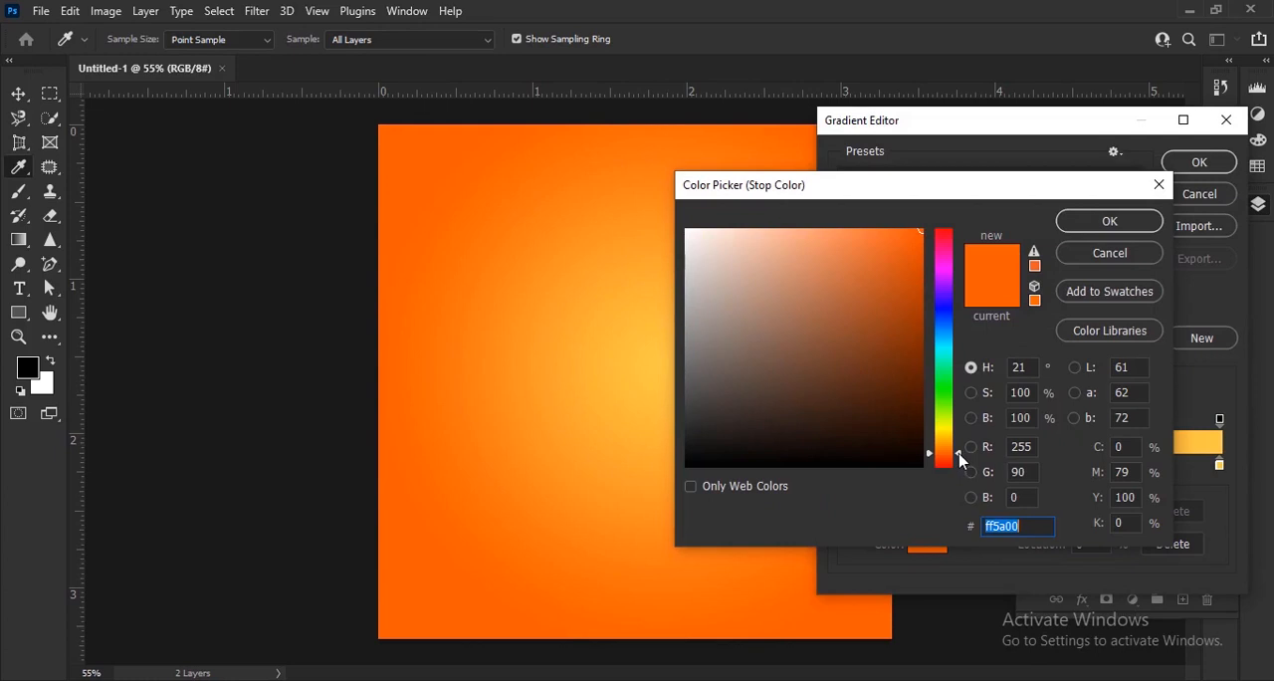
pyautogui.moveTo(959, 457); pyautogui.dragTo(957, 459)
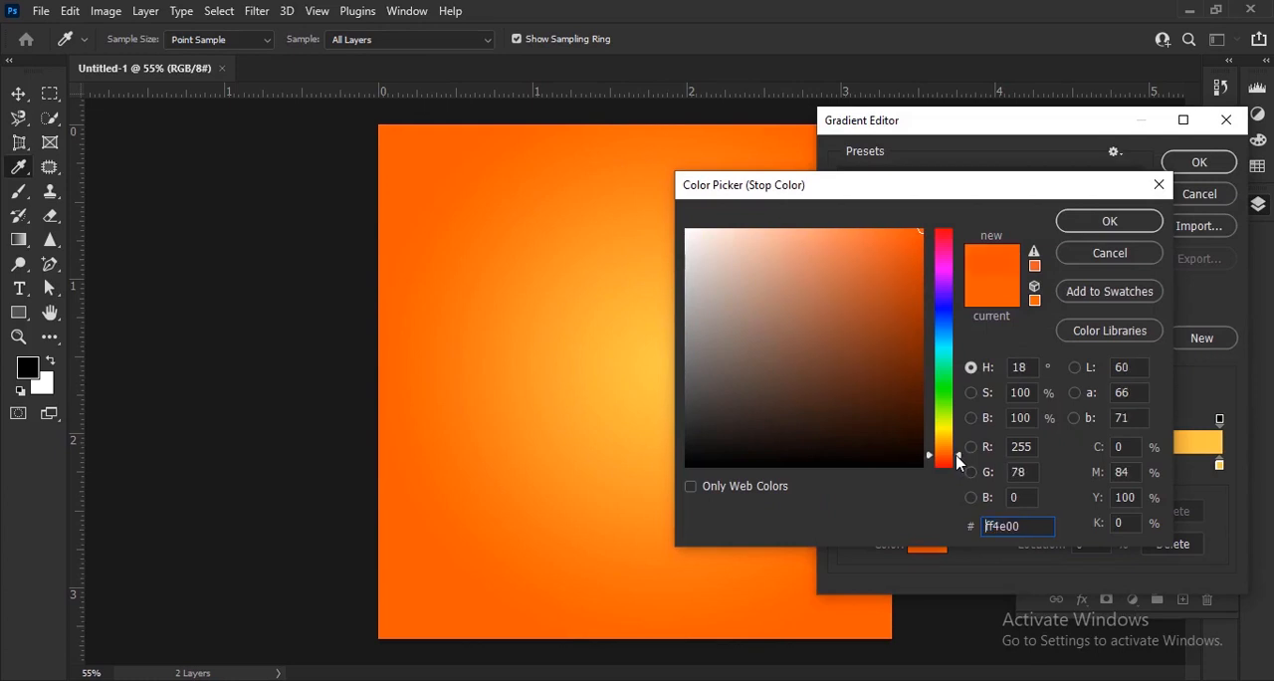
pyautogui.click(1106, 225)
pyautogui.click(1200, 165)
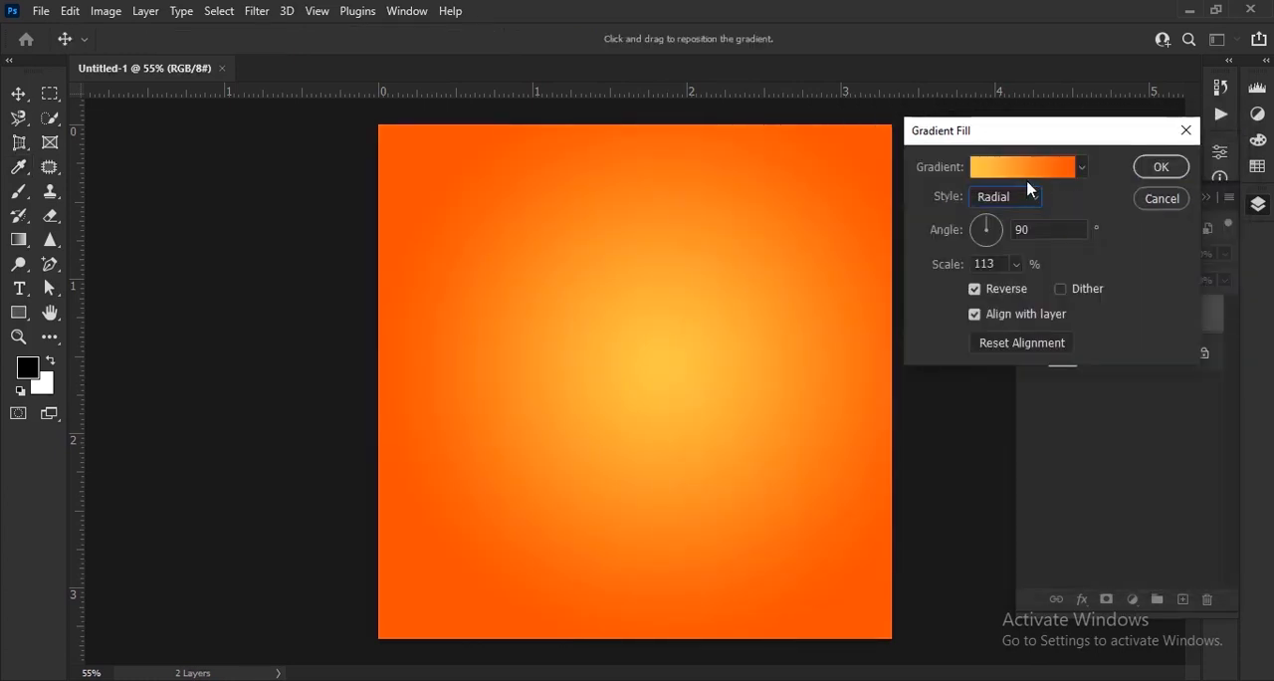
pyautogui.click(1161, 167)
pyautogui.scroll(-5, 537, 316)
pyautogui.scroll(6, 822, 239)
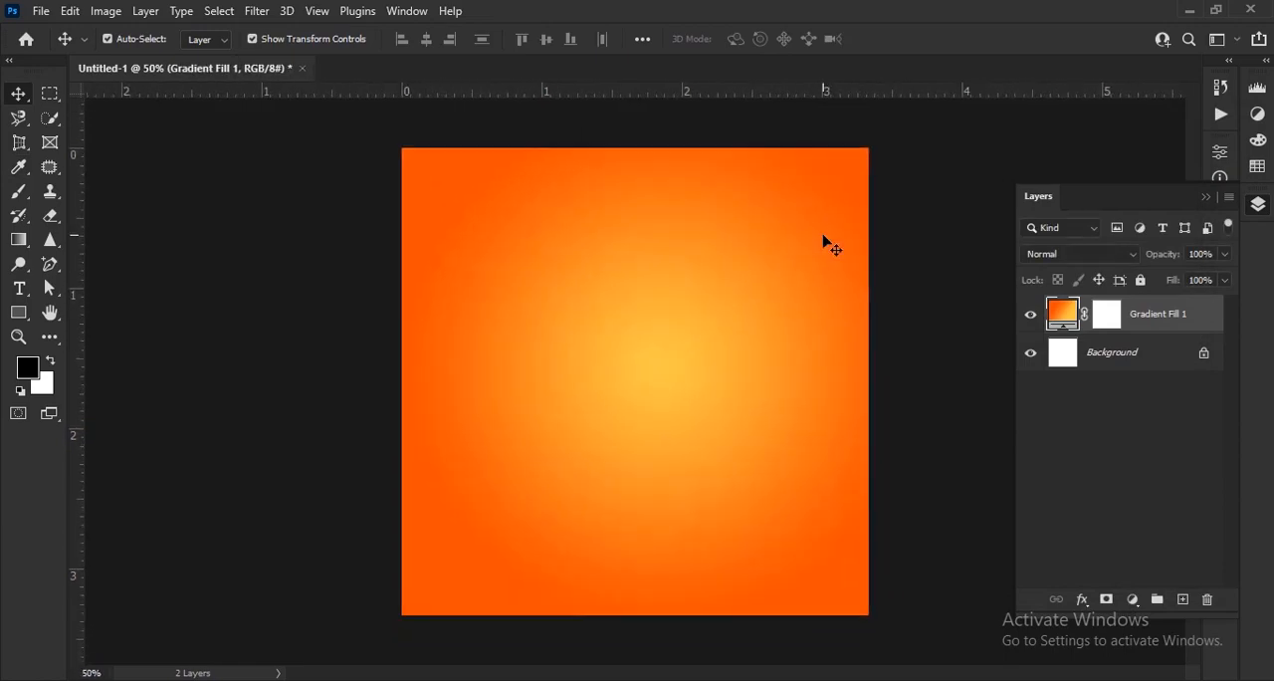
# Open image files 1 and 2 from the new2 folder.
pyautogui.scroll(-2, 820, 237)
pyautogui.click(40, 10)
pyautogui.click(50, 48)
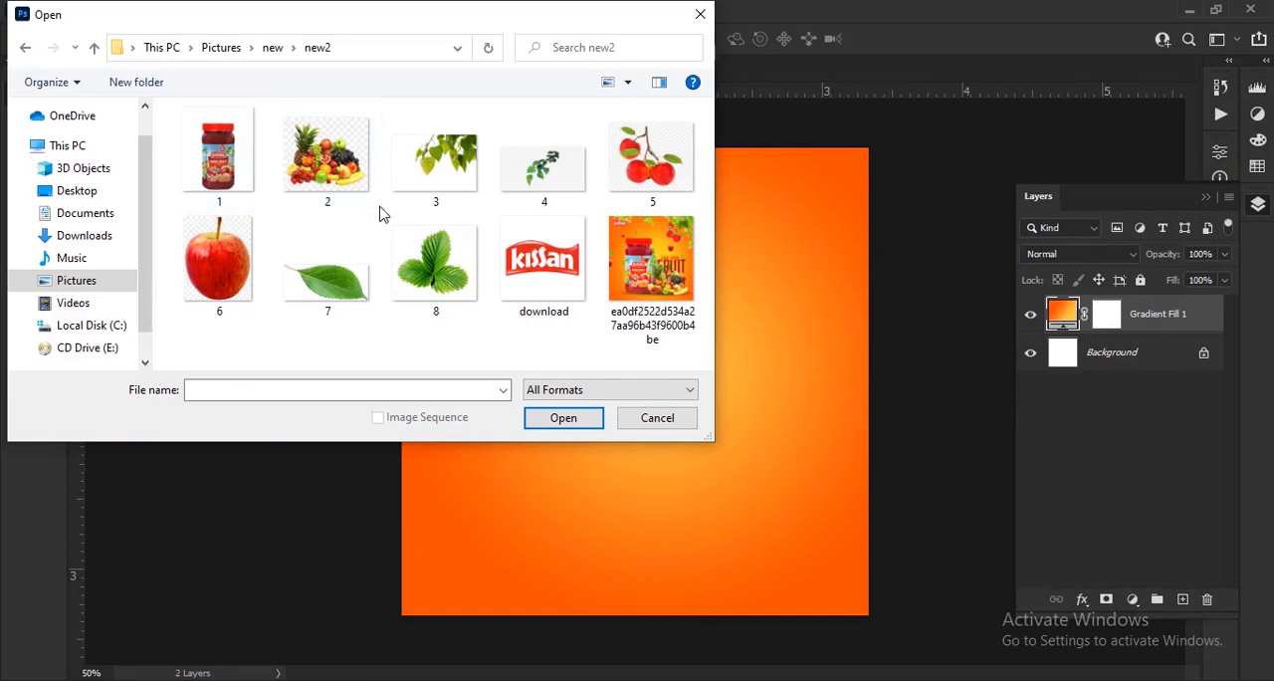
pyautogui.moveTo(379, 214); pyautogui.dragTo(176, 105)
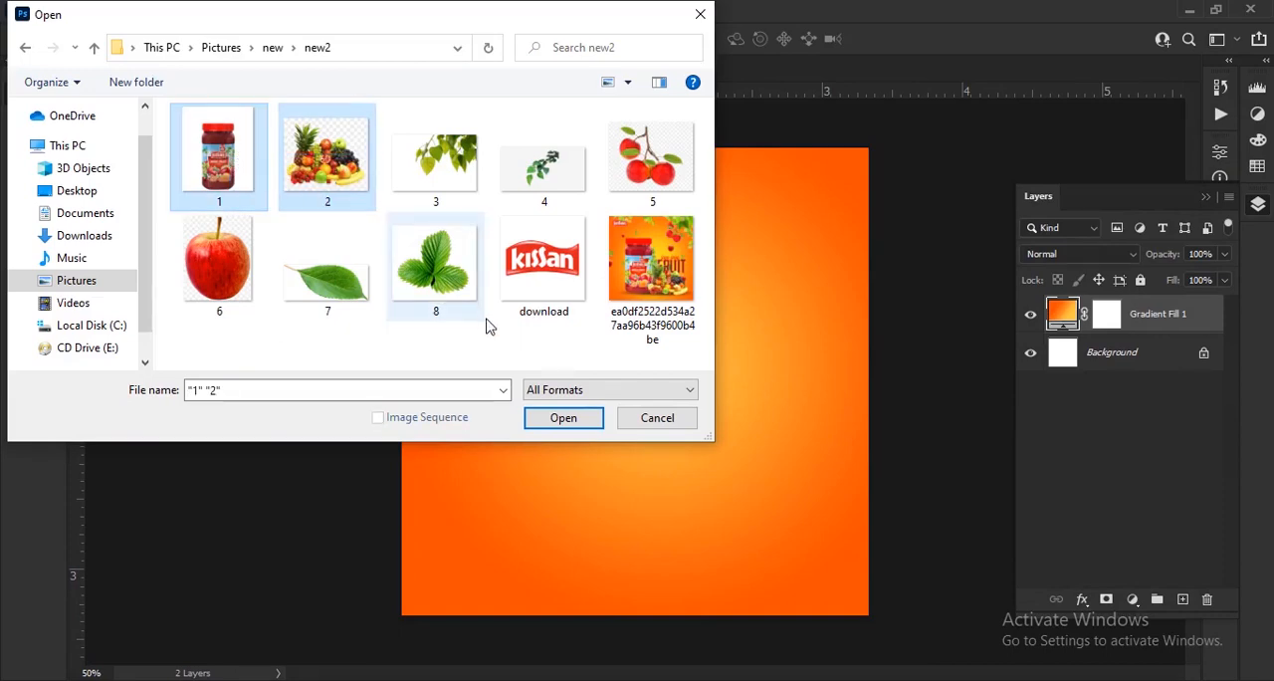
pyautogui.click(554, 419)
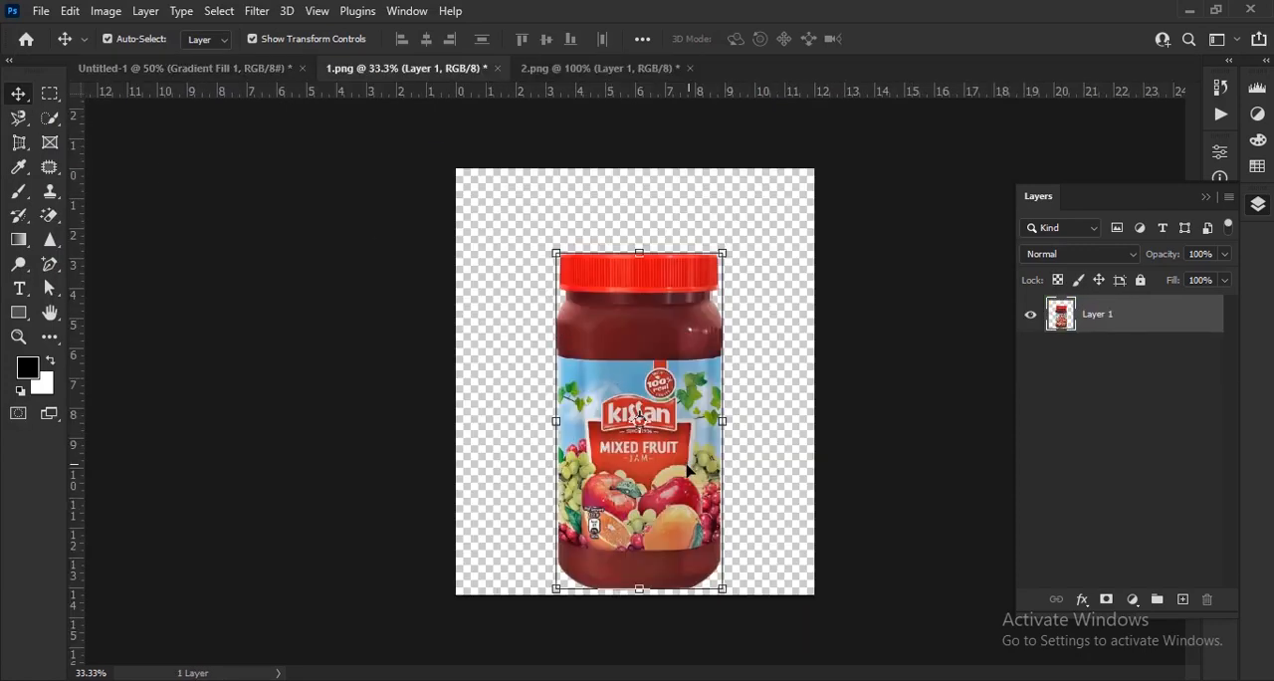
# Copy the jam jar from 1.png into Untitled-1, scaled proportionally to about 58% and placed left of the canvas centre.
pyautogui.moveTo(687, 470); pyautogui.dragTo(440, 200)
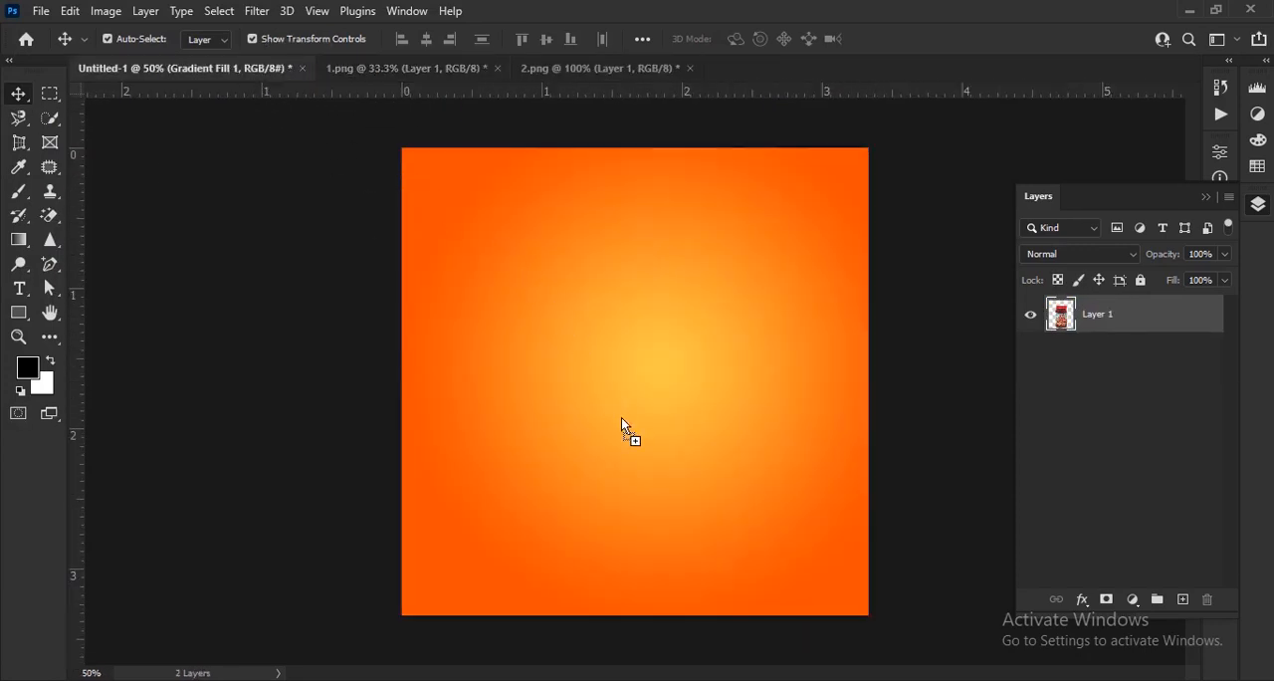
pyautogui.moveTo(622, 417); pyautogui.dragTo(621, 417)
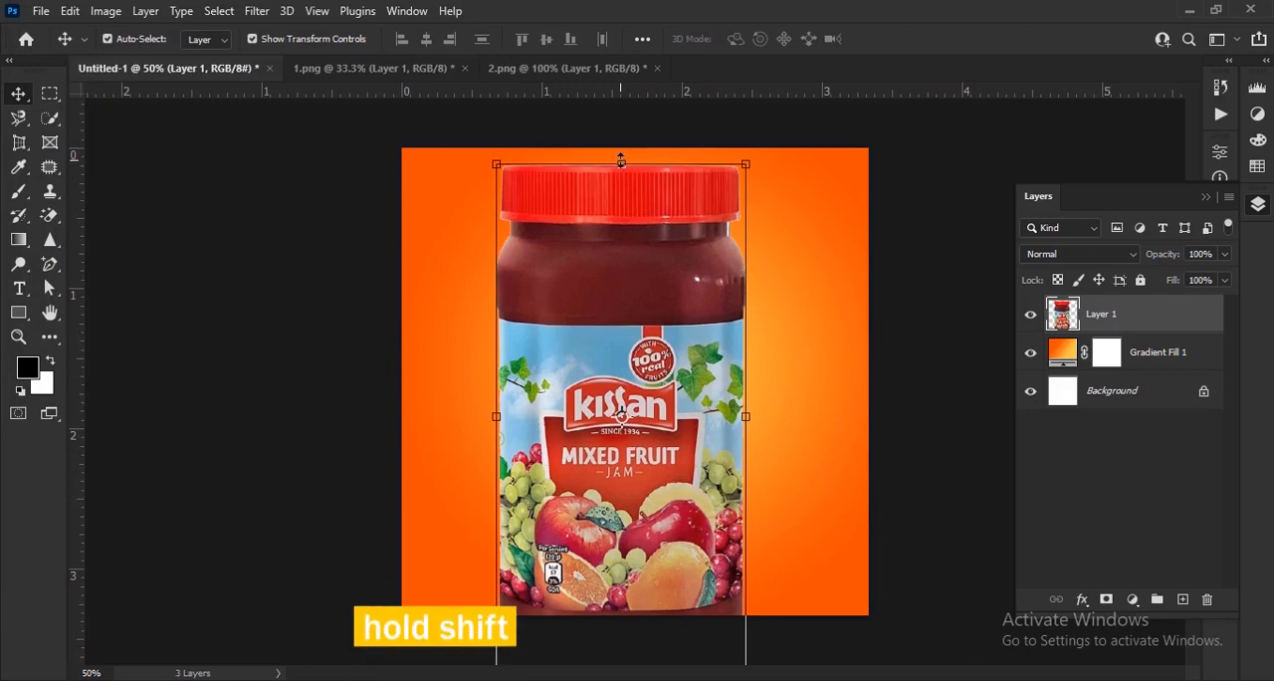
pyautogui.moveTo(621, 160); pyautogui.dragTo(621, 381)
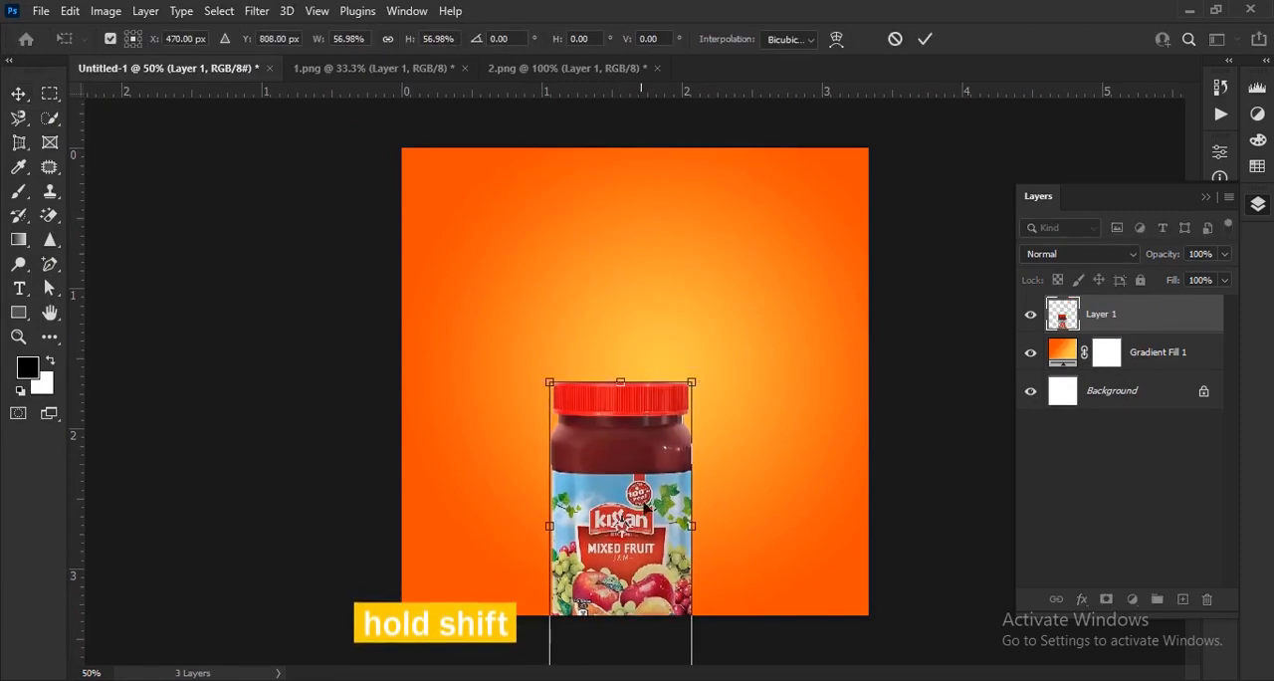
pyautogui.moveTo(651, 576); pyautogui.dragTo(608, 483)
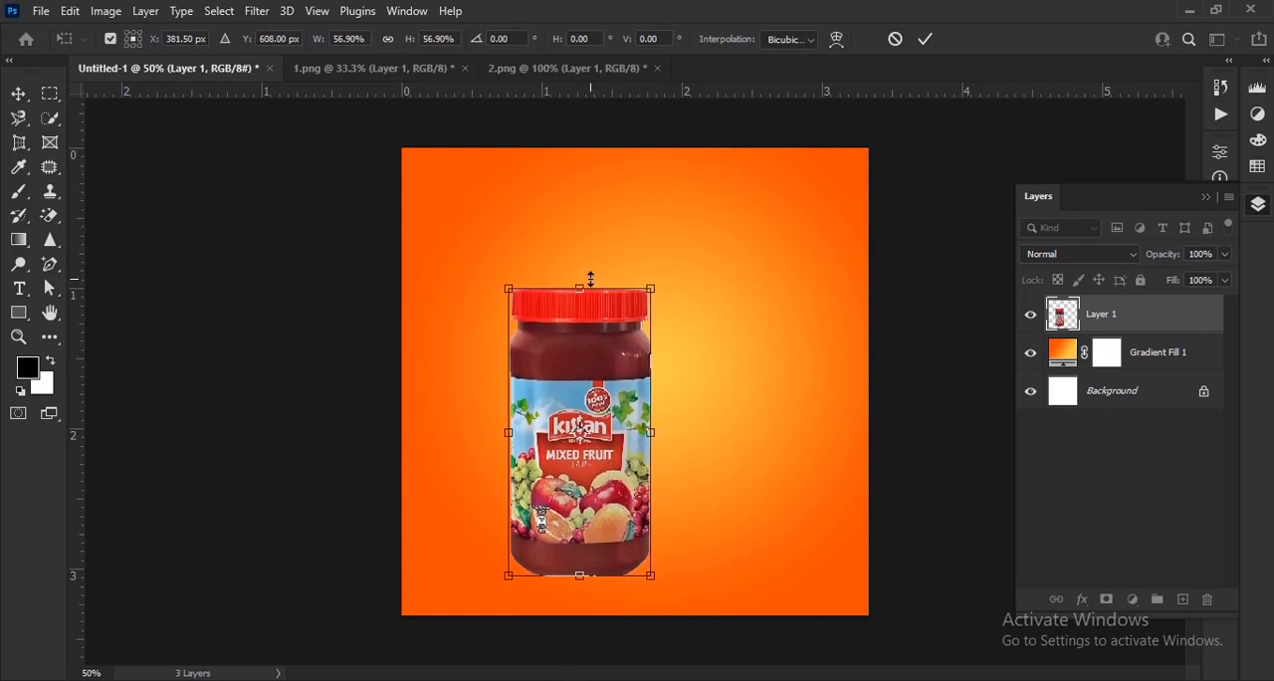
pyautogui.moveTo(594, 278); pyautogui.dragTo(598, 272)
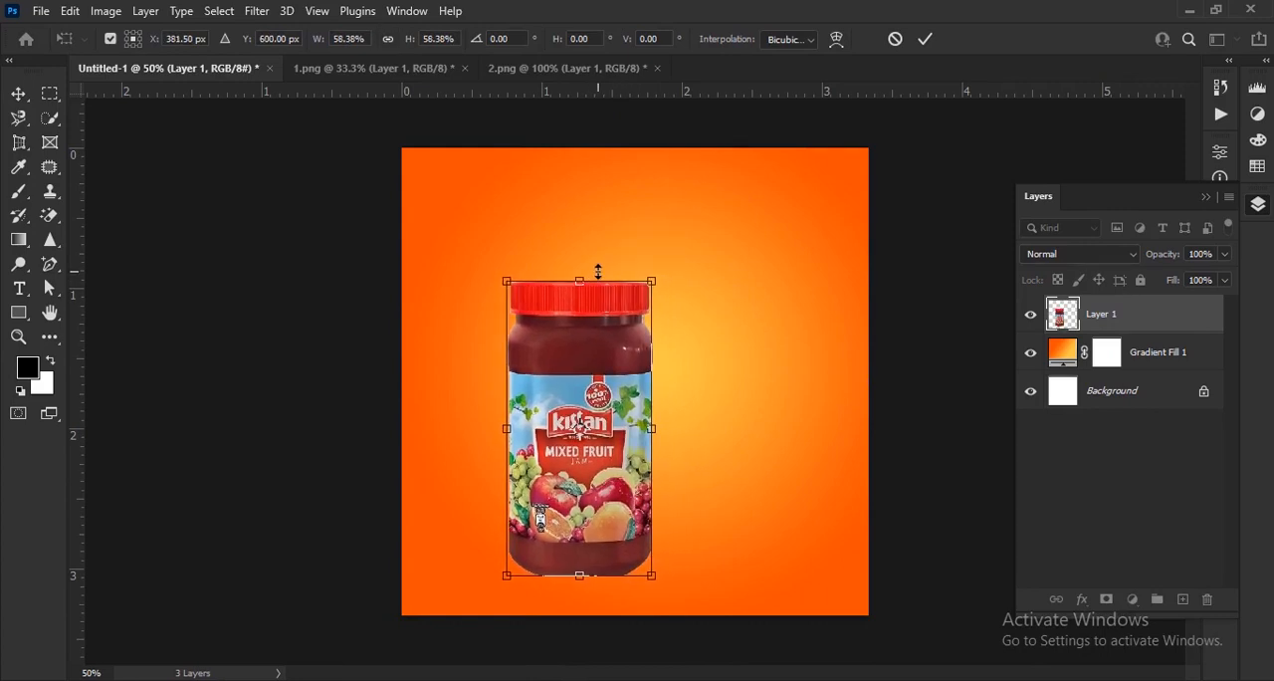
pyautogui.click(926, 43)
pyautogui.moveTo(617, 506); pyautogui.dragTo(624, 501)
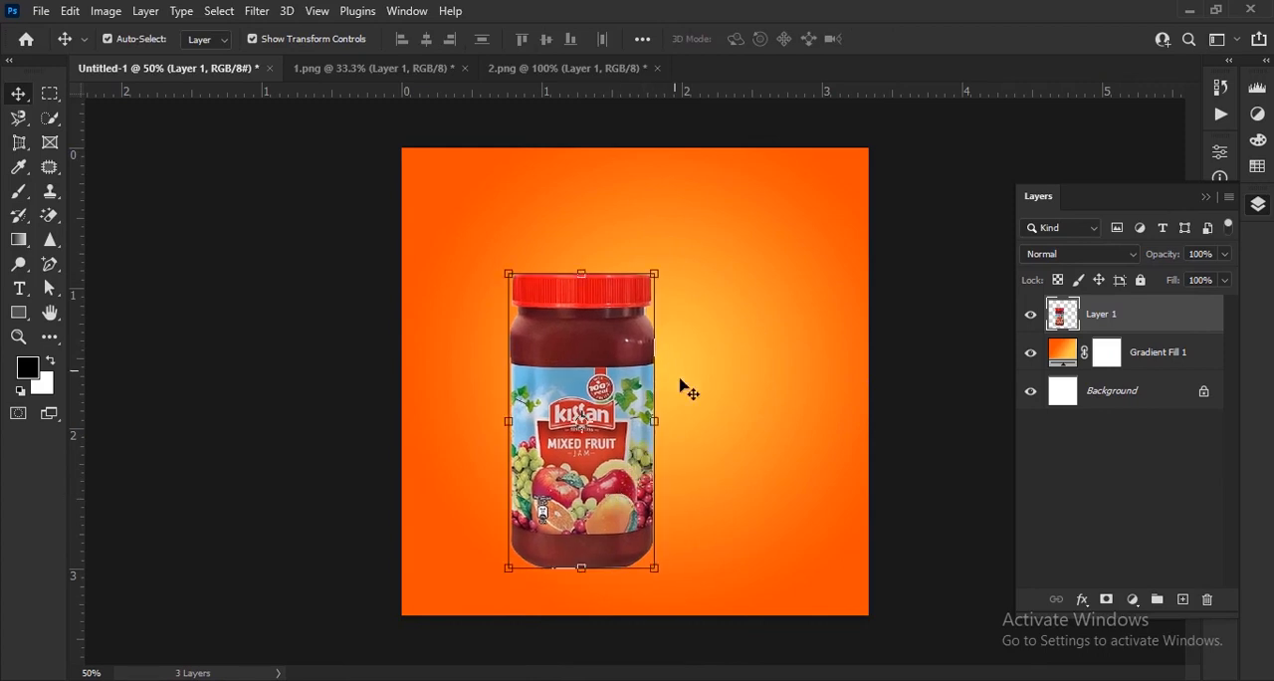
# Copy the fruit pile from 2.png into Untitled-1, scaled to about 133% and placed overlapping the jar's lower right side.
pyautogui.click(567, 67)
pyautogui.moveTo(687, 438); pyautogui.dragTo(384, 196)
pyautogui.moveTo(694, 548); pyautogui.dragTo(696, 546)
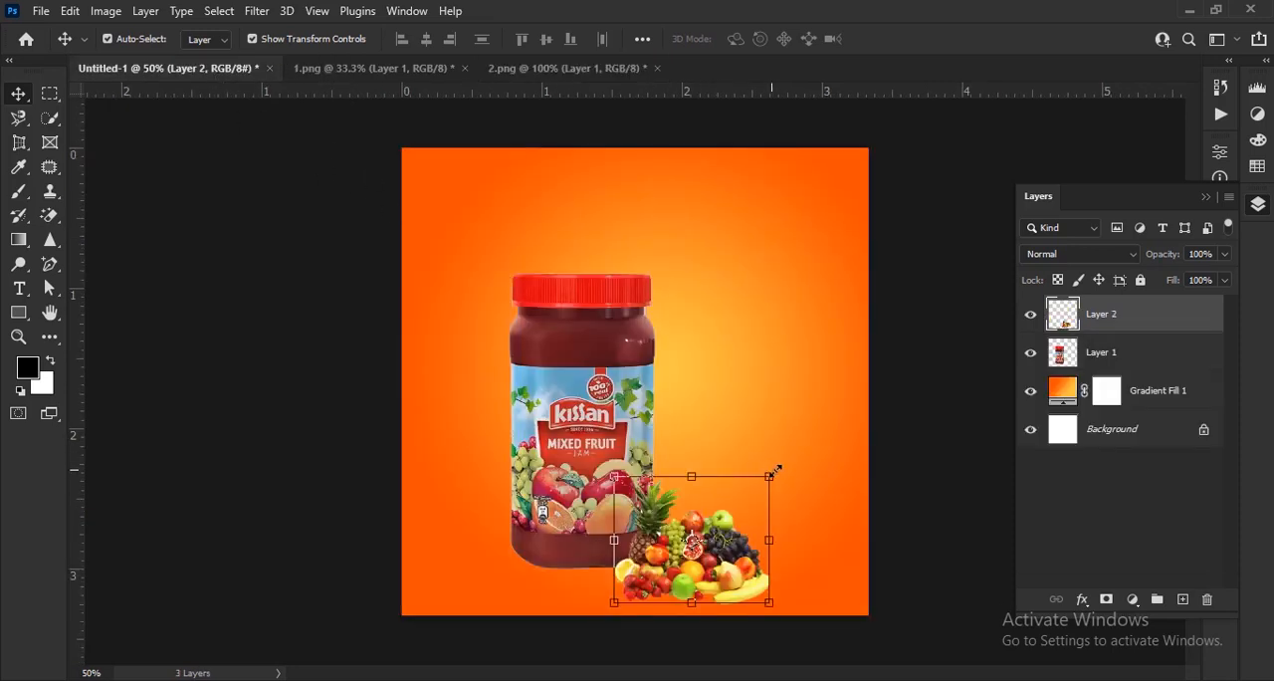
pyautogui.moveTo(790, 465); pyautogui.dragTo(840, 422)
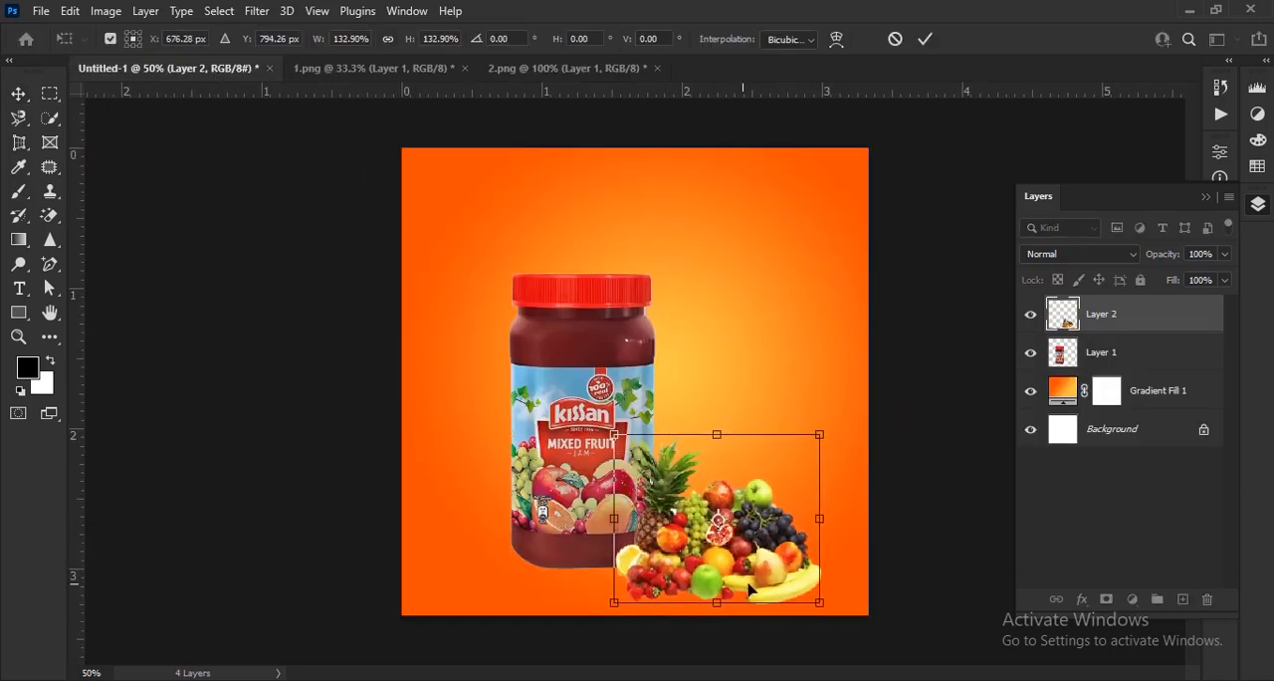
pyautogui.moveTo(767, 566); pyautogui.dragTo(780, 543)
pyautogui.click(925, 44)
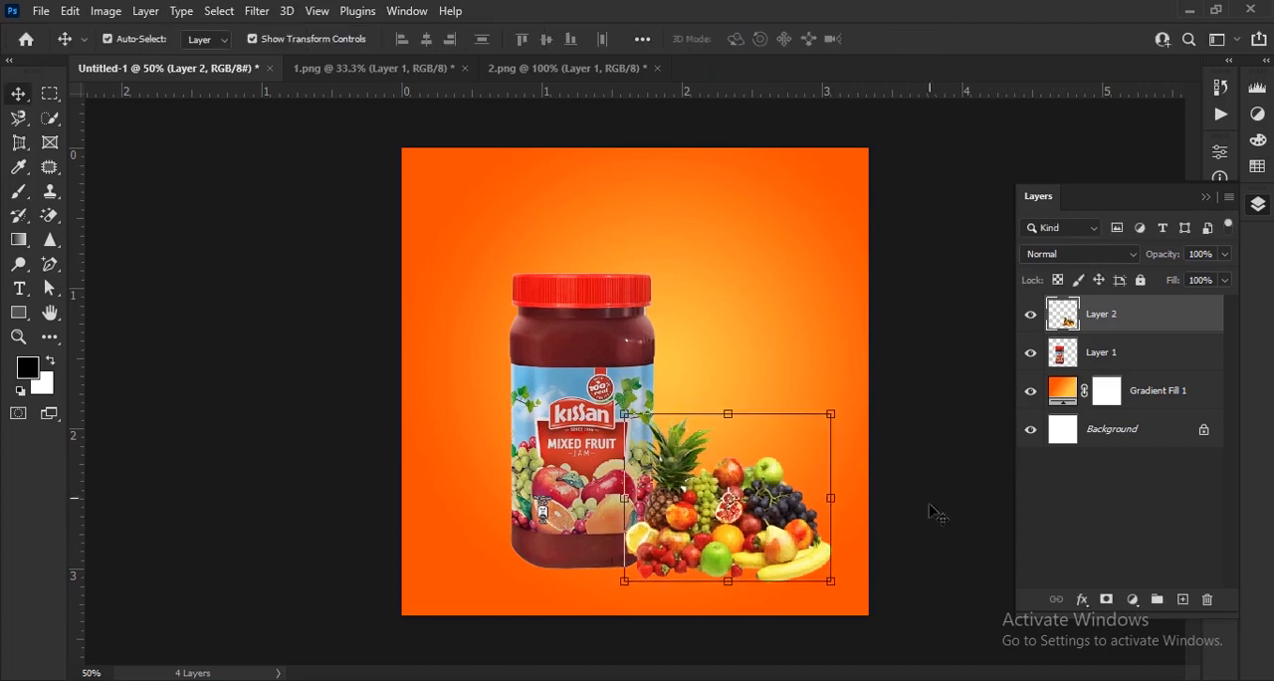
pyautogui.click(930, 512)
# Create a new layer and place it directly beneath the jar layer, above the gradient fill.
pyautogui.scroll(5, 717, 501)
pyautogui.moveTo(770, 549); pyautogui.dragTo(755, 487)
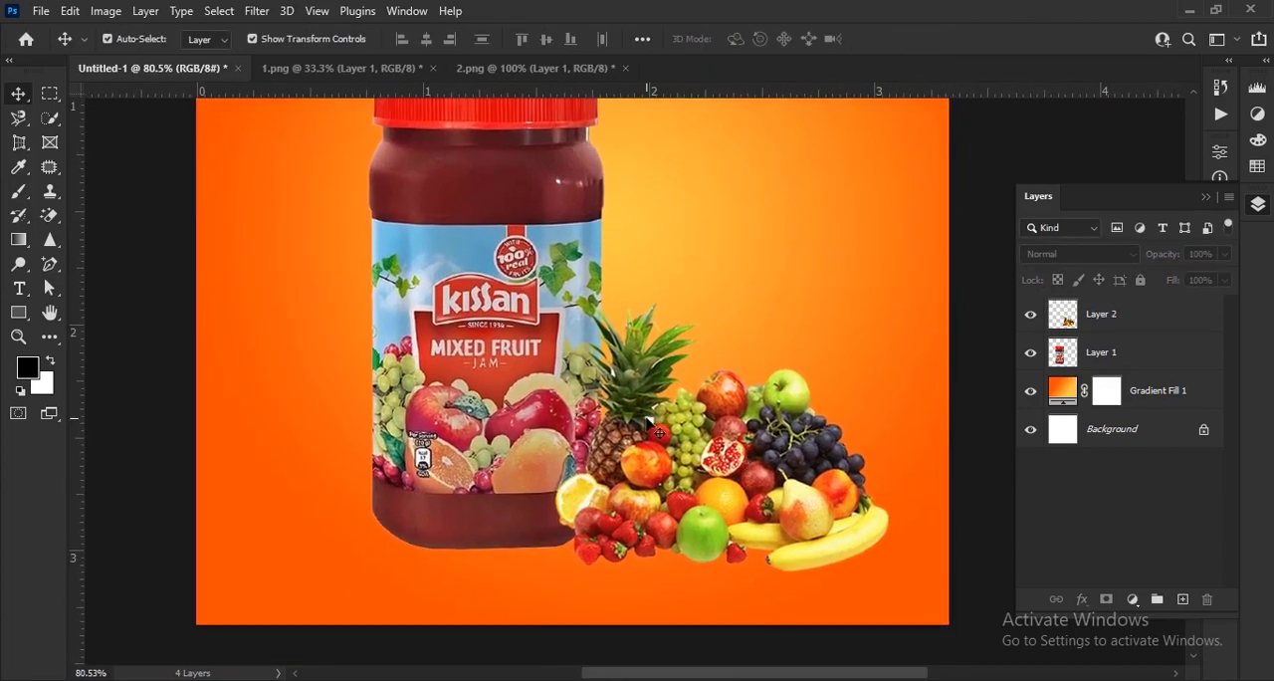
pyautogui.scroll(-3, 652, 438)
pyautogui.scroll(3, 752, 575)
pyautogui.moveTo(752, 574); pyautogui.dragTo(739, 485)
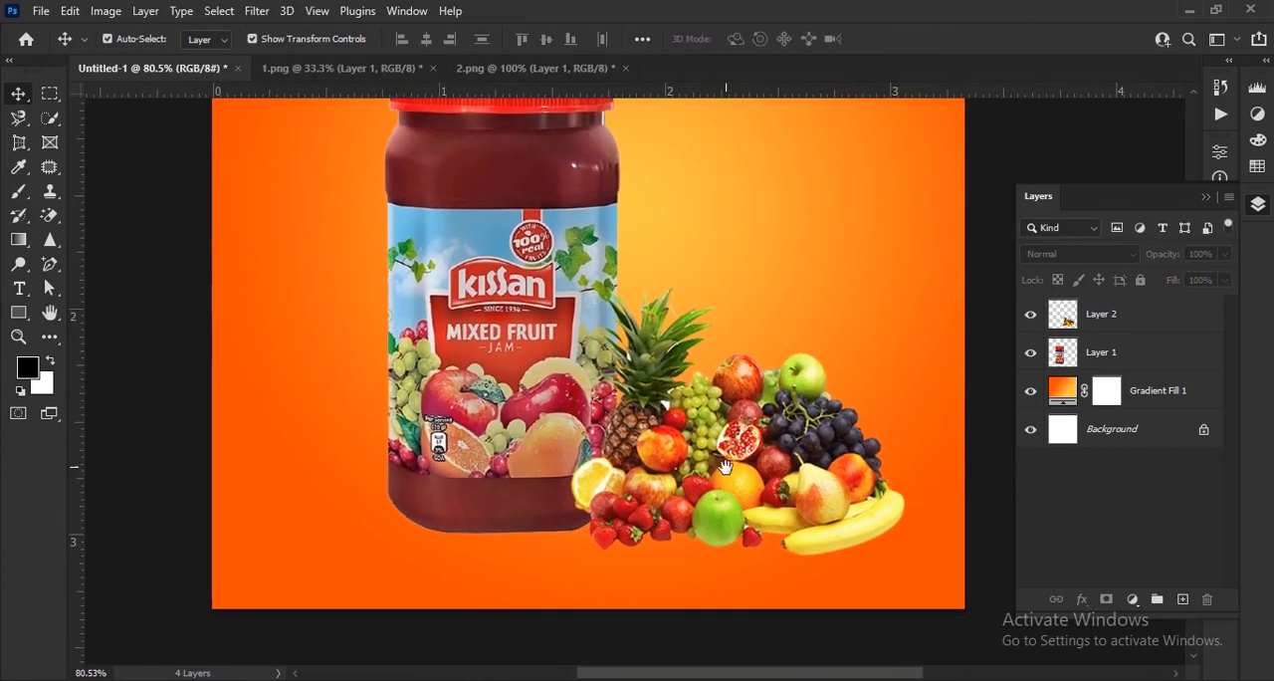
pyautogui.click(1183, 599)
pyautogui.moveTo(1121, 317); pyautogui.dragTo(1118, 398)
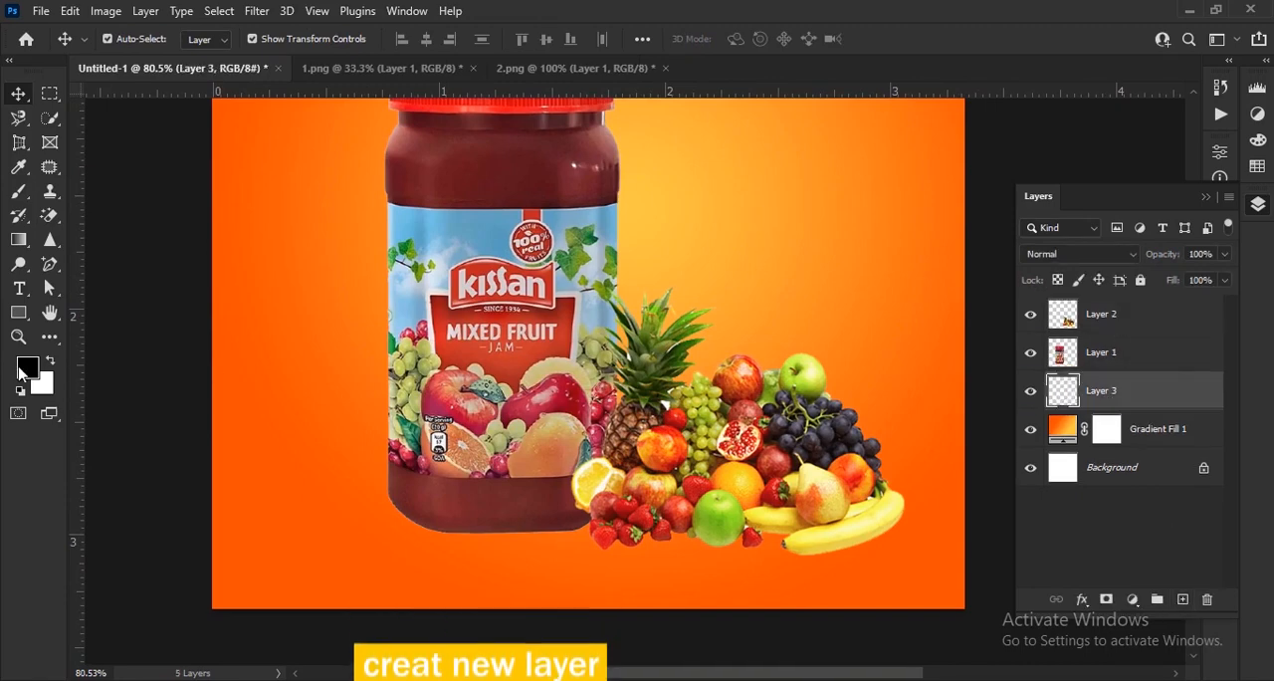
# Paint a soft black shadow beneath the jar and fruit on Layer 3, using a 174 px soft round brush at 100% opacity.
pyautogui.click(27, 367)
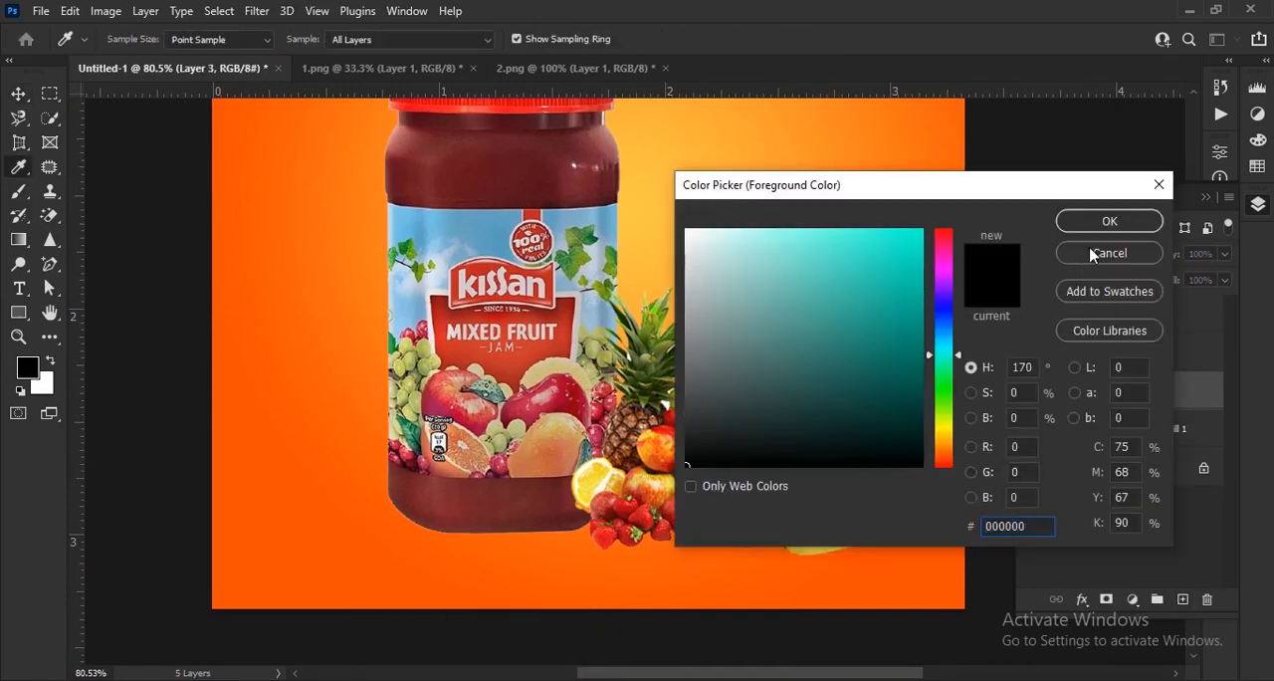
pyautogui.click(1110, 221)
pyautogui.press('v')
pyautogui.moveTo(20, 193)
pyautogui.mouseDown()
pyautogui.moveTo(104, 204)
pyautogui.moveTo(100, 193)
pyautogui.mouseUp()
pyautogui.click(134, 40)
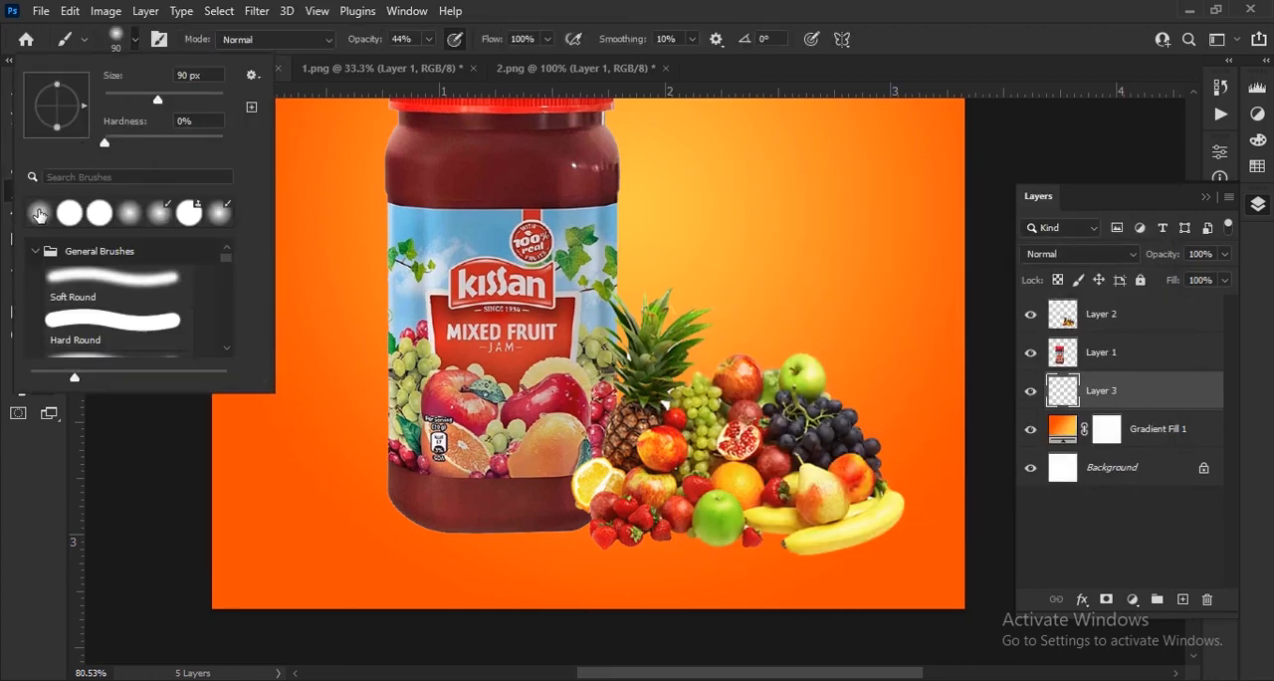
pyautogui.click(40, 213)
pyautogui.moveTo(163, 96); pyautogui.dragTo(193, 98)
pyautogui.click(287, 37)
pyautogui.moveTo(363, 41); pyautogui.dragTo(593, 99)
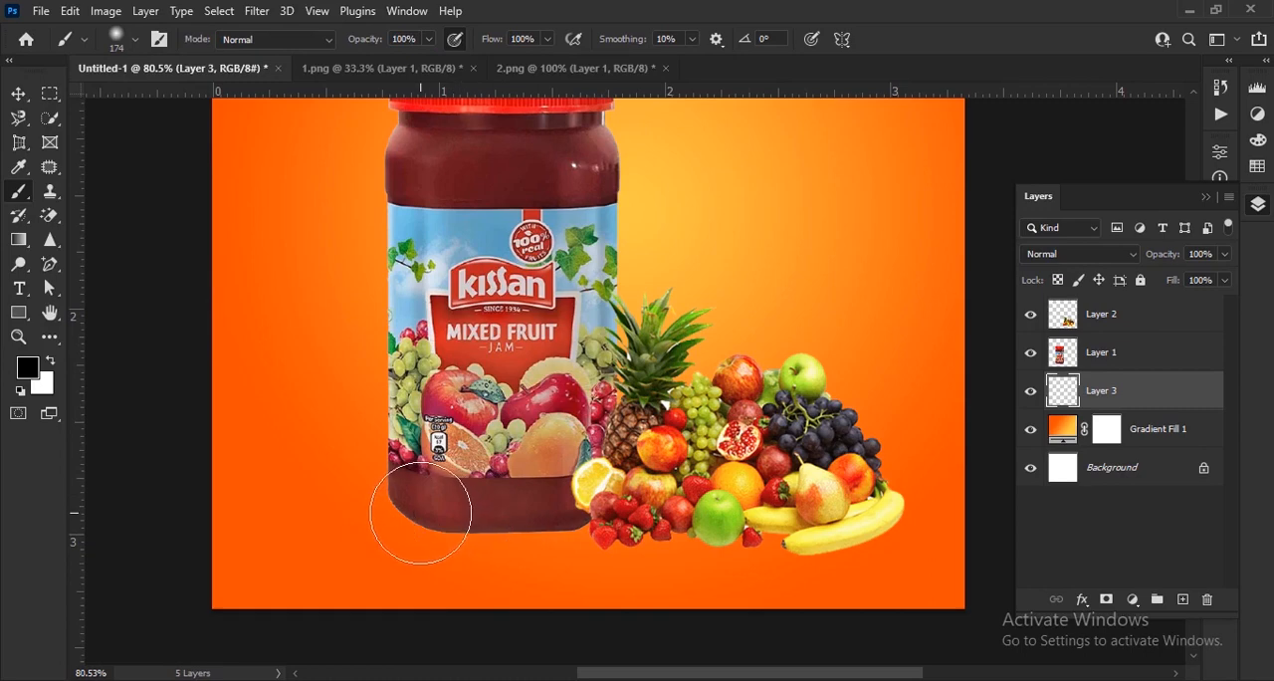
pyautogui.moveTo(420, 513)
pyautogui.mouseDown()
pyautogui.moveTo(842, 532)
pyautogui.moveTo(821, 538)
pyautogui.mouseUp()
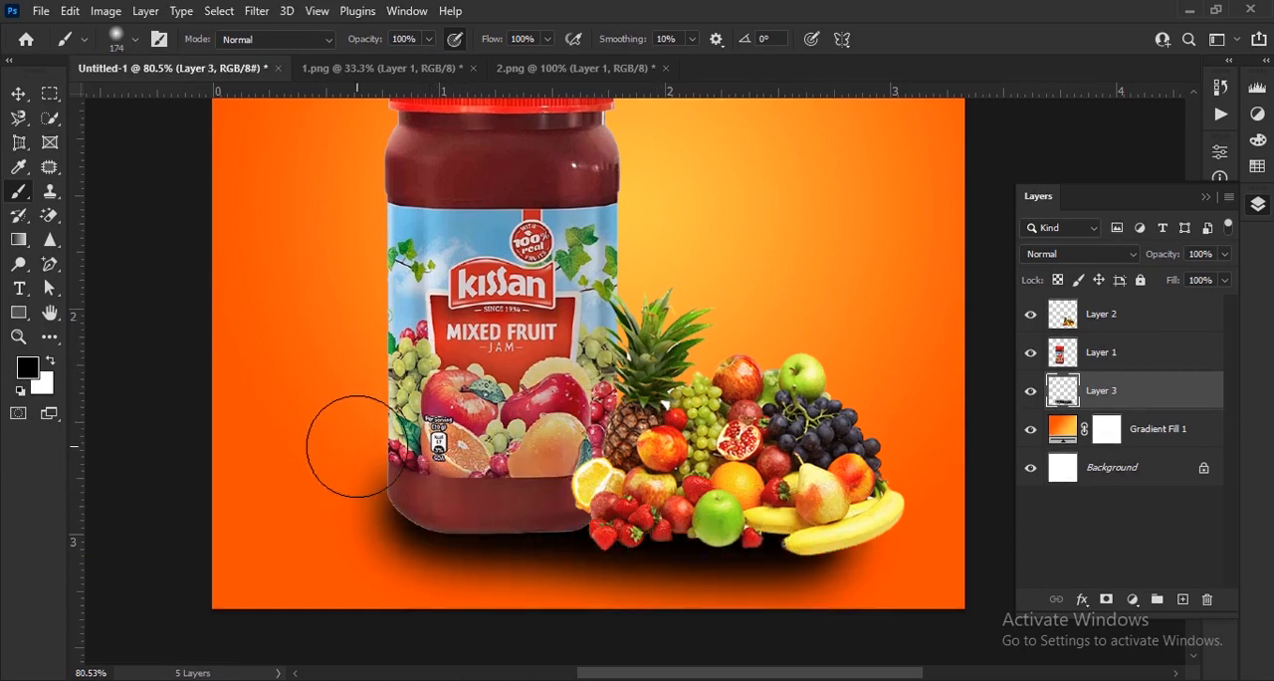
# Stretch the shadow layer to about 110% width and flatten it to about 68% height beneath the jar and fruit.
pyautogui.click(18, 95)
pyautogui.moveTo(947, 509); pyautogui.dragTo(996, 509)
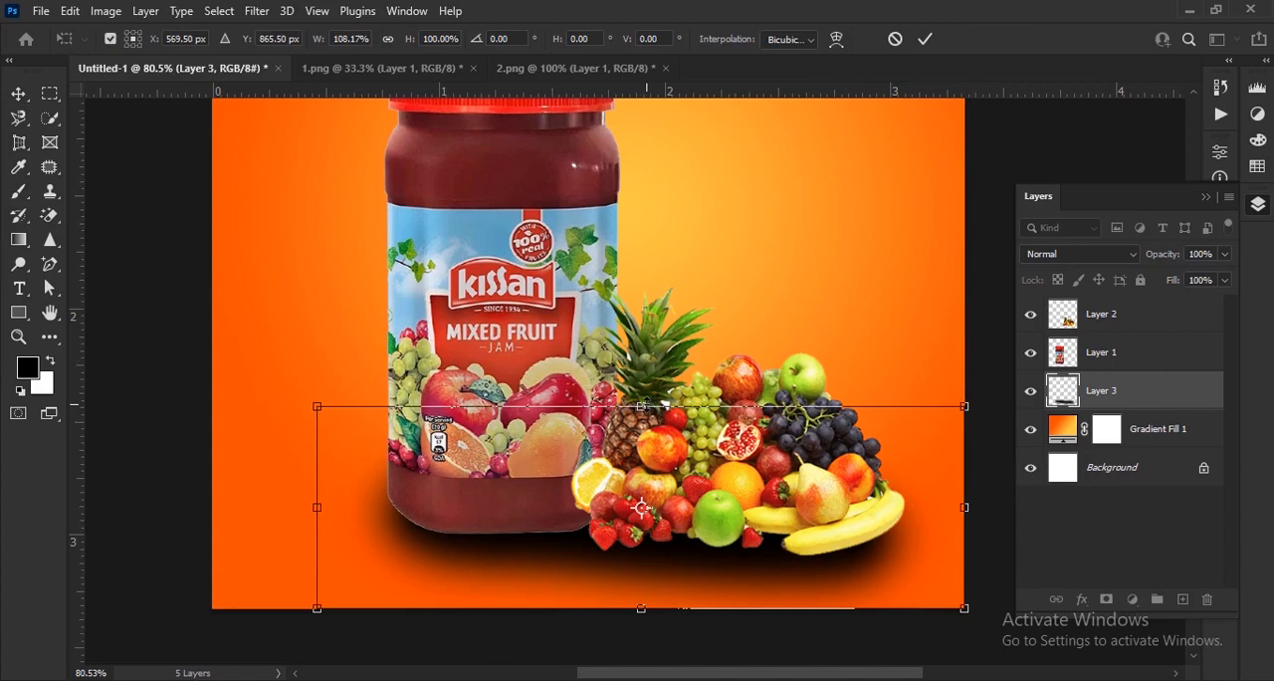
pyautogui.moveTo(642, 406); pyautogui.dragTo(643, 428)
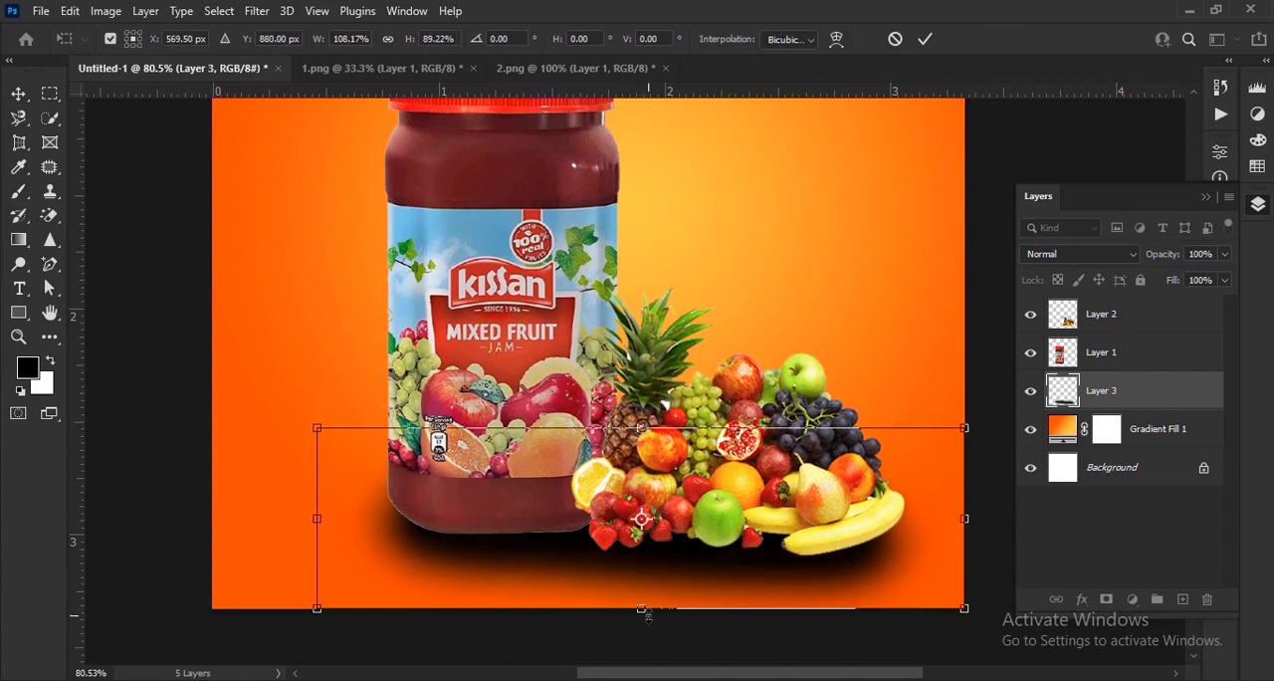
pyautogui.moveTo(648, 615); pyautogui.dragTo(677, 590)
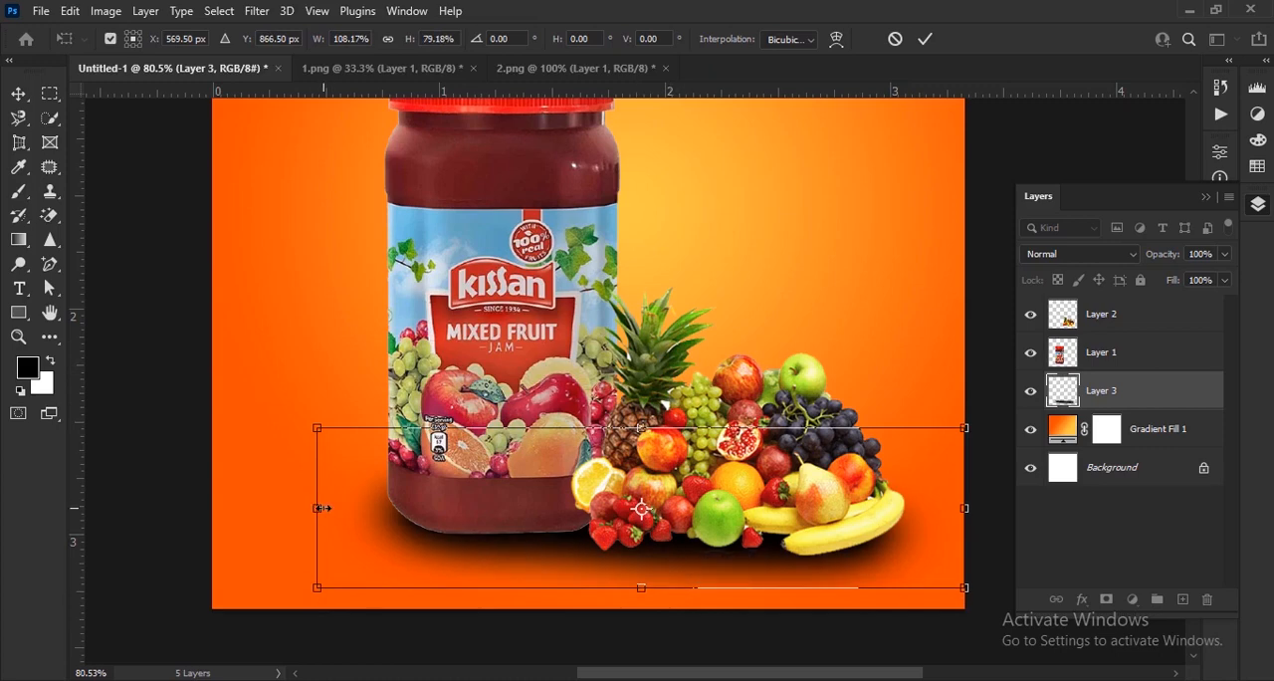
pyautogui.moveTo(320, 508)
pyautogui.mouseDown()
pyautogui.moveTo(297, 508)
pyautogui.moveTo(309, 508)
pyautogui.mouseUp()
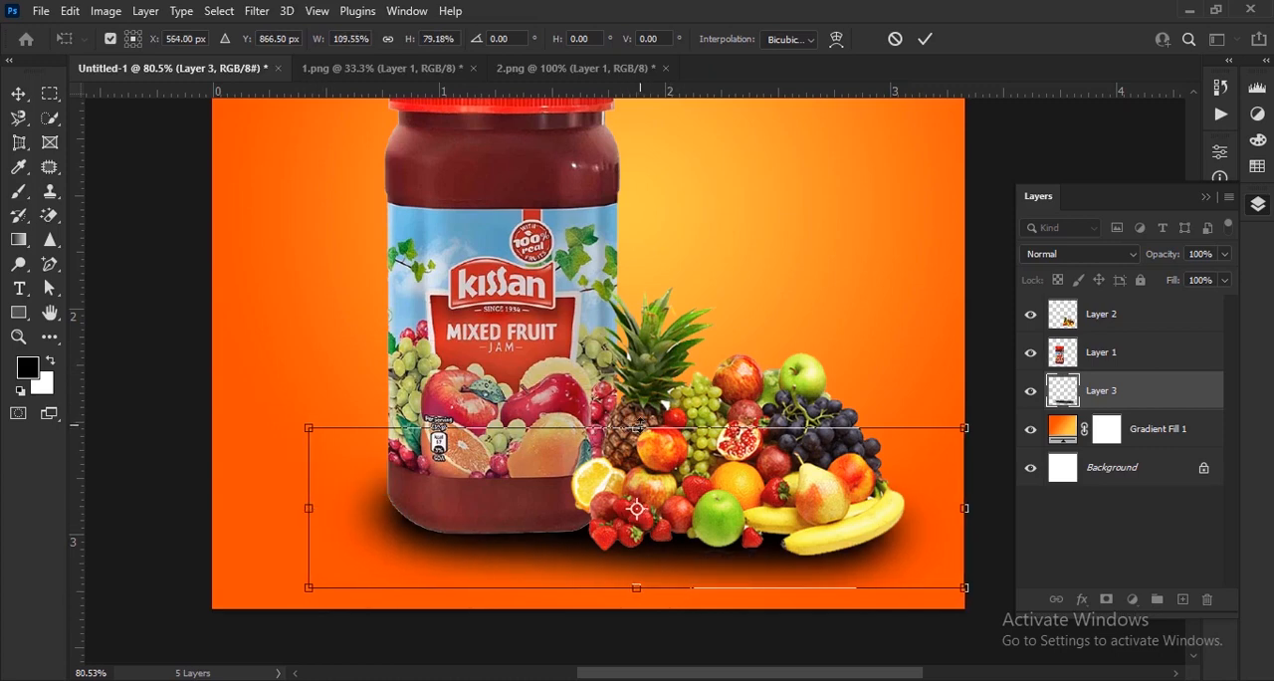
pyautogui.moveTo(638, 427); pyautogui.dragTo(637, 449)
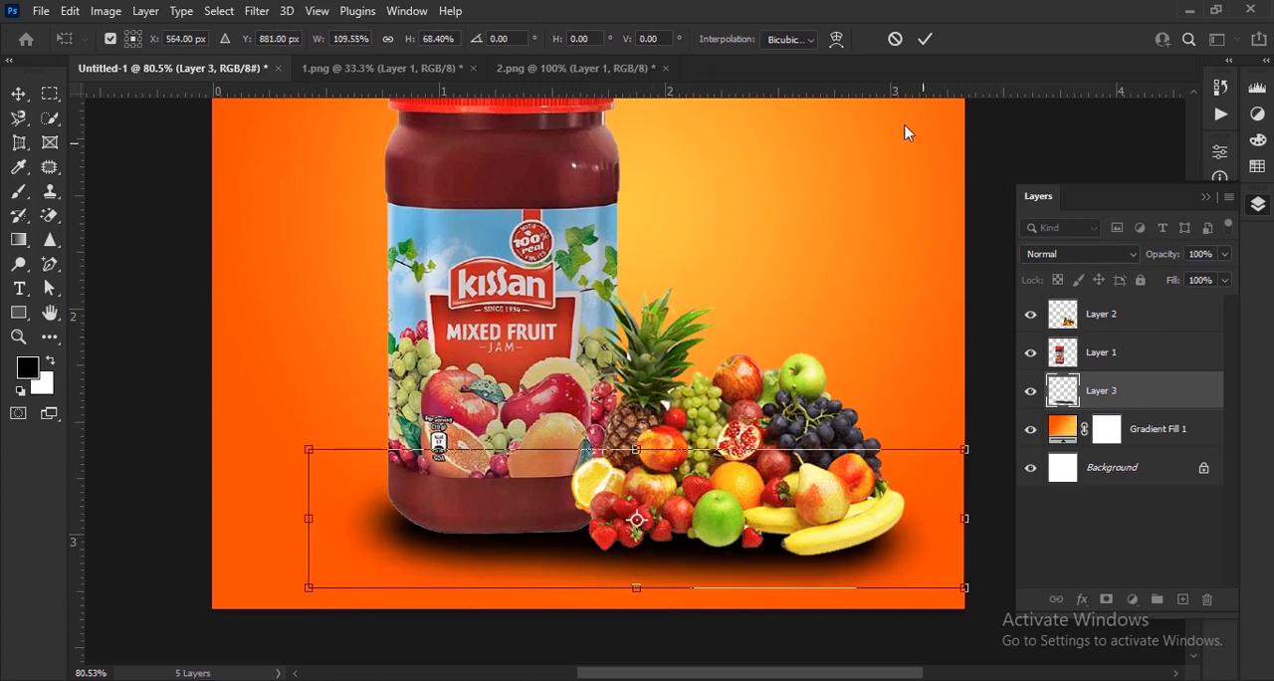
pyautogui.click(926, 42)
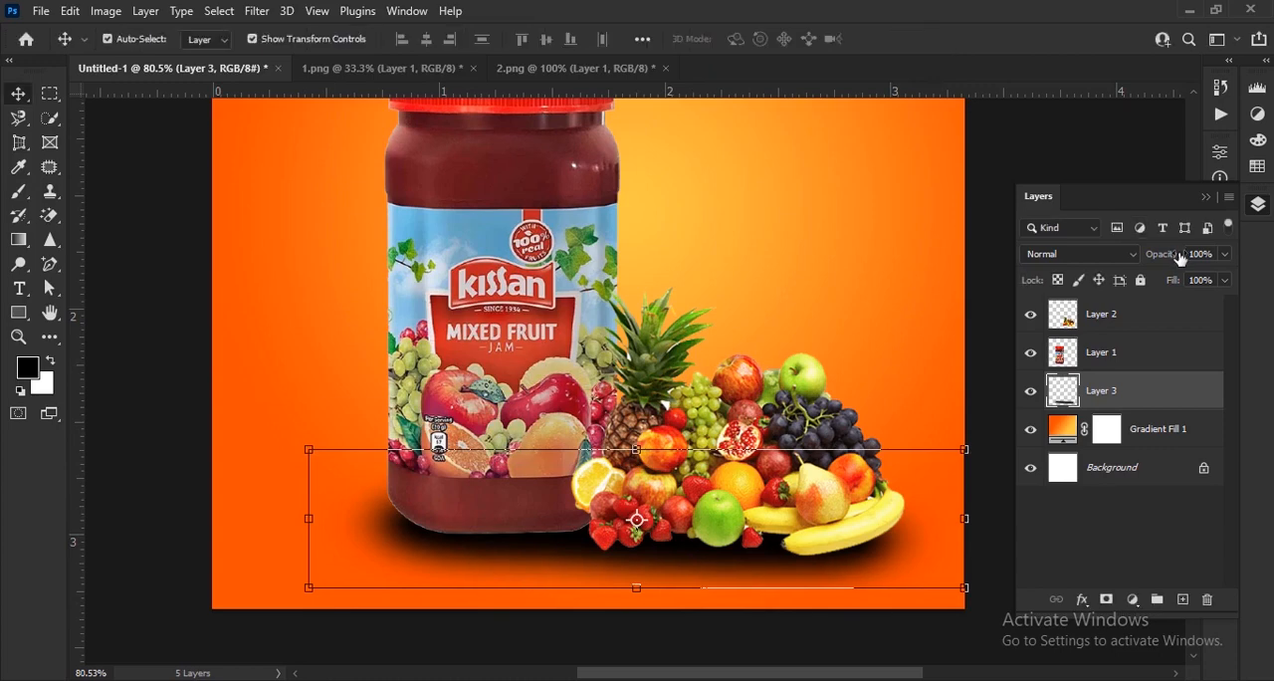
# Lower the shadow layer's opacity to 80%.
pyautogui.moveTo(1182, 259); pyautogui.dragTo(1157, 268)
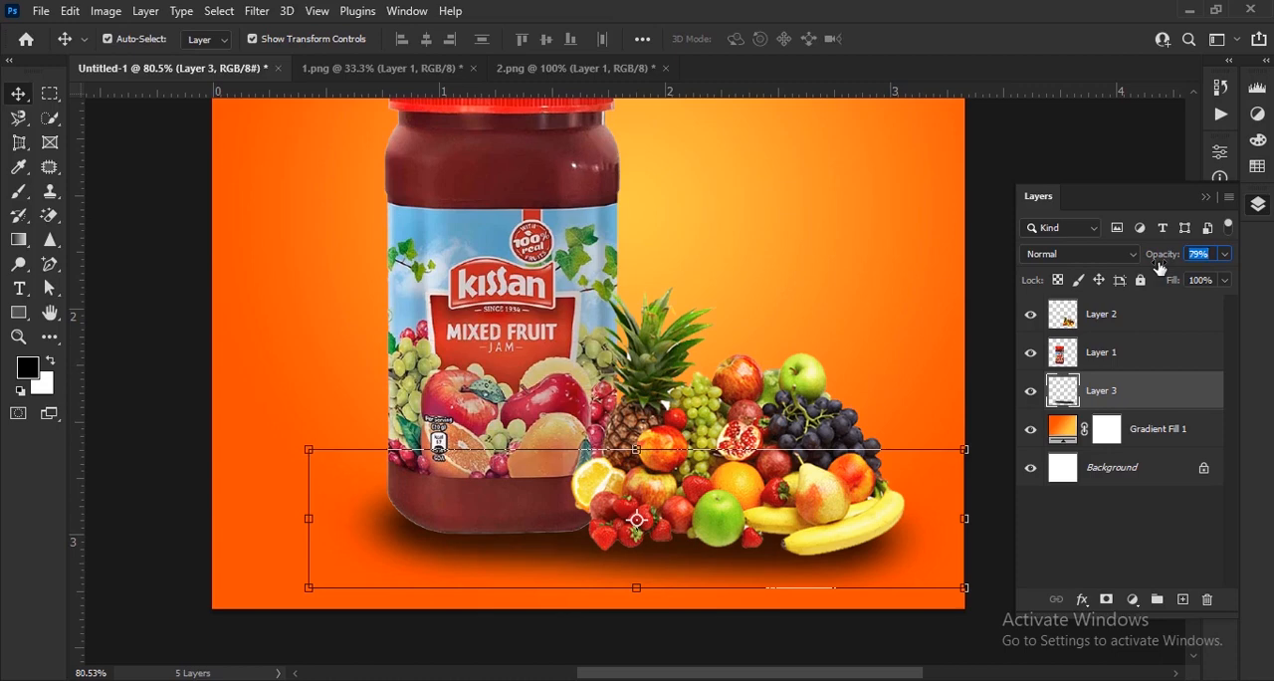
pyautogui.moveTo(1161, 267); pyautogui.dragTo(1155, 269)
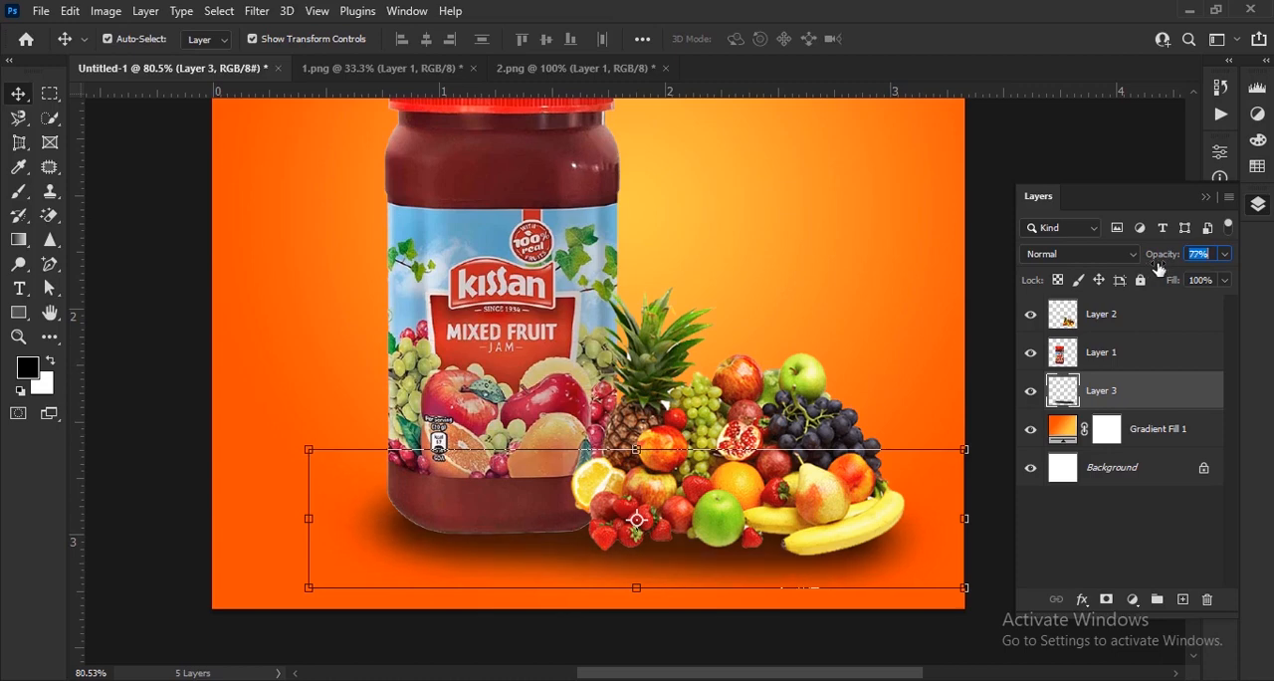
pyautogui.click(1008, 308)
pyautogui.scroll(-3, 551, 358)
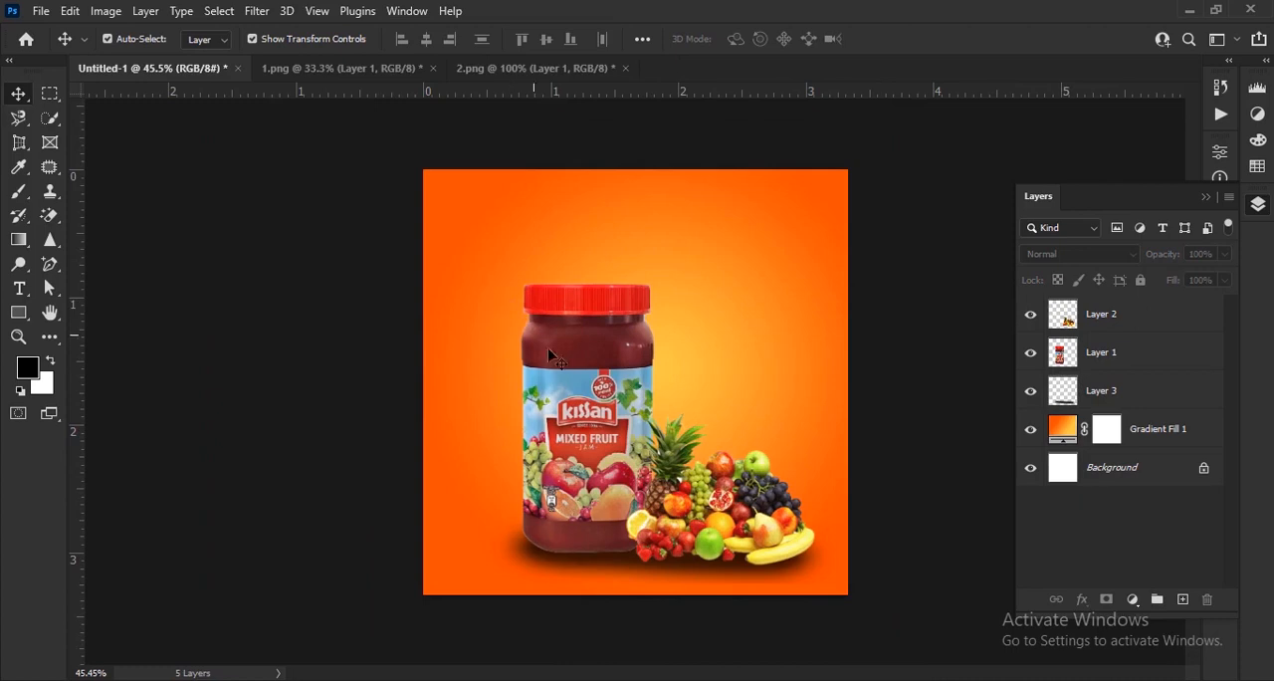
pyautogui.scroll(3, 717, 607)
pyautogui.click(696, 587)
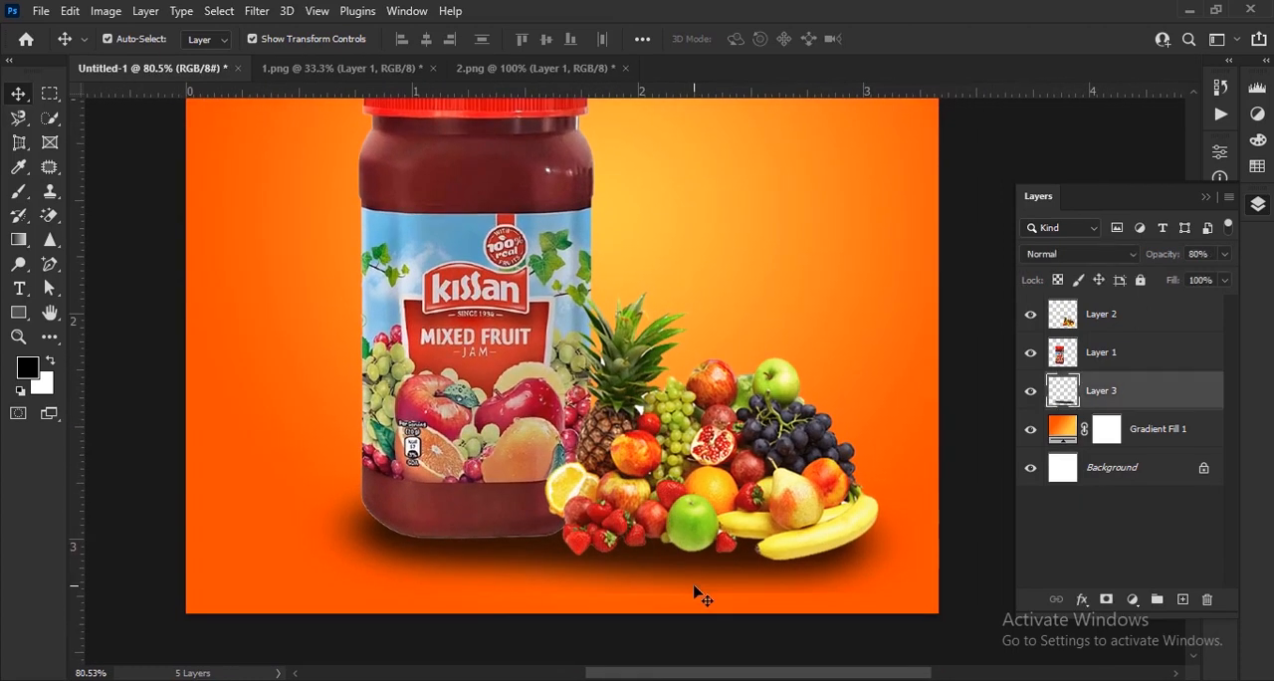
pyautogui.click(727, 645)
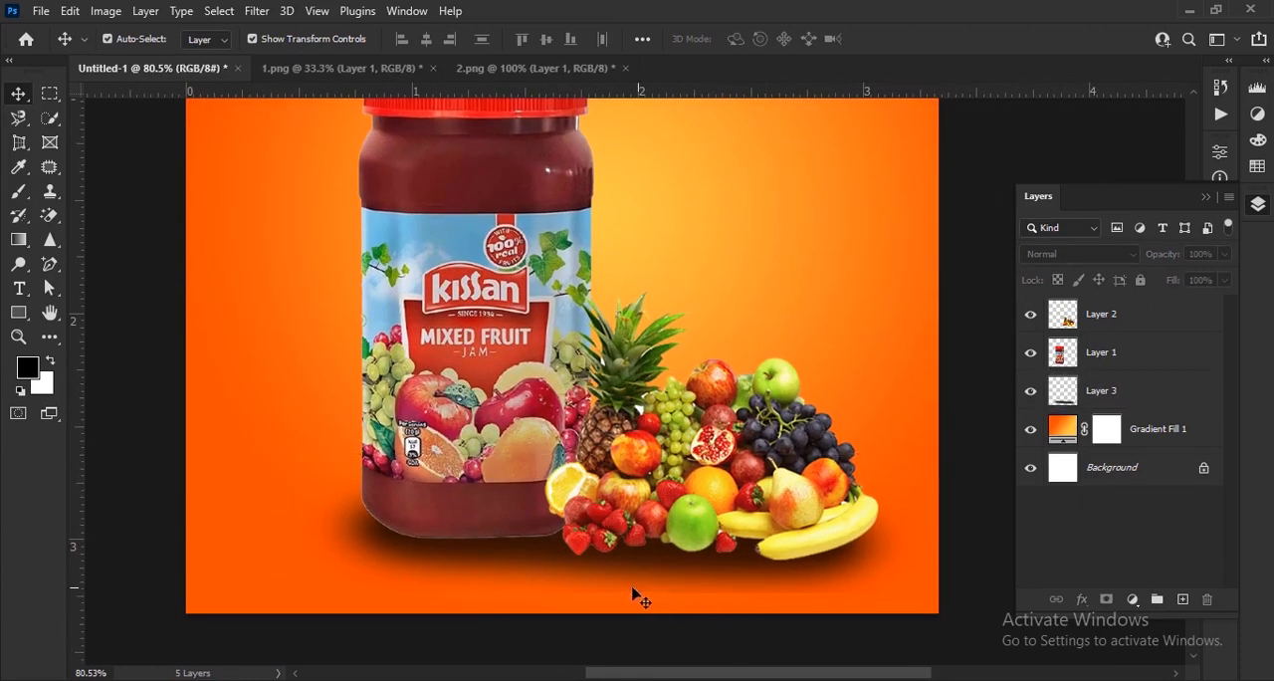
# Apply a Box Blur with a 9-pixel radius to the shadow on Layer 3.
pyautogui.click(1132, 398)
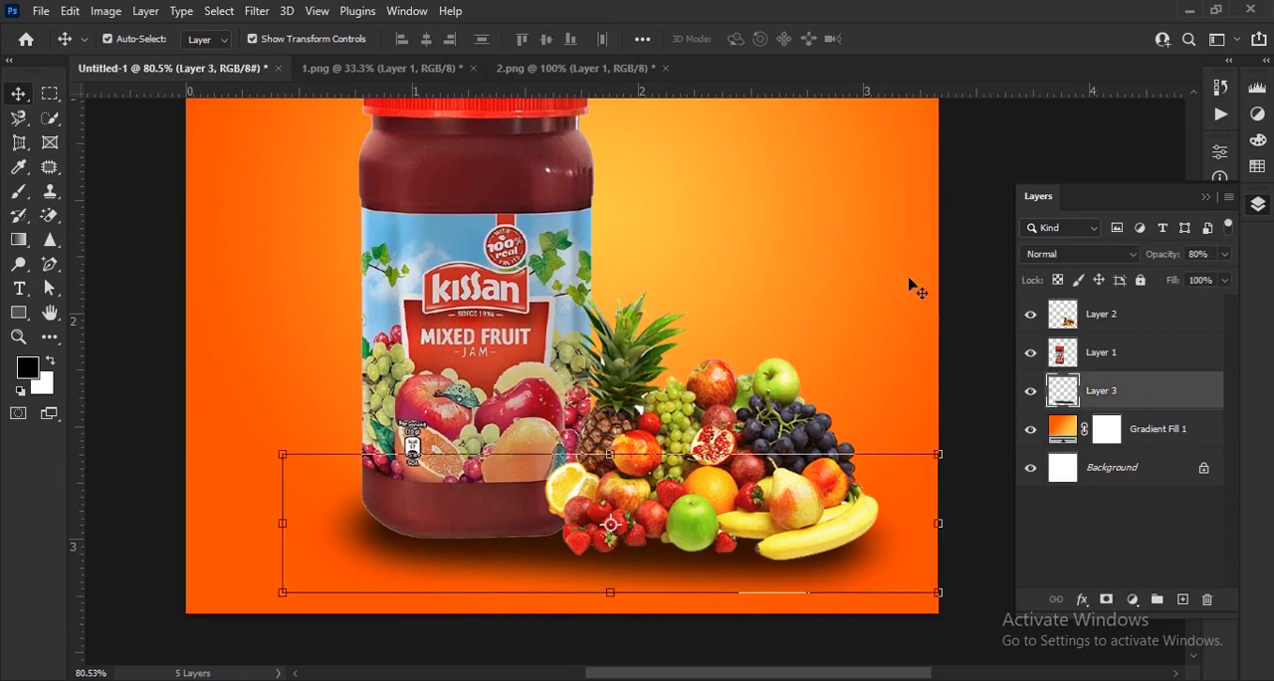
pyautogui.click(256, 11)
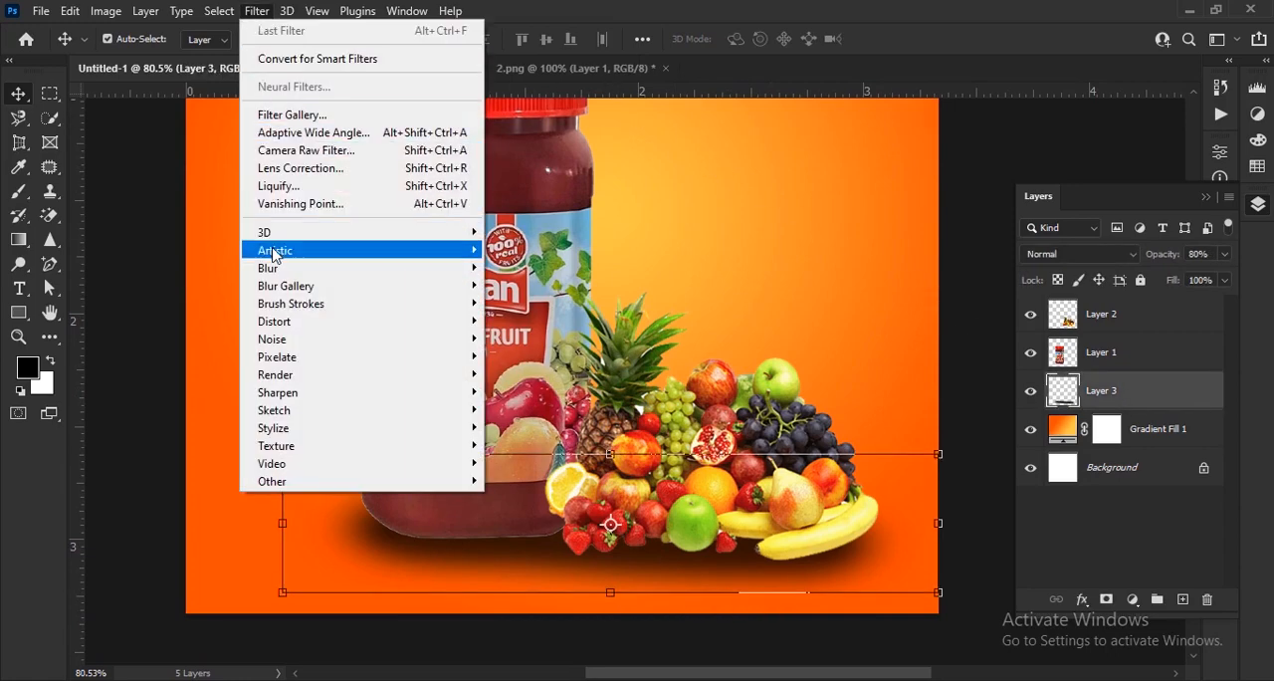
pyautogui.moveTo(321, 271)
pyautogui.click(551, 320)
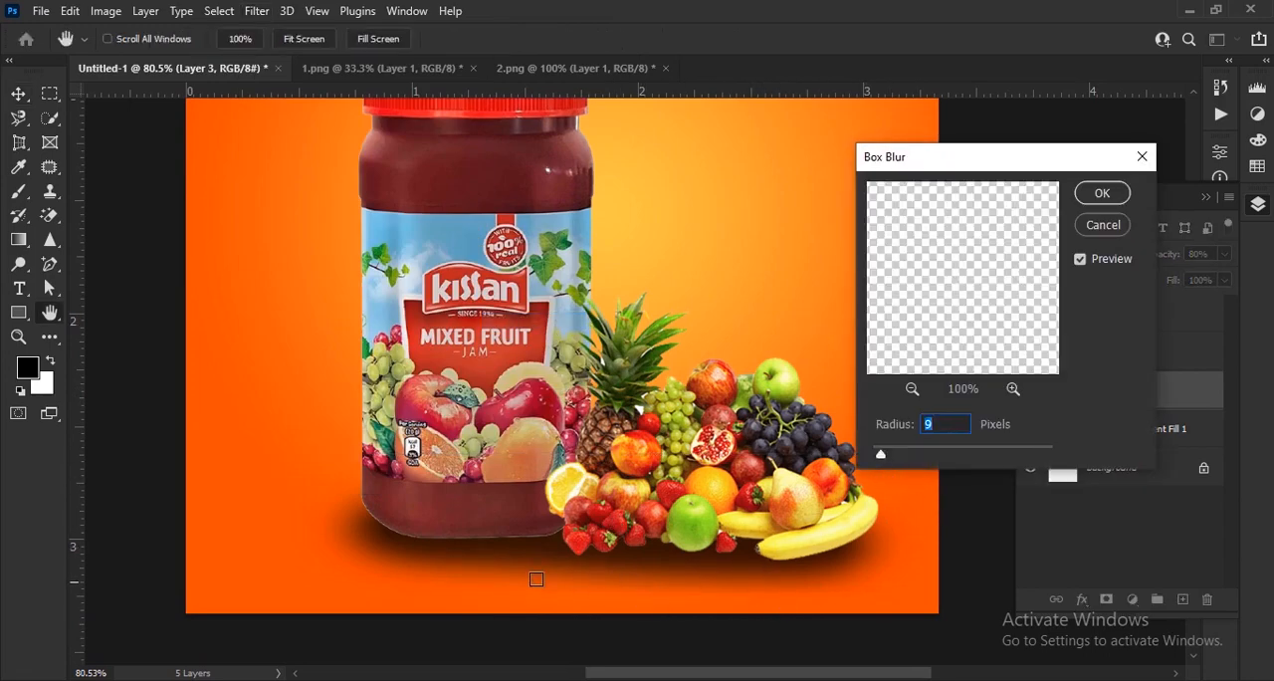
pyautogui.click(1095, 192)
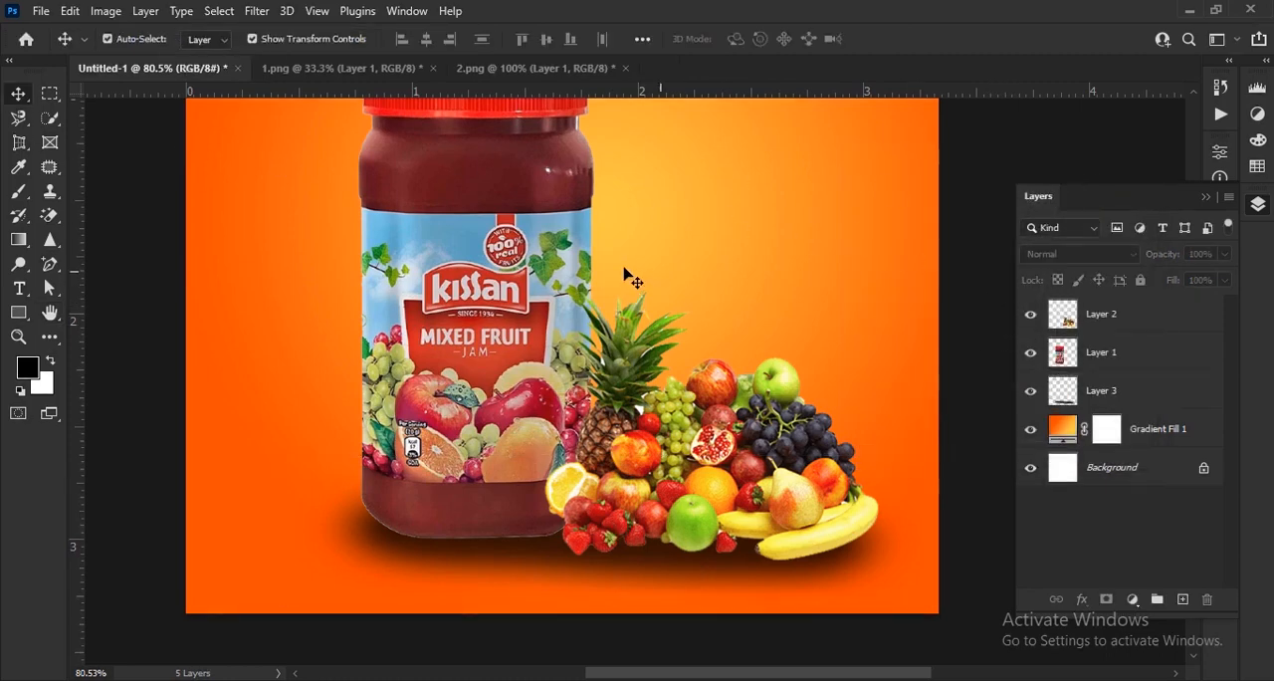
# Copy the heart-shaped leaves from 3.png into Untitled-1 and shrink them proportionally into the canvas's upper right area.
pyautogui.hotkey('ctrl', '-')
pyautogui.hotkey('ctrl', '-')
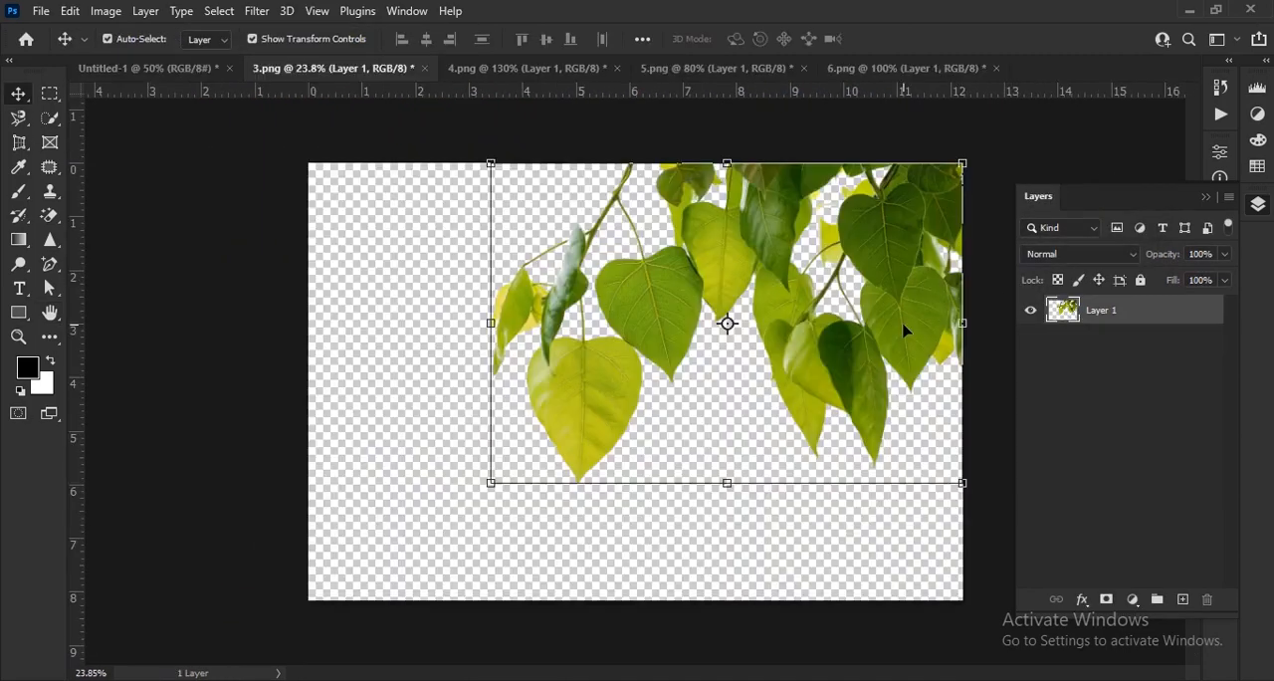
pyautogui.moveTo(726, 322); pyautogui.dragTo(220, 99)
pyautogui.moveTo(742, 241); pyautogui.dragTo(745, 245)
pyautogui.hotkey('ctrl', '-')
pyautogui.hotkey('ctrl', '-')
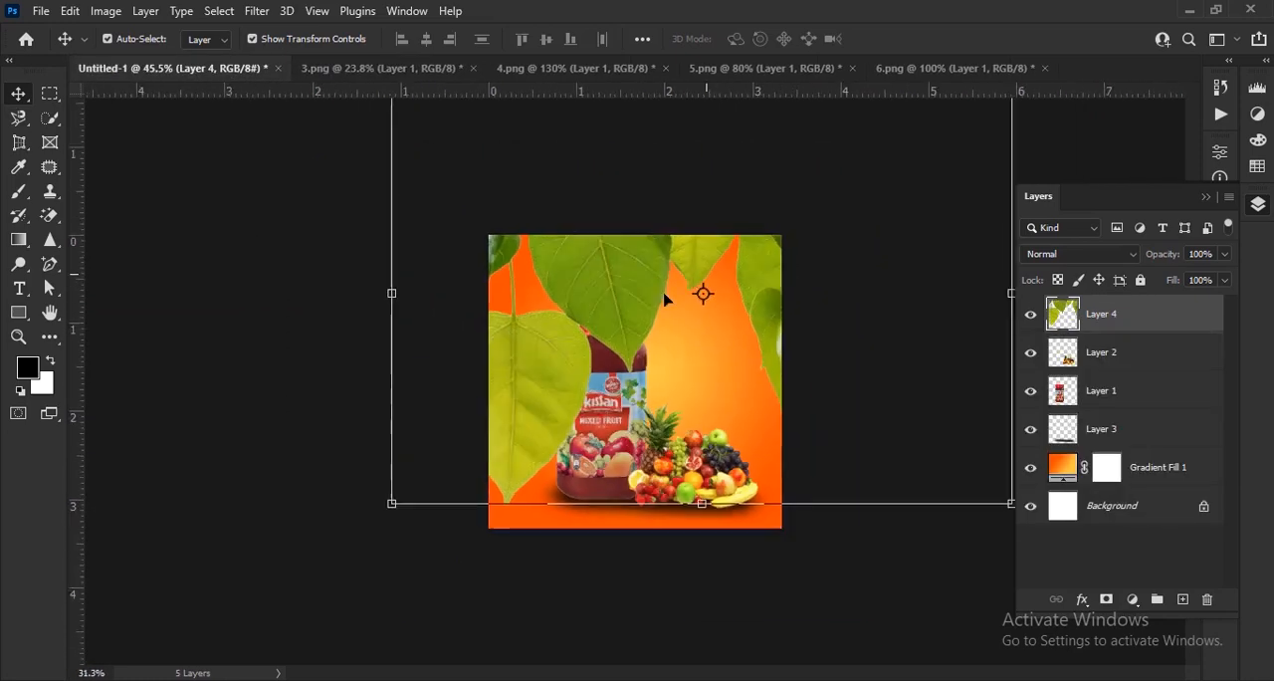
pyautogui.moveTo(677, 199); pyautogui.dragTo(677, 382)
pyautogui.moveTo(705, 425); pyautogui.dragTo(707, 333)
pyautogui.click(925, 40)
pyautogui.scroll(6, 723, 296)
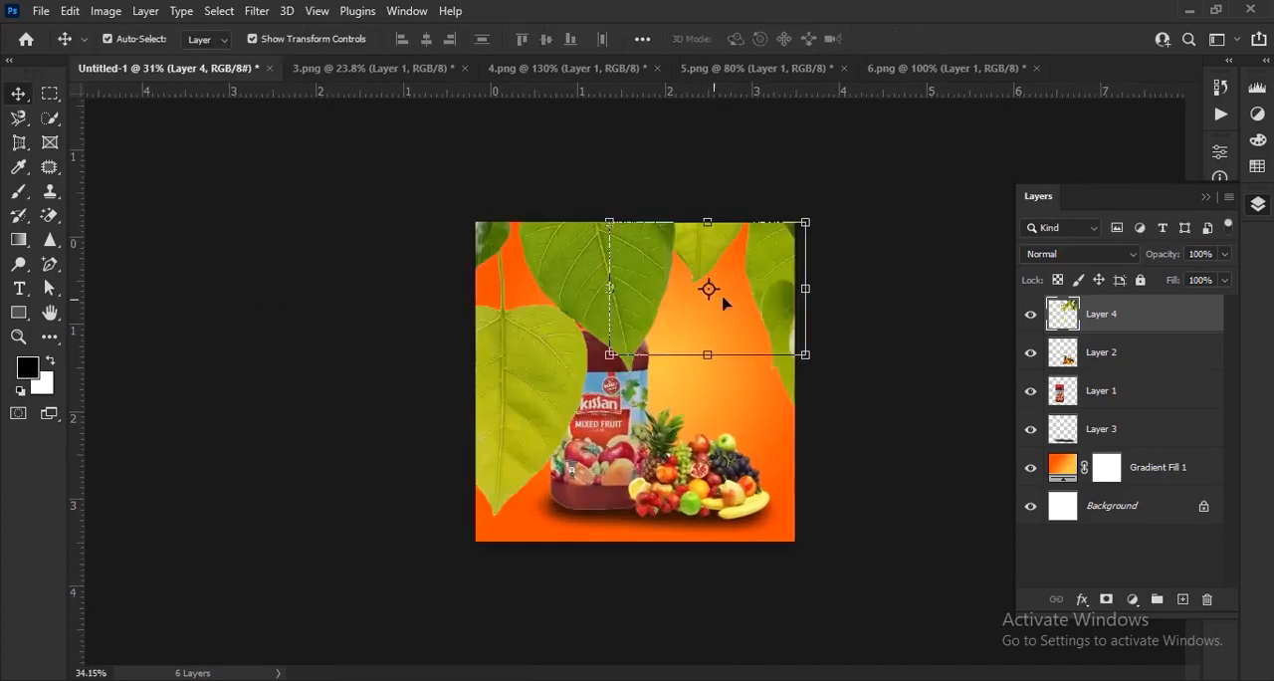
pyautogui.scroll(3, 816, 272)
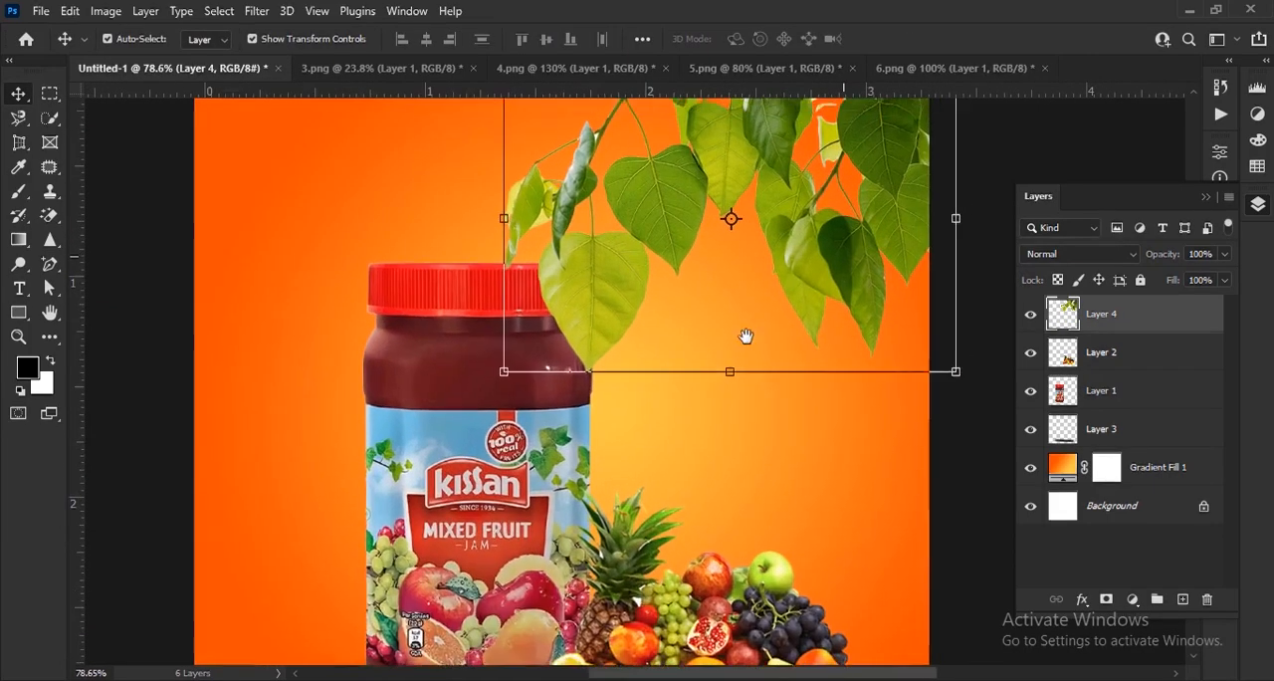
# Scale the leaf layer to 56%, rotate it about 18.3° and fit it into the canvas's upper right corner.
pyautogui.moveTo(464, 404); pyautogui.dragTo(522, 370)
pyautogui.moveTo(882, 439); pyautogui.dragTo(829, 508)
pyautogui.moveTo(593, 430); pyautogui.dragTo(631, 308)
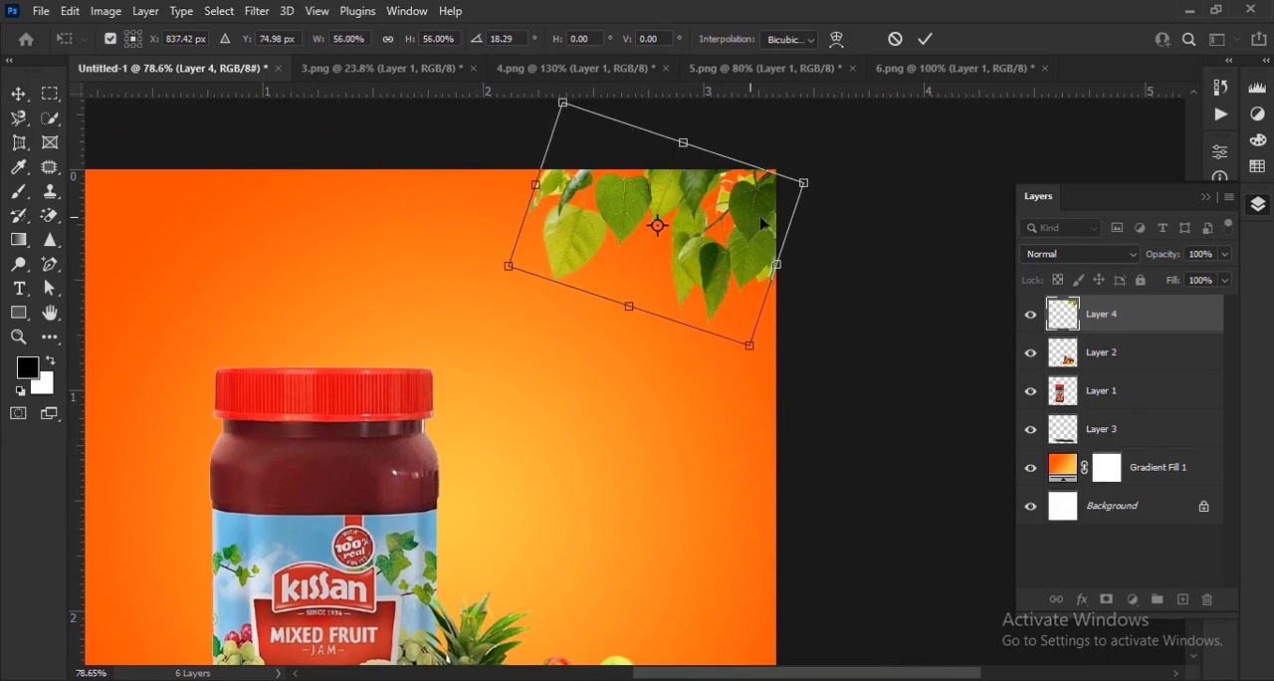
pyautogui.moveTo(761, 224); pyautogui.dragTo(787, 224)
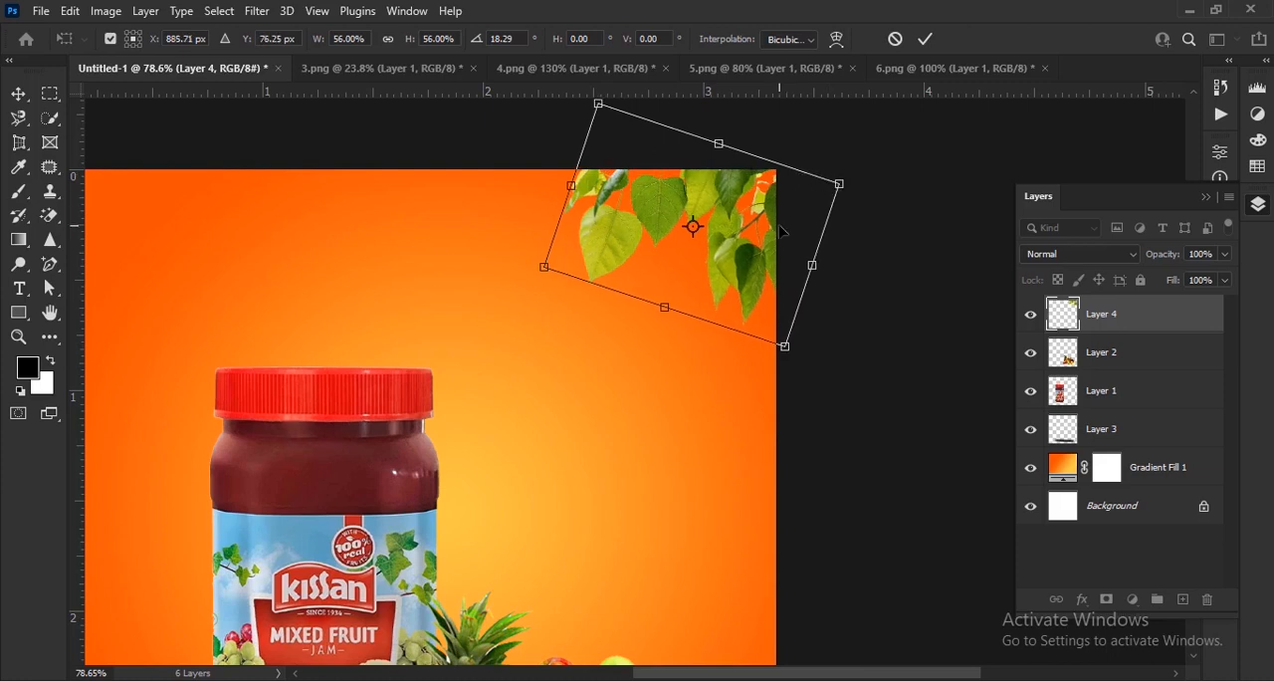
pyautogui.click(926, 38)
pyautogui.moveTo(652, 264); pyautogui.dragTo(764, 277)
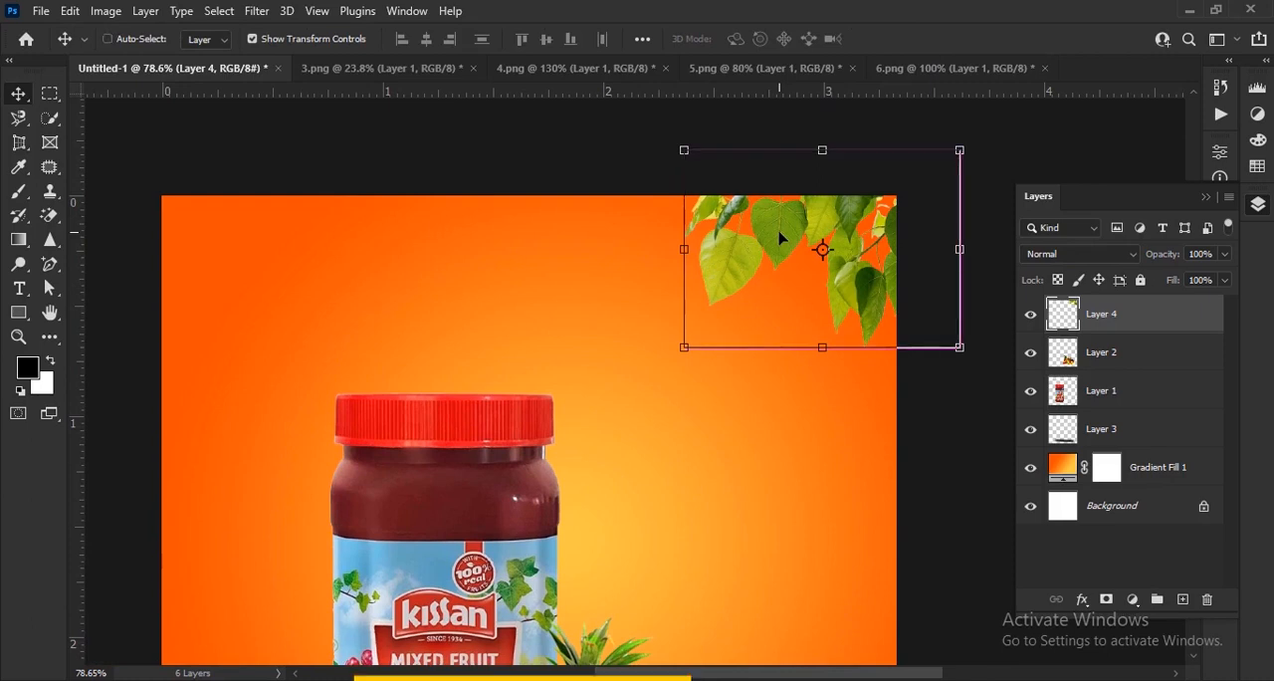
# Duplicate the corner leaves, flip the copy horizontally, rotate it about 26° clockwise and place it in the canvas's upper left corner.
pyautogui.hotkey('ctrl', 'j')
pyautogui.moveTo(789, 227); pyautogui.dragTo(312, 233)
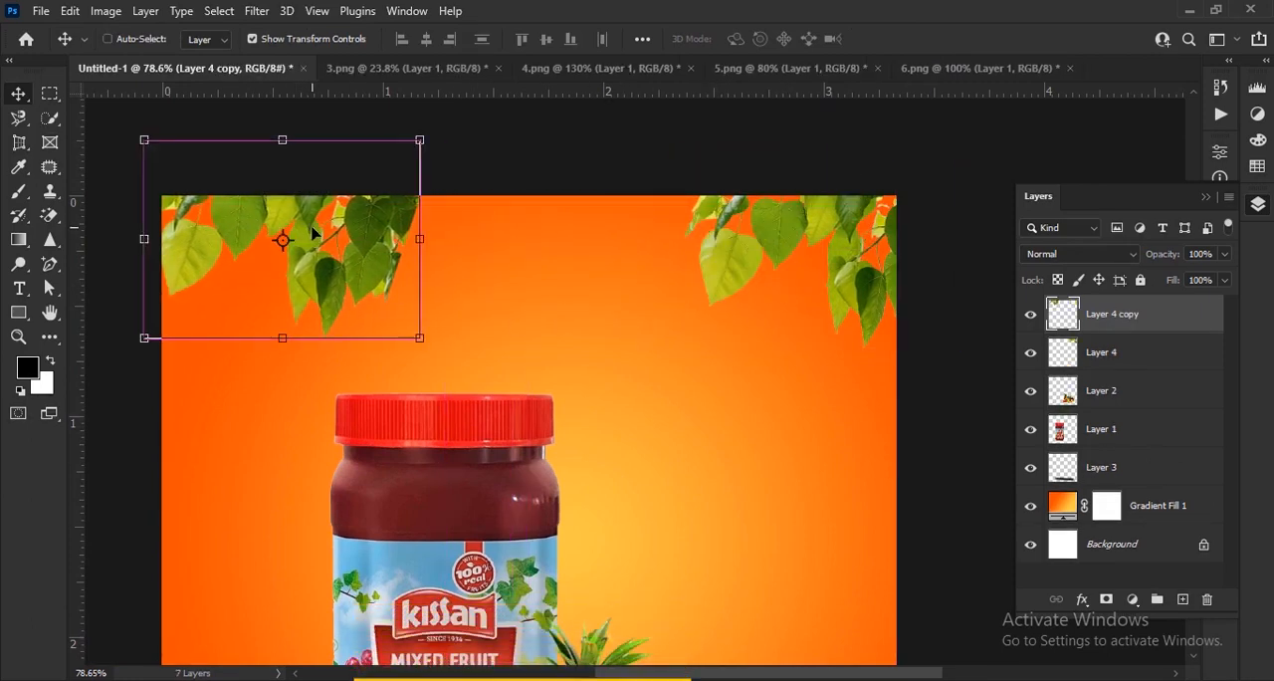
pyautogui.hotkey('ctrl', 't')
pyautogui.rightClick(333, 242)
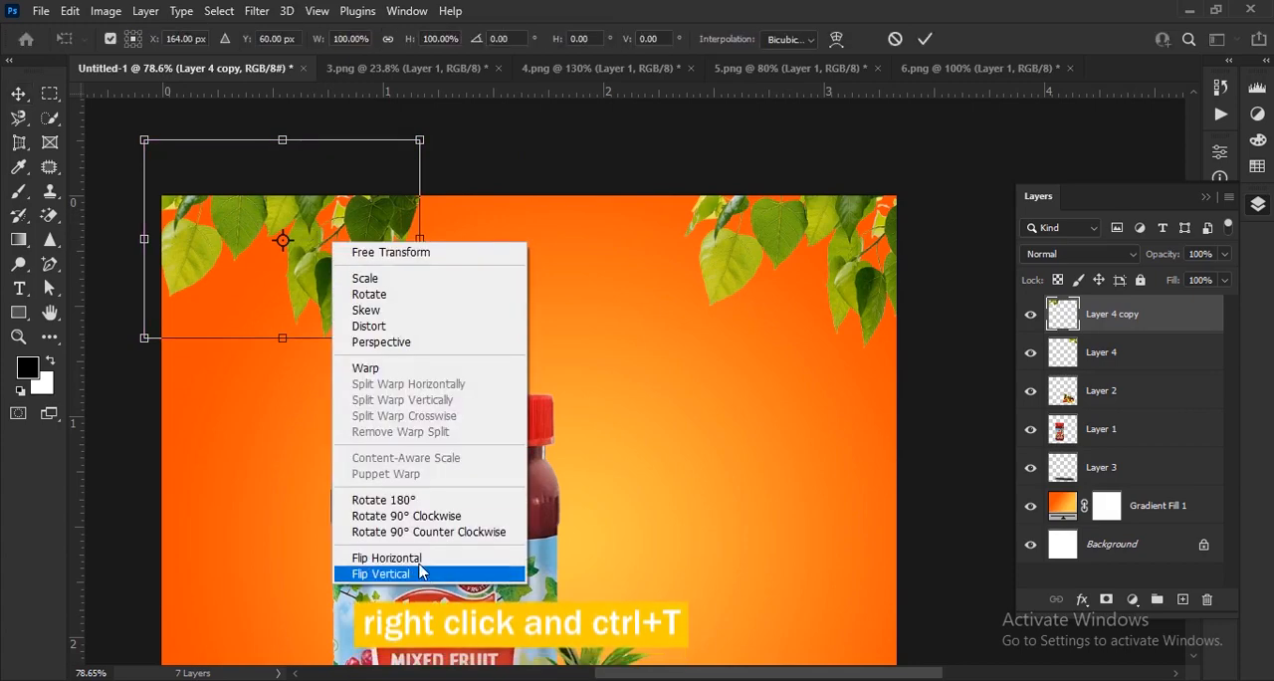
pyautogui.click(413, 559)
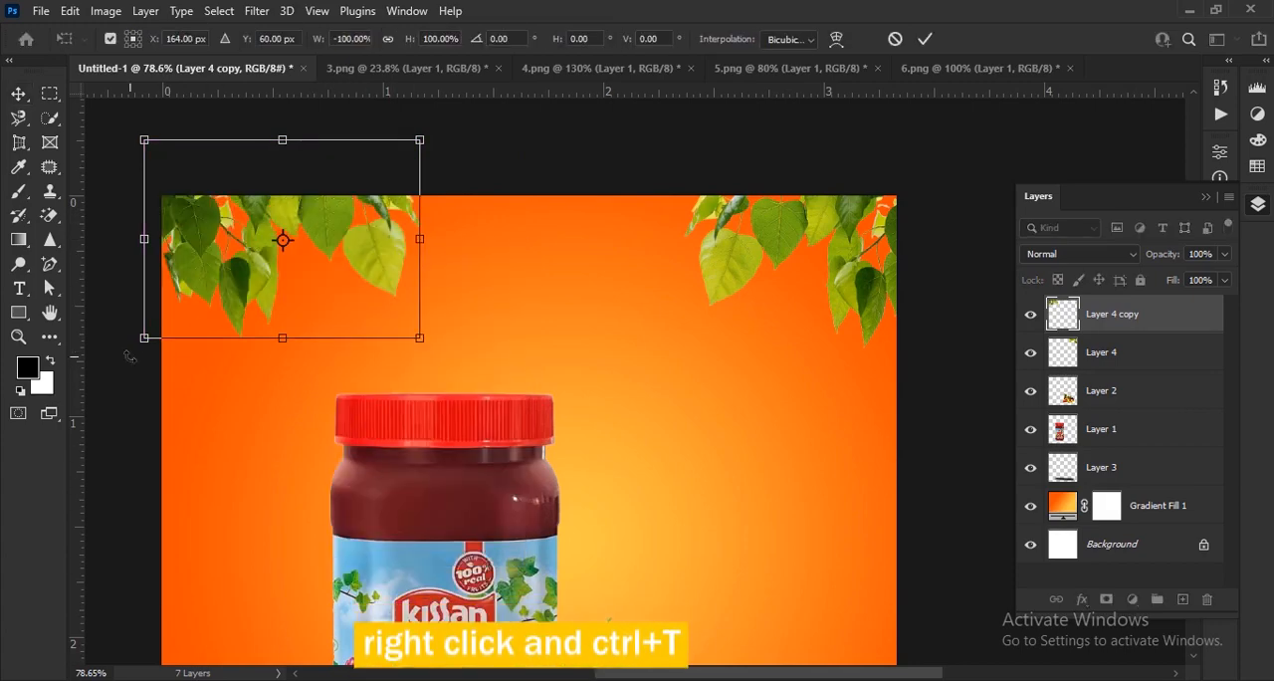
pyautogui.moveTo(152, 354); pyautogui.dragTo(116, 271)
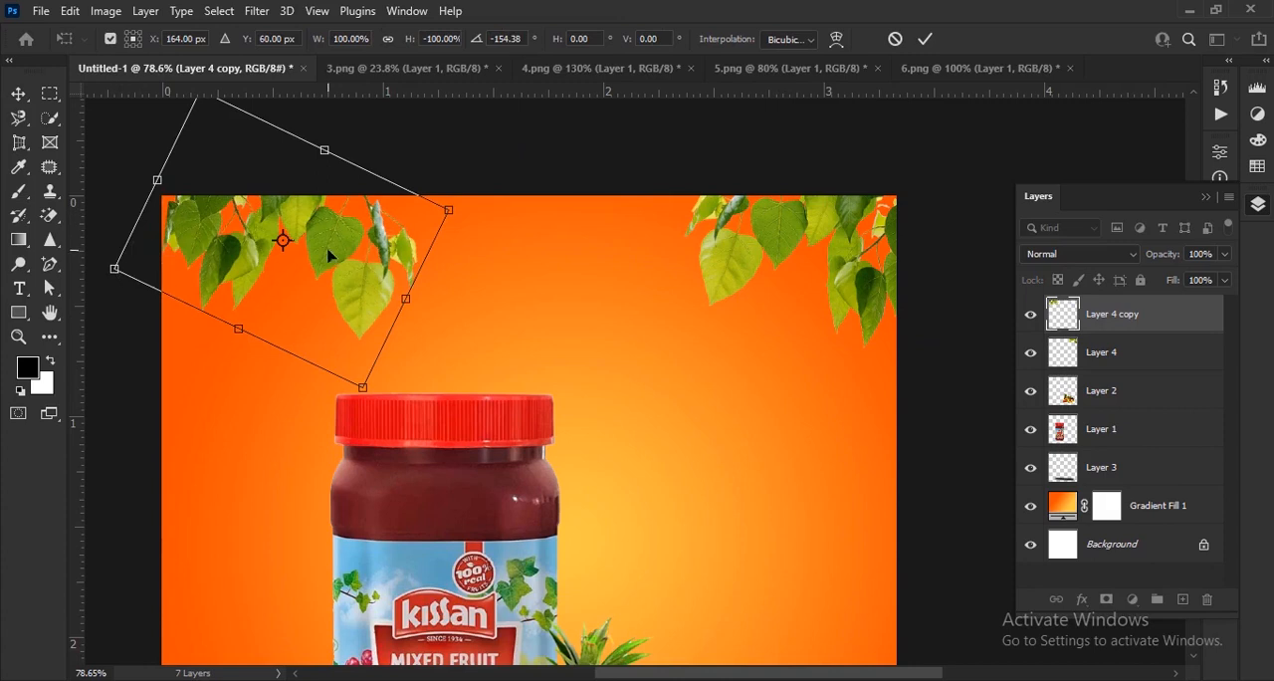
pyautogui.moveTo(329, 256); pyautogui.dragTo(281, 211)
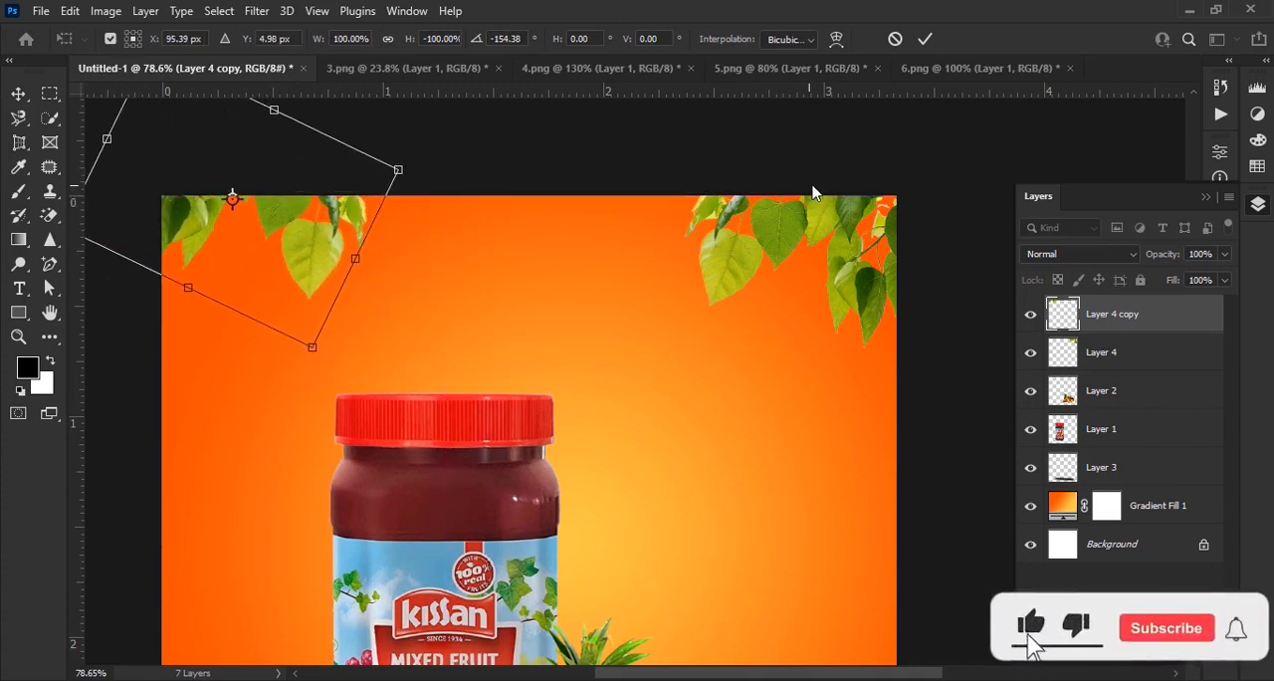
pyautogui.click(926, 39)
# Copy the leaf branch from 4.png into Untitled-1, hanging from the canvas's top edge beside the right corner leaves.
pyautogui.click(724, 121)
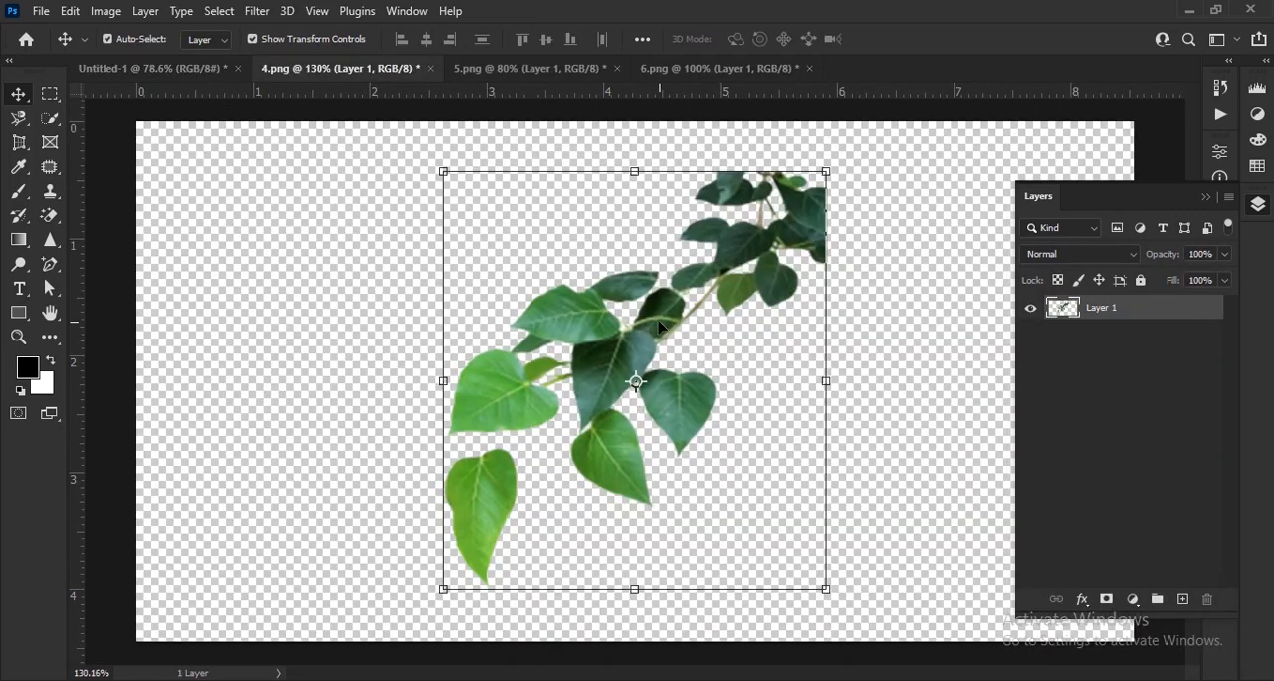
pyautogui.moveTo(660, 327); pyautogui.dragTo(633, 249)
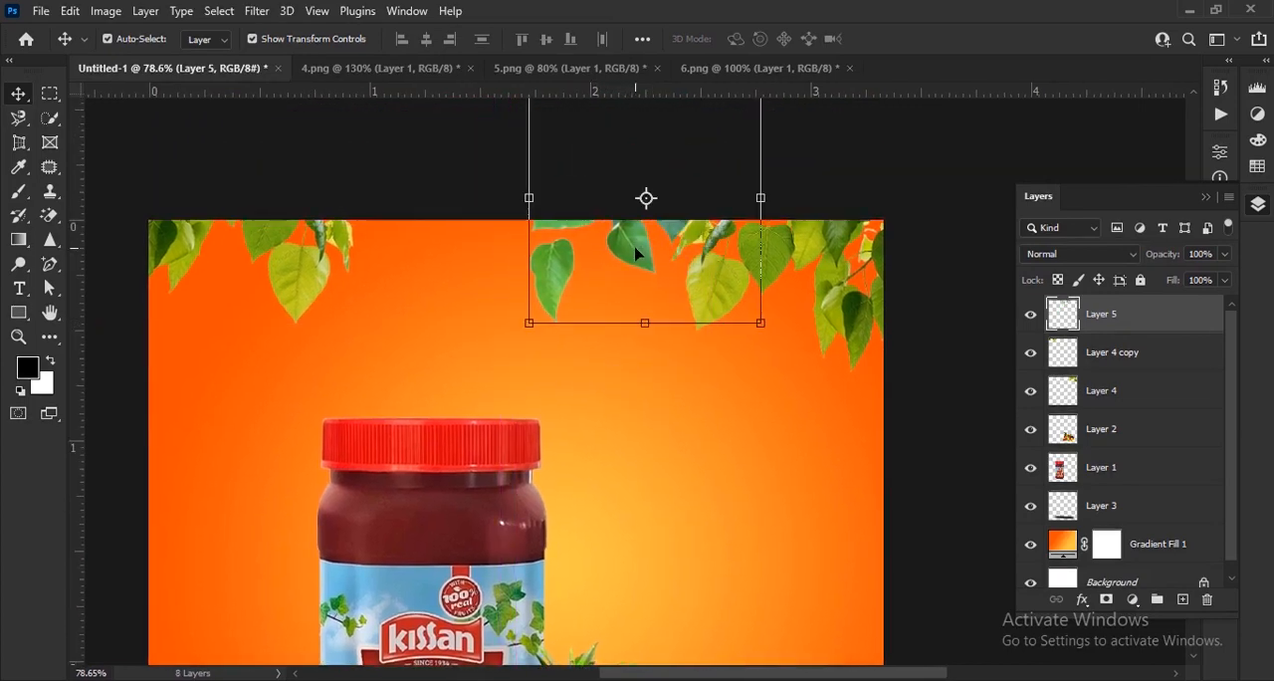
# Duplicate the new leaf branch, move the copy left along the canvas's top edge and rotate it about -30.7°.
pyautogui.hotkey('ctrl', 'j')
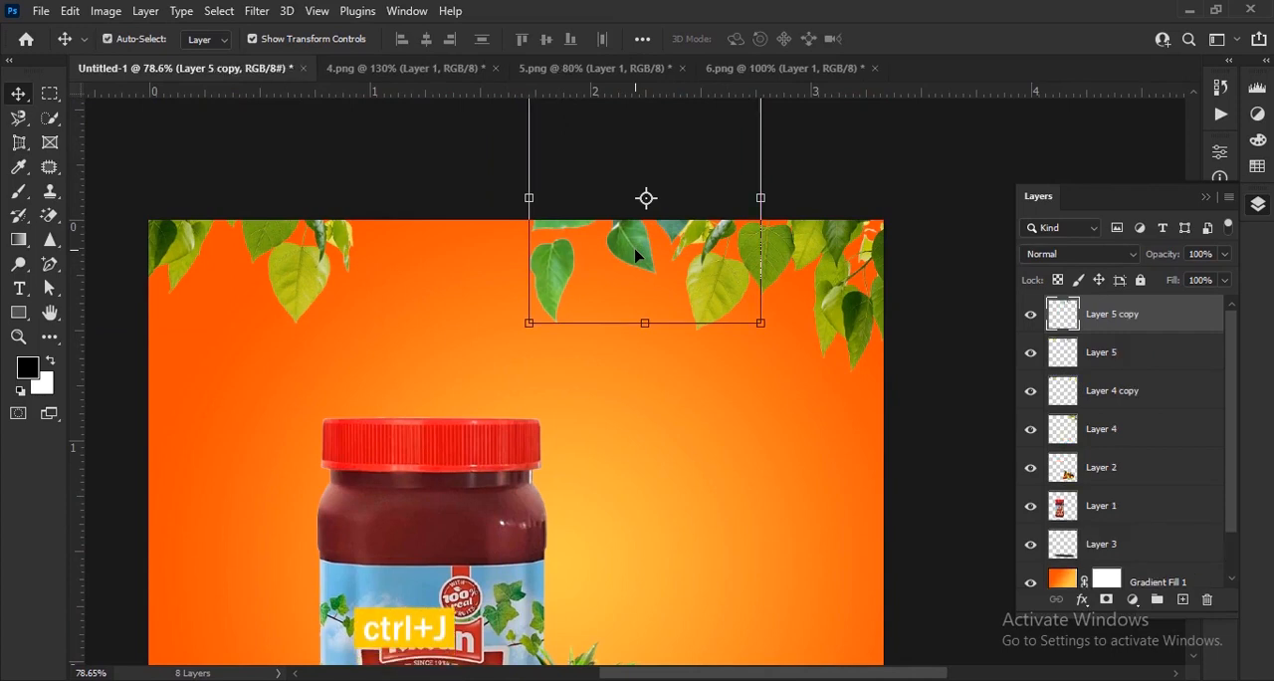
pyautogui.moveTo(627, 248); pyautogui.dragTo(470, 239)
pyautogui.moveTo(367, 343); pyautogui.dragTo(449, 342)
pyautogui.click(393, 278)
pyautogui.moveTo(444, 283); pyautogui.dragTo(426, 239)
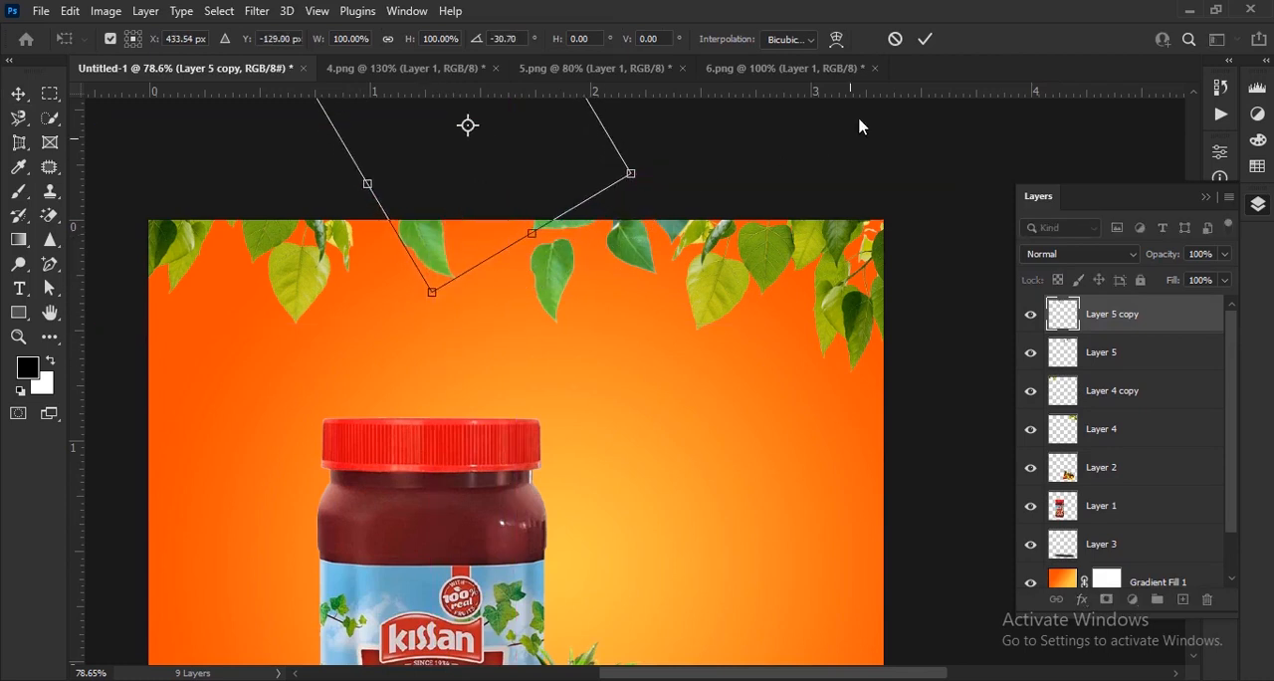
pyautogui.click(926, 39)
pyautogui.click(568, 268)
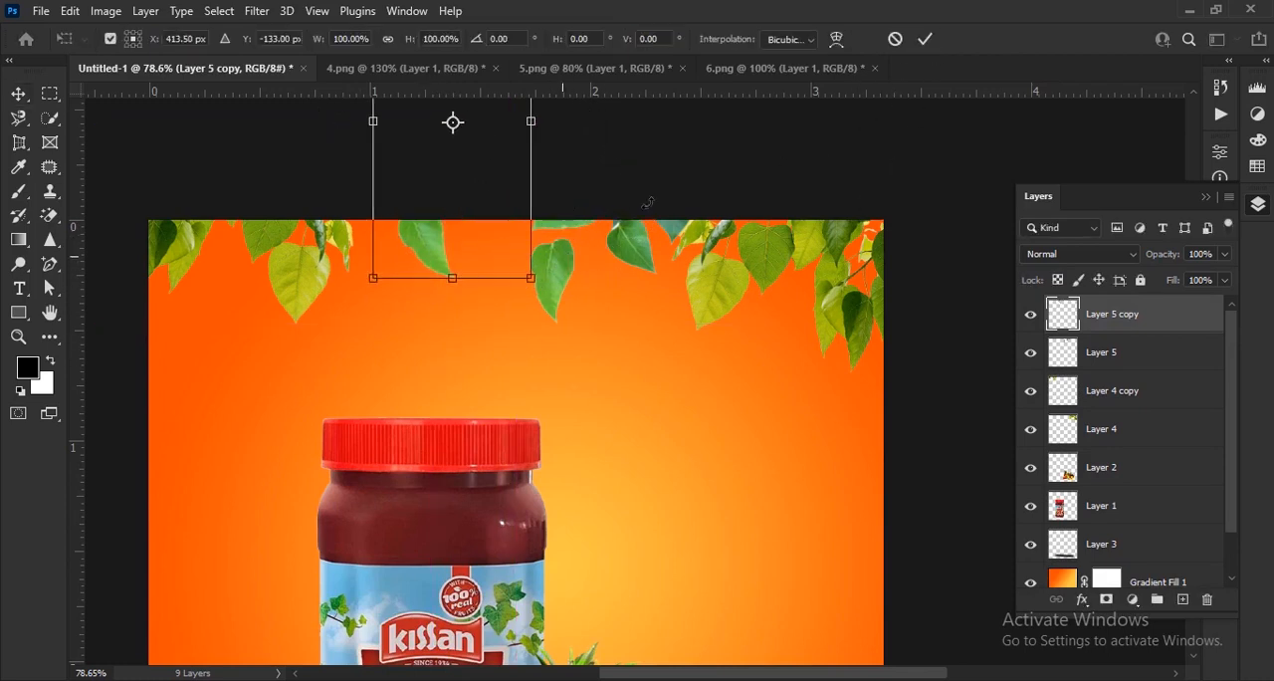
pyautogui.click(929, 40)
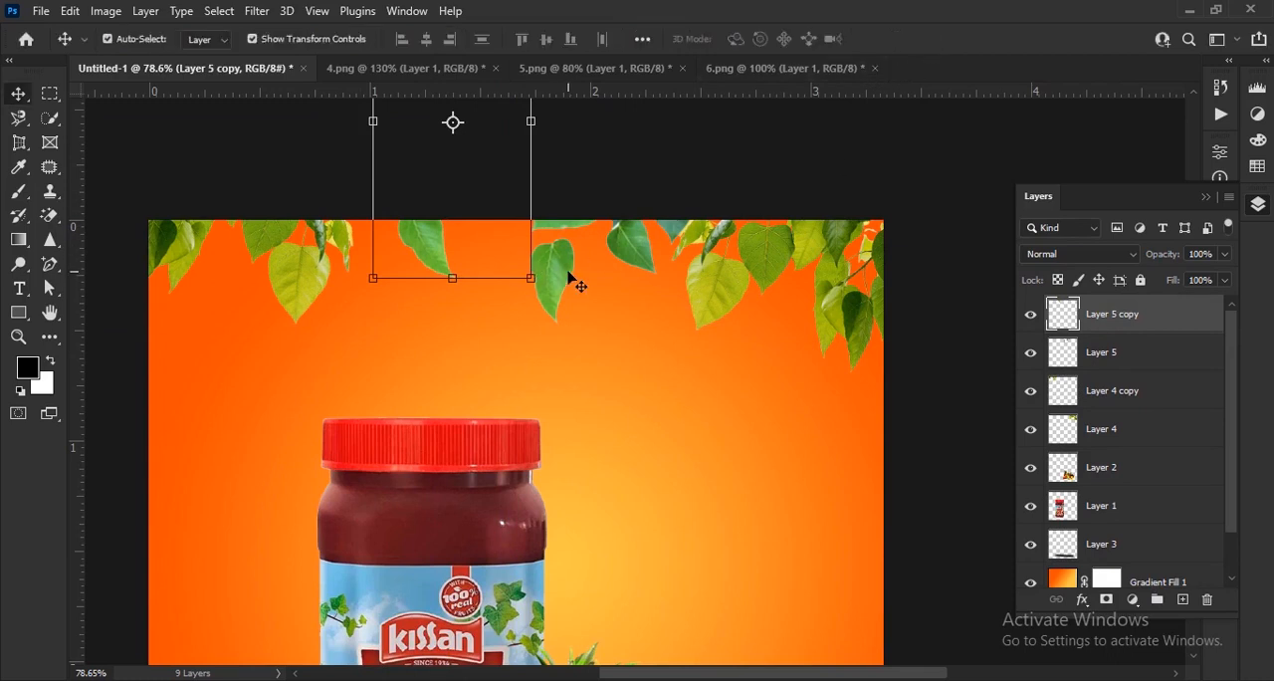
# Duplicate the rotated leaf branch, flip the copy horizontally and hang it from the canvas's top edge between the two middle branches.
pyautogui.hotkey('ctrl', 'j')
pyautogui.moveTo(431, 247); pyautogui.dragTo(488, 239)
pyautogui.hotkey('ctrl', 't')
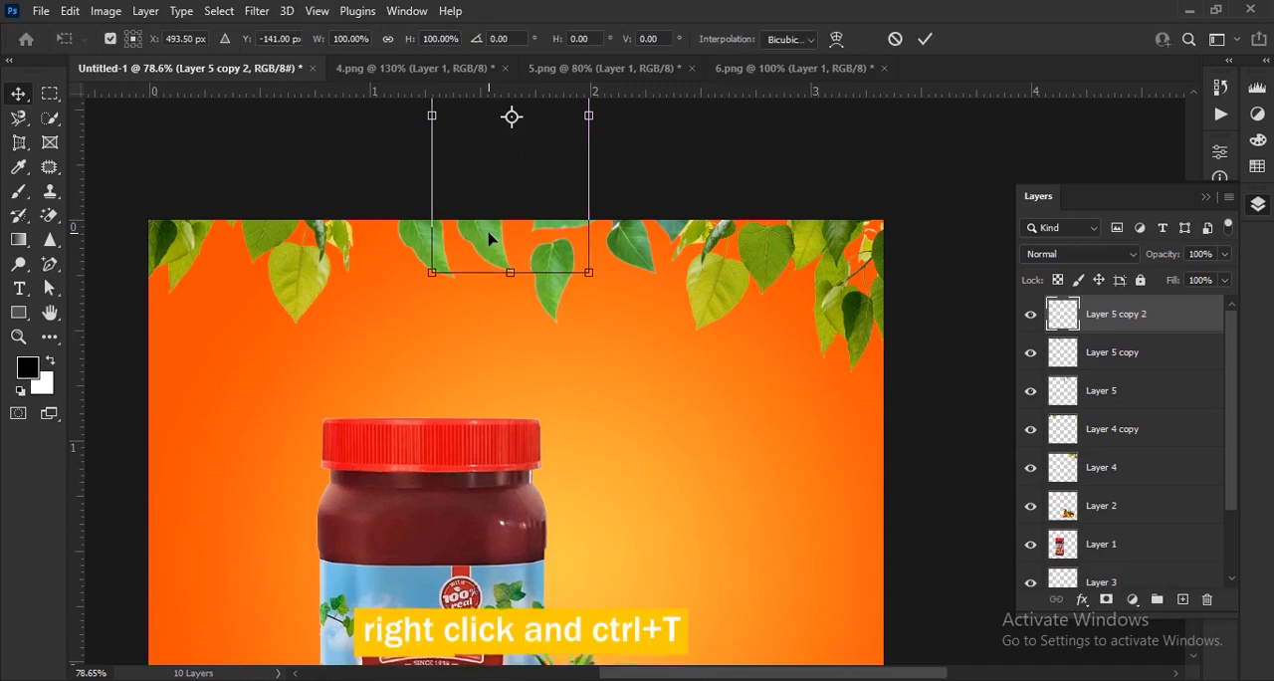
pyautogui.rightClick(488, 239)
pyautogui.click(536, 555)
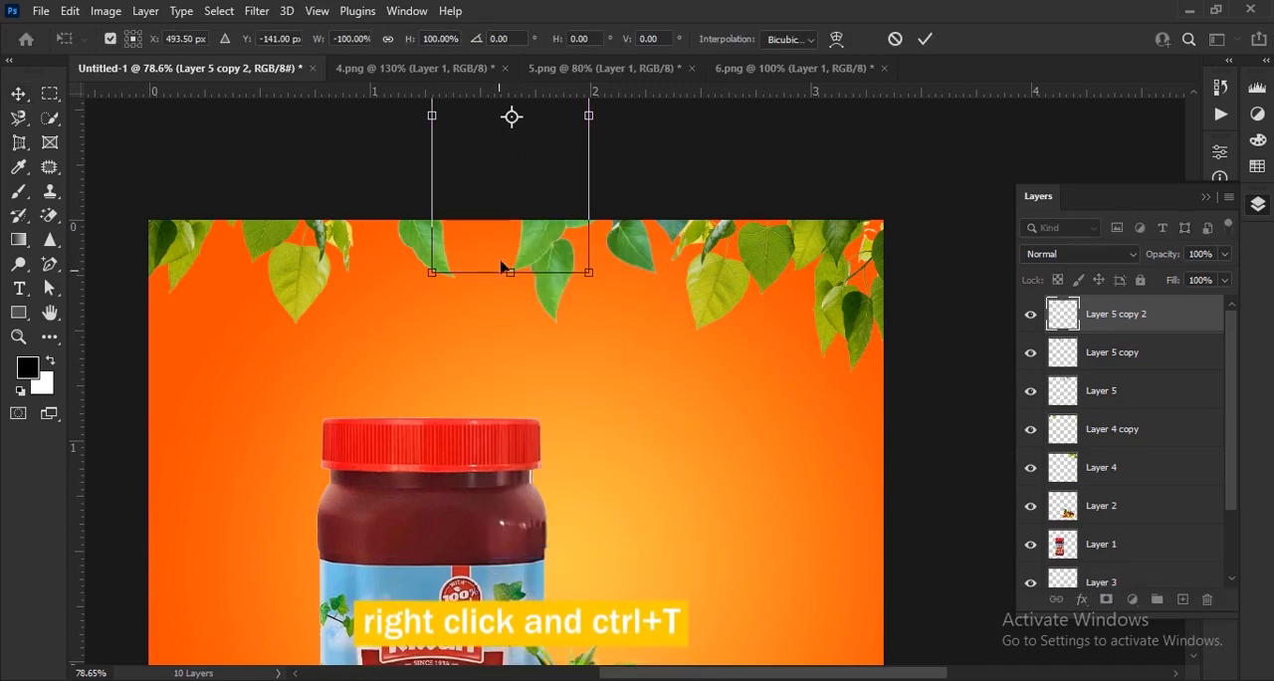
pyautogui.moveTo(527, 251); pyautogui.dragTo(485, 239)
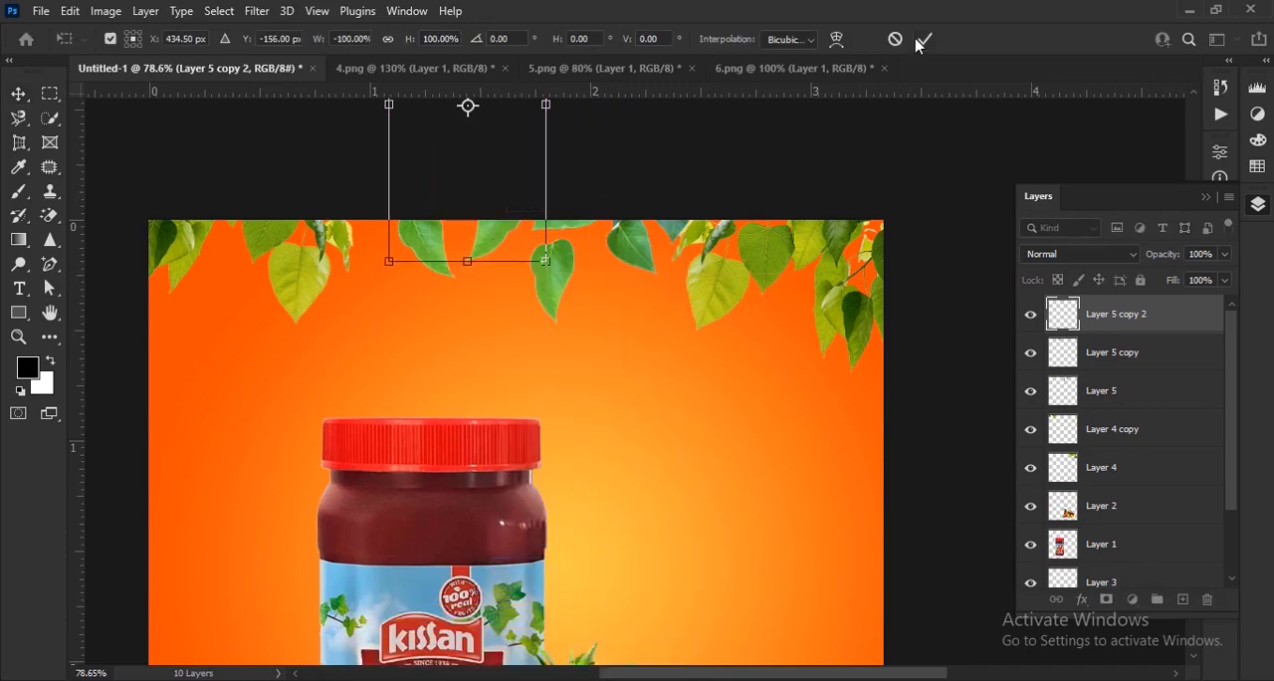
pyautogui.press('Return')
pyautogui.hotkey('ctrl', '0')
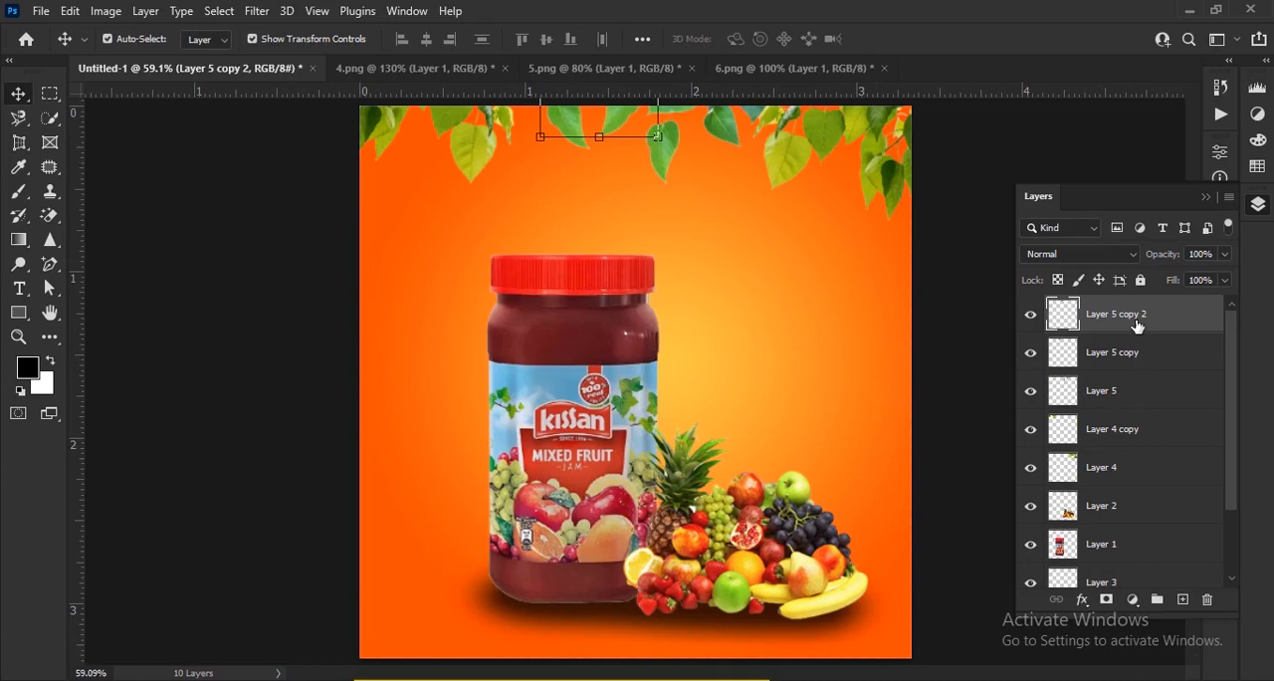
# Merge the five leaf layers, from Layer 4 up to Layer 5 copy 2, into a single layer.
pyautogui.keyDown('shift'); pyautogui.click(1142, 478); pyautogui.keyUp('shift')
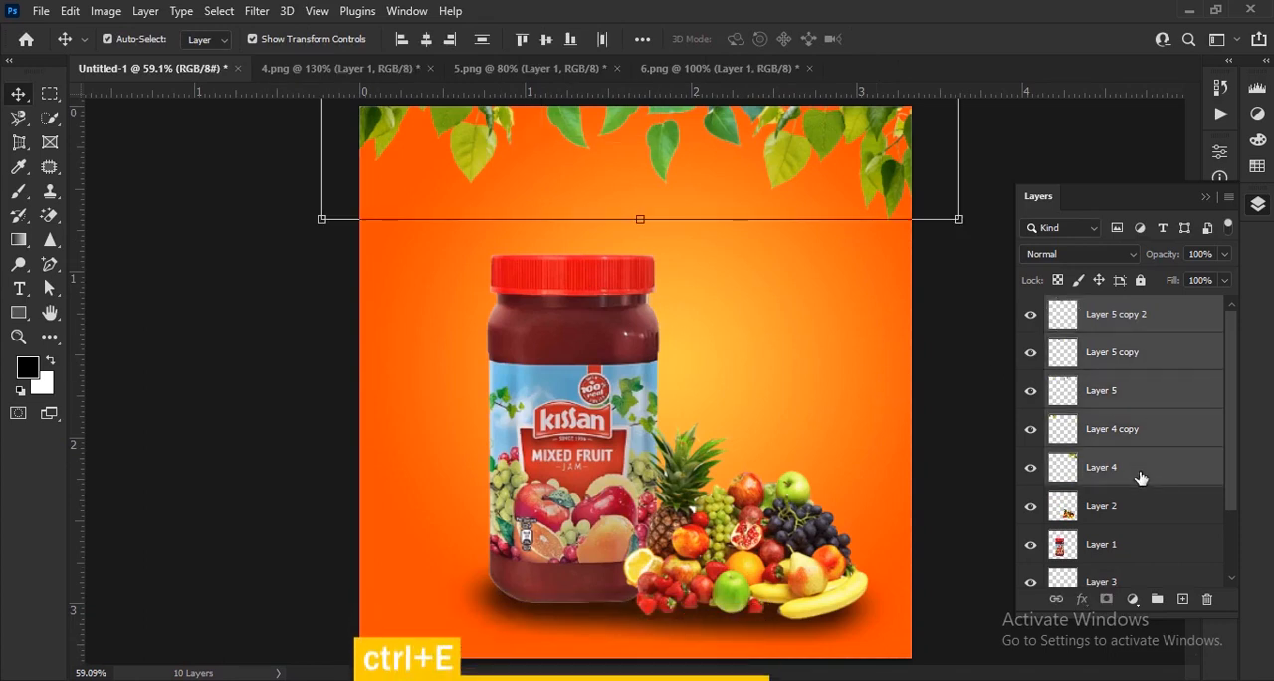
pyautogui.hotkey('ctrl', 'e')
pyautogui.scroll(-1, 660, 355)
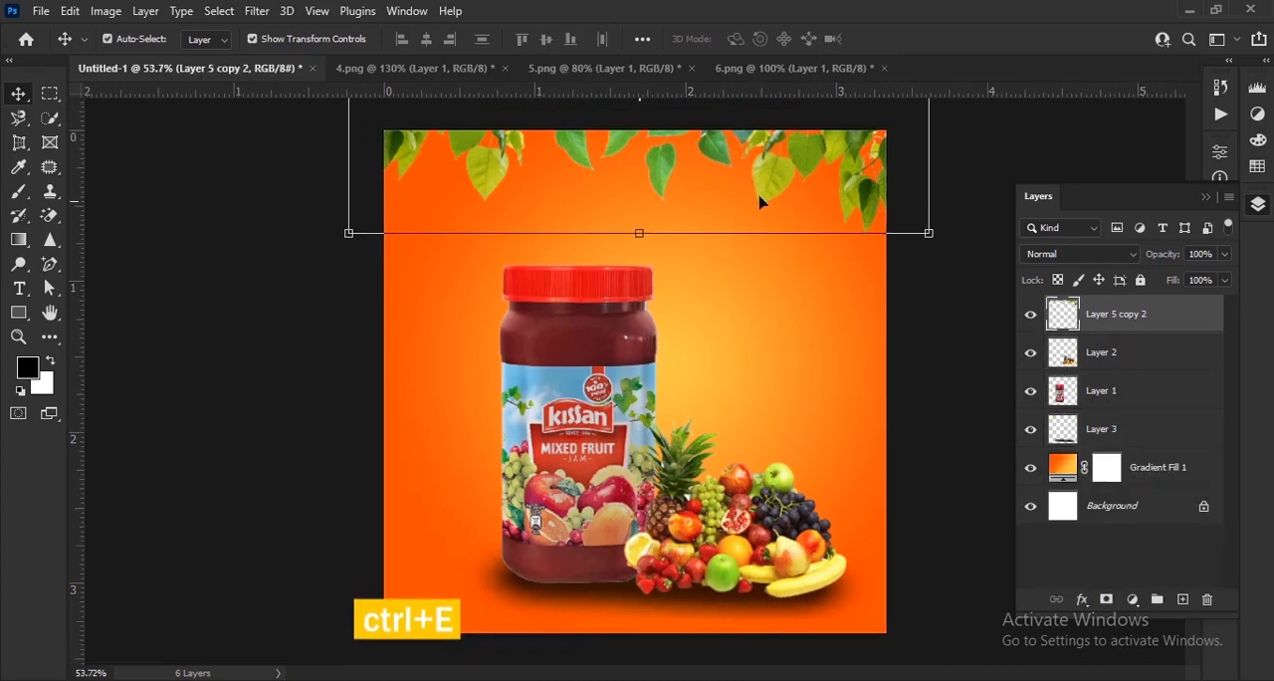
# Nudge the merged leaves down slightly along the canvas's top edge.
pyautogui.scroll(3, 713, 249)
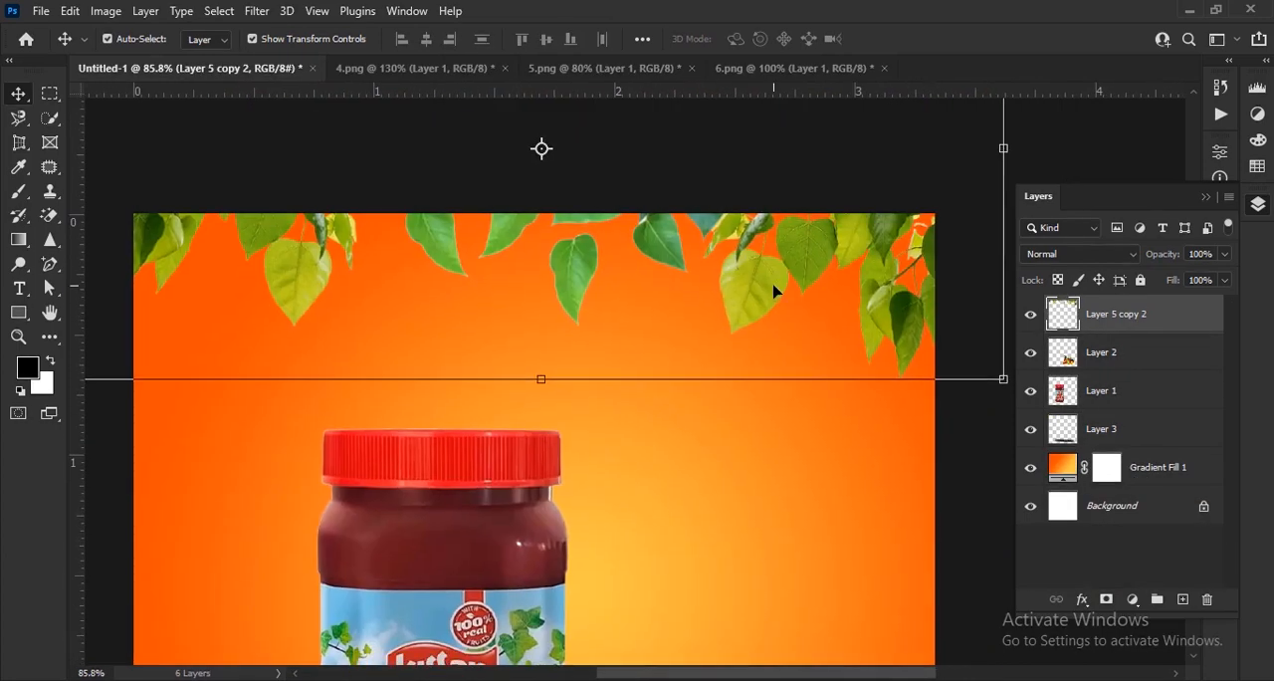
pyautogui.press('Down')
pyautogui.press('Down')
pyautogui.press('Down')
pyautogui.press('Down')
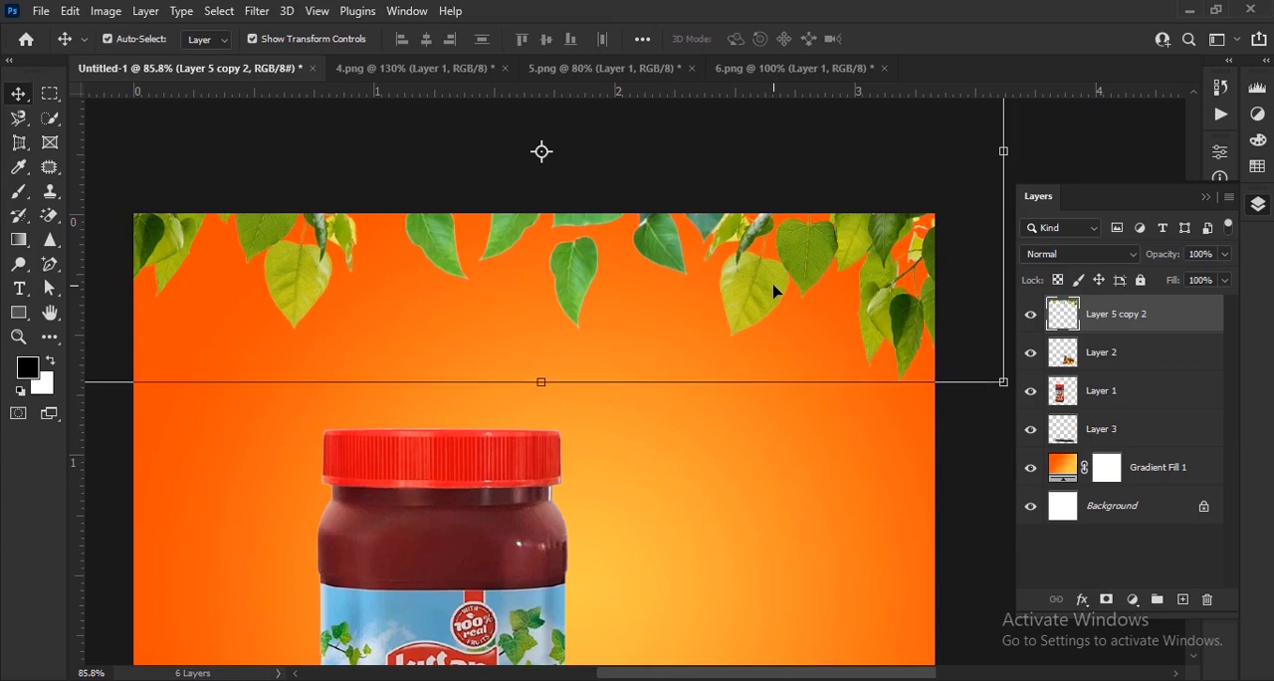
pyautogui.press('Down')
pyautogui.press('Down')
pyautogui.press('Down')
pyautogui.press('Down')
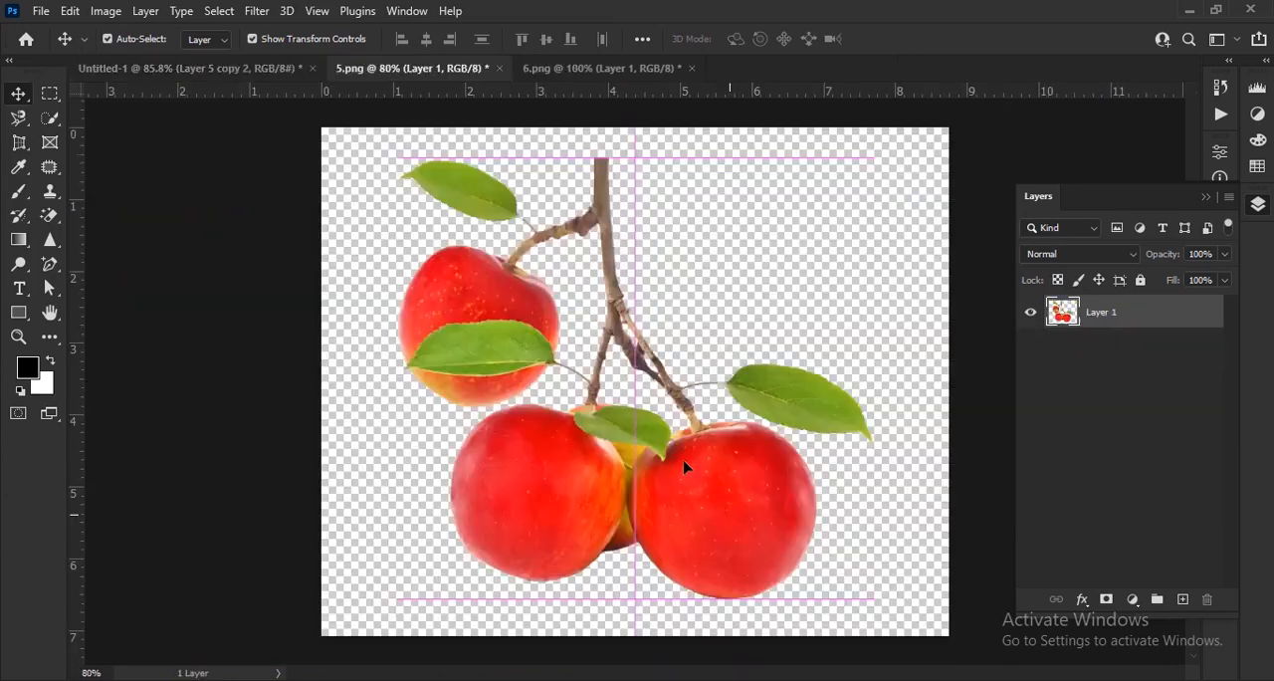
# Copy the red apple branch into Untitled-1, scale it down and place it below the upper right leaves.
pyautogui.moveTo(751, 511); pyautogui.dragTo(648, 288)
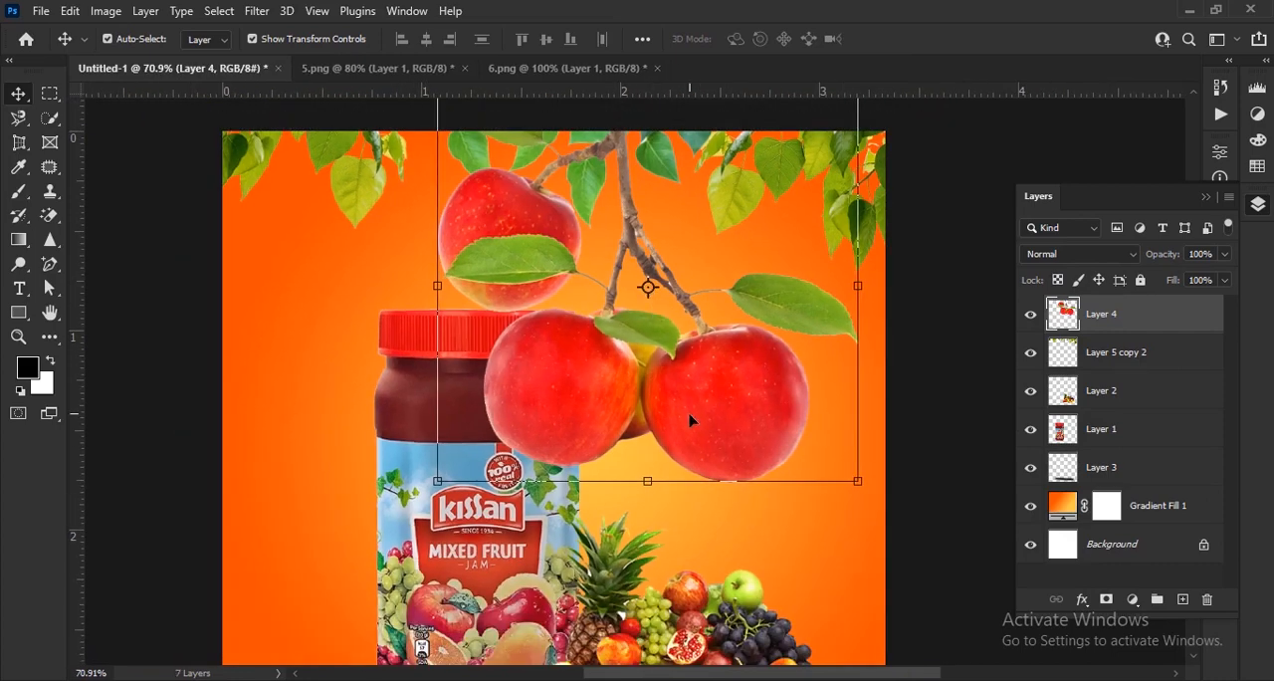
pyautogui.hotkey('ctrl', '0')
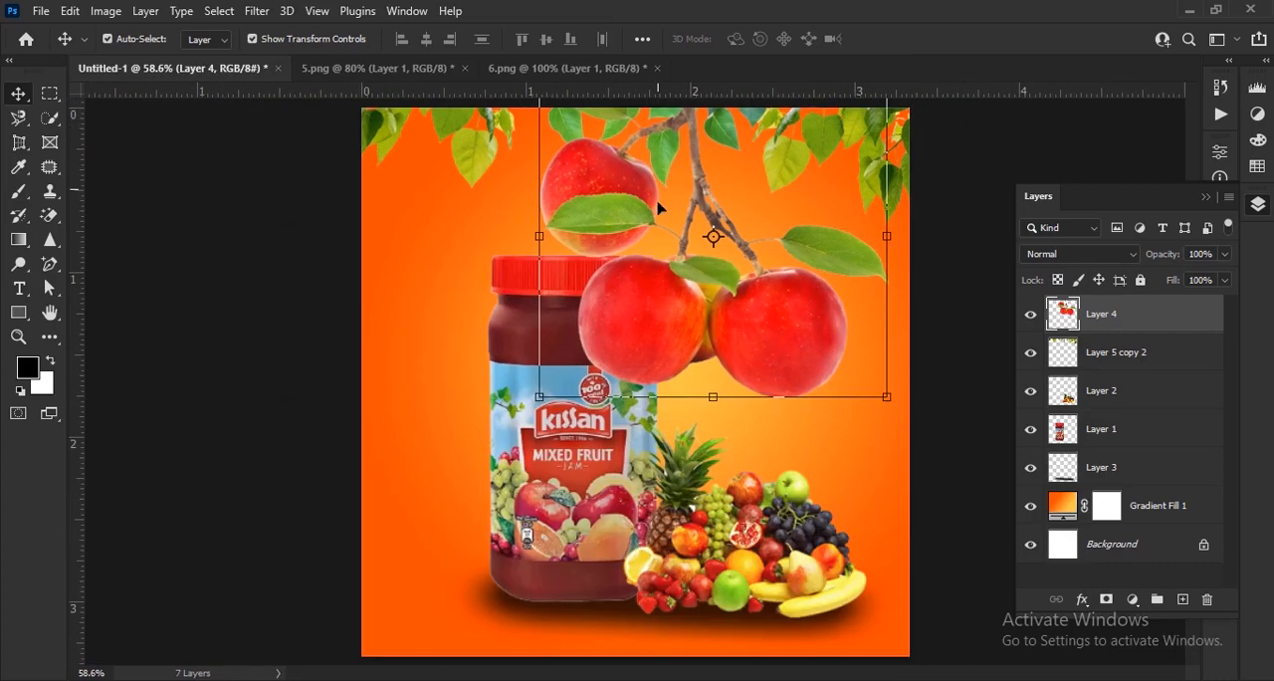
pyautogui.moveTo(553, 236); pyautogui.dragTo(735, 236)
pyautogui.click(926, 40)
pyautogui.scroll(5, 839, 196)
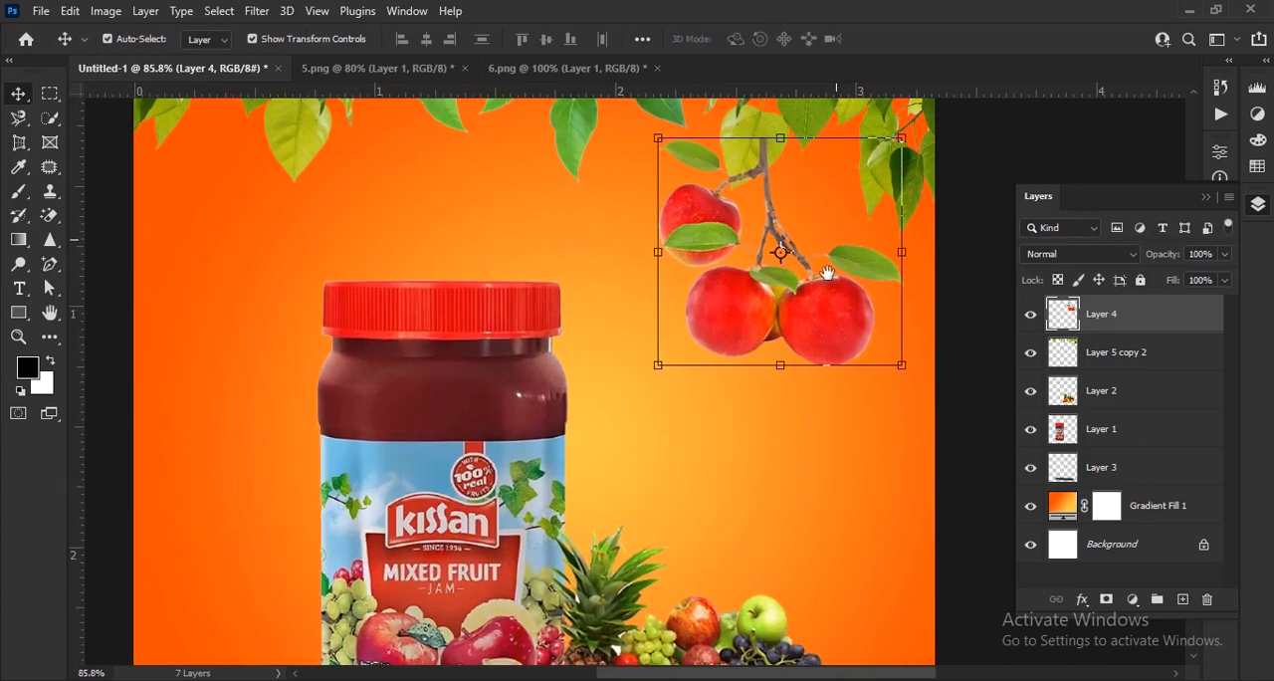
# Rotate the apple branch about 26.4°, scale it to about 86% and tuck its stem under the upper right corner leaves.
pyautogui.moveTo(836, 215); pyautogui.dragTo(894, 302)
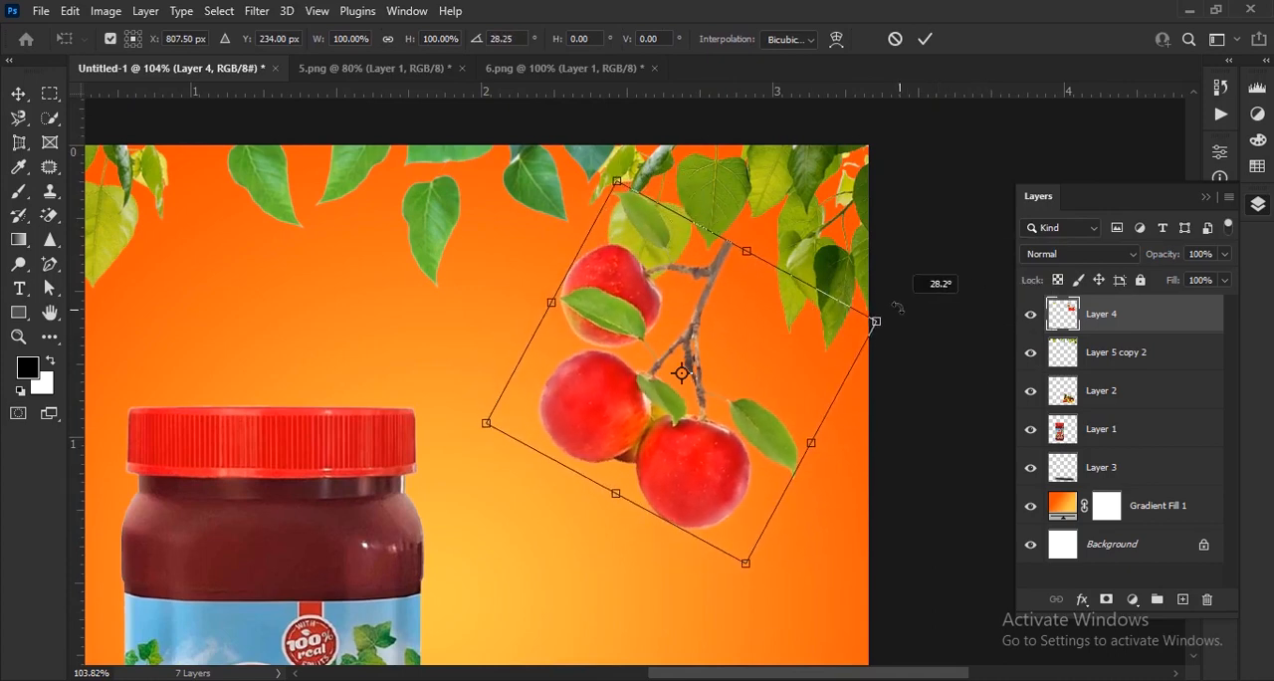
pyautogui.moveTo(691, 480); pyautogui.dragTo(709, 449)
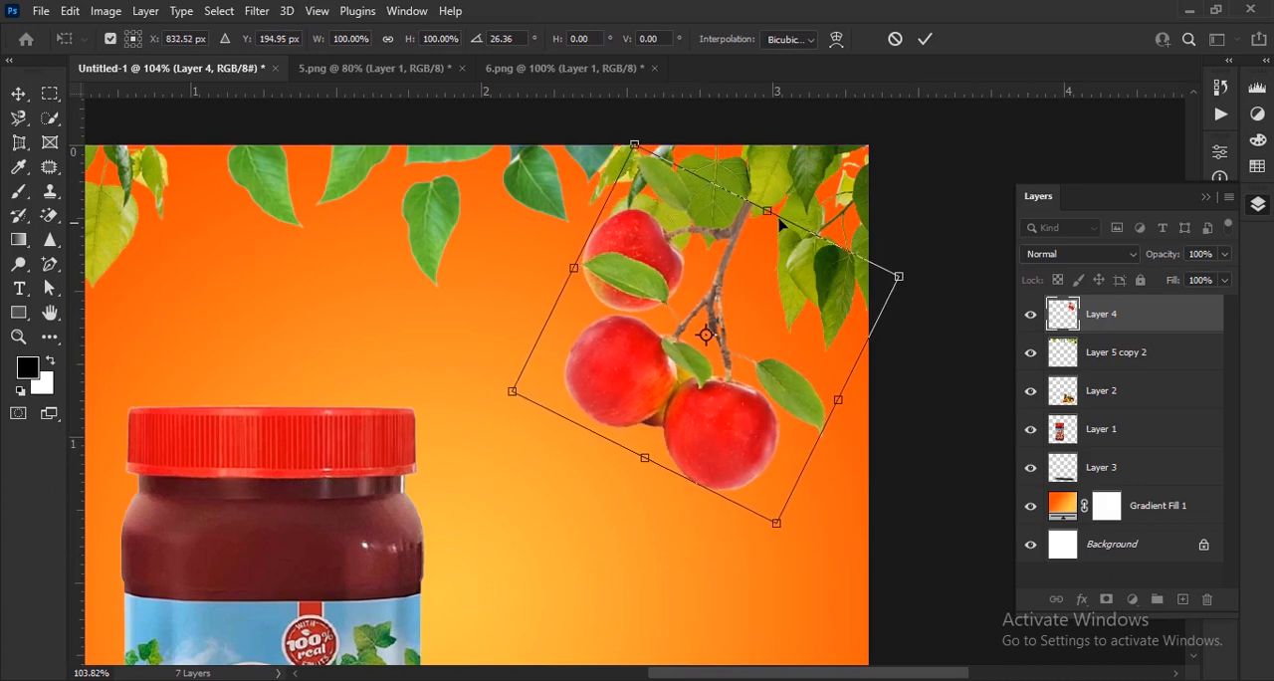
pyautogui.moveTo(773, 211); pyautogui.dragTo(751, 245)
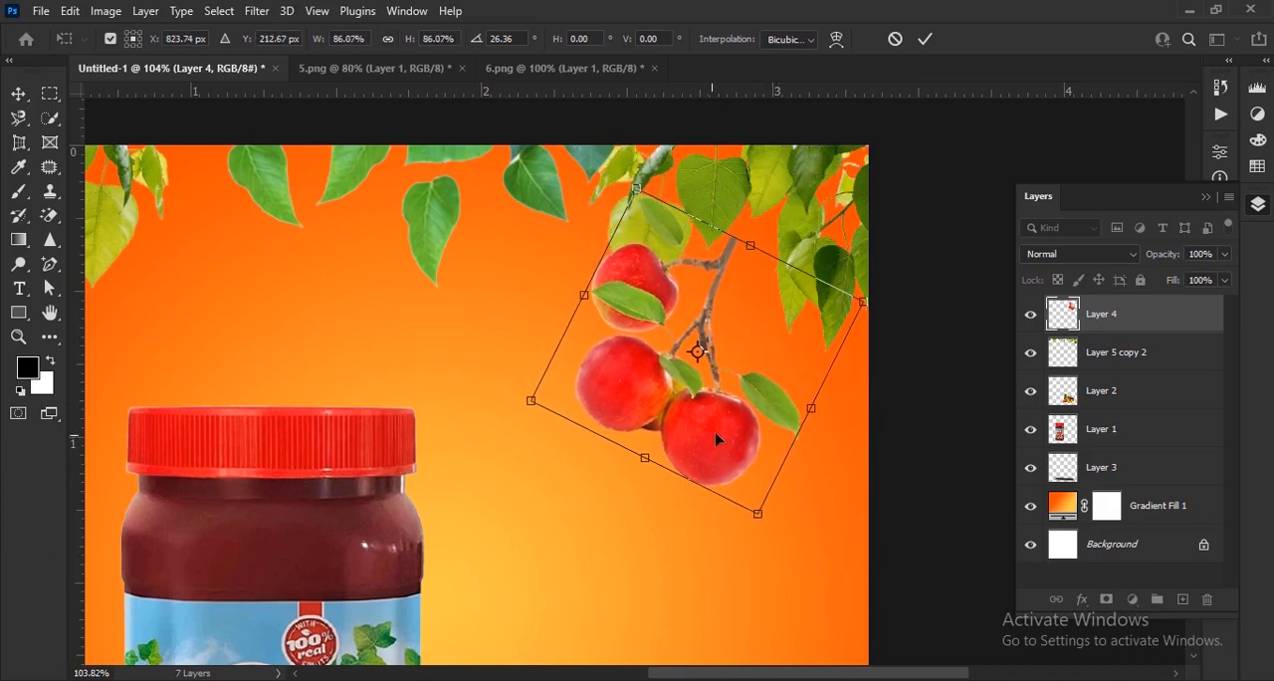
pyautogui.moveTo(718, 439)
pyautogui.mouseDown()
pyautogui.moveTo(748, 403)
pyautogui.moveTo(696, 414)
pyautogui.moveTo(731, 415)
pyautogui.moveTo(714, 419)
pyautogui.mouseUp()
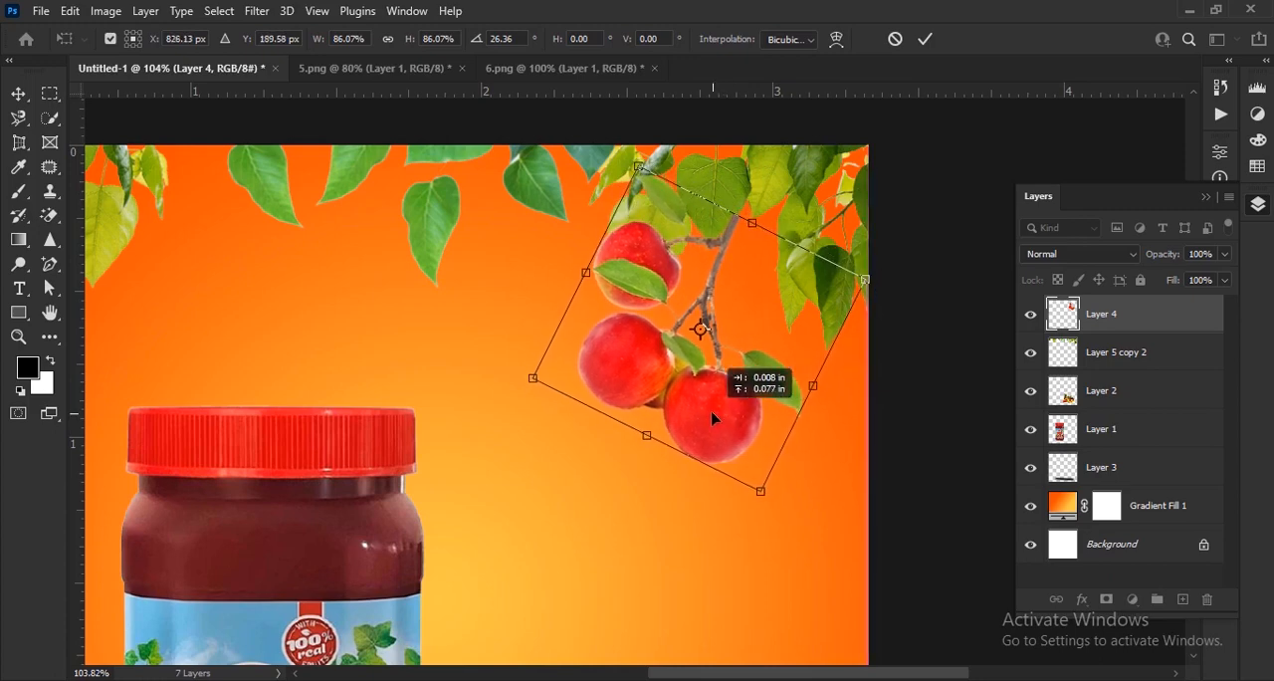
pyautogui.click(925, 42)
pyautogui.scroll(-3, 909, 367)
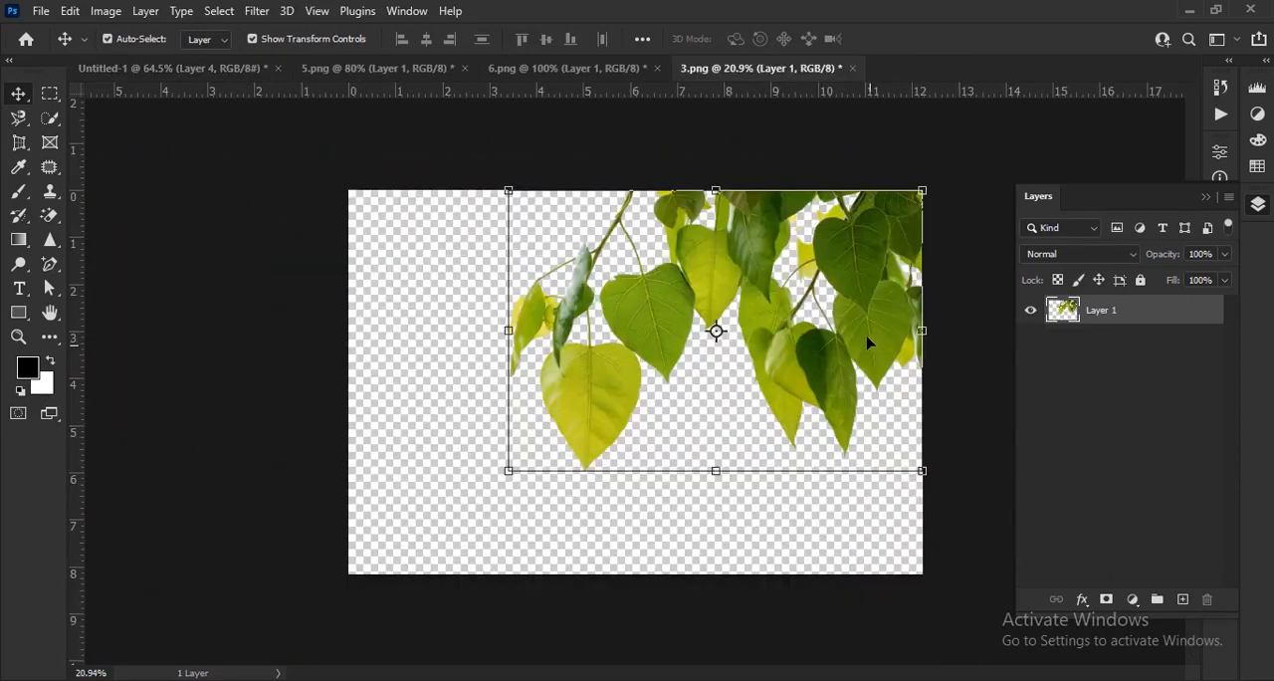
# Copy the leaves from 3.png into Untitled-1 and scale them to about 18% over the apple branch.
pyautogui.moveTo(867, 337); pyautogui.dragTo(753, 210)
pyautogui.scroll(-5, 754, 211)
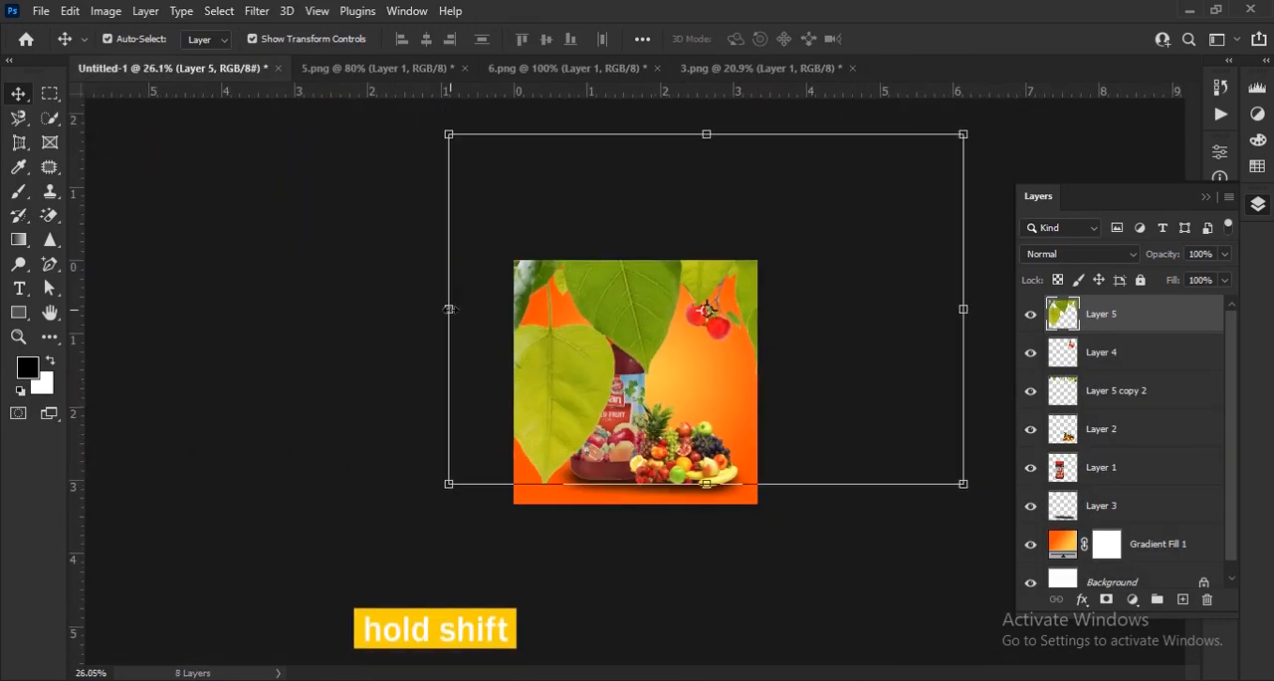
pyautogui.moveTo(450, 308); pyautogui.dragTo(669, 321)
pyautogui.moveTo(966, 314); pyautogui.dragTo(760, 311)
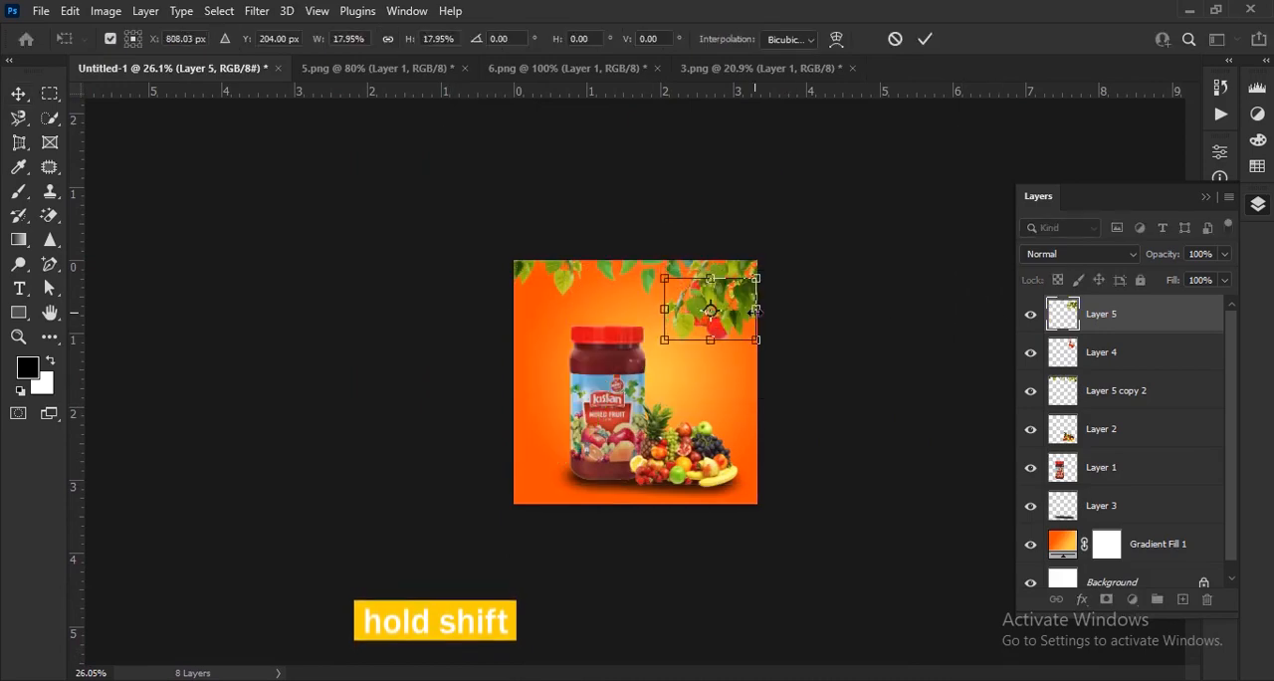
pyautogui.click(926, 38)
pyautogui.scroll(5, 652, 398)
# Rotate the new leaves about 58.7° and move them to the canvas's upper right edge so they cover the apple branch's stem end.
pyautogui.hotkey('ctrl', 't')
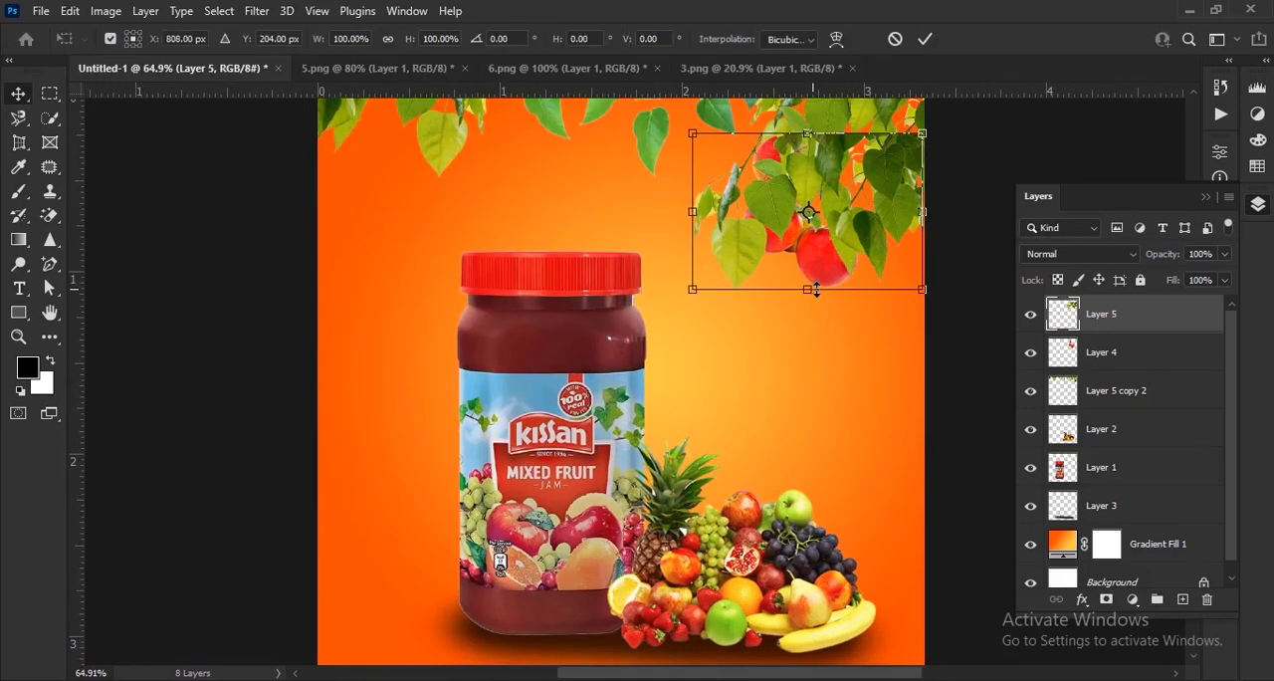
pyautogui.scroll(3, 811, 298)
pyautogui.moveTo(810, 320); pyautogui.dragTo(589, 512)
pyautogui.moveTo(775, 211); pyautogui.dragTo(856, 517)
pyautogui.moveTo(697, 344); pyautogui.dragTo(837, 298)
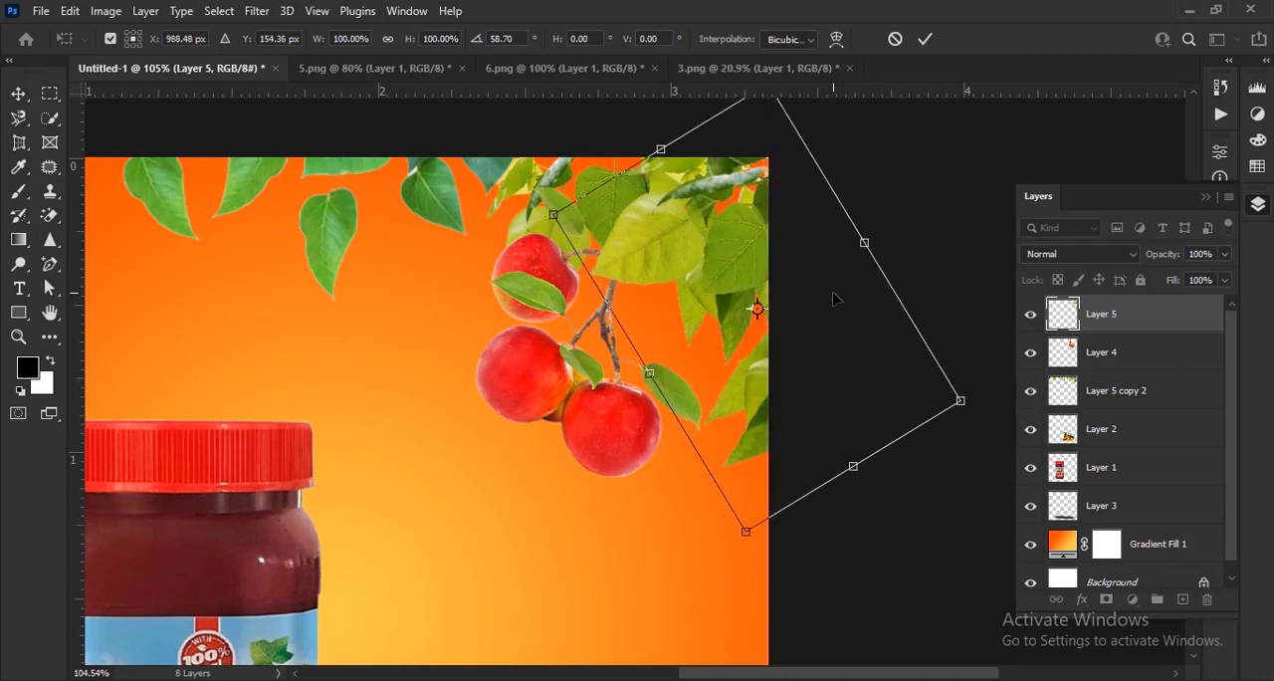
pyautogui.click(926, 41)
pyautogui.scroll(-2, 757, 385)
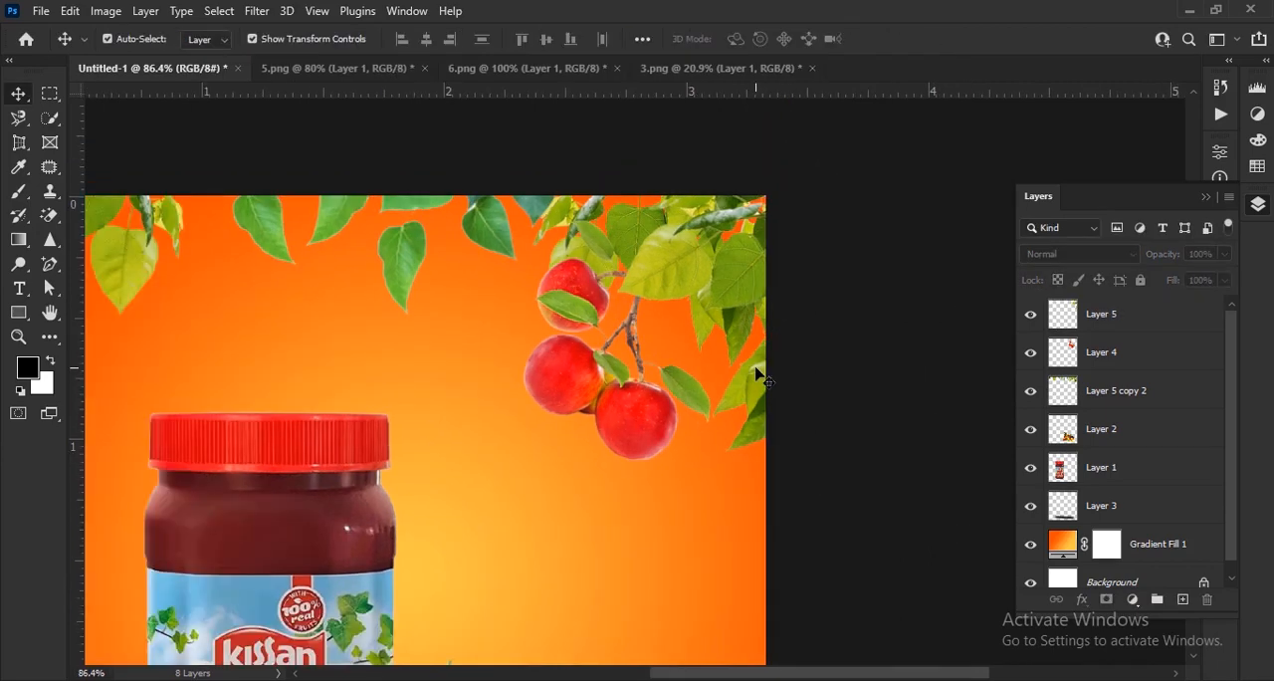
pyautogui.scroll(-3, 757, 374)
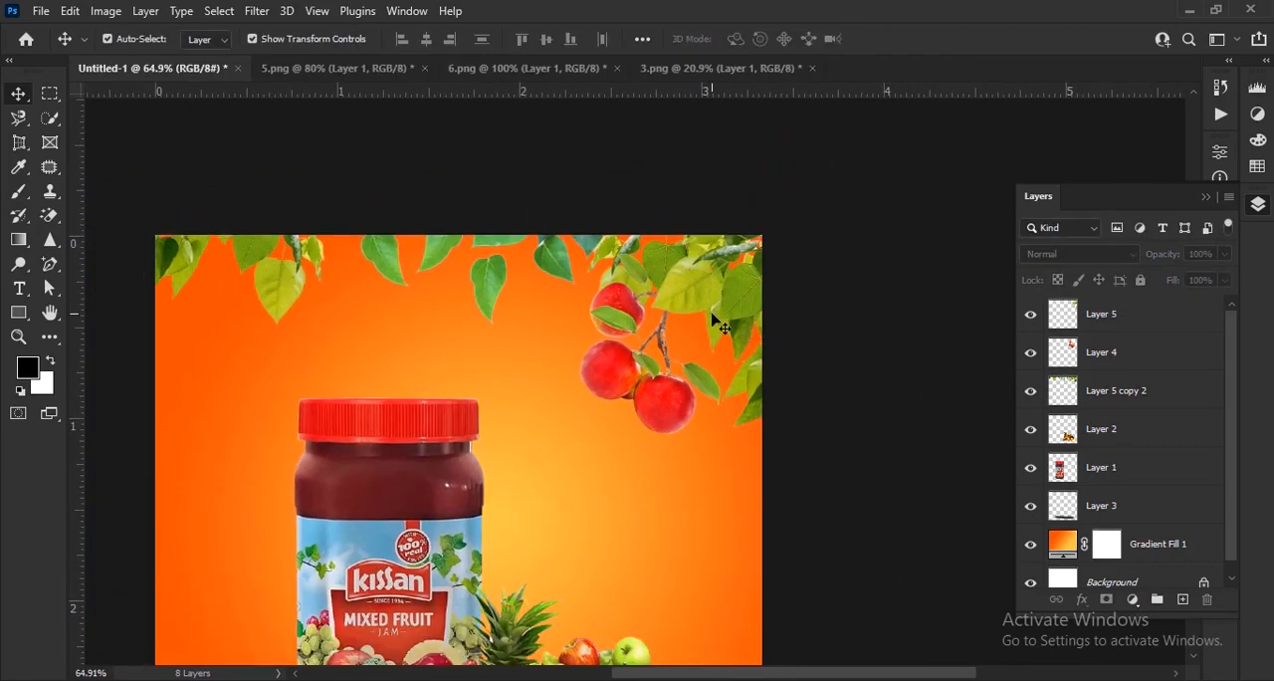
pyautogui.scroll(1, 719, 325)
pyautogui.hotkey('ctrl', '0')
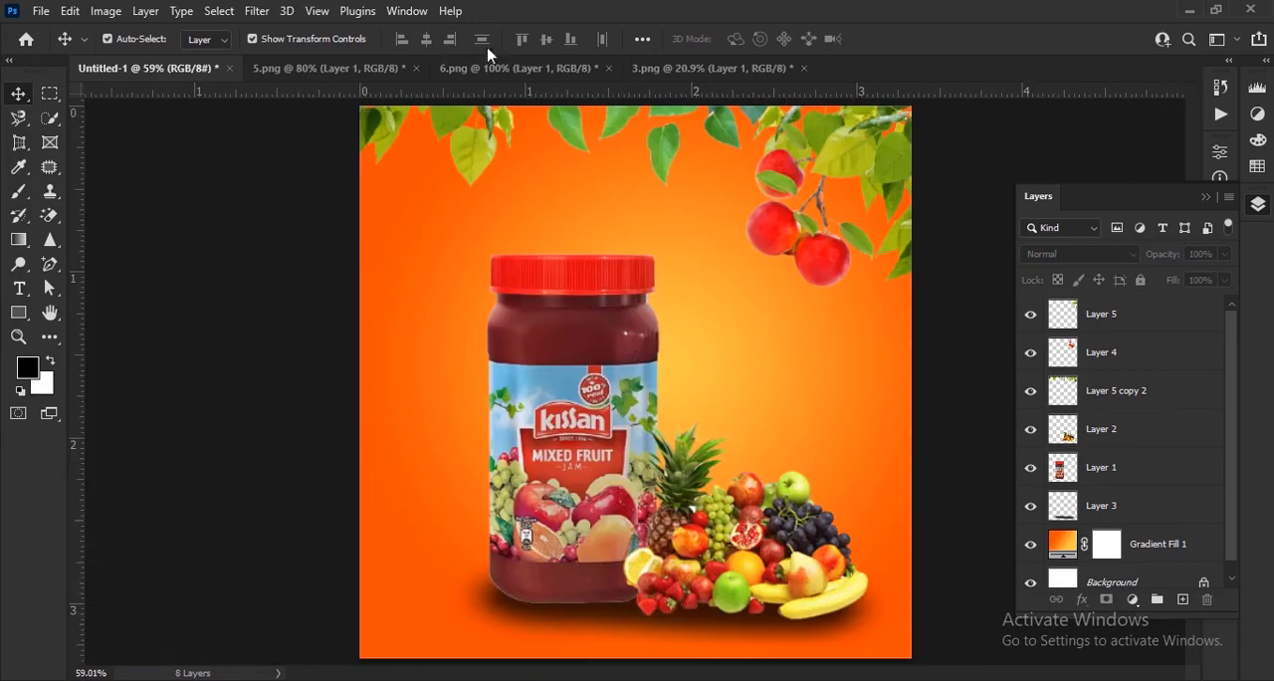
# Copy the single apple from 6.png into Untitled-1, scale it to about 33% and place it below the hanging apples.
pyautogui.click(506, 67)
pyautogui.moveTo(687, 426); pyautogui.dragTo(768, 384)
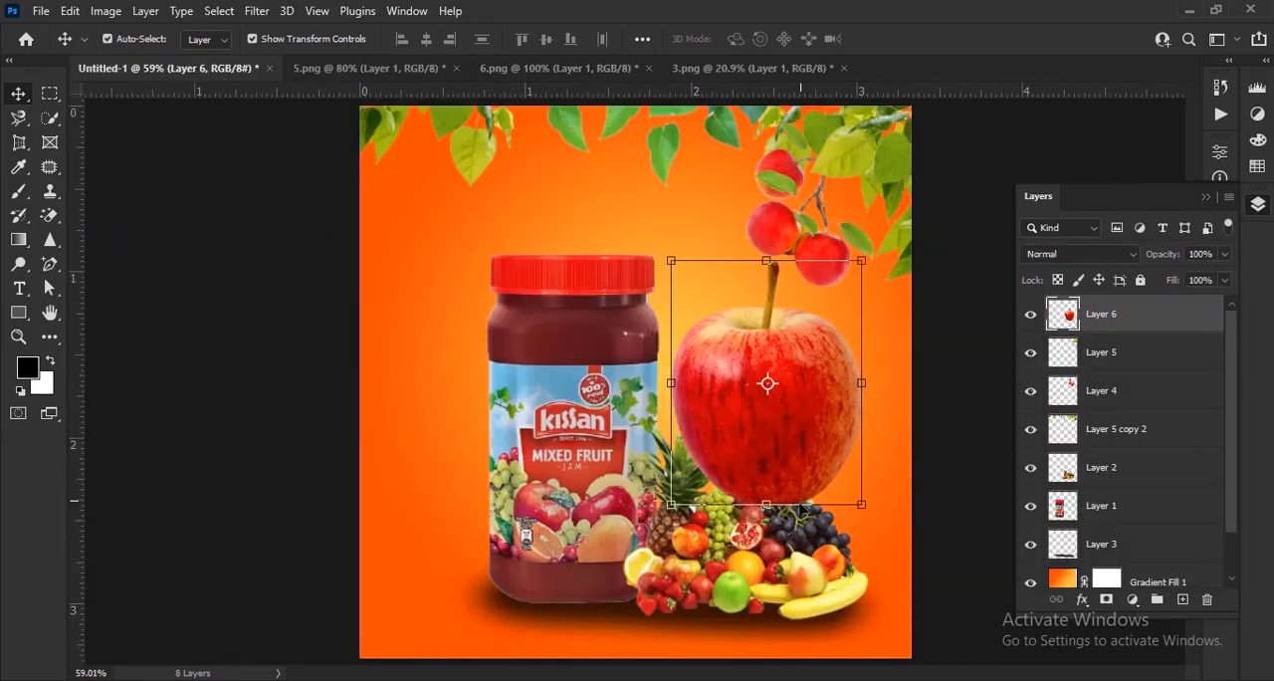
pyautogui.moveTo(777, 495); pyautogui.dragTo(780, 342)
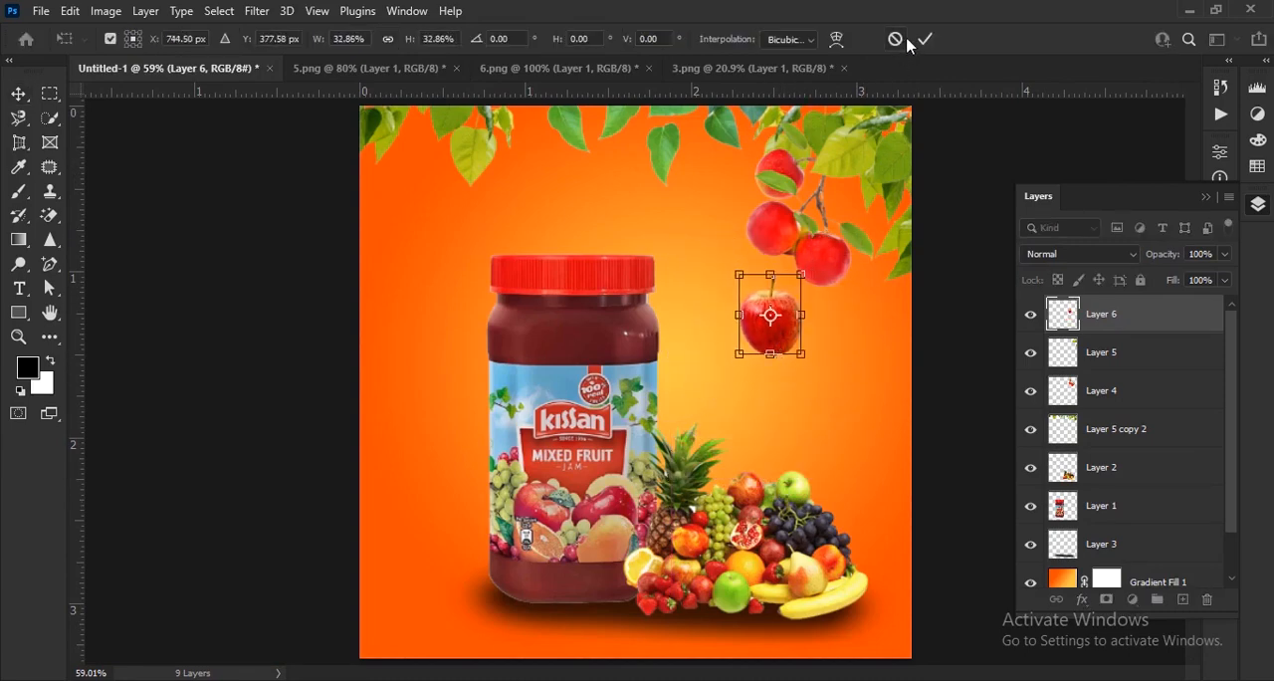
pyautogui.press('Return')
# Tilt the single apple slightly clockwise, shrink it a little and position it as if falling from the branch.
pyautogui.scroll(5, 807, 299)
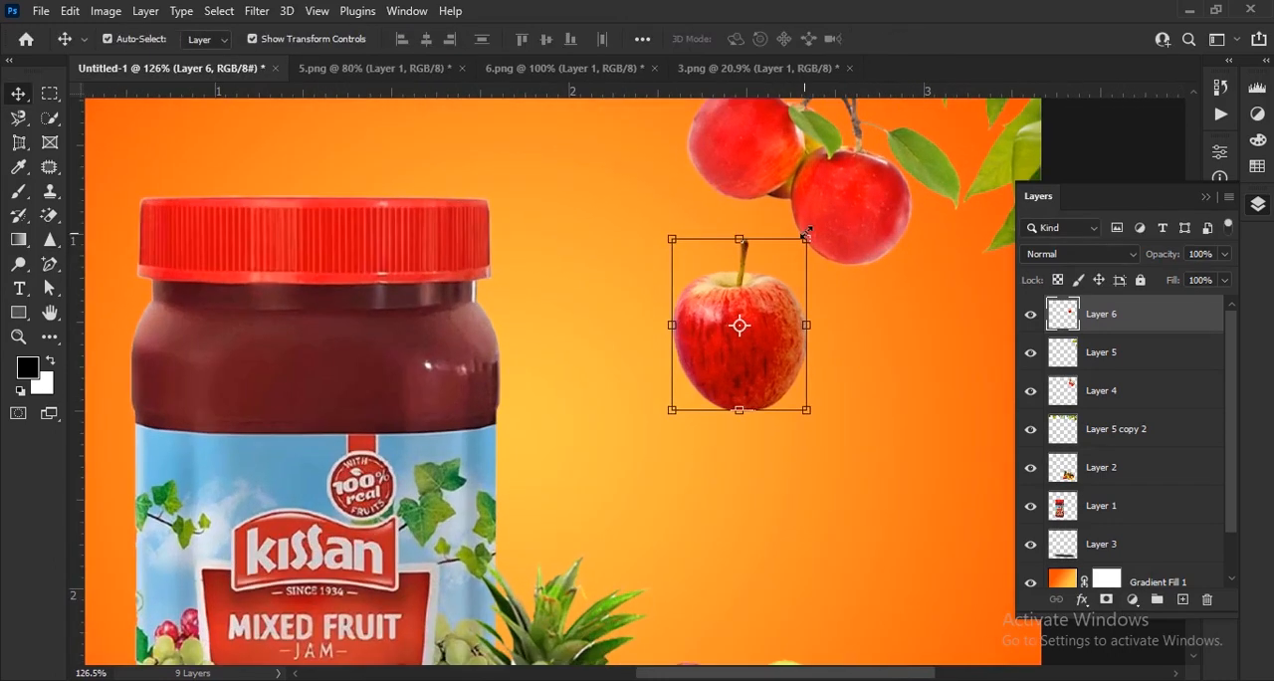
pyautogui.moveTo(813, 227); pyautogui.dragTo(834, 247)
pyautogui.moveTo(767, 360); pyautogui.dragTo(787, 367)
pyautogui.moveTo(739, 413); pyautogui.dragTo(778, 348)
pyautogui.click(924, 40)
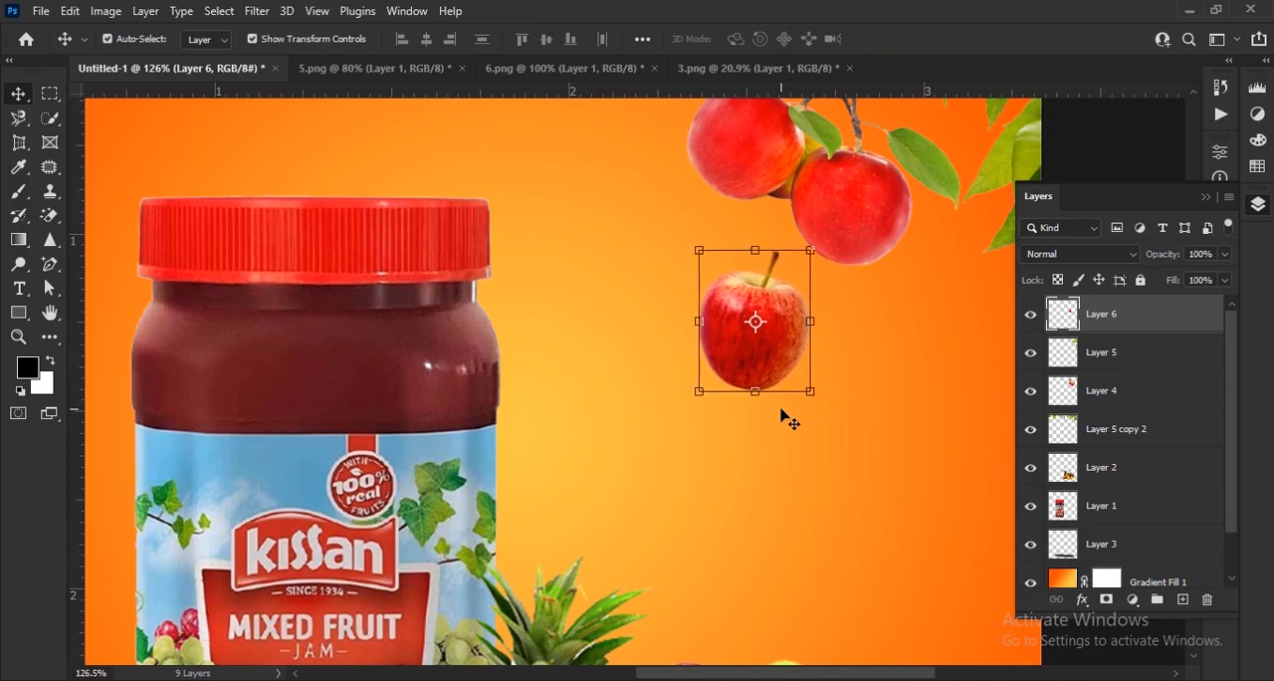
pyautogui.scroll(-1, 625, 355)
pyautogui.scroll(-7, 618, 345)
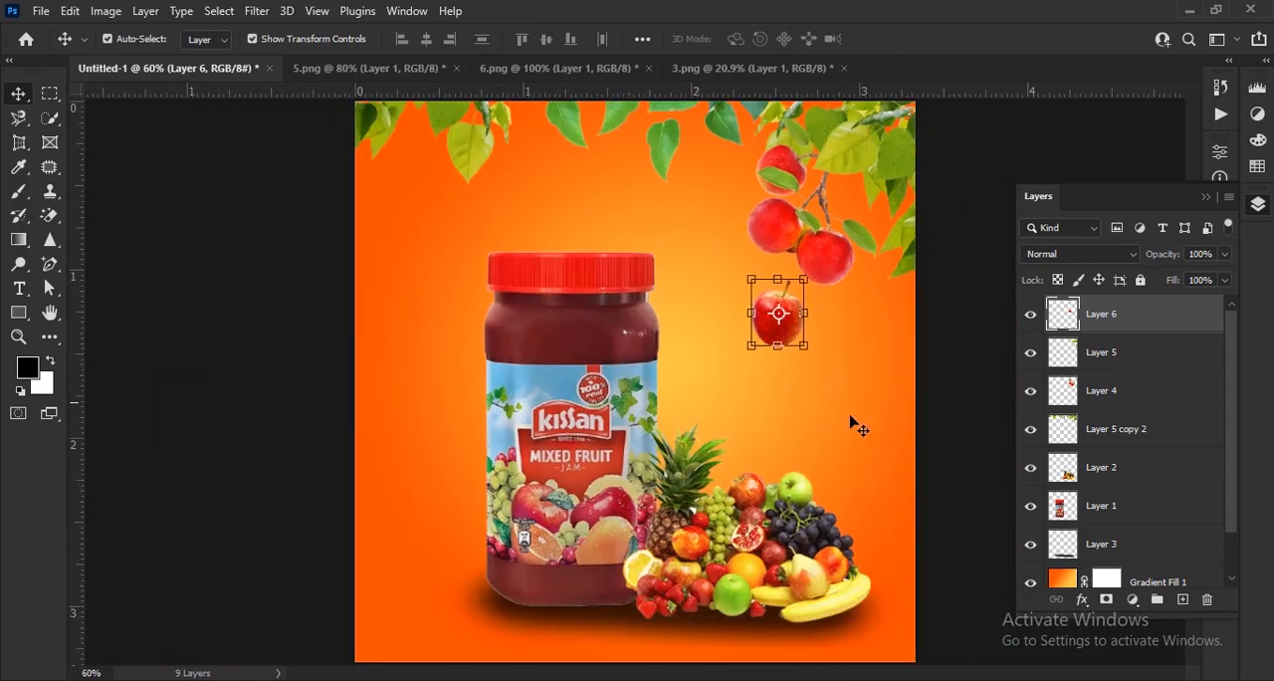
pyautogui.click(929, 451)
pyautogui.scroll(-2, 767, 311)
pyautogui.scroll(1, 814, 315)
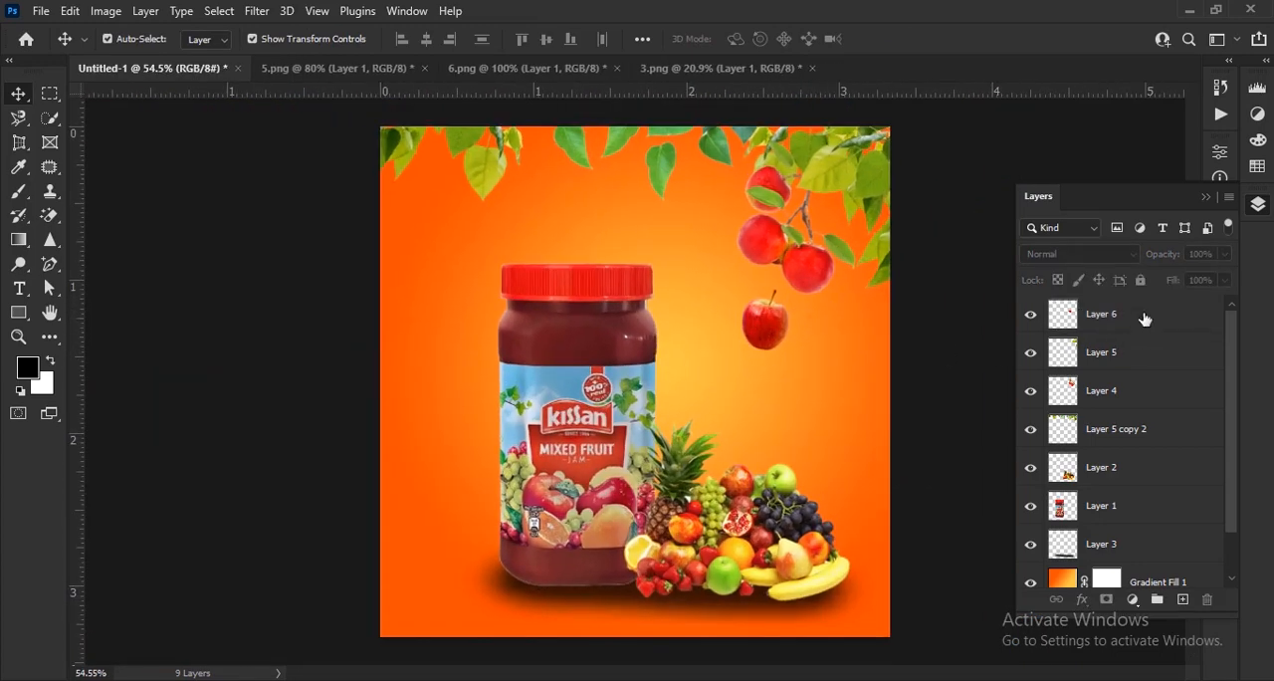
# Apply a Box Blur with a 4-pixel radius to the leaves along the canvas's top edge.
pyautogui.click(1167, 436)
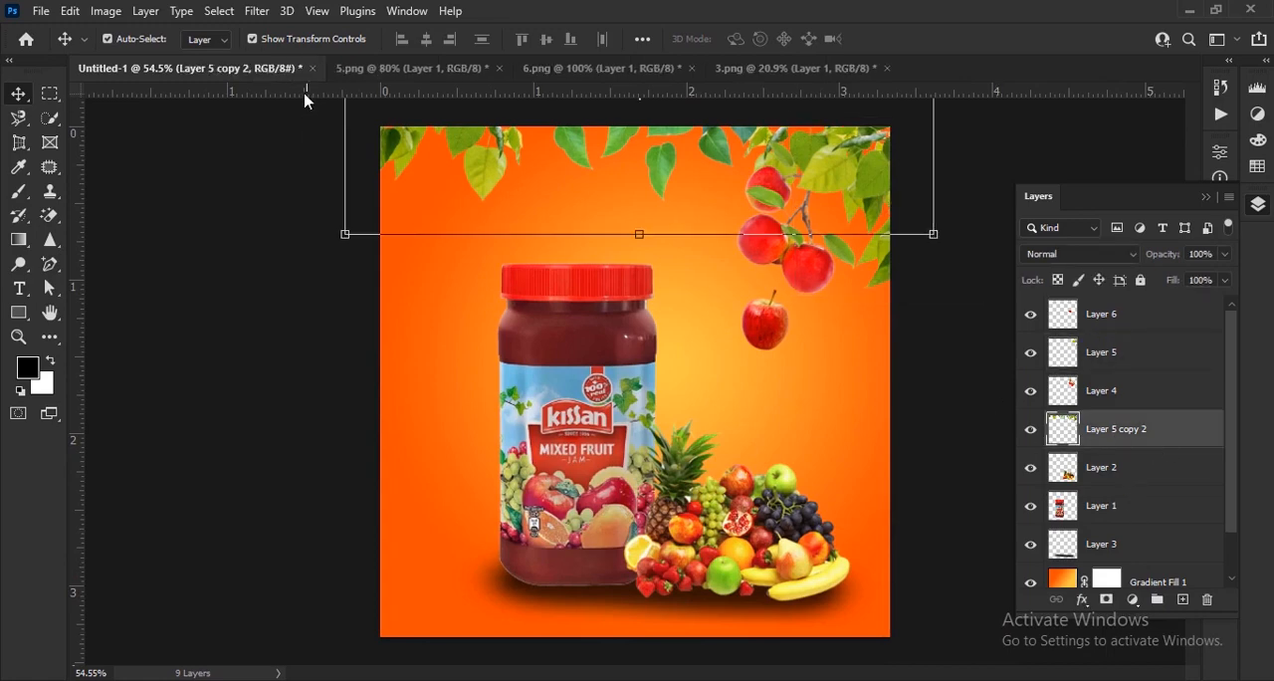
pyautogui.click(255, 11)
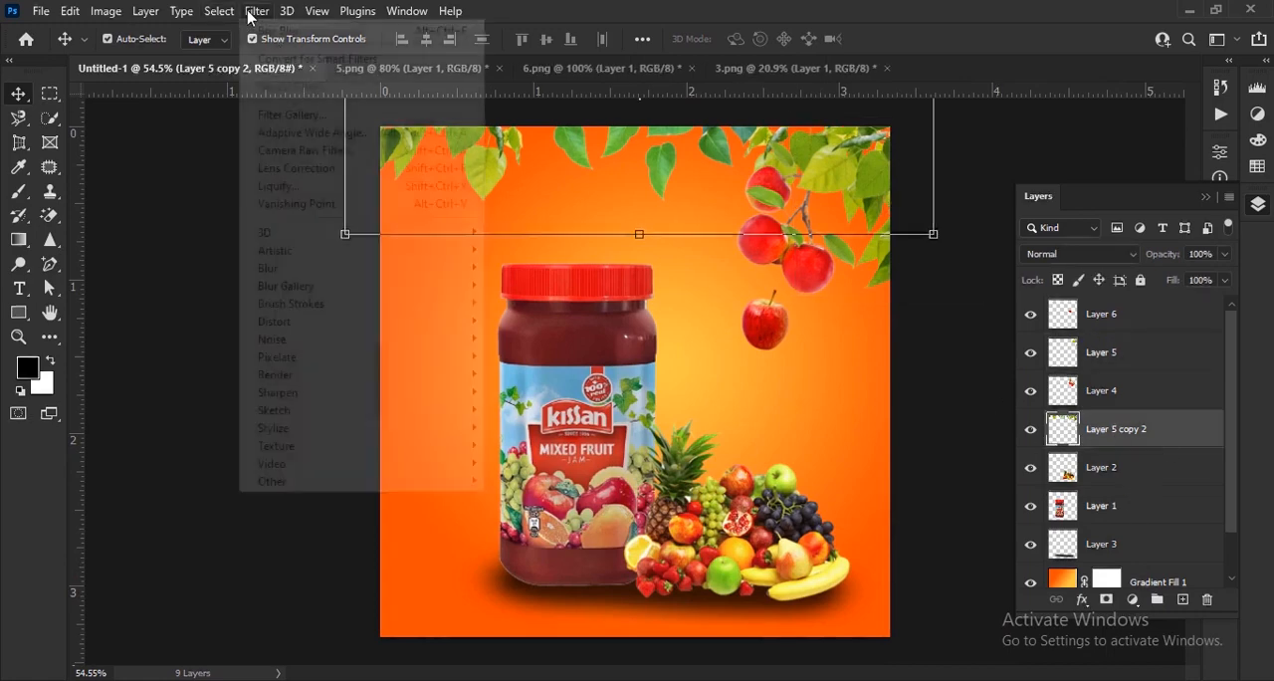
pyautogui.moveTo(329, 270)
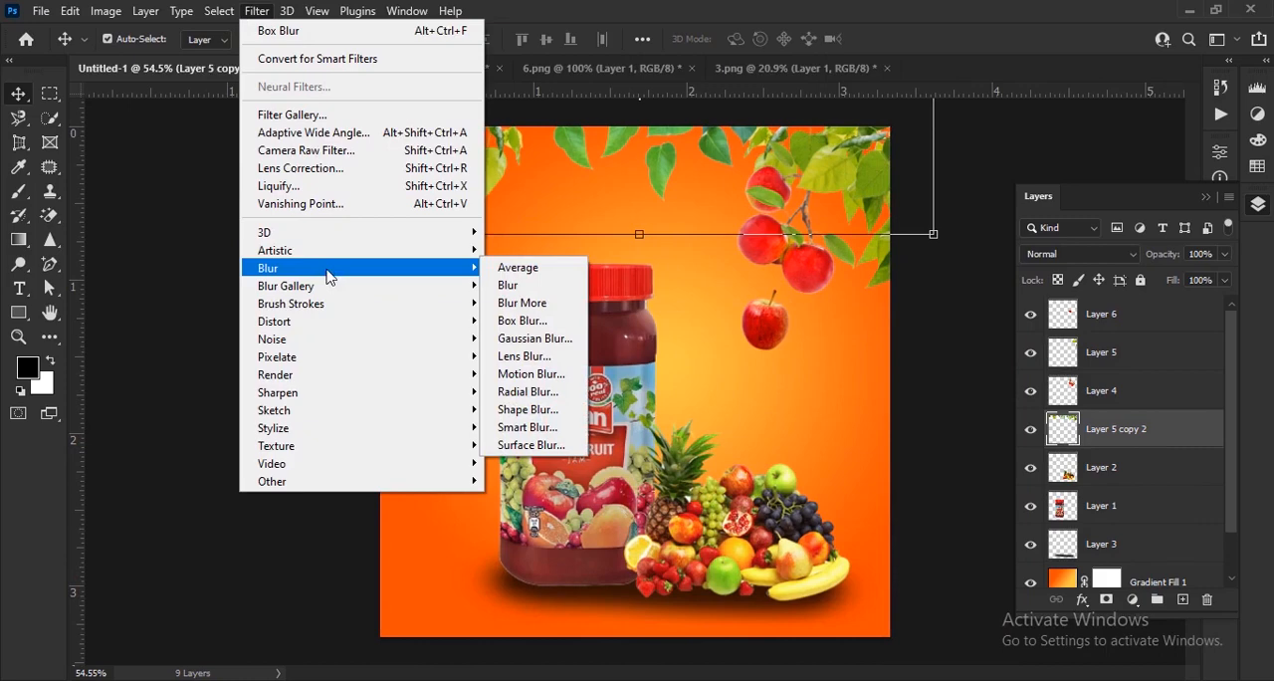
pyautogui.click(522, 321)
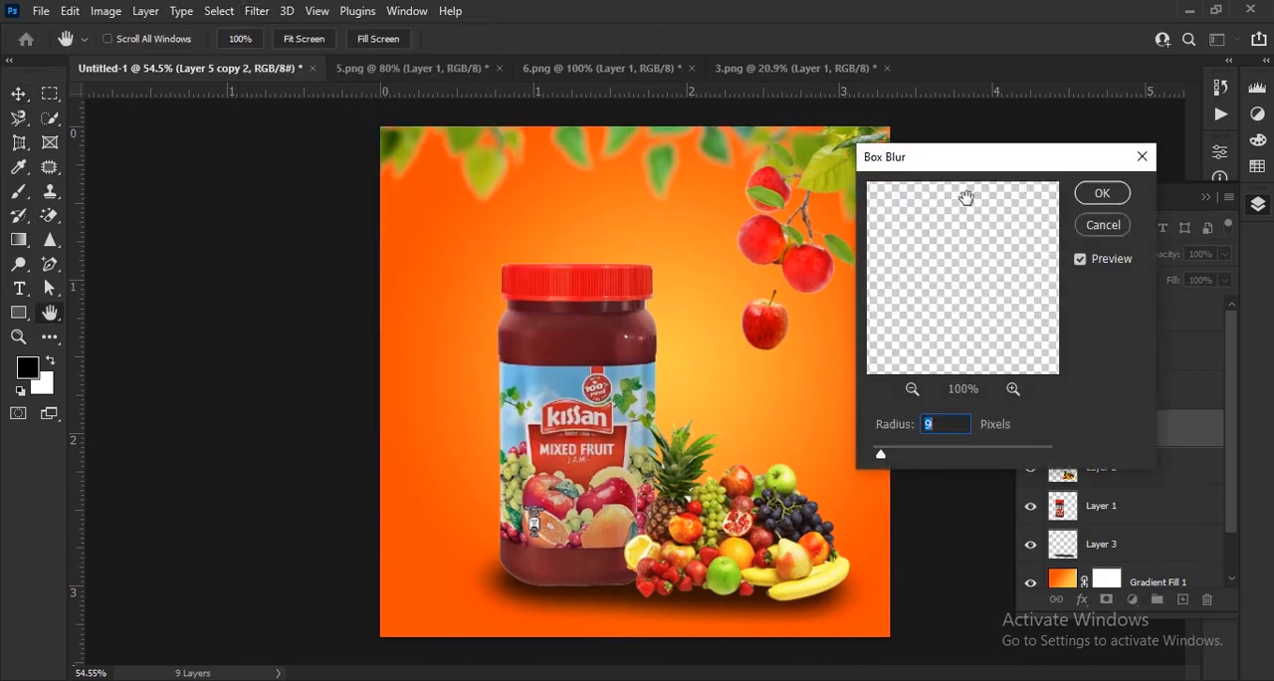
pyautogui.moveTo(961, 173); pyautogui.dragTo(1062, 166)
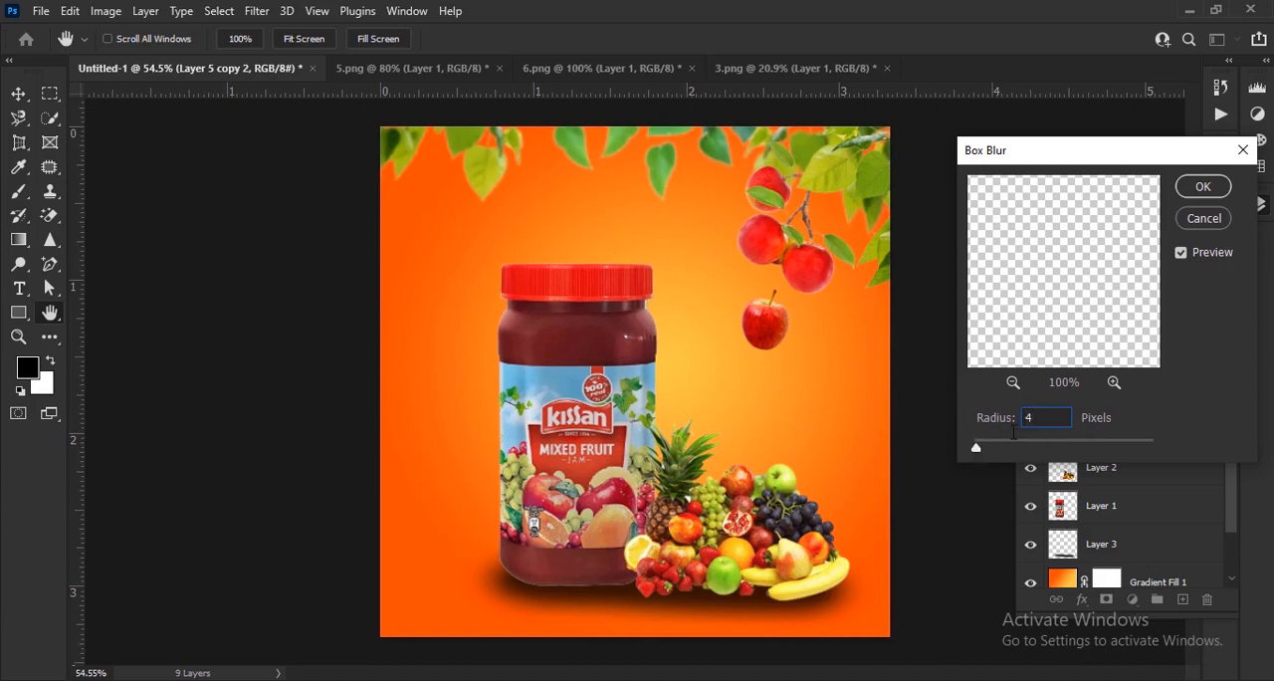
pyautogui.click(1205, 189)
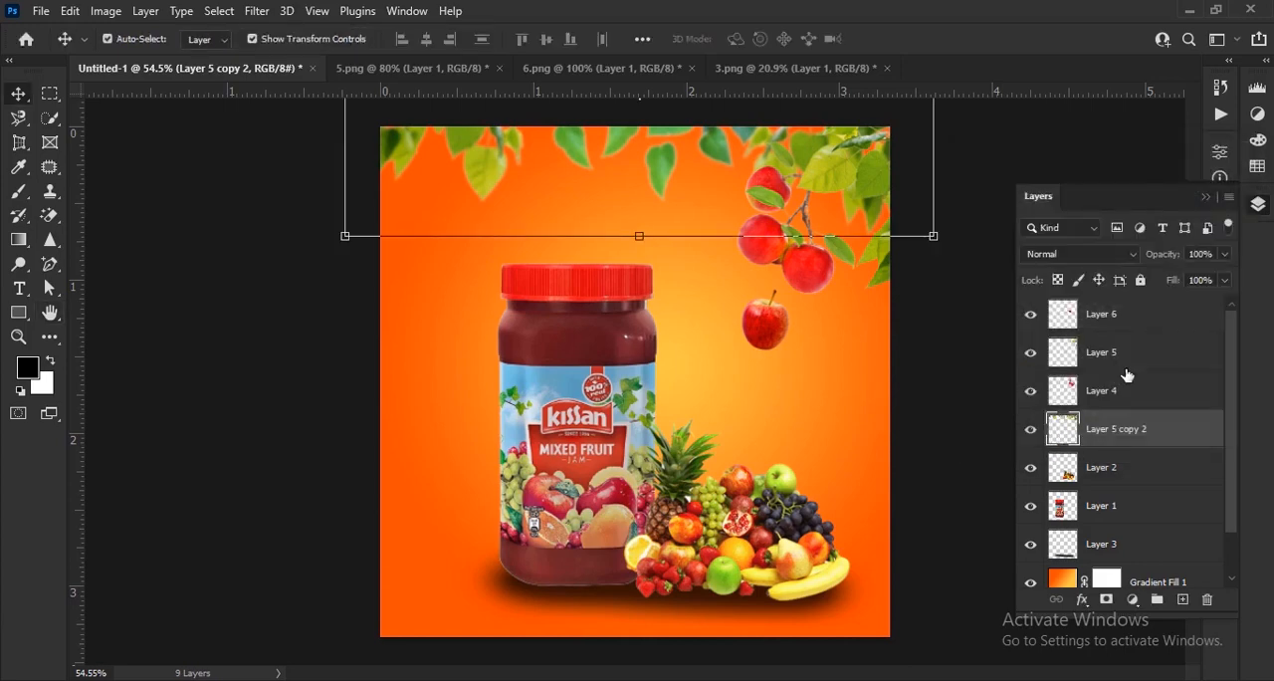
# Apply a Box Blur with a 5-pixel radius to the leaves covering the apple branch at the canvas's upper right.
pyautogui.click(1125, 363)
pyautogui.click(253, 11)
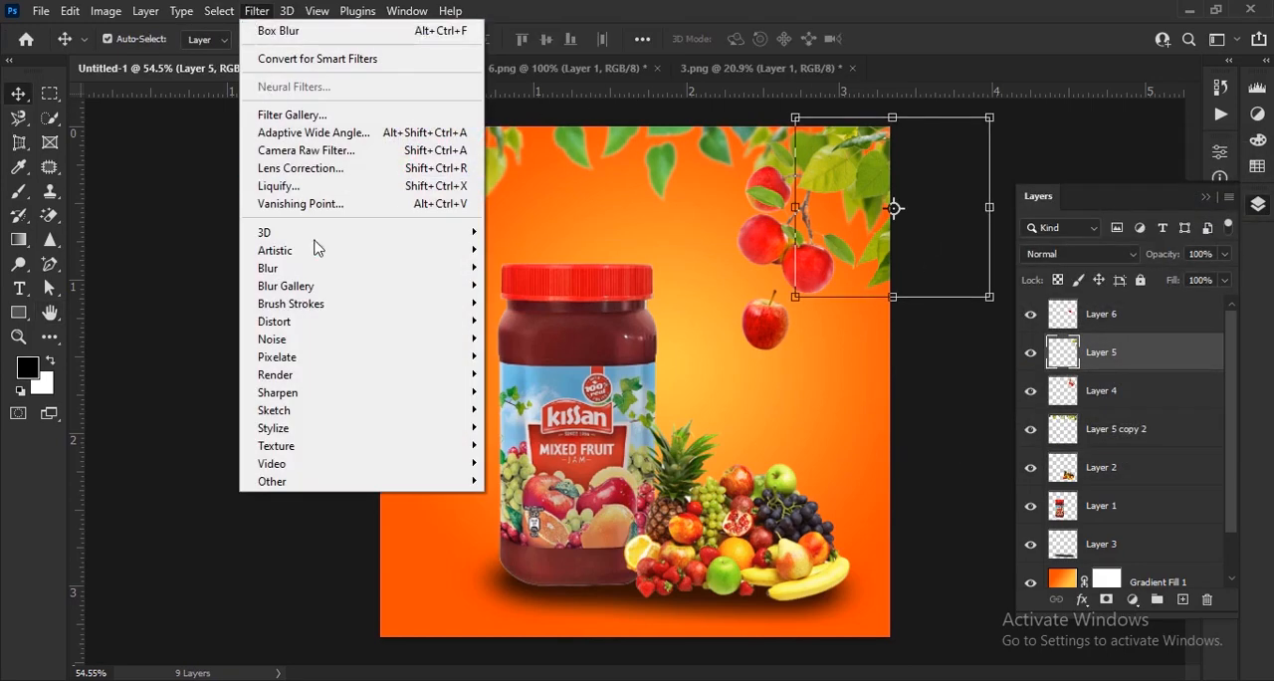
pyautogui.moveTo(322, 270)
pyautogui.click(538, 321)
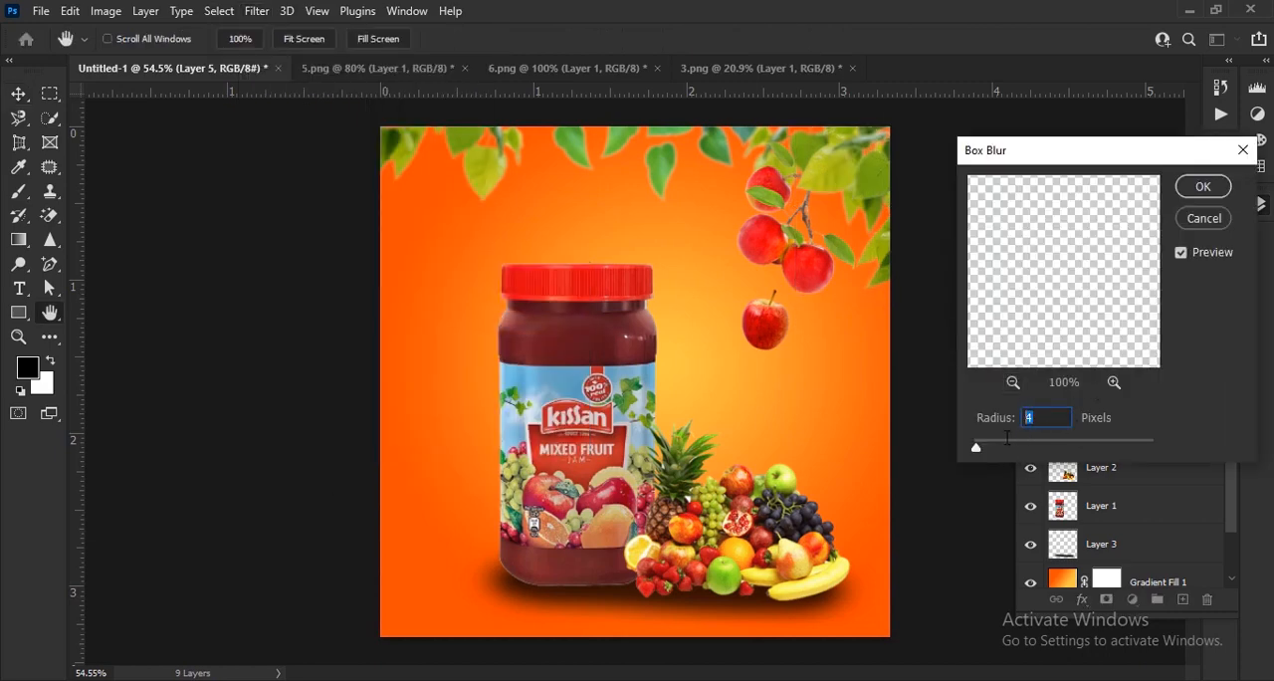
pyautogui.click(1201, 195)
pyautogui.scroll(-1, 713, 267)
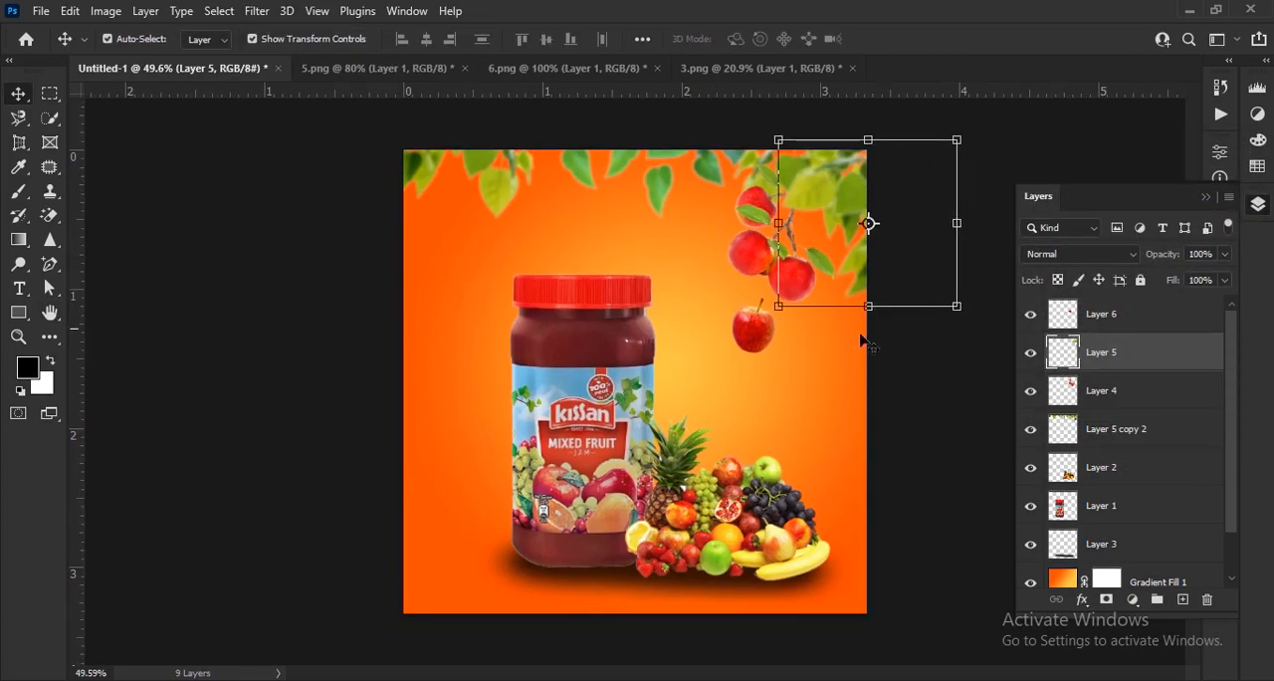
# Apply a Motion Blur to the falling apple with an angle of 27° and a distance of 8 pixels.
pyautogui.scroll(1, 714, 306)
pyautogui.click(754, 319)
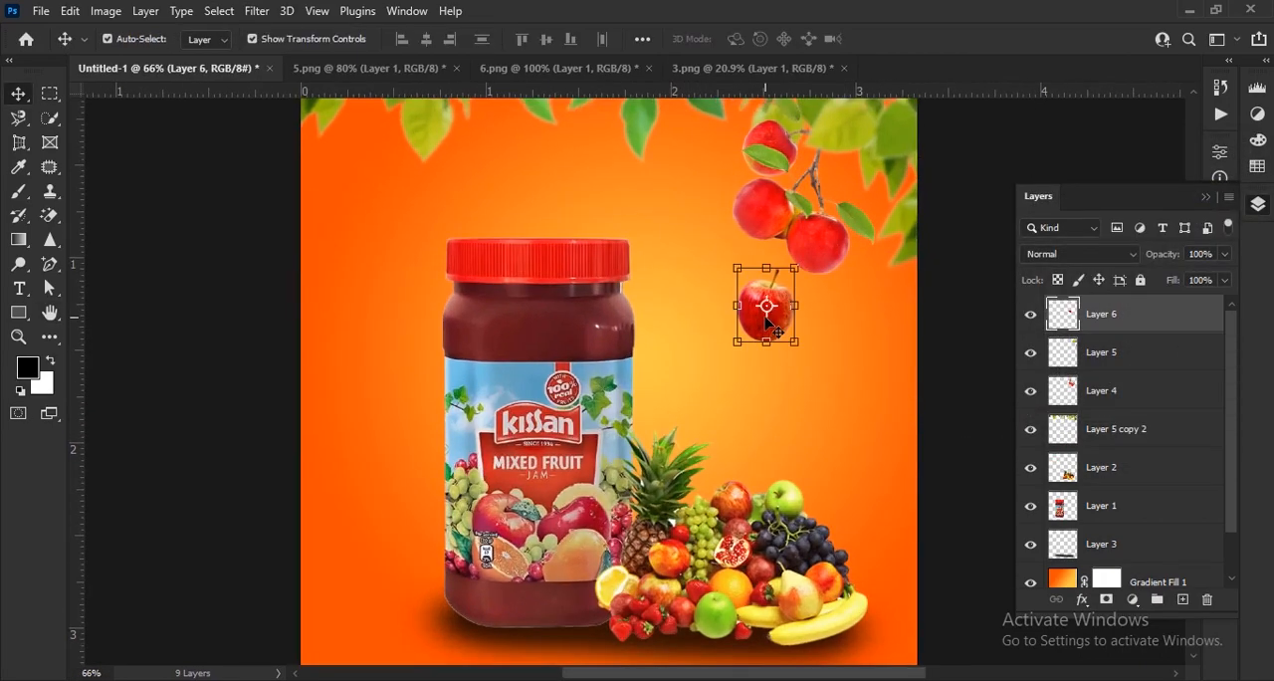
pyautogui.click(275, 14)
pyautogui.moveTo(418, 268)
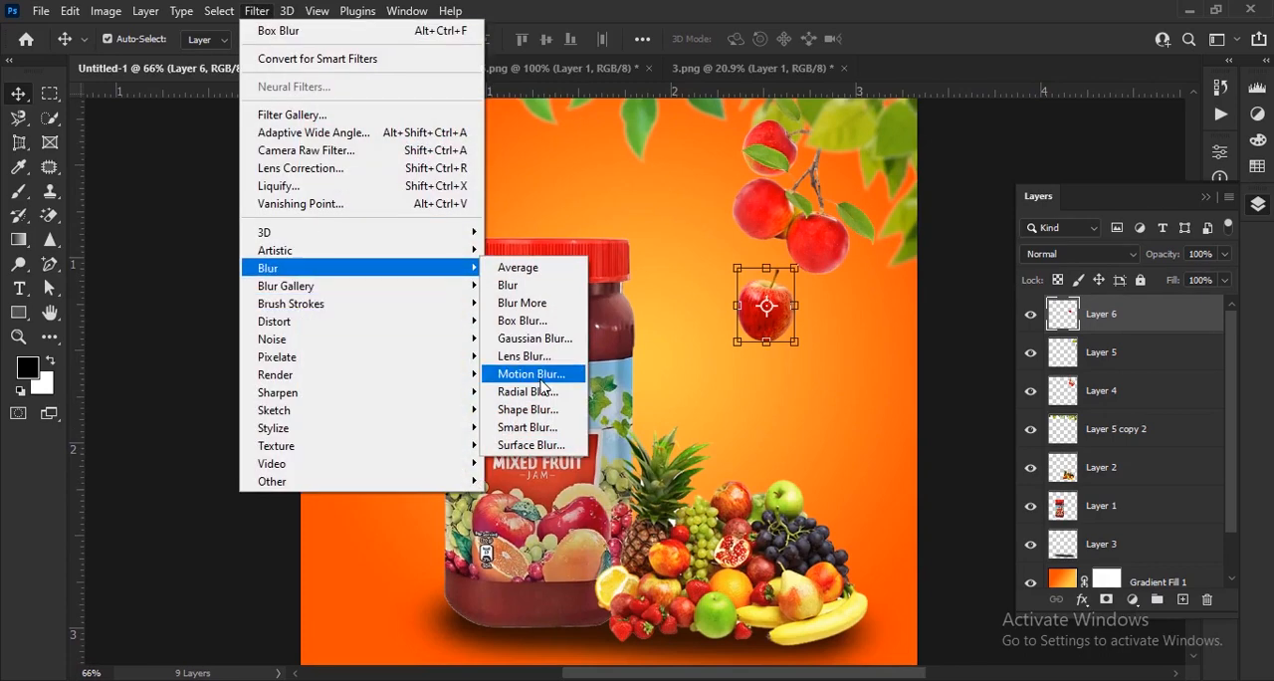
pyautogui.click(531, 374)
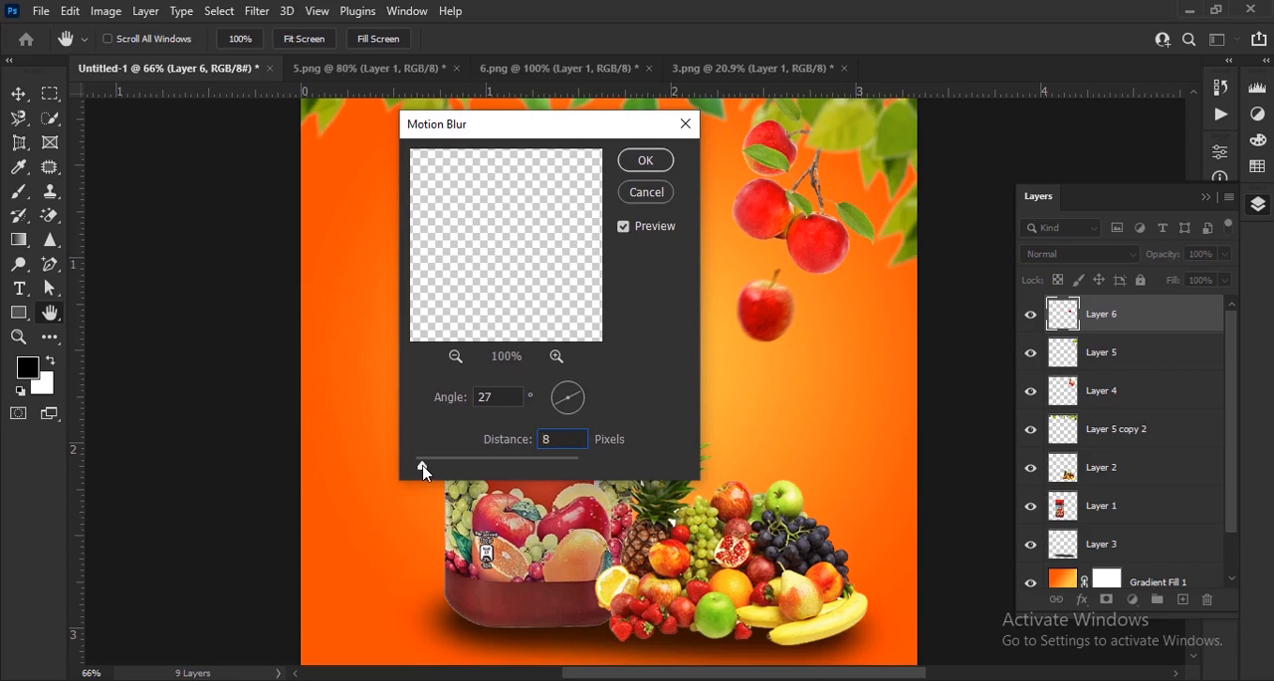
pyautogui.click(645, 161)
pyautogui.press('v')
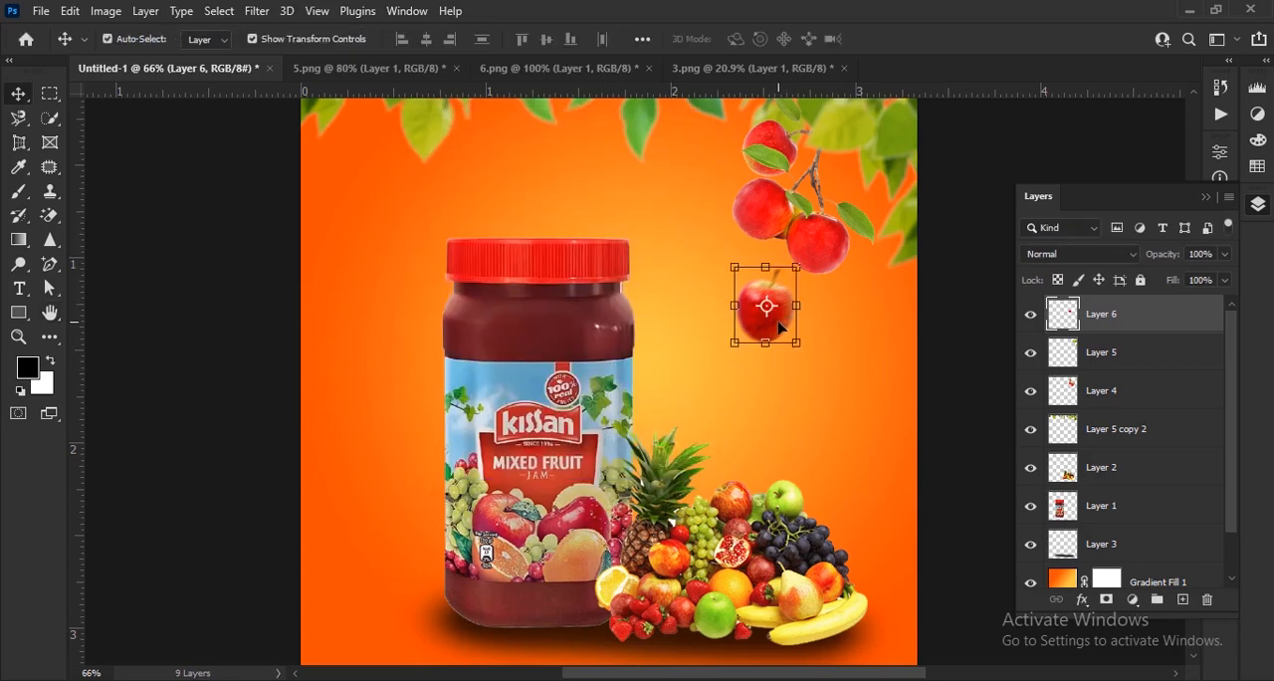
# Duplicate the blurred apple twice, placing one copy partly off the canvas's left edge and the other above the left side of the jar lid.
pyautogui.hotkey('ctrl', 'j')
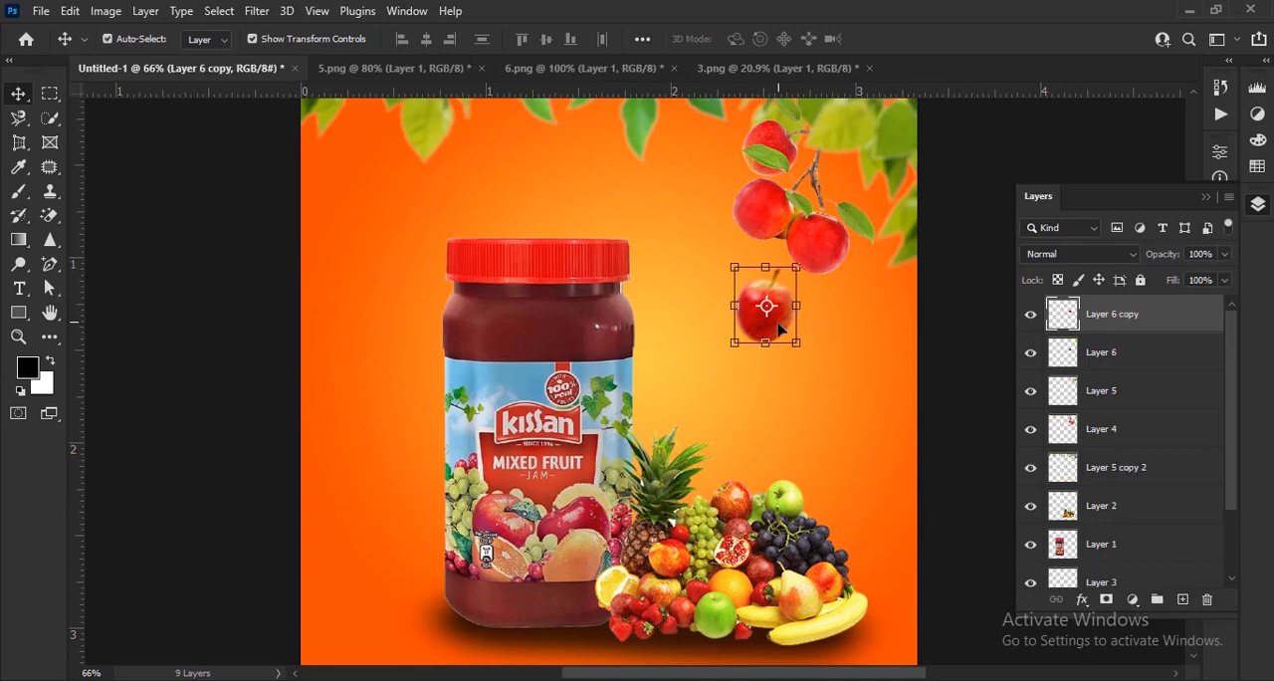
pyautogui.moveTo(779, 329); pyautogui.dragTo(321, 493)
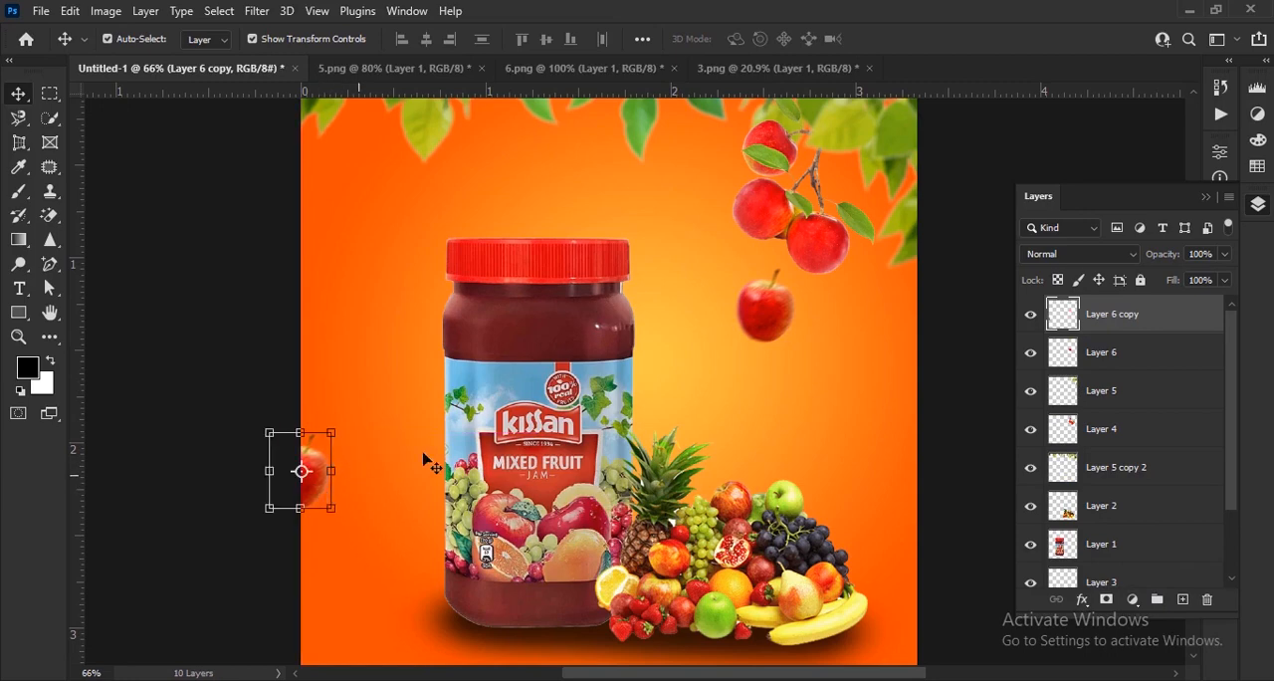
pyautogui.hotkey('ctrl', 'j')
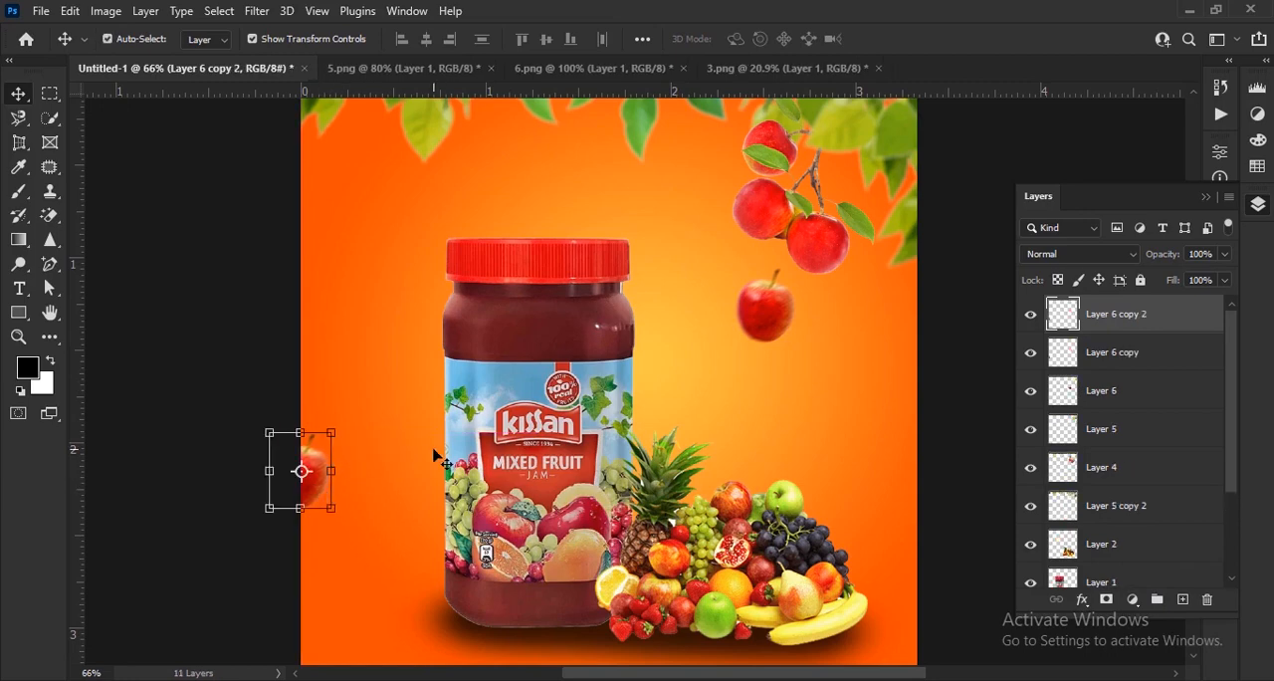
pyautogui.moveTo(309, 491); pyautogui.dragTo(423, 227)
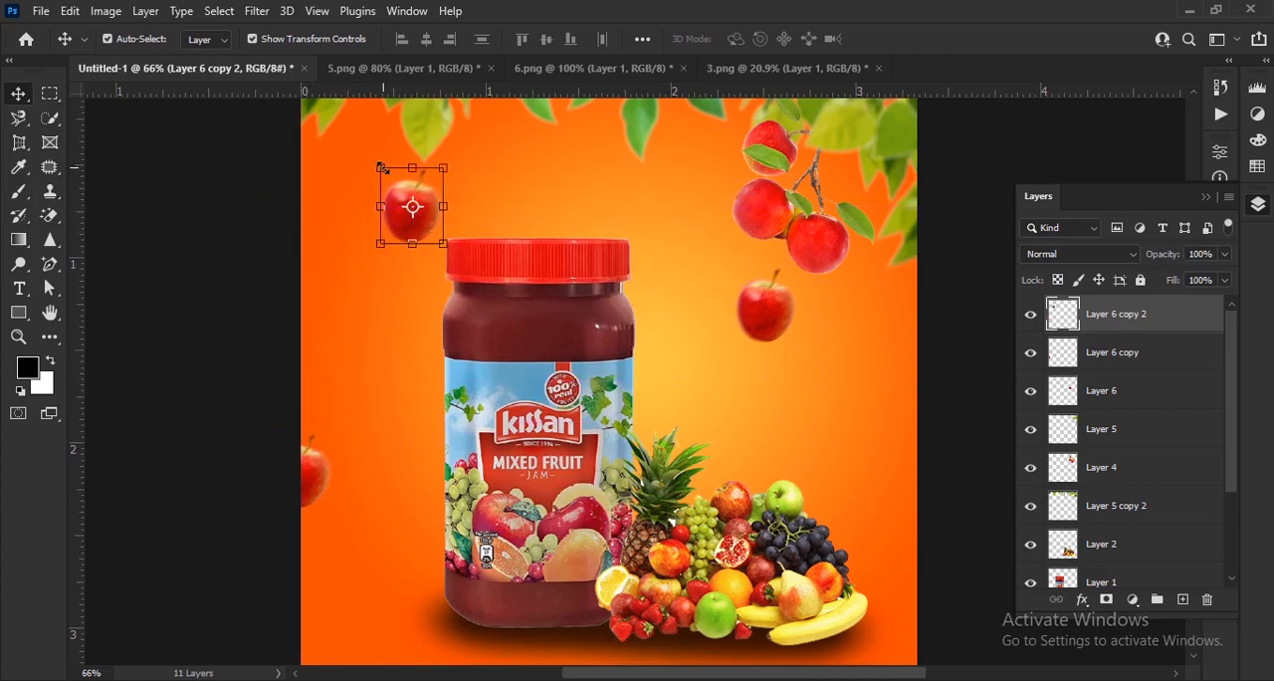
# Scale the apple copy above the jar to about 54% and shift it slightly up and left.
pyautogui.scroll(3, 381, 166)
pyautogui.moveTo(382, 166); pyautogui.dragTo(428, 228)
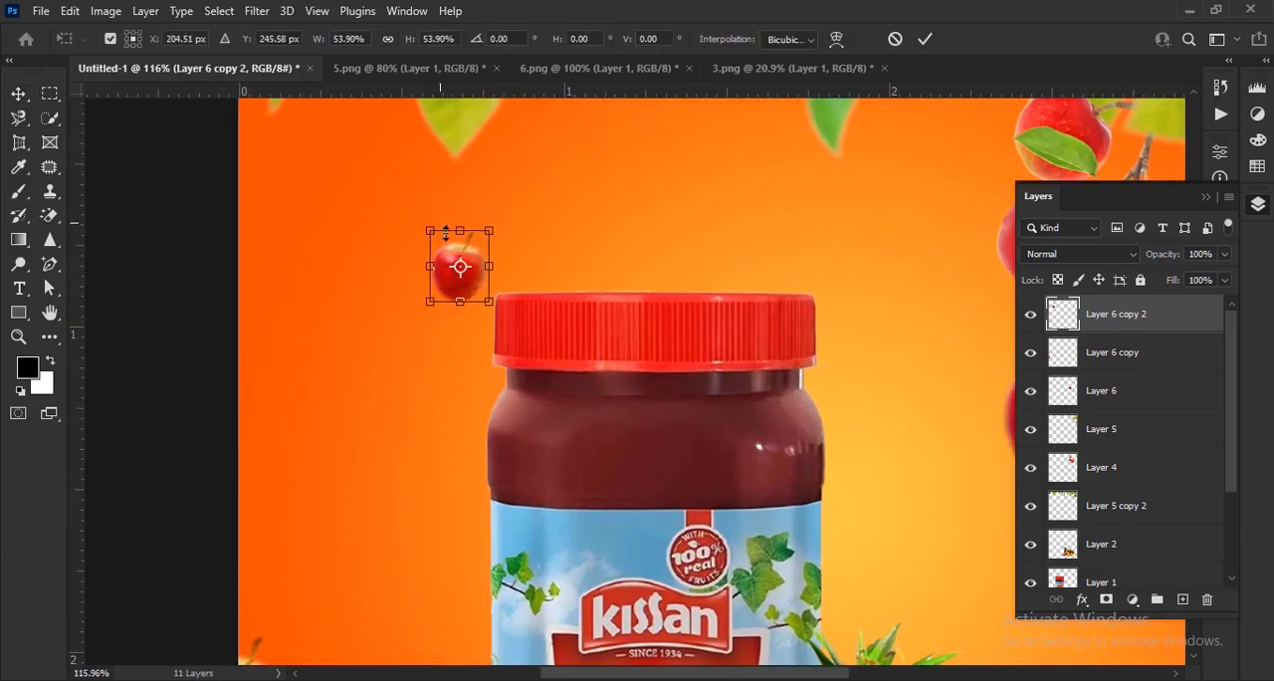
pyautogui.moveTo(468, 289); pyautogui.dragTo(455, 251)
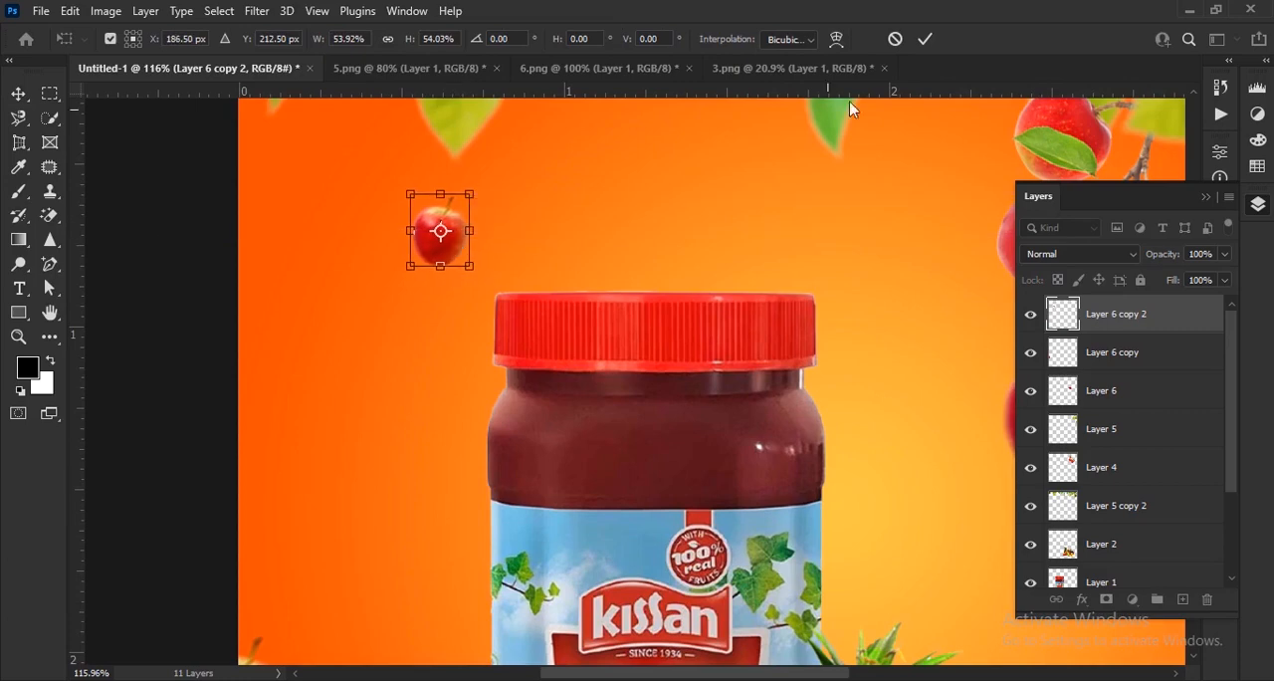
pyautogui.click(925, 41)
pyautogui.scroll(-4, 487, 269)
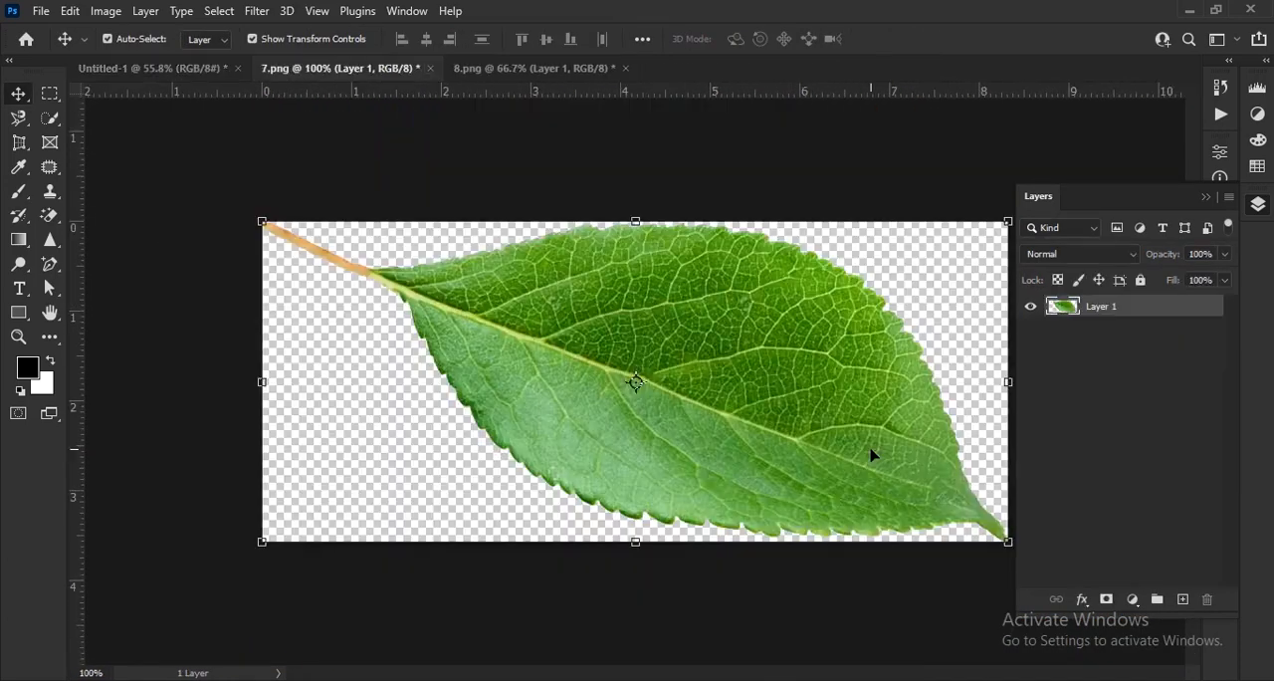
# Copy the leaf from 7.png into Untitled-1, scale it to about 15%, rotate it about -35.9° and place it beside the small apple.
pyautogui.moveTo(873, 450); pyautogui.dragTo(179, 78)
pyautogui.moveTo(488, 261); pyautogui.dragTo(490, 262)
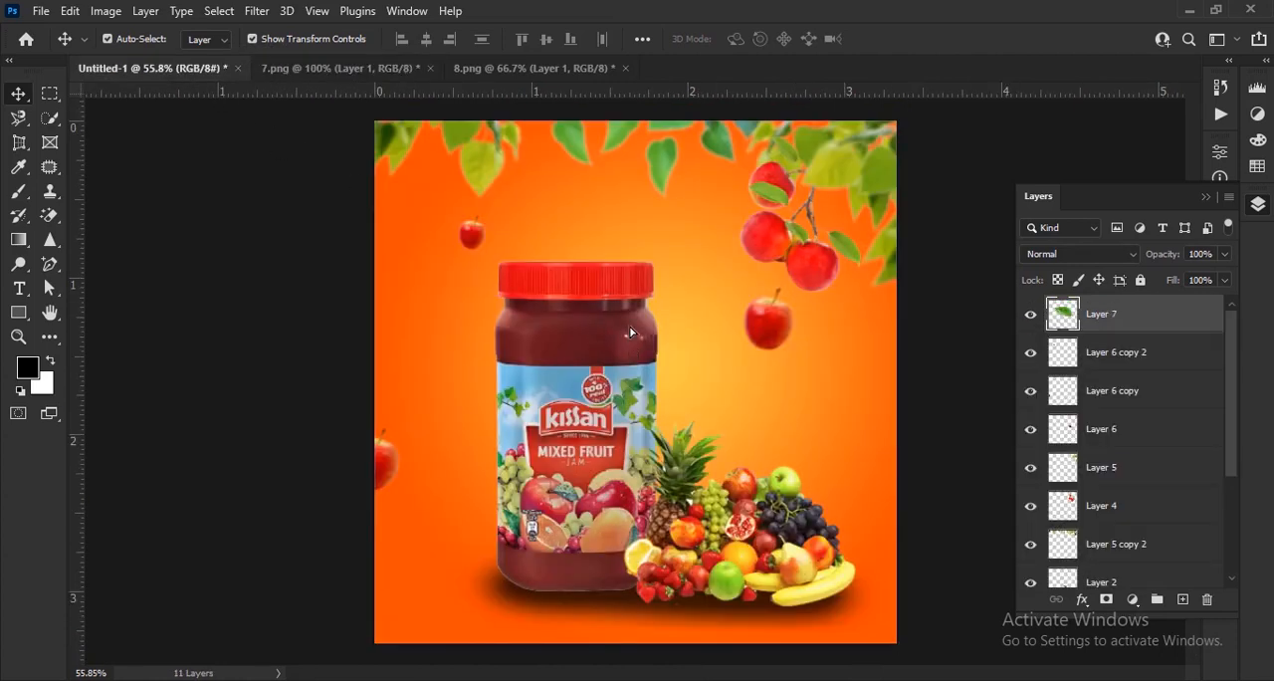
pyautogui.moveTo(806, 328); pyautogui.dragTo(590, 157)
pyautogui.moveTo(600, 224); pyautogui.dragTo(553, 185)
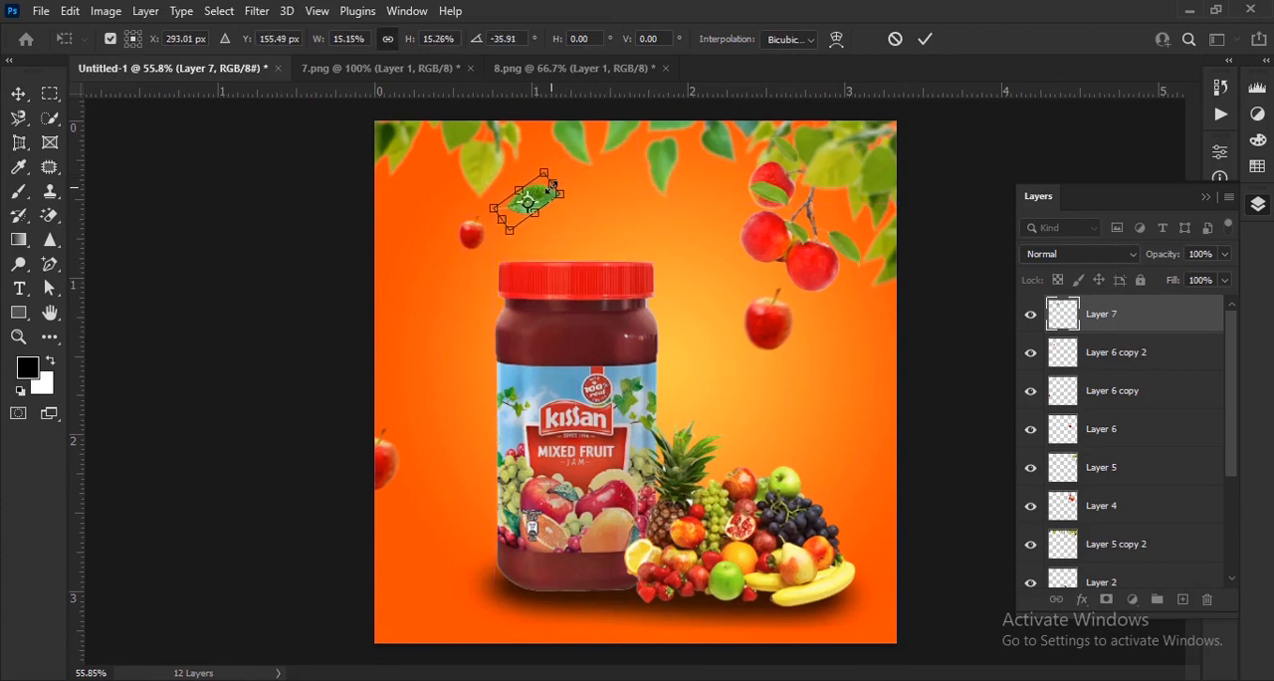
pyautogui.click(927, 40)
# Merge Layer 6 copy 2, Layer 6 copy and Layer 6, the three falling apples, into one layer.
pyautogui.click(1164, 364)
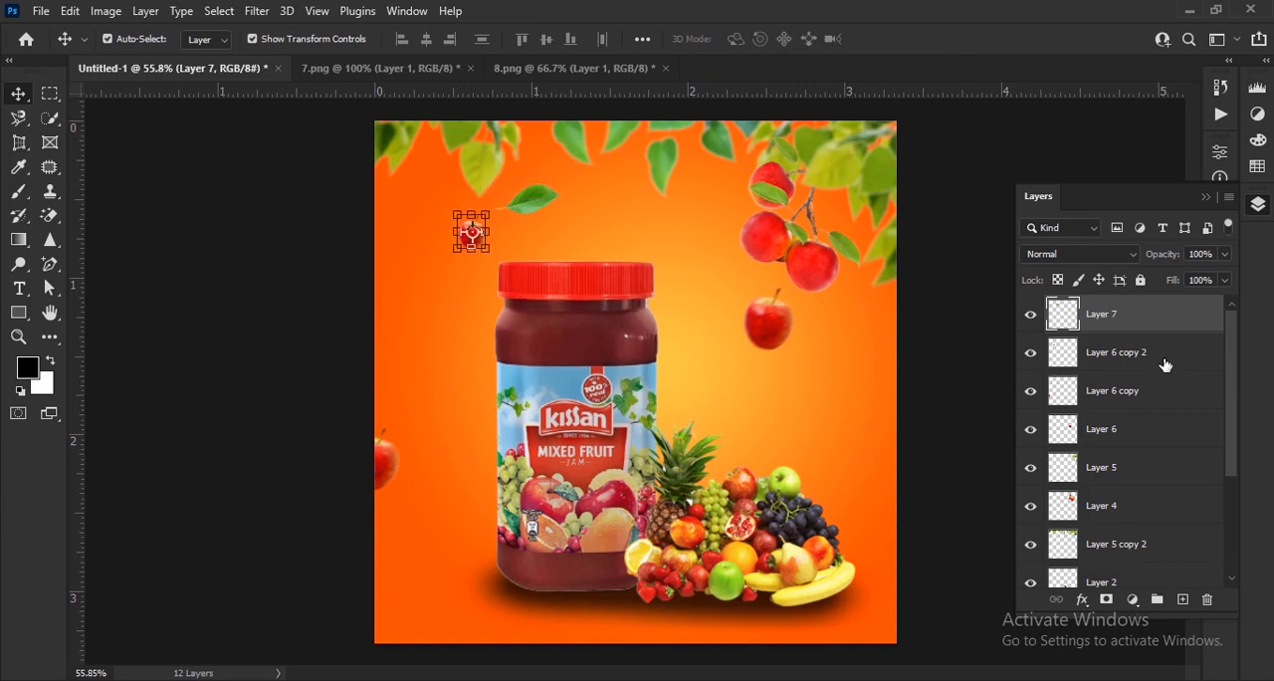
pyautogui.keyDown('shift'); pyautogui.click(1152, 398); pyautogui.keyUp('shift')
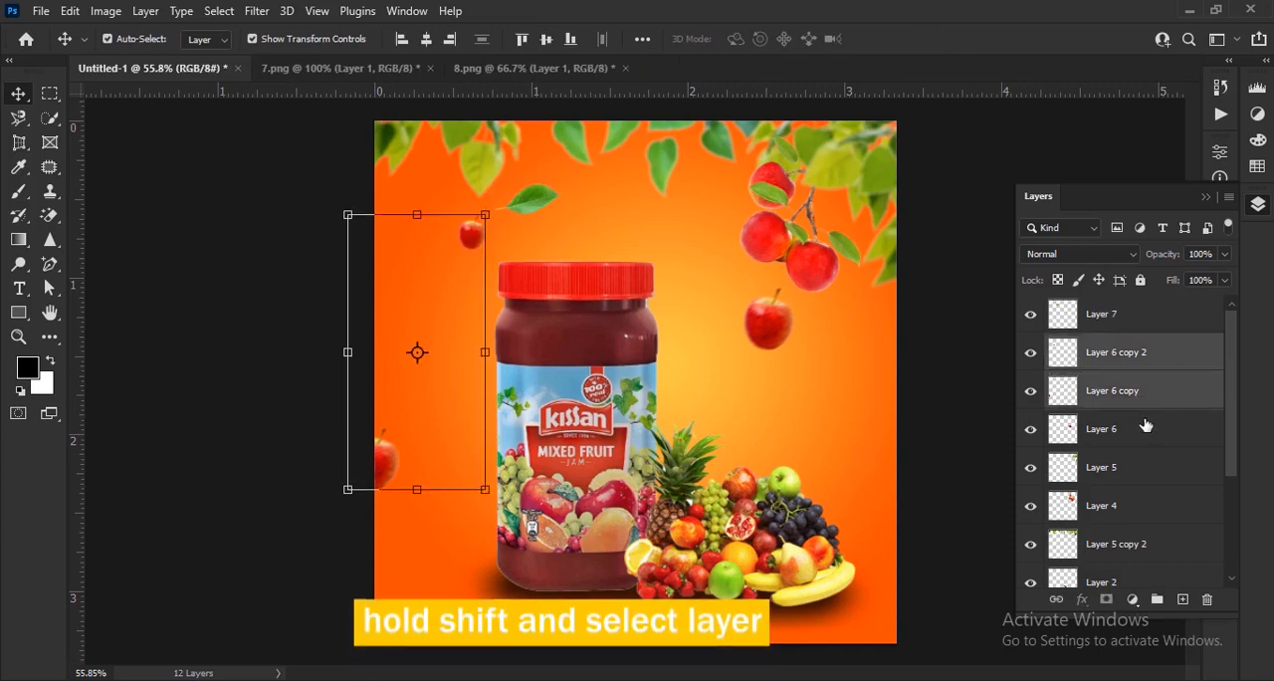
pyautogui.keyDown('shift'); pyautogui.click(1145, 427); pyautogui.keyUp('shift')
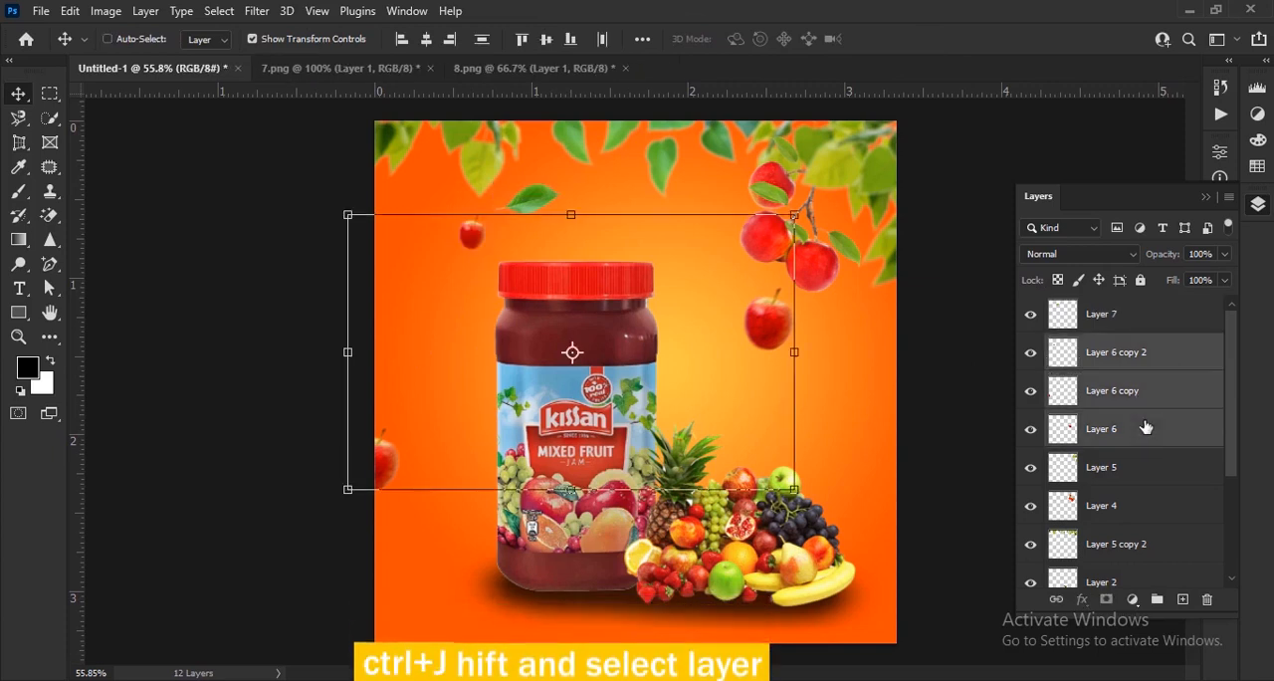
pyautogui.hotkey('ctrl', 'e')
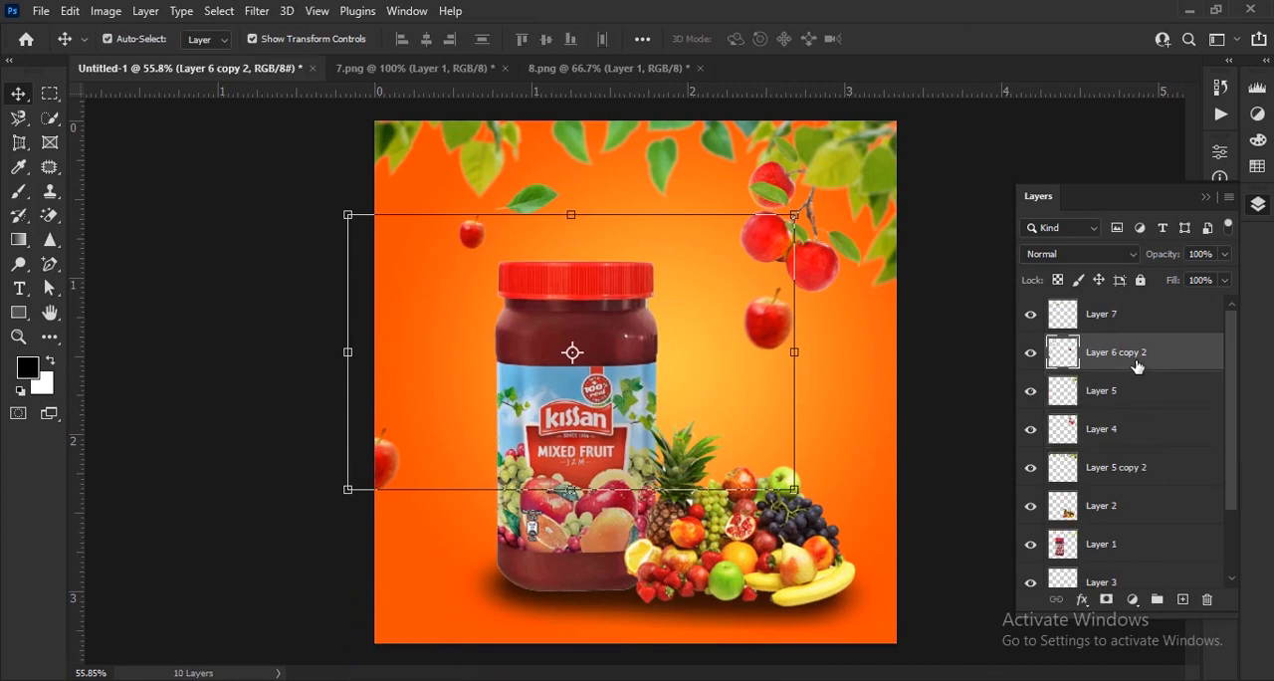
# Duplicate the Layer 7 leaf and move the copy to just below the falling apple under the branch.
pyautogui.click(1140, 312)
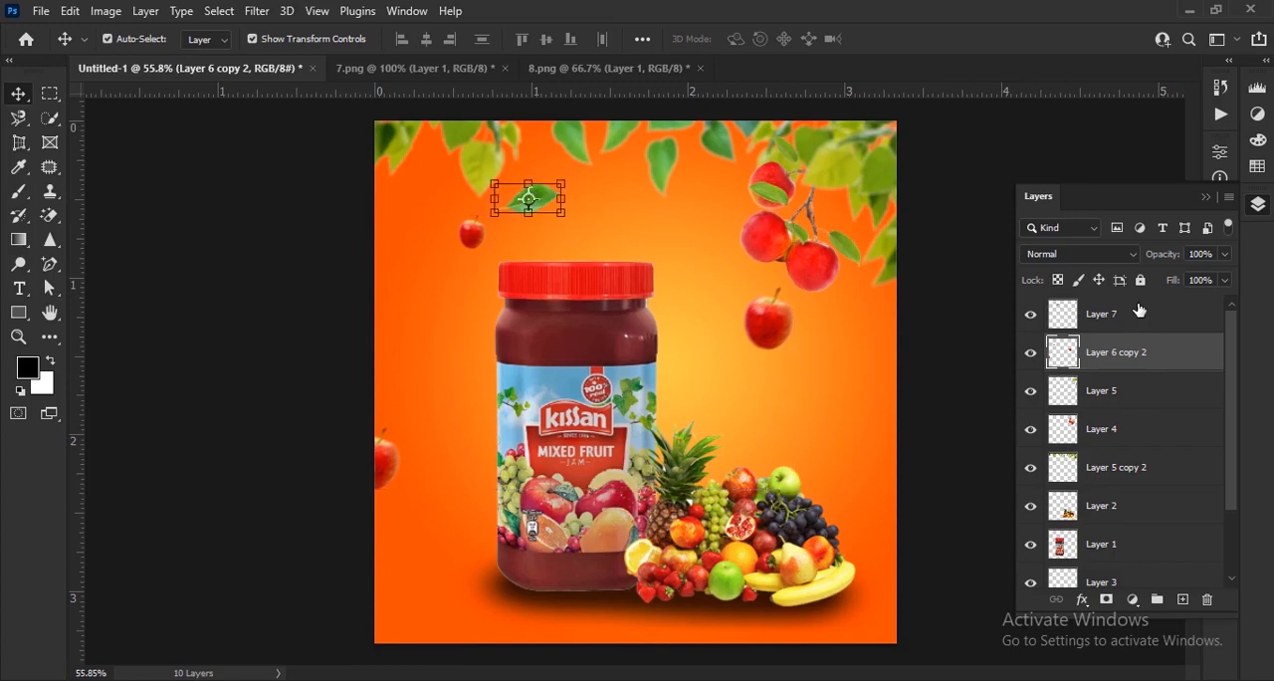
pyautogui.scroll(5, 516, 149)
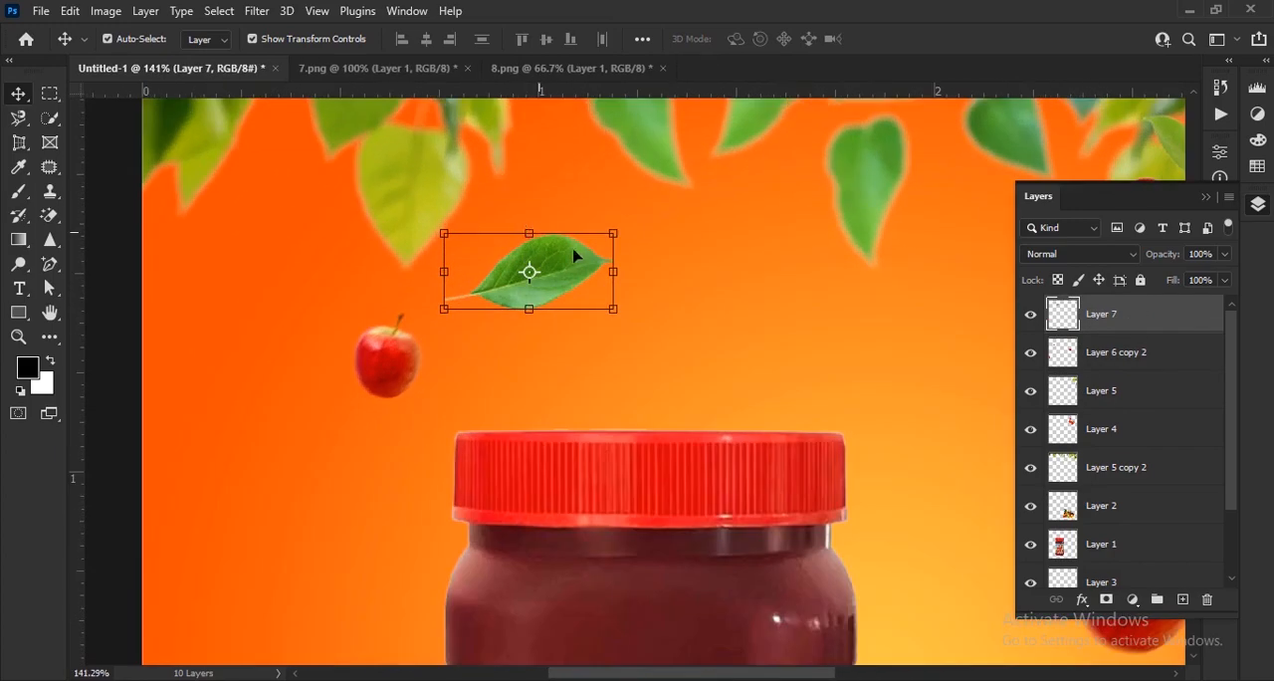
pyautogui.scroll(-2, 525, 254)
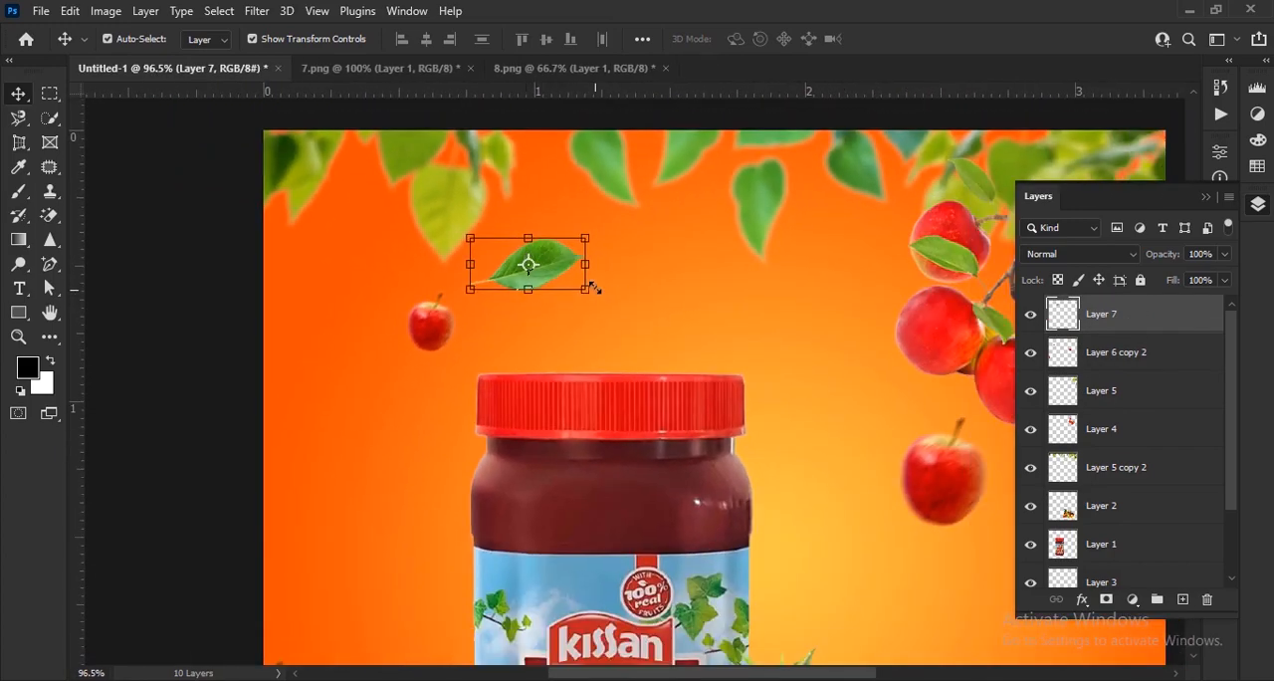
pyautogui.moveTo(687, 311); pyautogui.dragTo(616, 286)
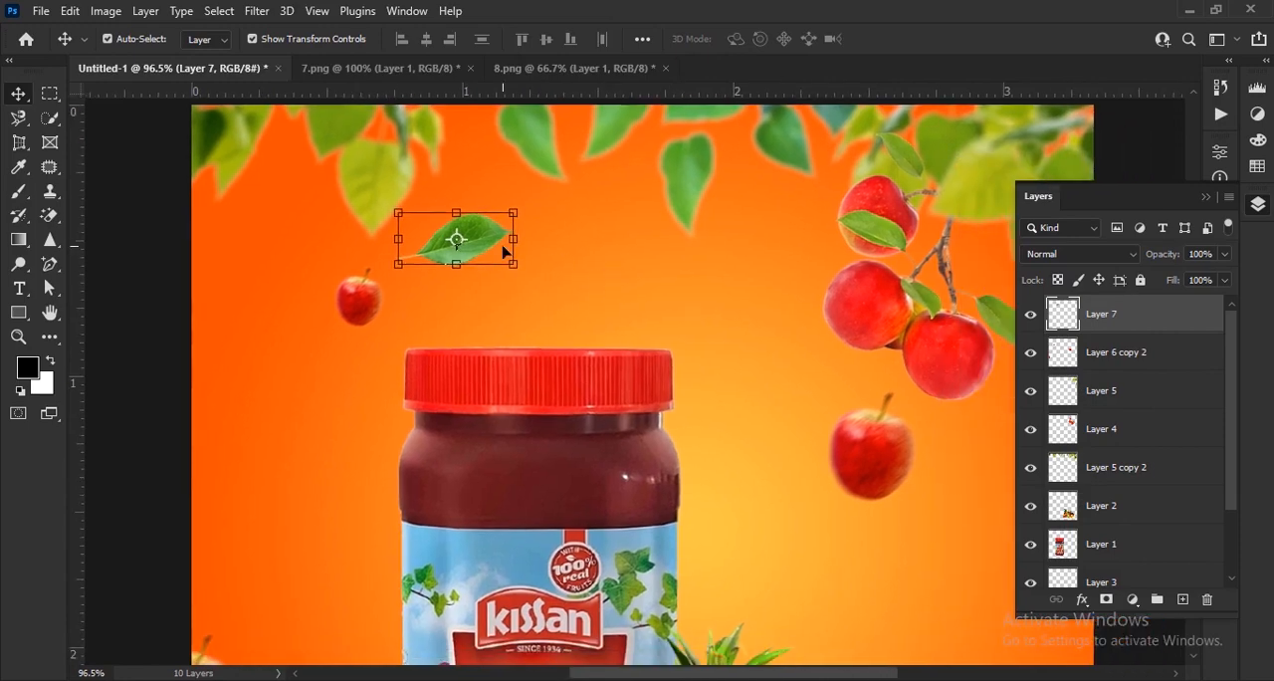
pyautogui.hotkey('ctrl', 'j')
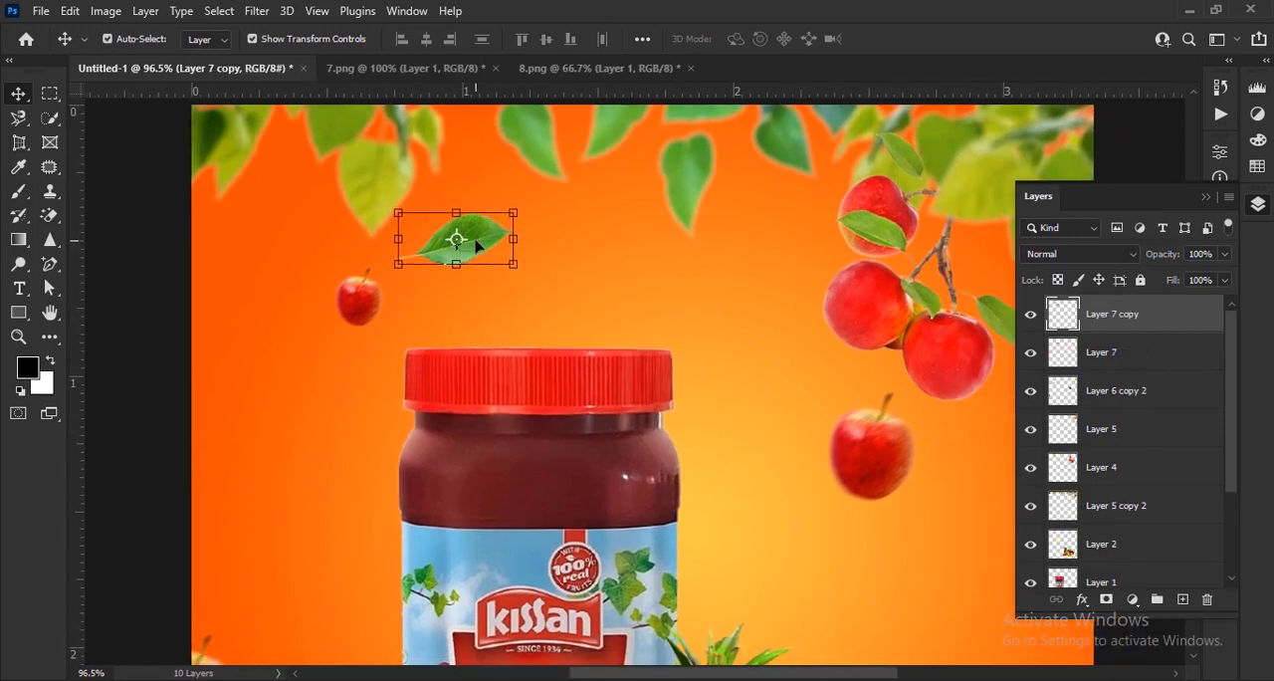
pyautogui.moveTo(482, 246); pyautogui.dragTo(958, 499)
pyautogui.moveTo(789, 468); pyautogui.dragTo(617, 401)
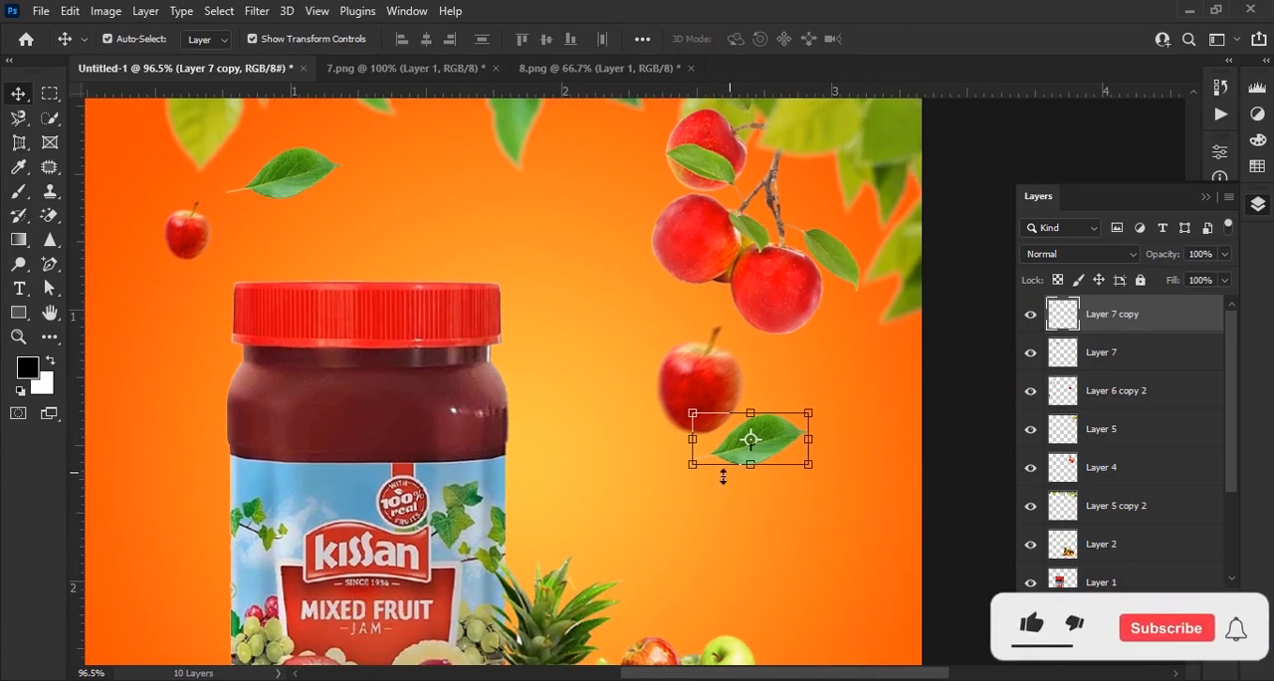
# Rotate and shrink the leaf copy, set it to the right of the falling apple, and close 7.png.
pyautogui.moveTo(687, 479); pyautogui.dragTo(763, 491)
pyautogui.moveTo(768, 442); pyautogui.dragTo(839, 448)
pyautogui.click(929, 40)
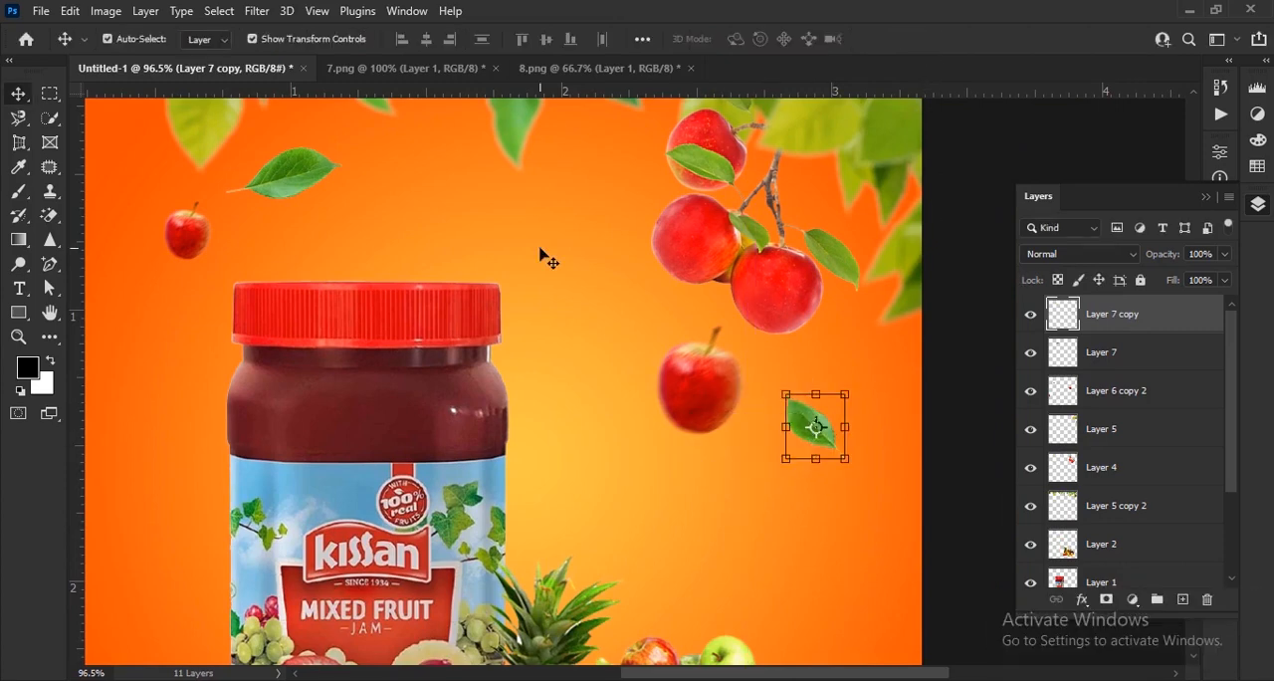
pyautogui.scroll(-3, 540, 256)
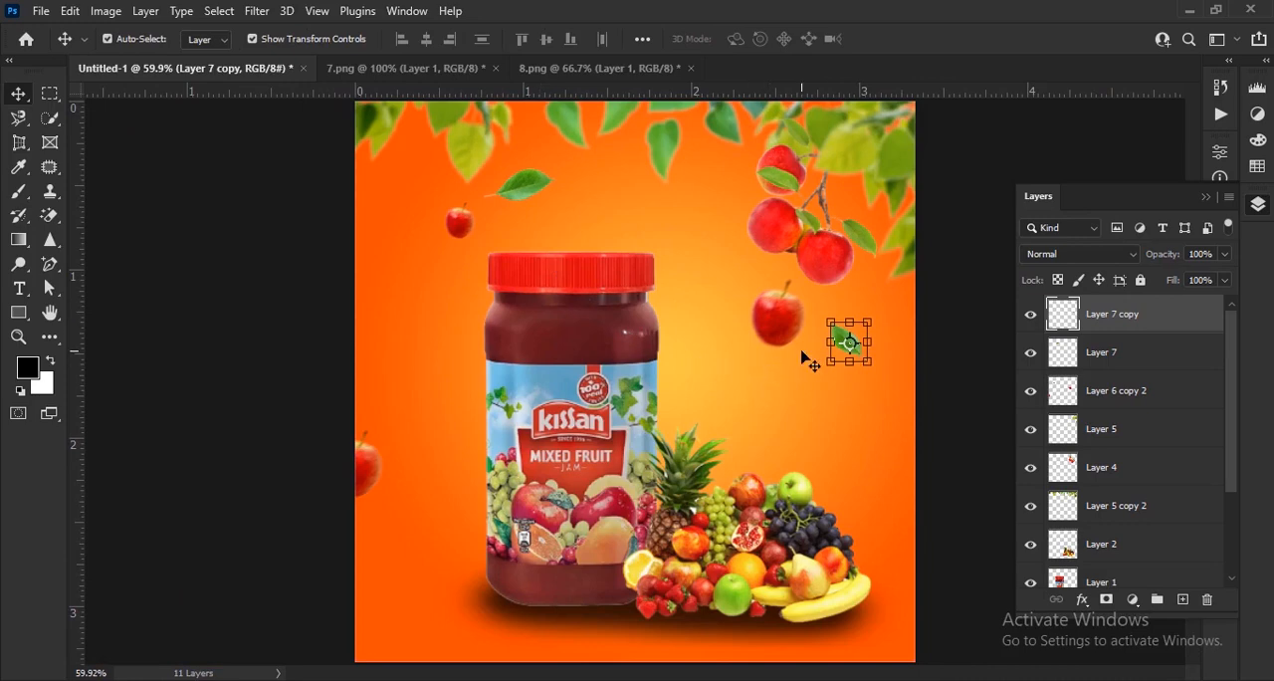
pyautogui.click(495, 67)
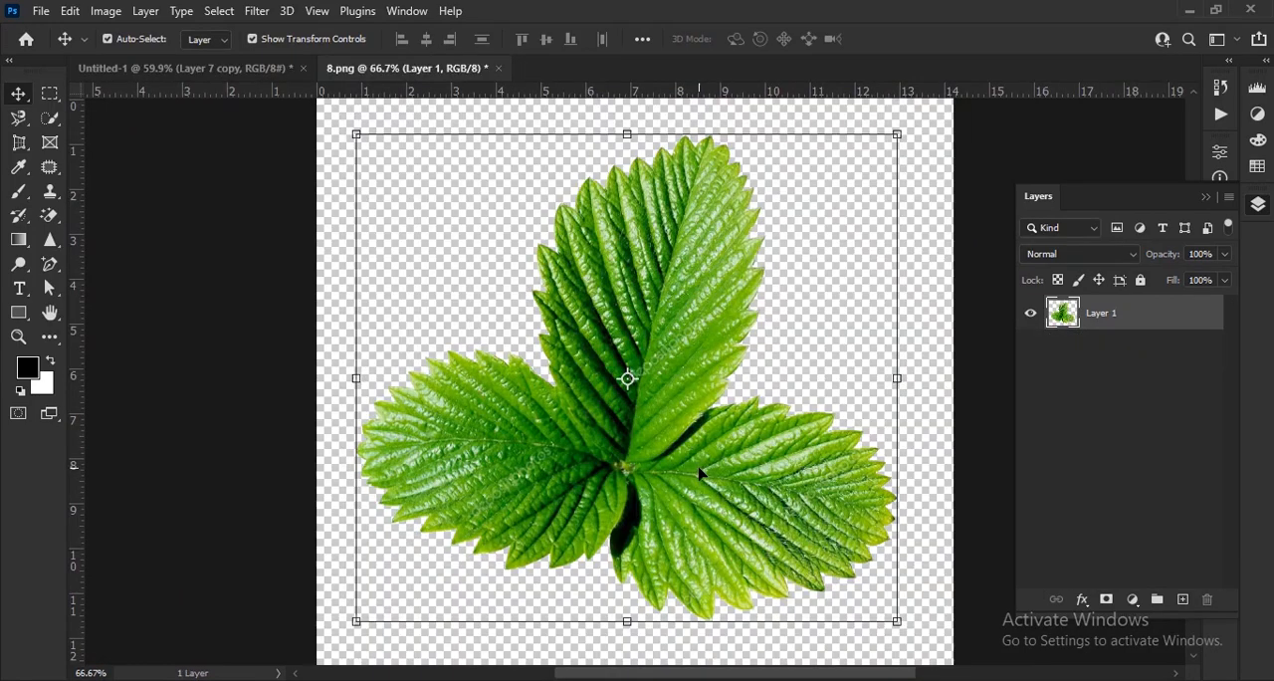
# Copy the three-part leaf from 8.png into Untitled-1, scale it to 20.82% and place it over the jar's lower left edge.
pyautogui.moveTo(625, 369); pyautogui.dragTo(495, 345)
pyautogui.moveTo(496, 126); pyautogui.dragTo(558, 474)
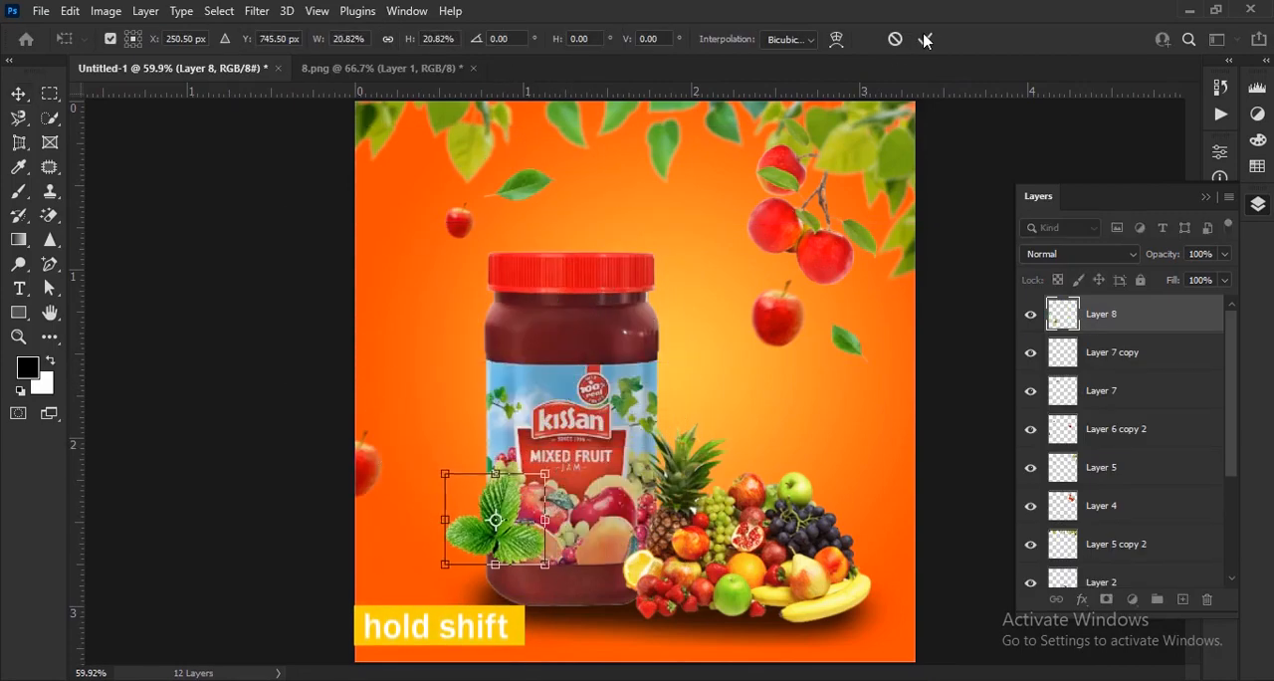
pyautogui.press('Return')
# Merge Layer 7 copy and Layer 7, the two small falling leaves, into one layer.
pyautogui.click(1128, 369)
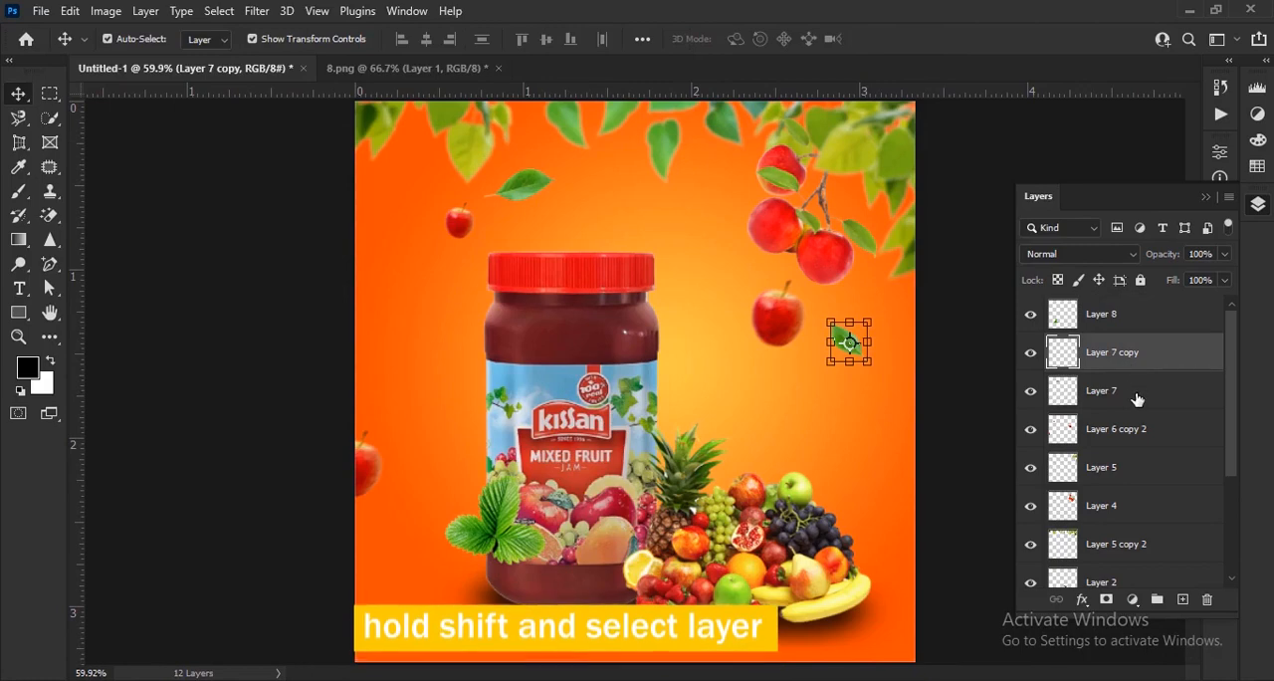
pyautogui.keyDown('shift'); pyautogui.click(1139, 399); pyautogui.keyUp('shift')
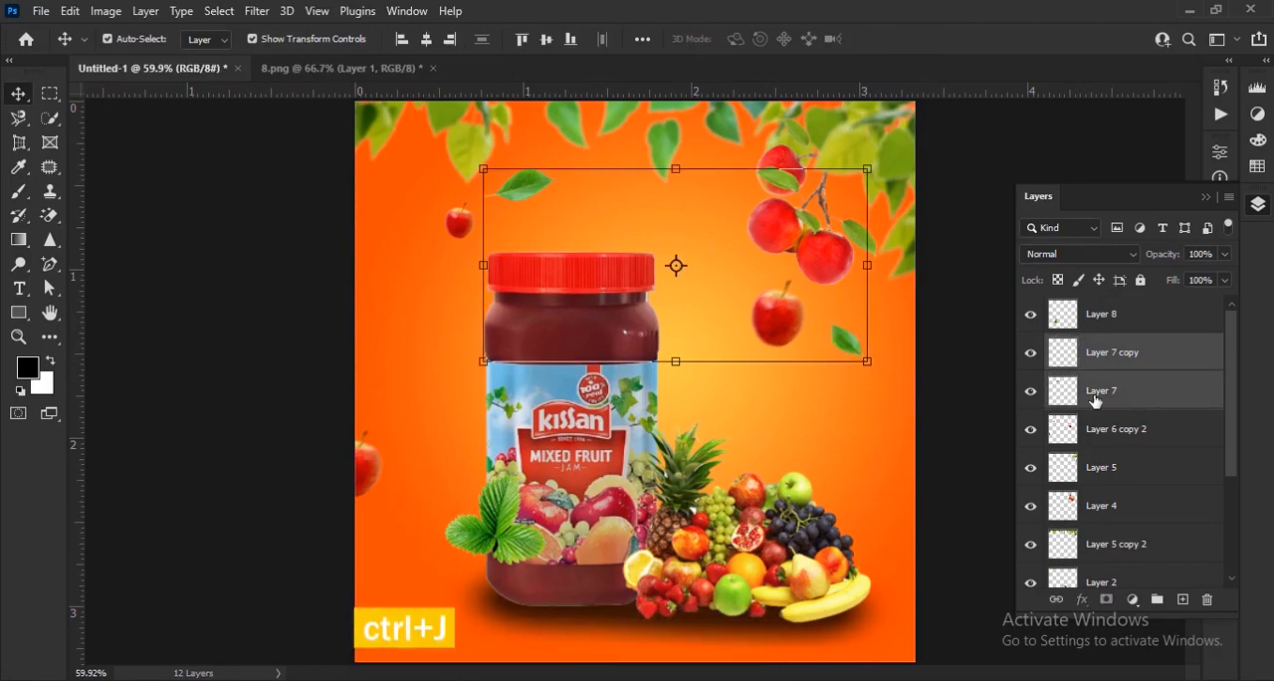
pyautogui.hotkey('ctrl', 'e')
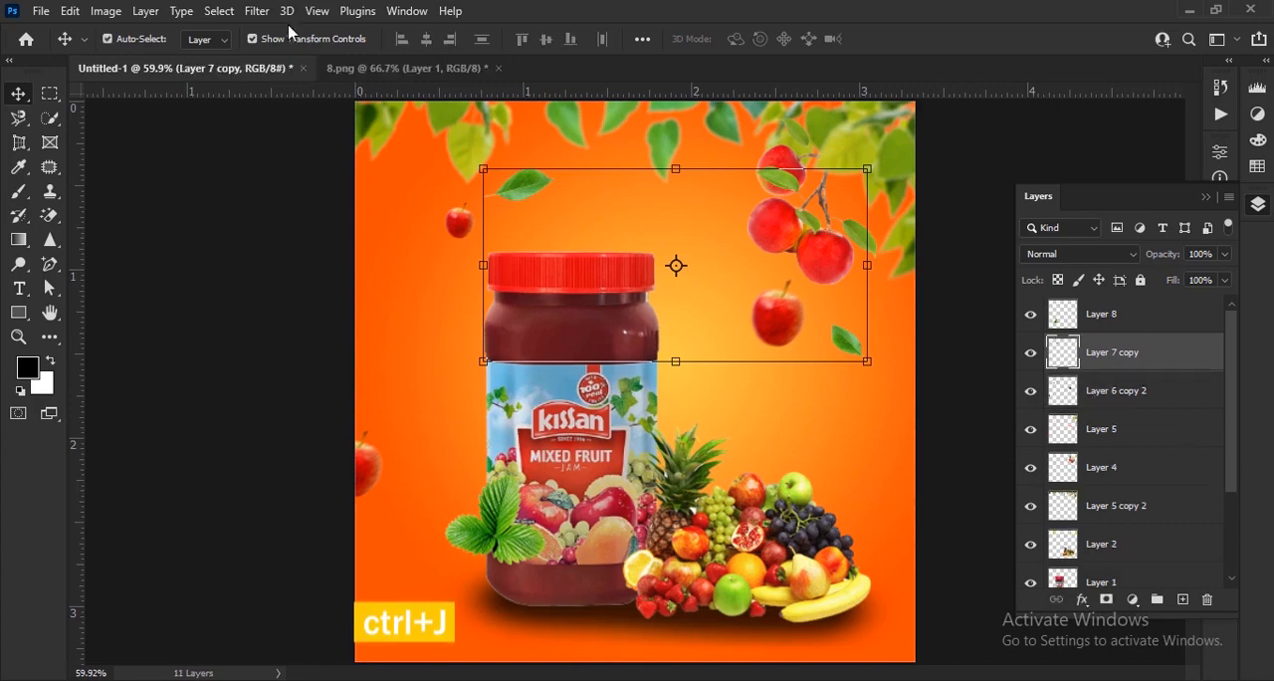
# Apply a Box Blur with a 2-pixel radius to the merged falling leaves.
pyautogui.click(256, 10)
pyautogui.moveTo(295, 269)
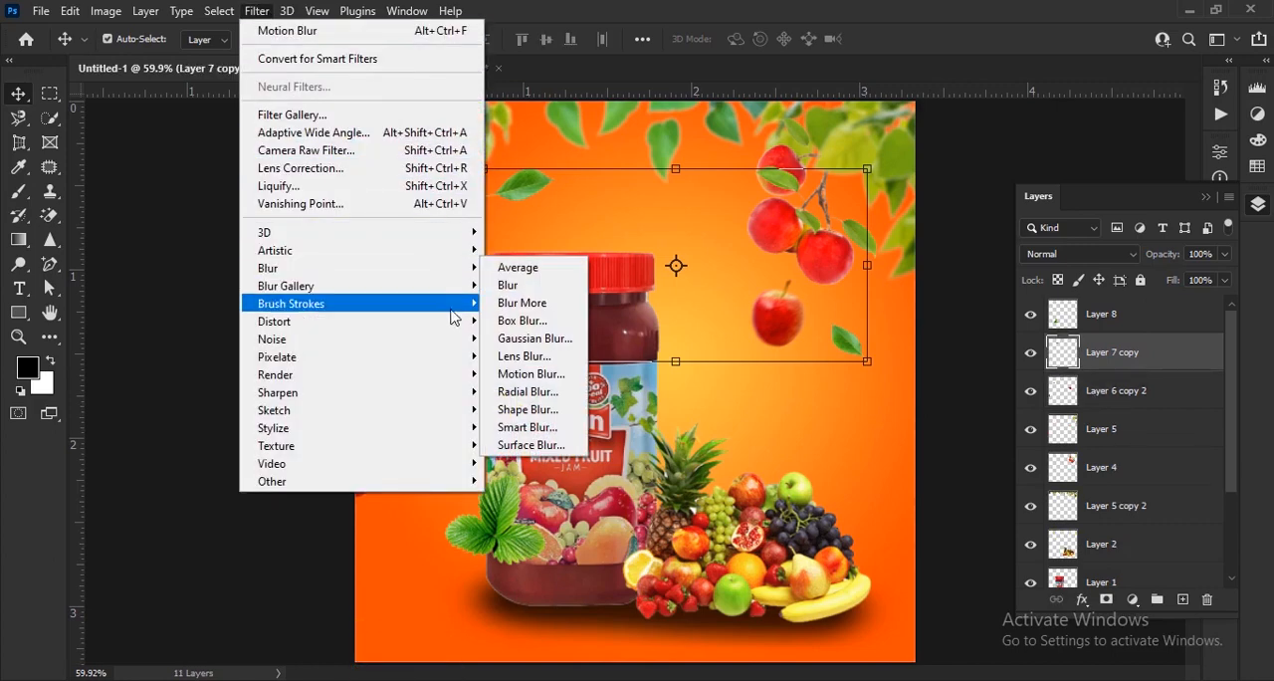
pyautogui.click(513, 320)
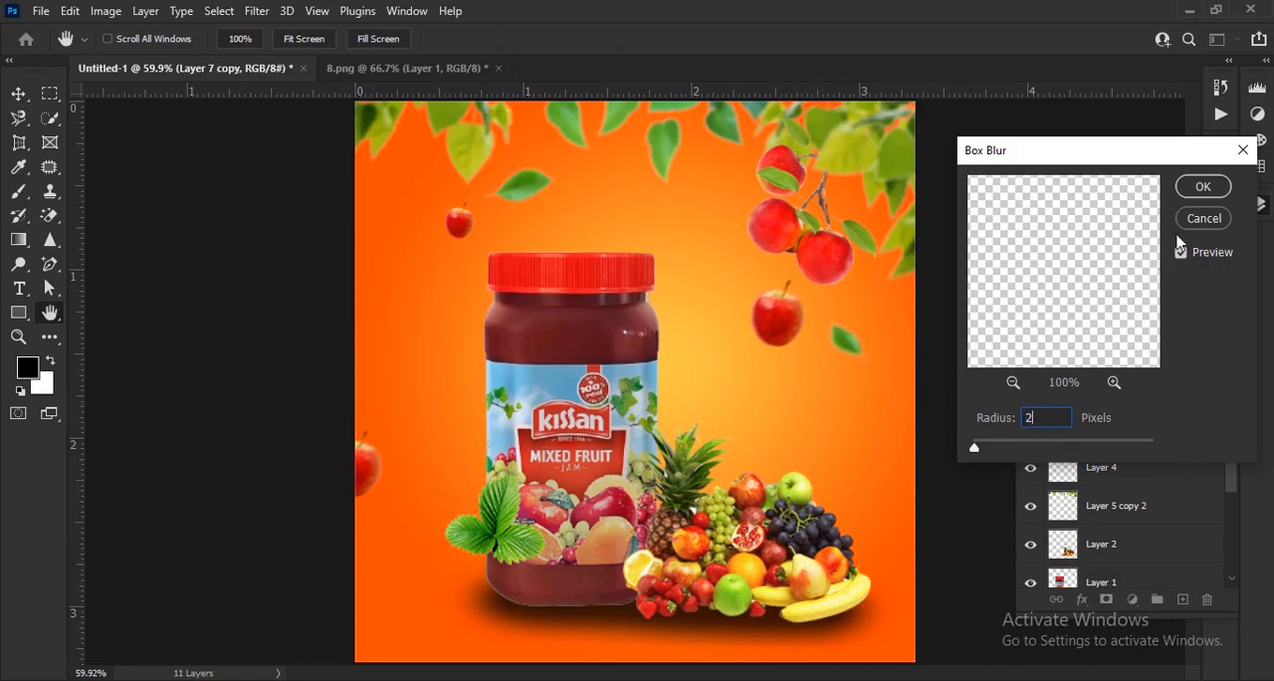
pyautogui.click(1202, 187)
pyautogui.press('v')
# Move the Layer 8 leaf to the jar's upper right edge and place its layer directly below Layer 1, behind the jar.
pyautogui.click(525, 543)
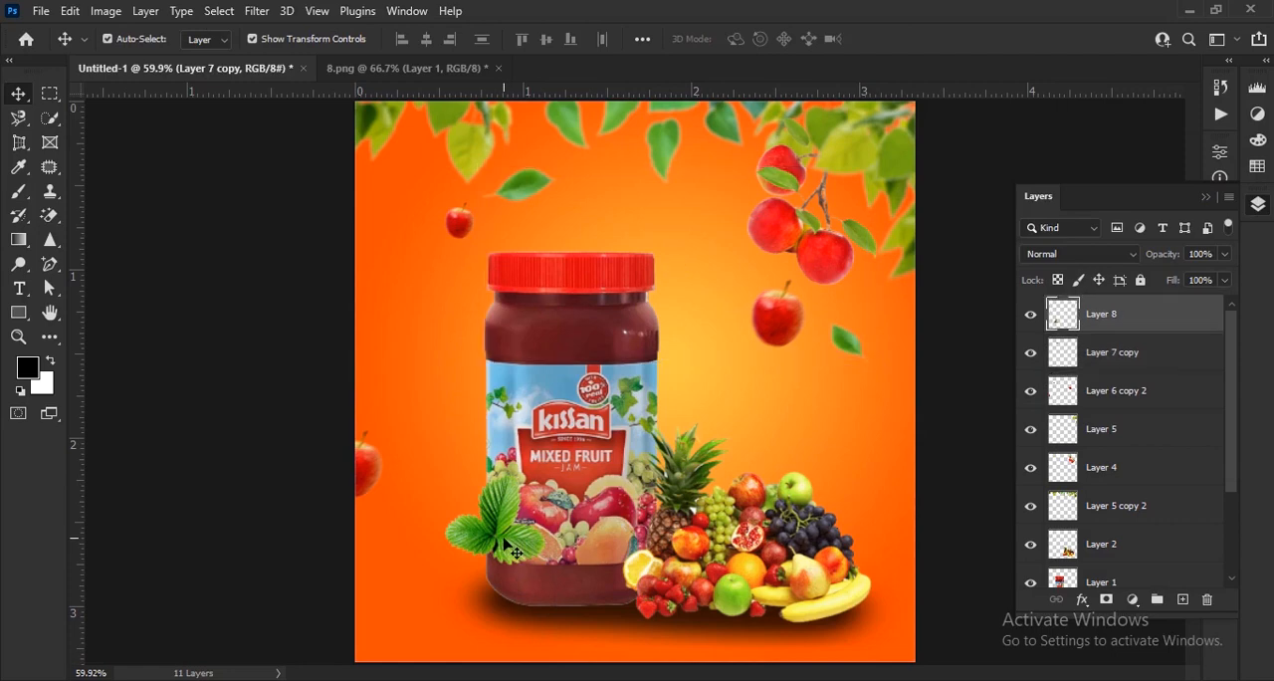
pyautogui.moveTo(526, 543); pyautogui.dragTo(657, 454)
pyautogui.scroll(3, 680, 459)
pyautogui.moveTo(650, 406); pyautogui.dragTo(683, 367)
pyautogui.click(923, 39)
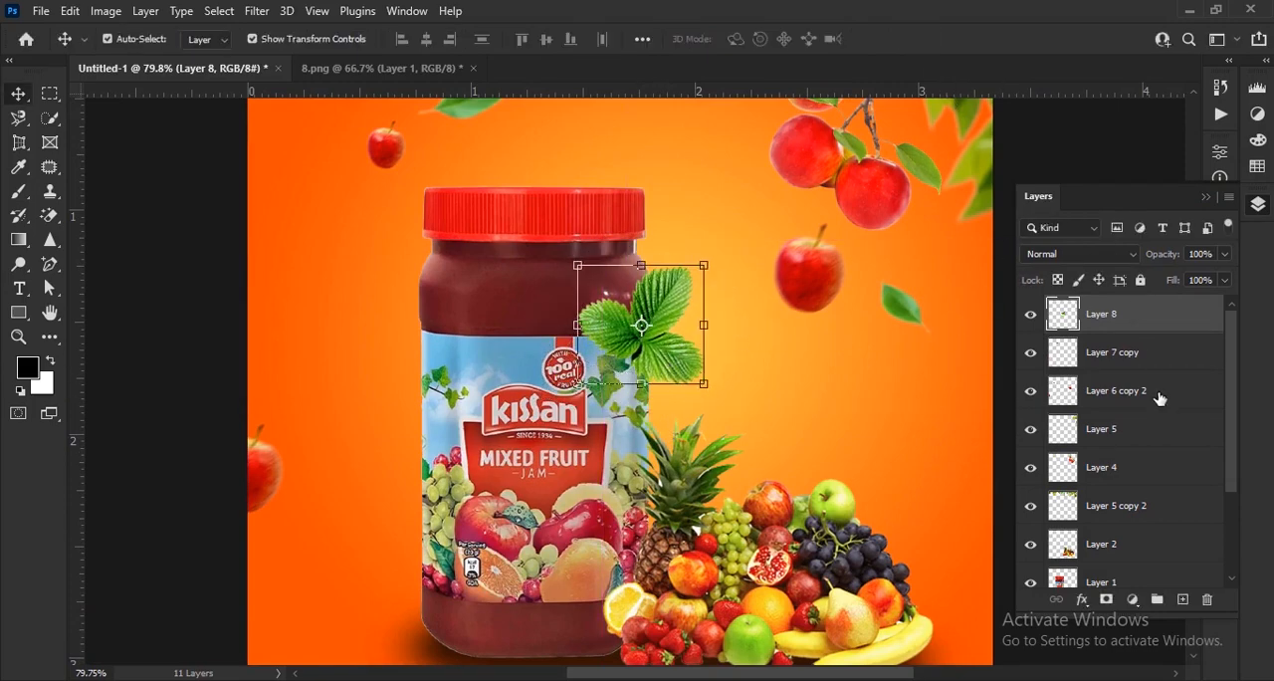
pyautogui.moveTo(1118, 318); pyautogui.dragTo(1125, 521)
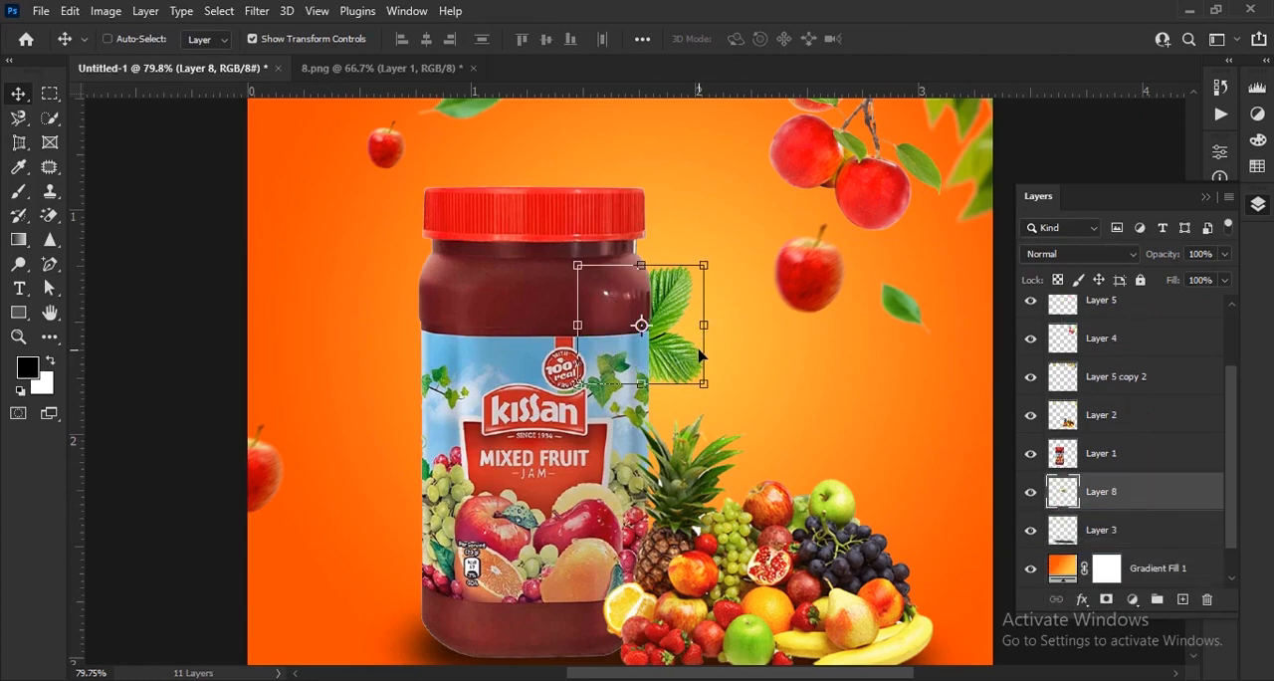
# Duplicate the Layer 8 leaf, place the copy behind the jar's left edge and apply a 2-pixel Box Blur to it.
pyautogui.hotkey('ctrl', 'j')
pyautogui.moveTo(700, 354); pyautogui.dragTo(463, 485)
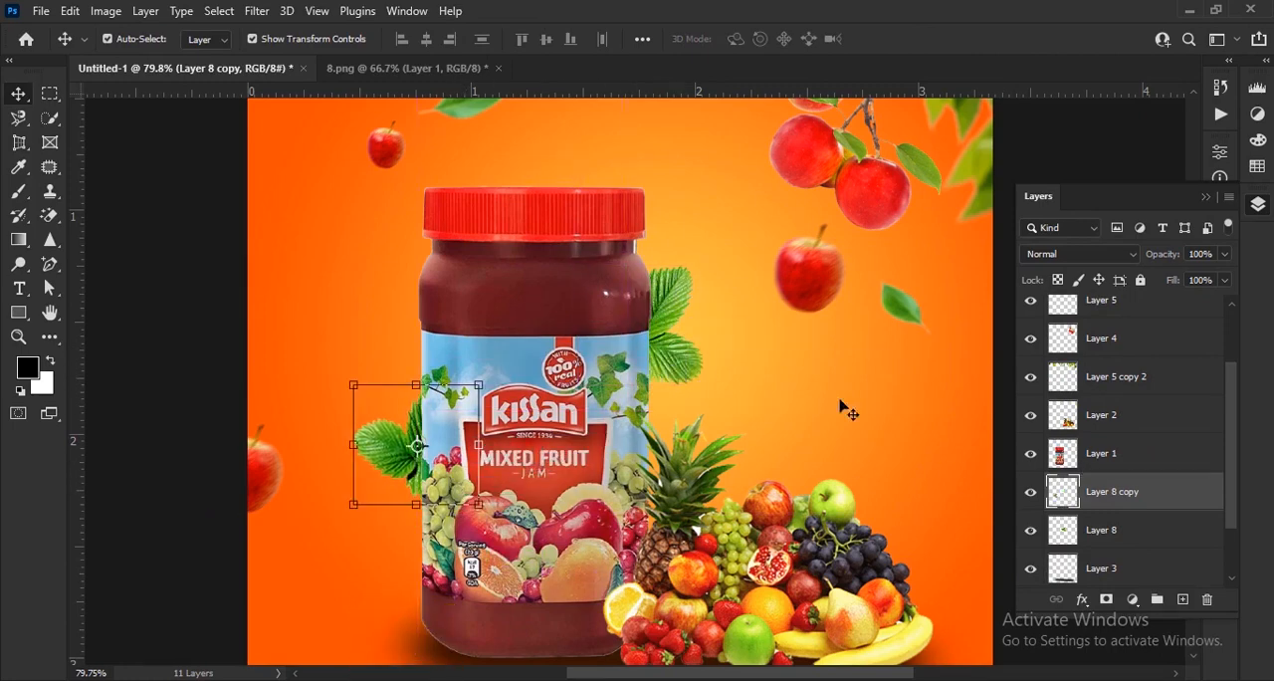
pyautogui.click(257, 11)
pyautogui.moveTo(315, 276)
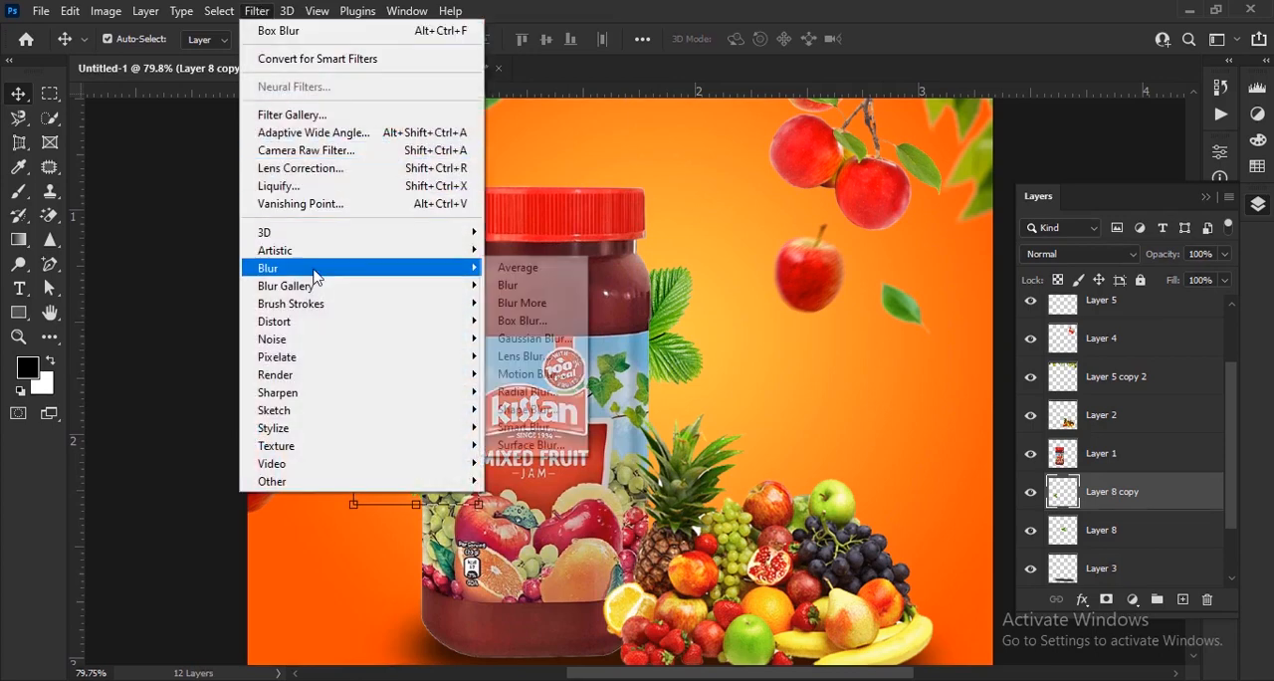
pyautogui.click(545, 326)
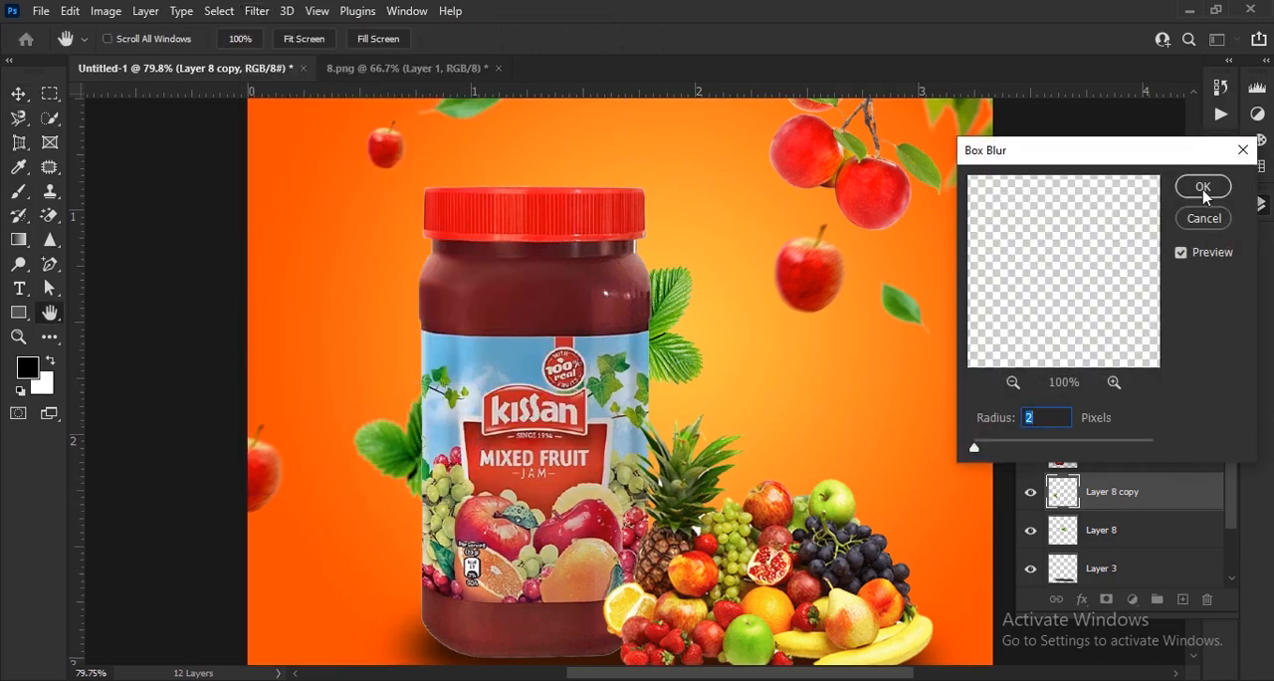
pyautogui.click(1204, 189)
# Duplicate the Layer 8 leaf again and place the copy half off the poster's left edge, above the cropped apple.
pyautogui.hotkey('ctrl', '-')
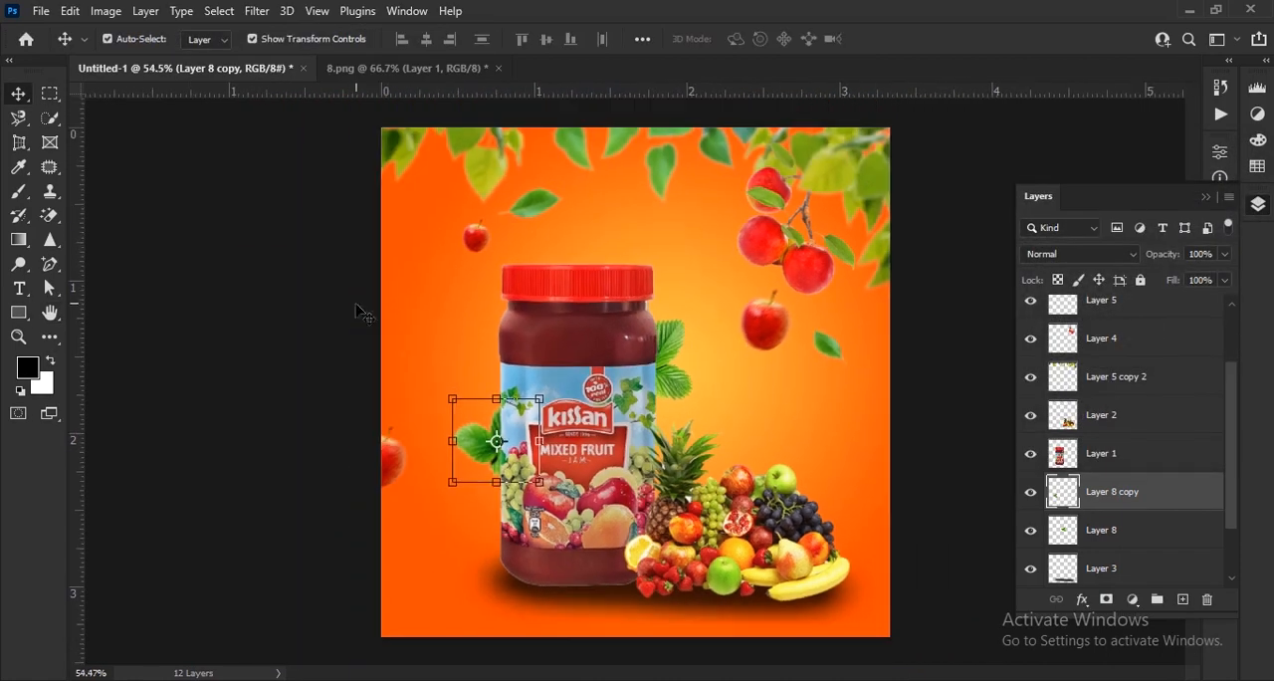
pyautogui.scroll(3, 480, 481)
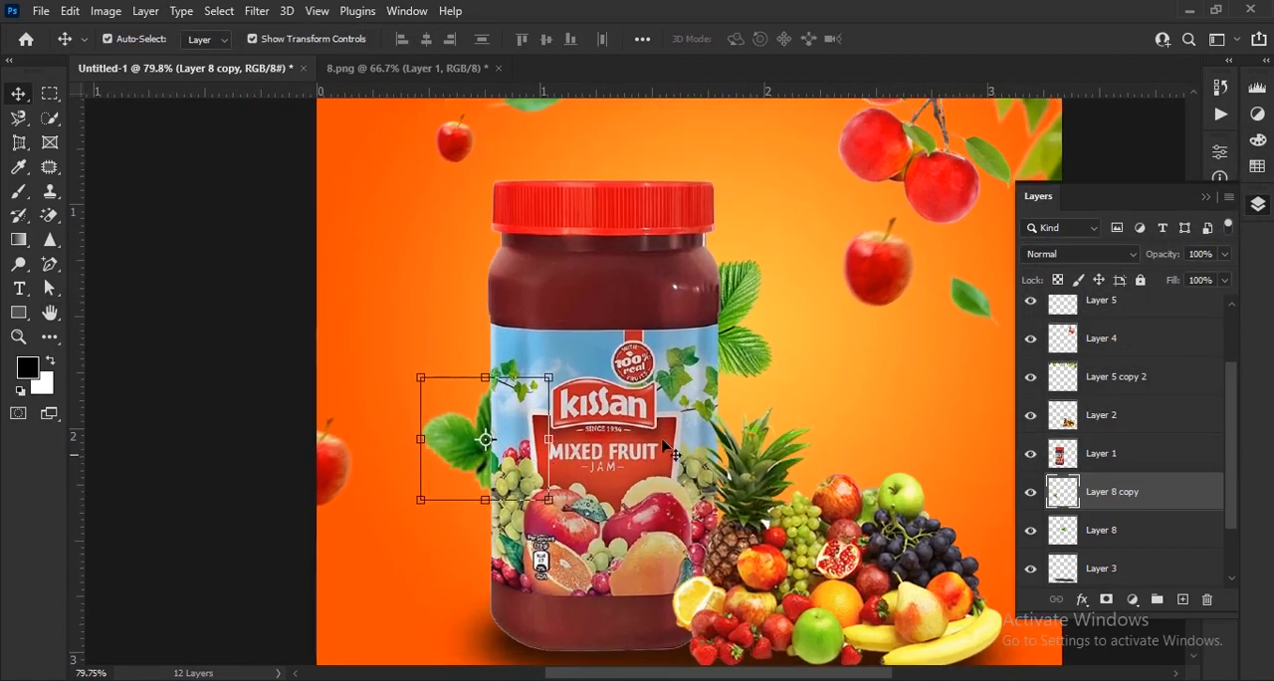
pyautogui.click(745, 319)
pyautogui.press('ctrl')
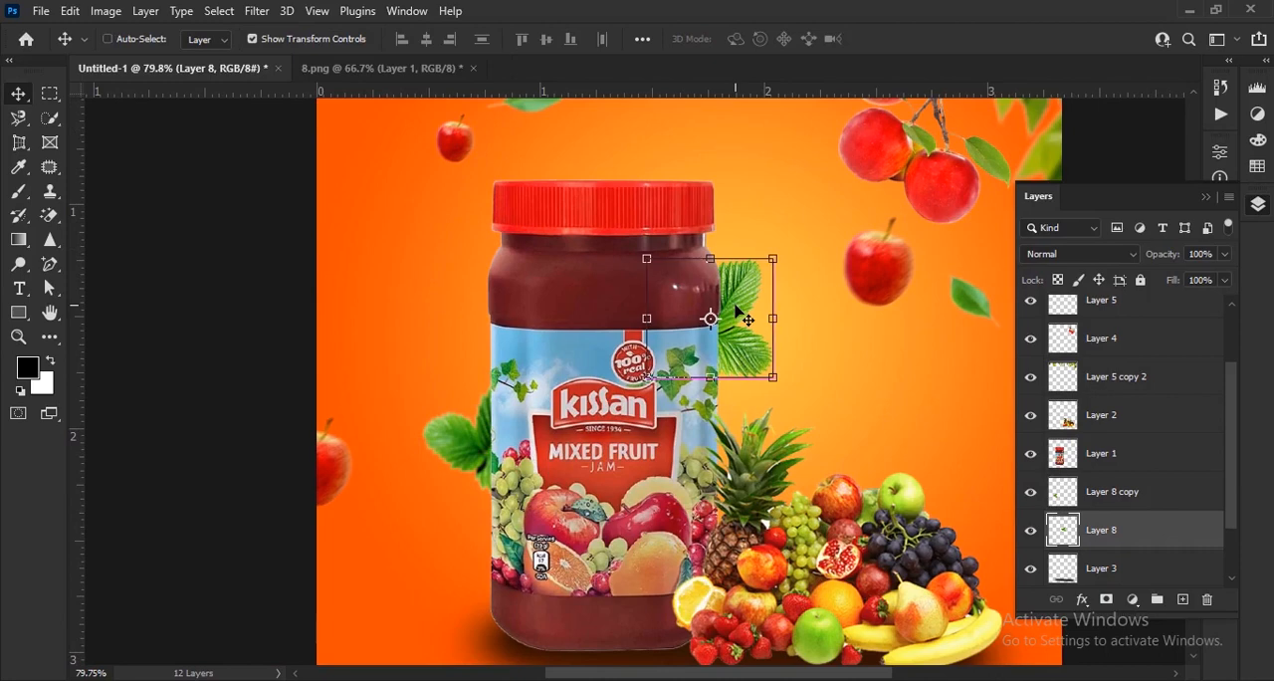
pyautogui.hotkey('ctrl', 'j')
pyautogui.moveTo(745, 320); pyautogui.dragTo(363, 379)
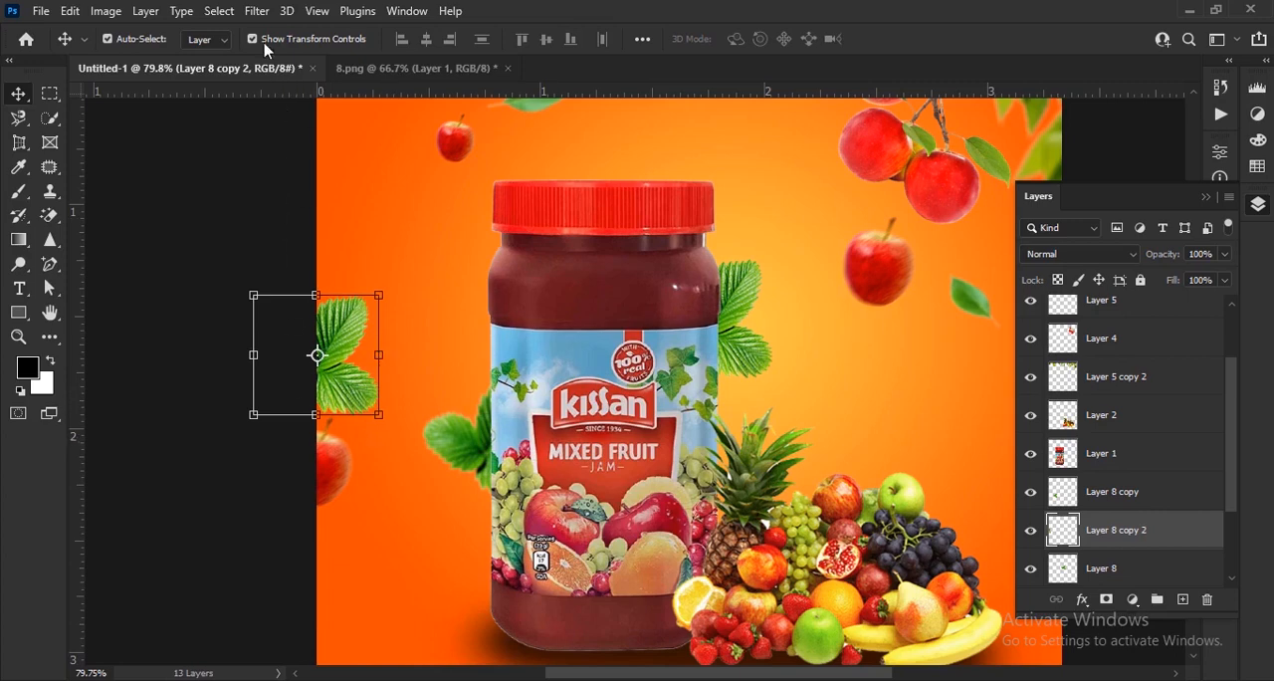
# Apply a Box Blur with a 1-pixel radius to the leaf copy at the poster's left edge.
pyautogui.click(257, 11)
pyautogui.moveTo(303, 268)
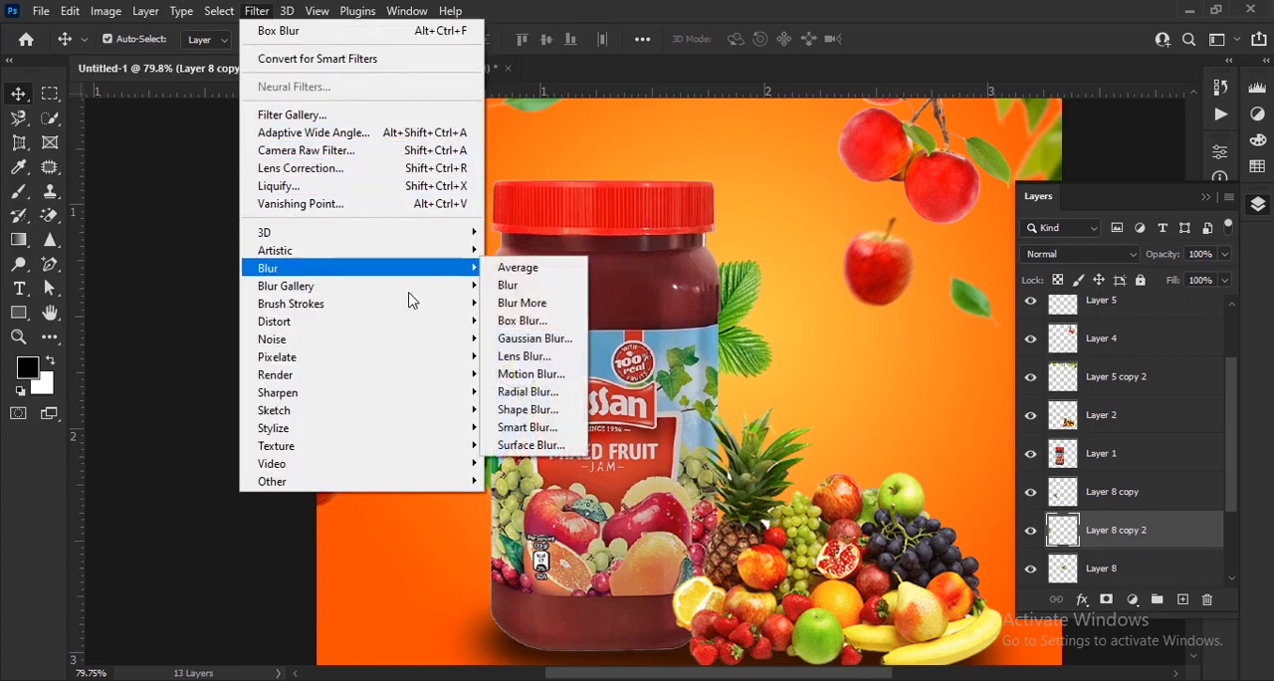
pyautogui.click(522, 320)
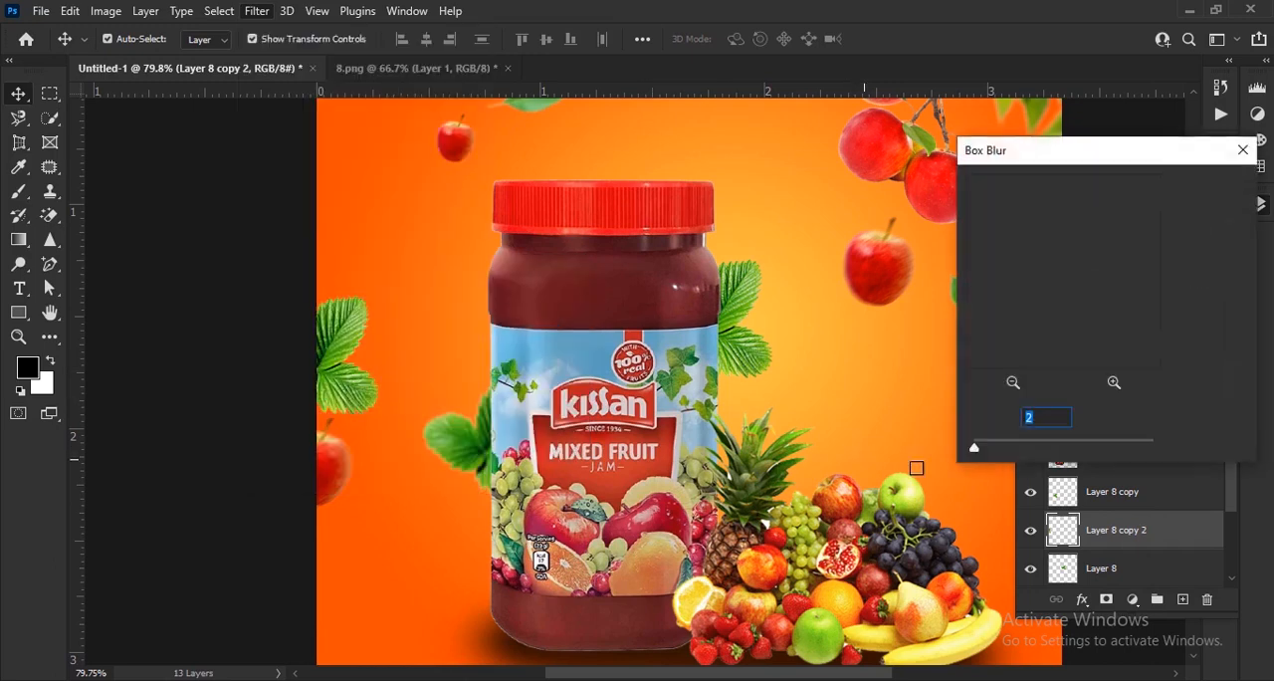
pyautogui.click(1039, 422)
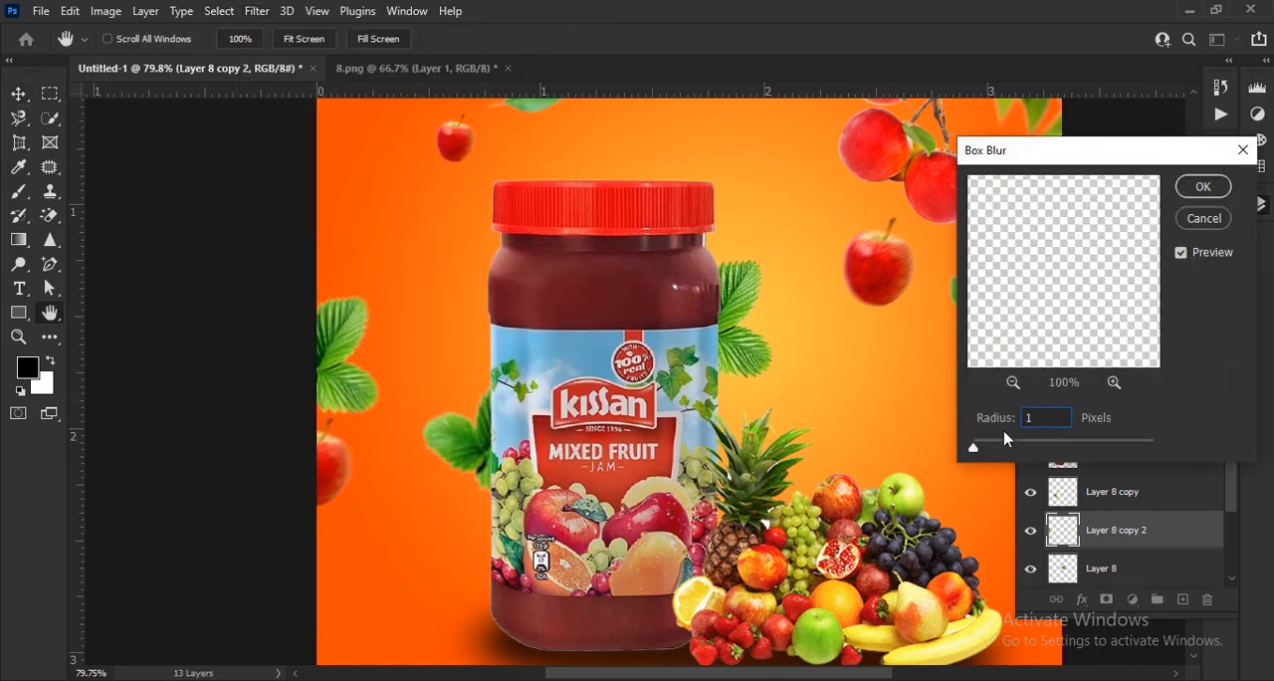
pyautogui.click(1204, 186)
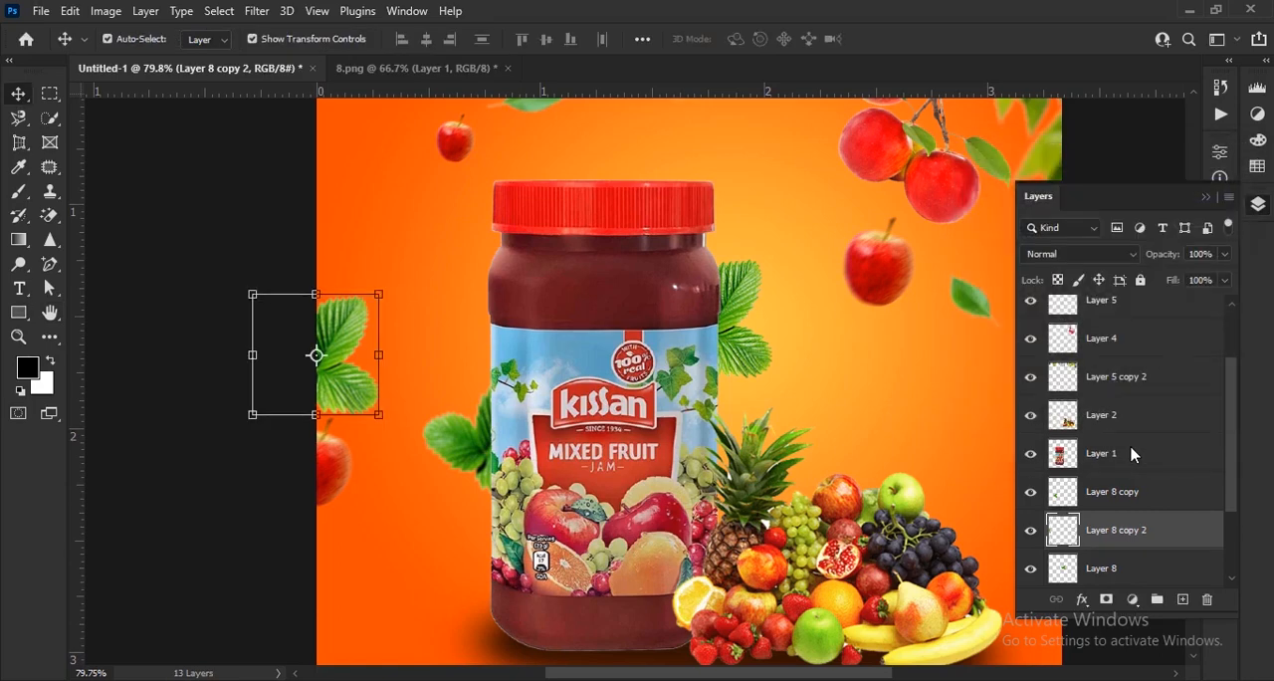
# Merge Layer 8, Layer 8 copy 2 and Layer 8 copy into one layer and deselect it.
pyautogui.keyDown('shift'); pyautogui.click(1151, 580); pyautogui.keyUp('shift')
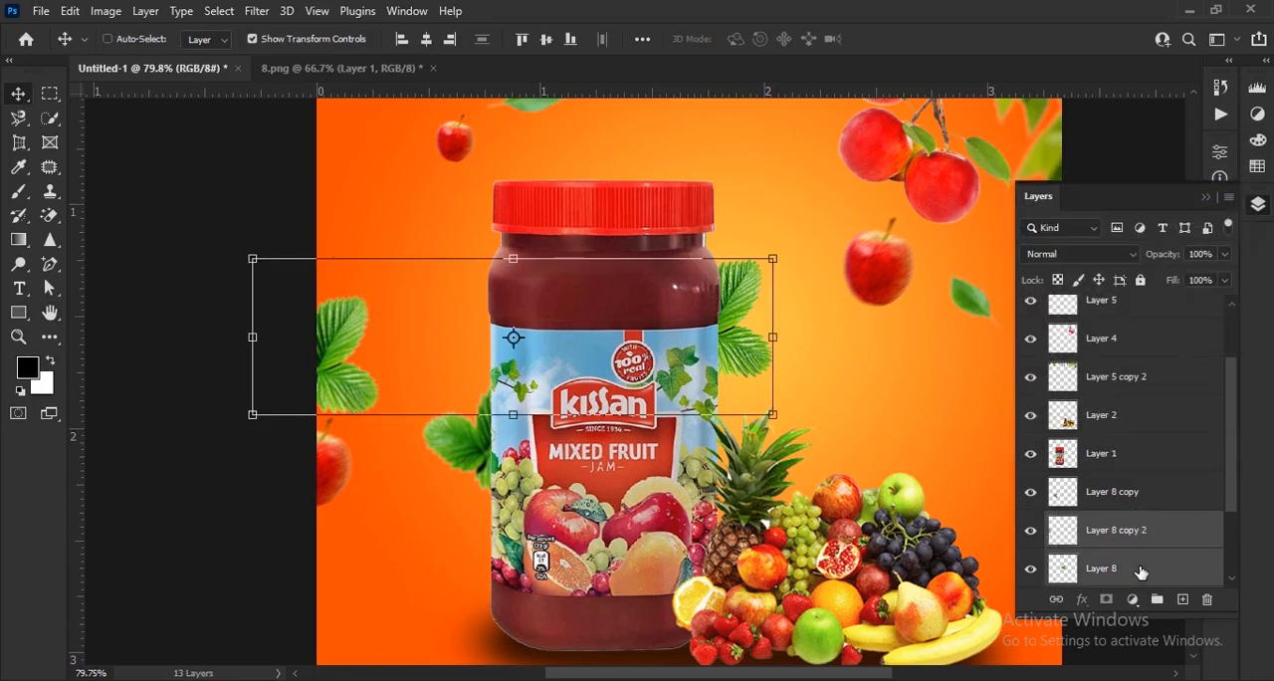
pyautogui.keyDown('shift'); pyautogui.click(1122, 507); pyautogui.keyUp('shift')
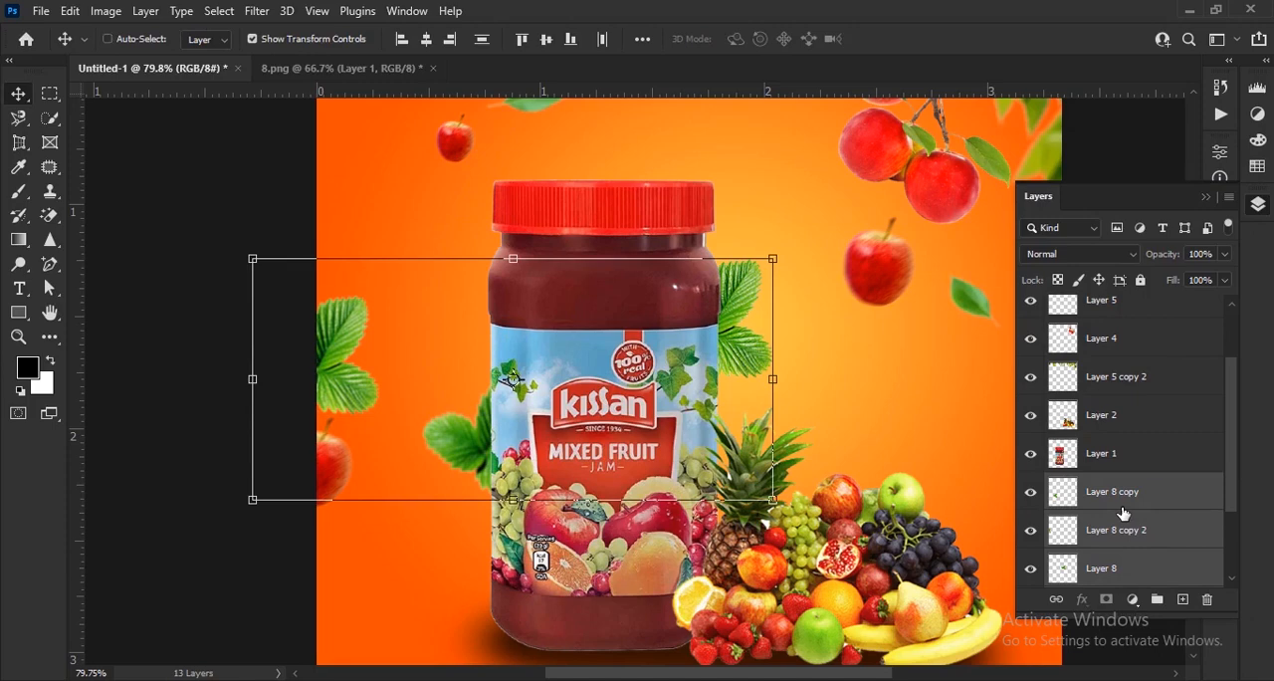
pyautogui.hotkey('ctrl', 'e')
pyautogui.click(229, 516)
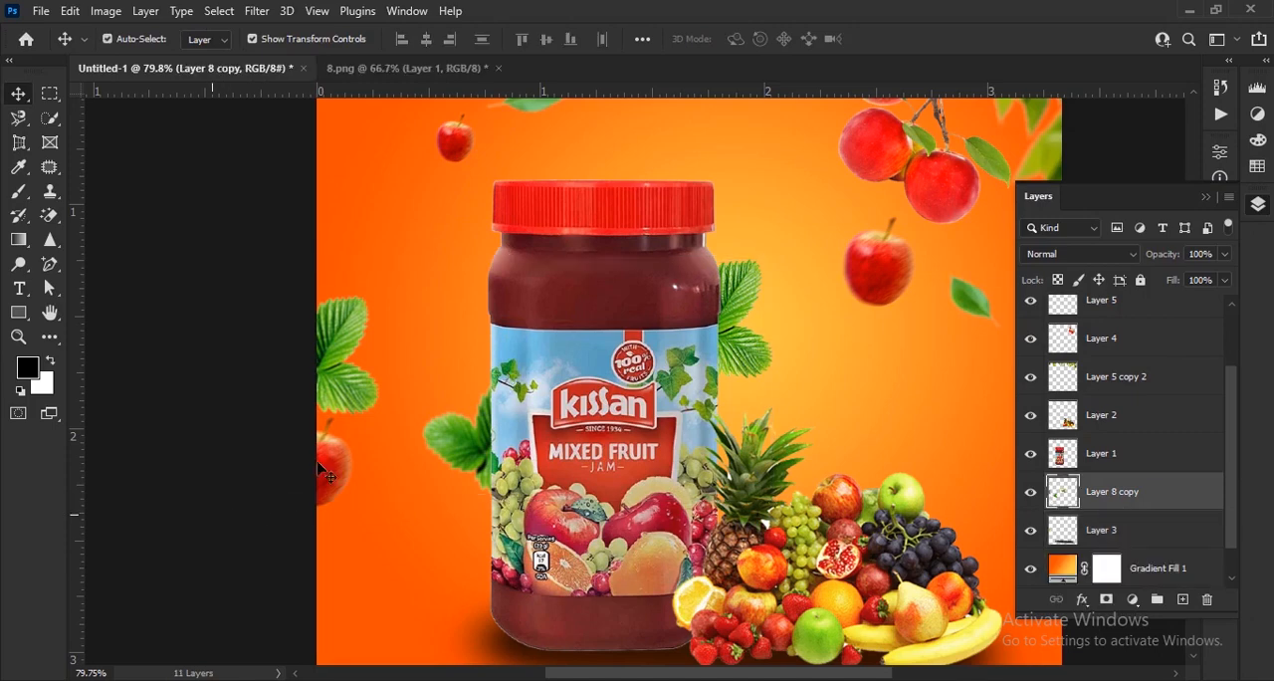
pyautogui.hotkey('ctrl', '0')
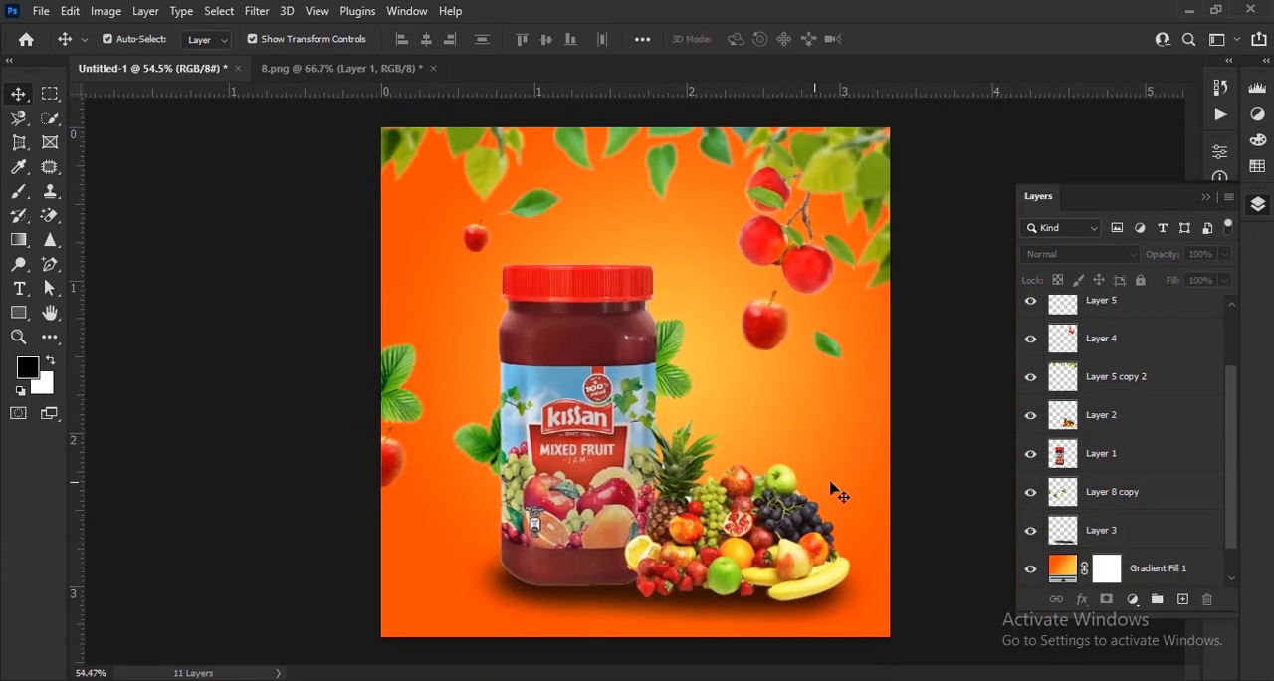
# Set up the Horizontal Type tool with white (ffffff) text at 15 pt.
pyautogui.scroll(-1, 859, 511)
pyautogui.scroll(3, 862, 514)
pyautogui.moveTo(854, 492); pyautogui.dragTo(744, 488)
pyautogui.scroll(5, 743, 418)
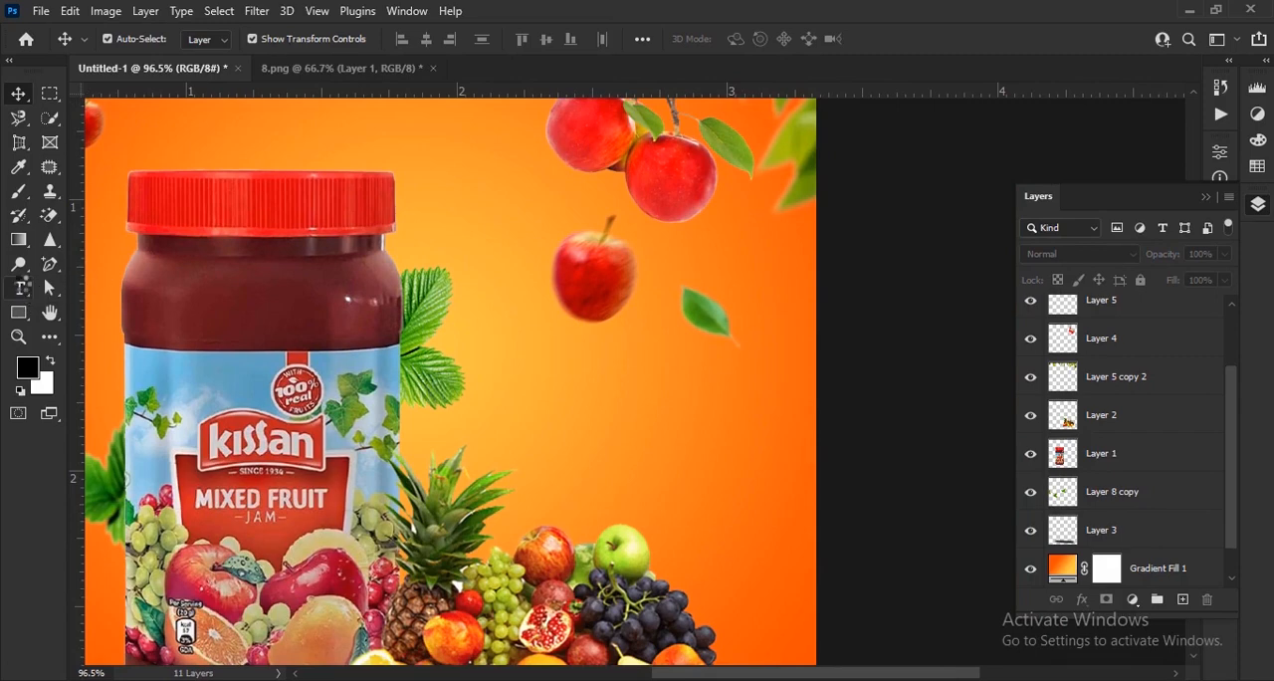
pyautogui.click(22, 288)
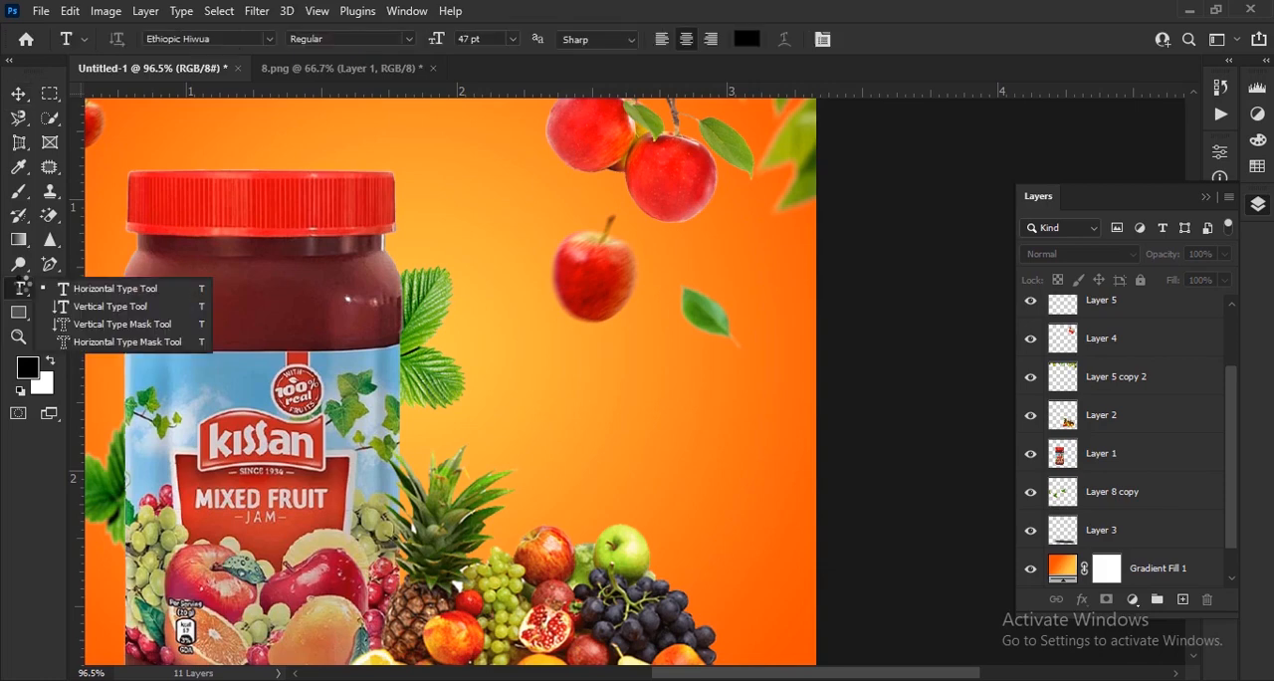
pyautogui.click(100, 288)
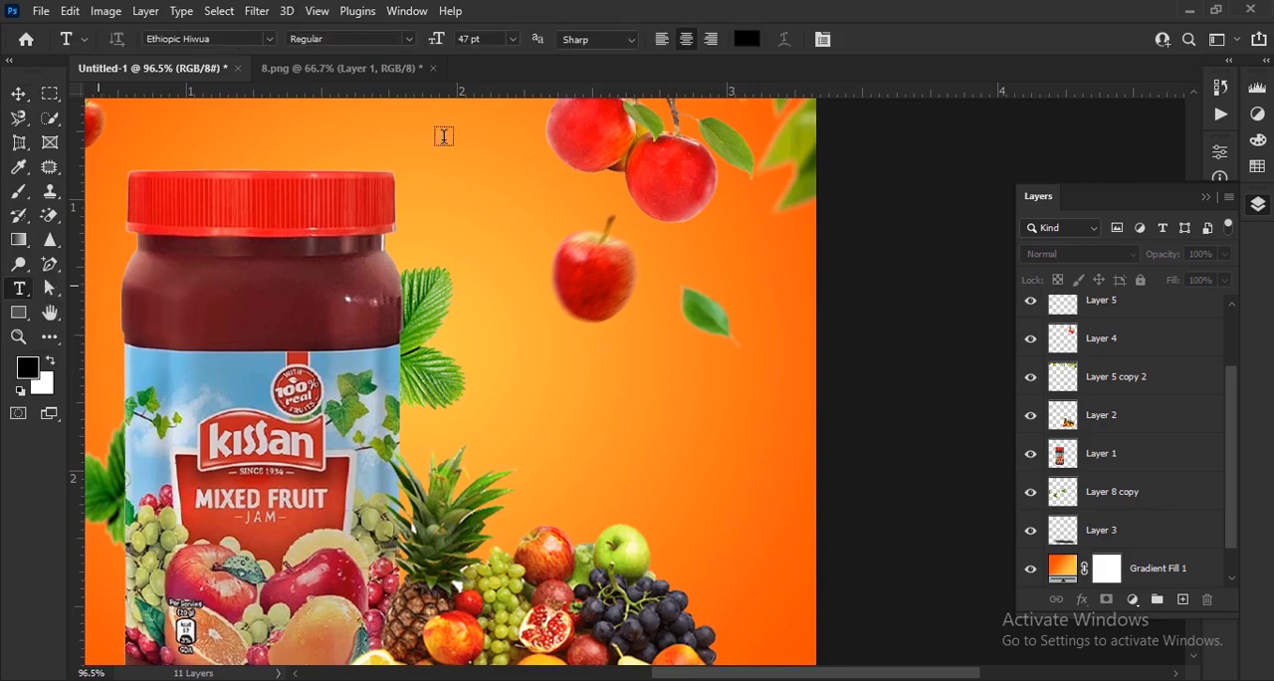
pyautogui.click(746, 39)
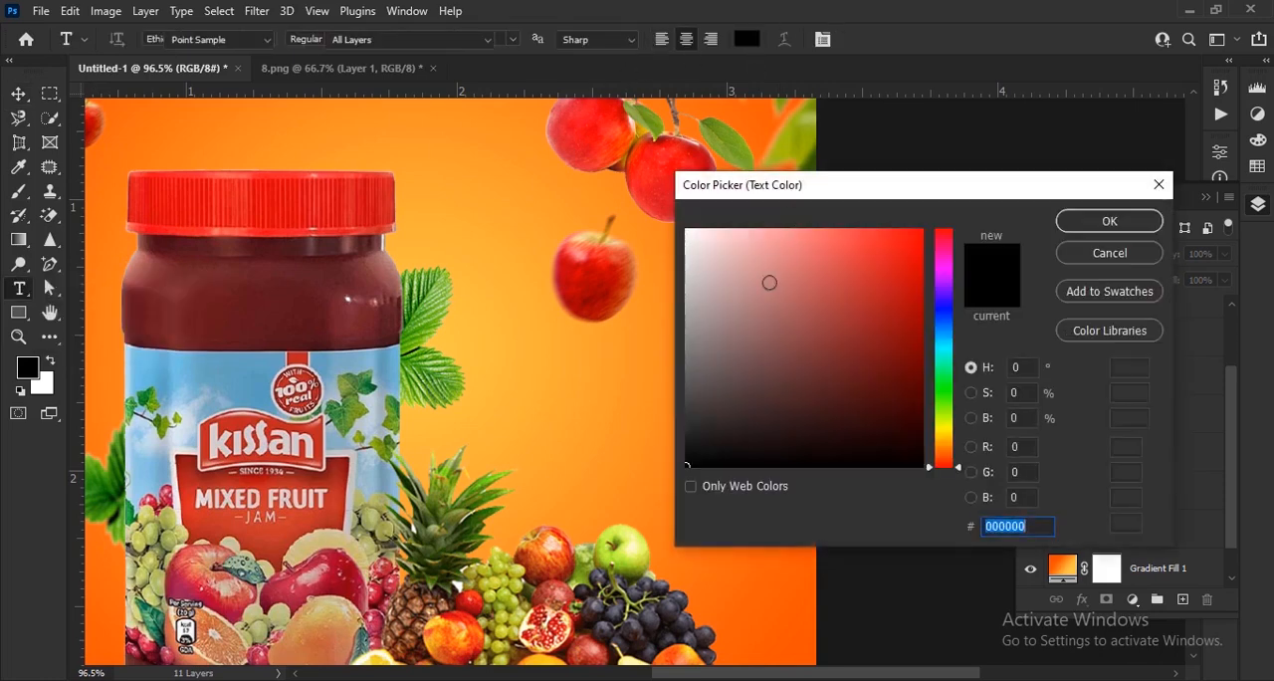
pyautogui.moveTo(731, 287); pyautogui.dragTo(687, 230)
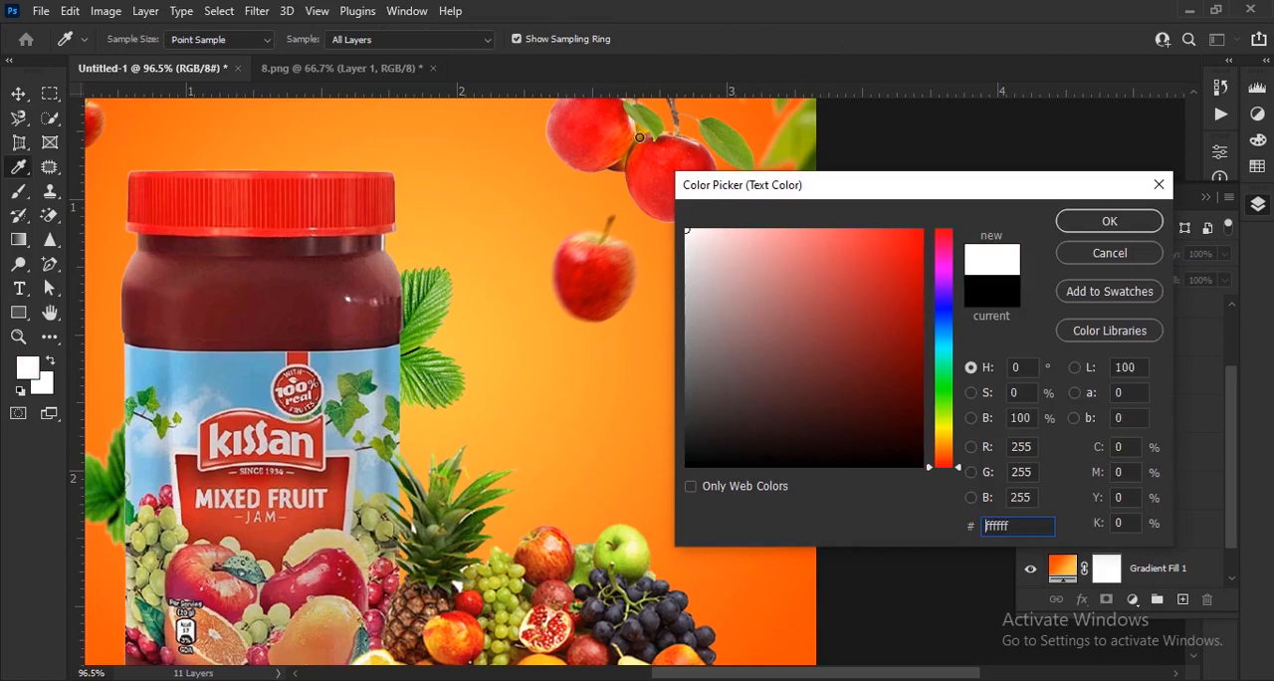
pyautogui.click(1085, 222)
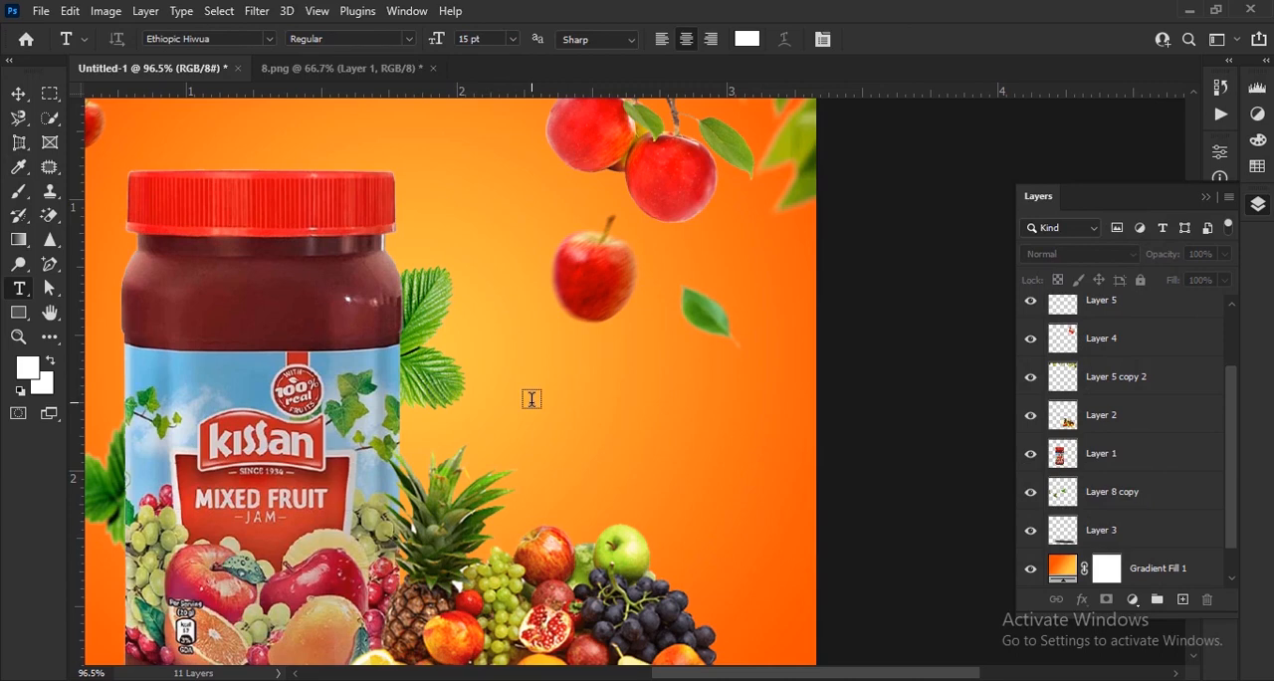
# Add the text FRUIT between the jar's neck and the falling apple, and commit it.
pyautogui.click(531, 398)
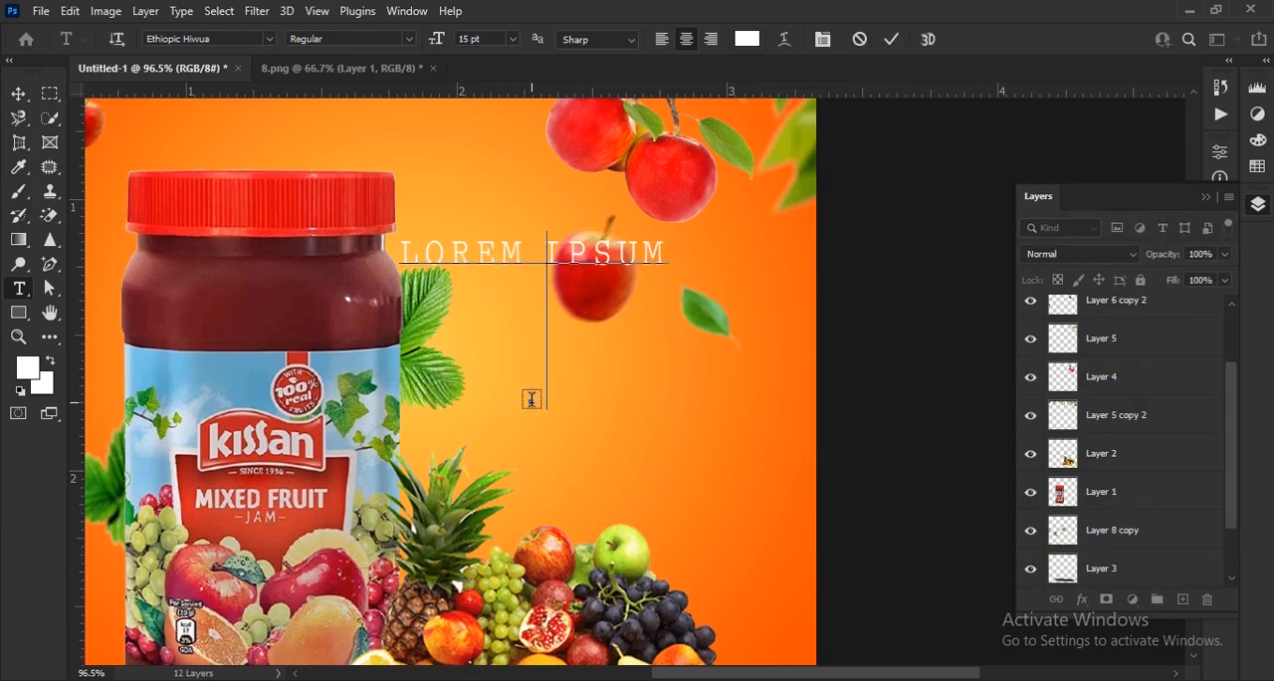
pyautogui.write('FR')
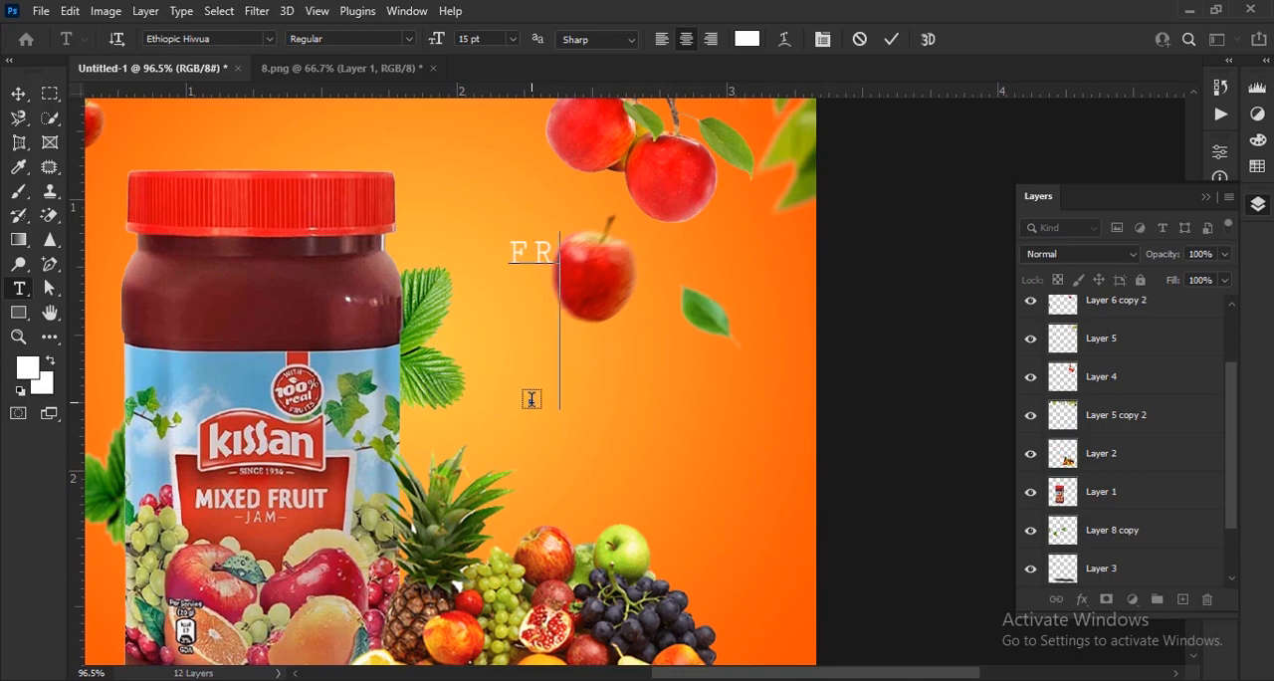
pyautogui.write('UI')
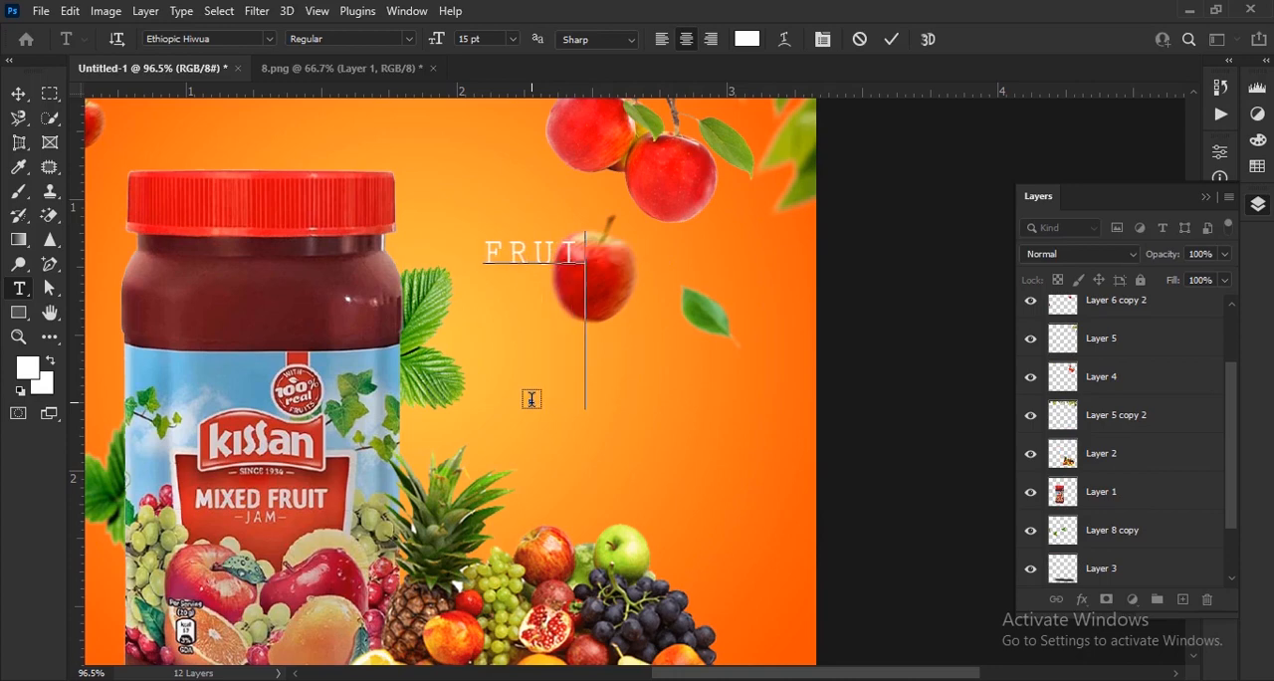
pyautogui.write('T')
pyautogui.click(891, 40)
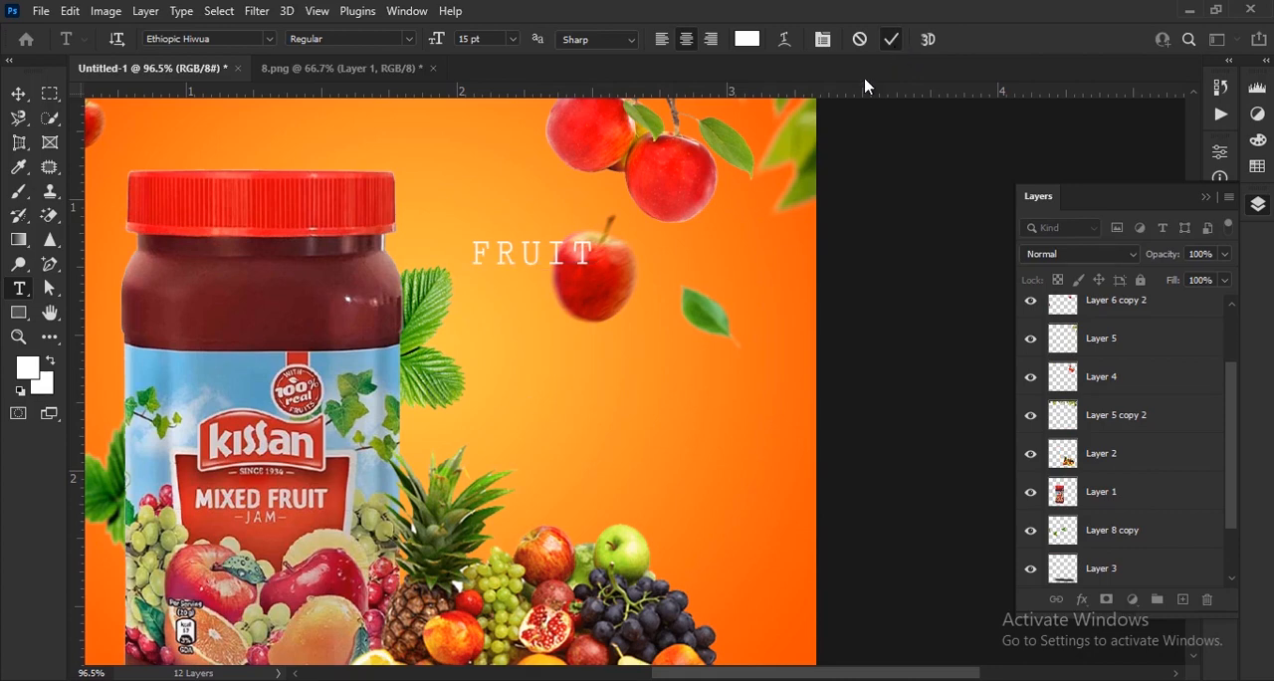
pyautogui.press('v')
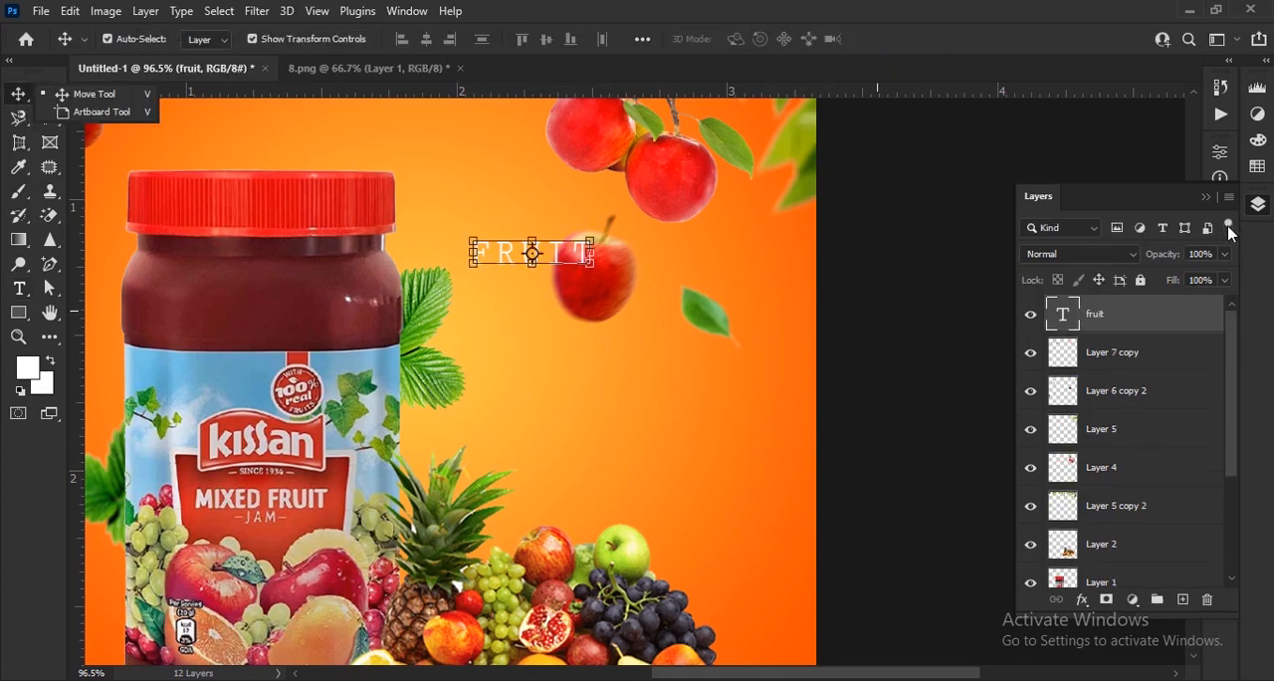
# Enlarge the FRUIT text to 46 pt and move it below the falling apple, beside the jar label.
pyautogui.click(1259, 204)
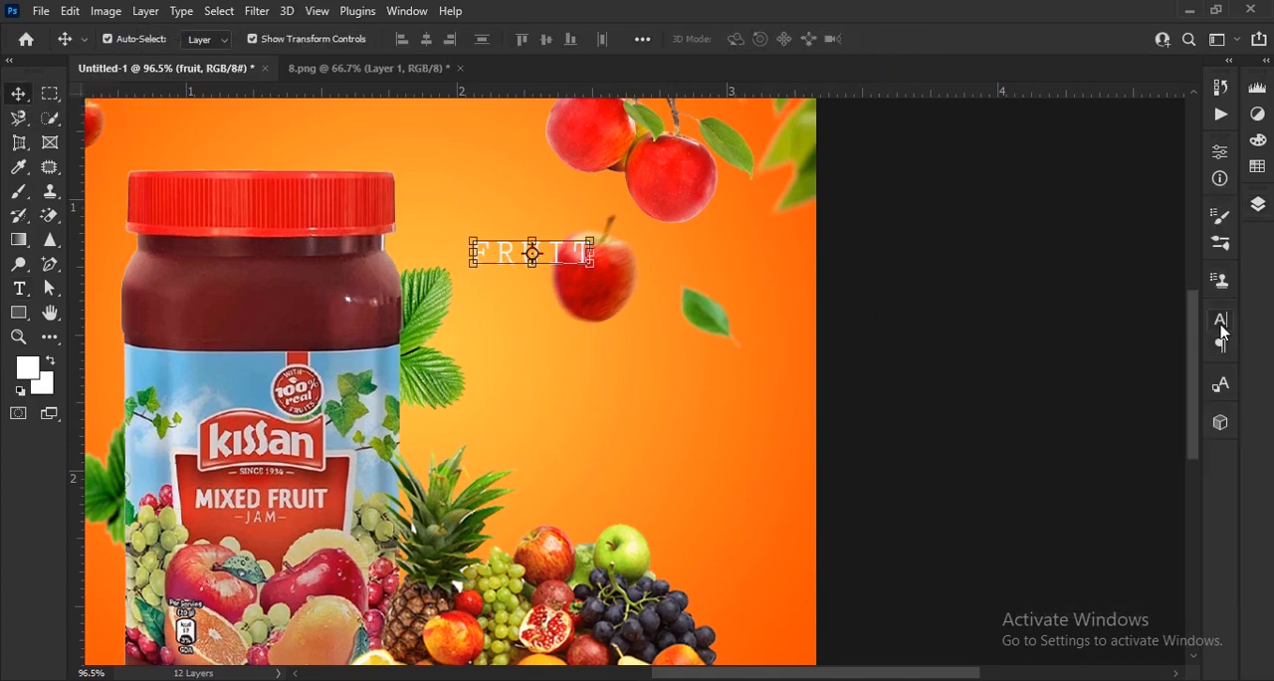
pyautogui.click(1221, 323)
pyautogui.moveTo(1009, 372); pyautogui.dragTo(1039, 370)
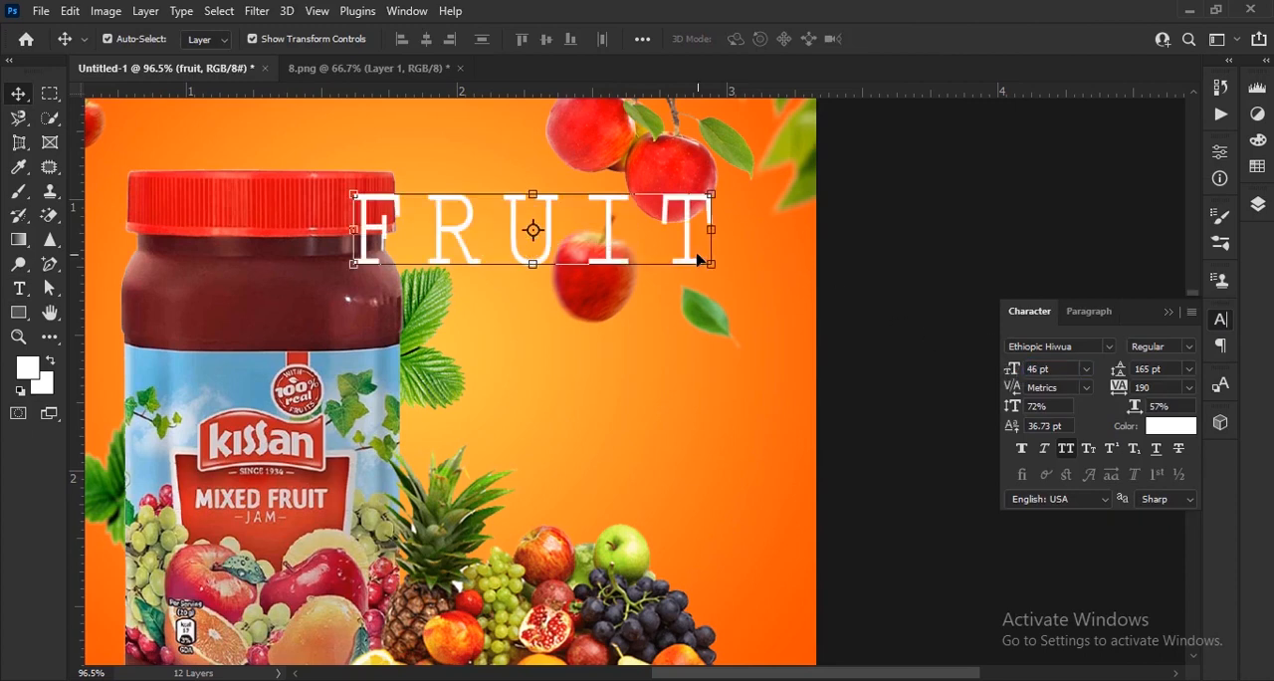
pyautogui.moveTo(690, 257); pyautogui.dragTo(766, 422)
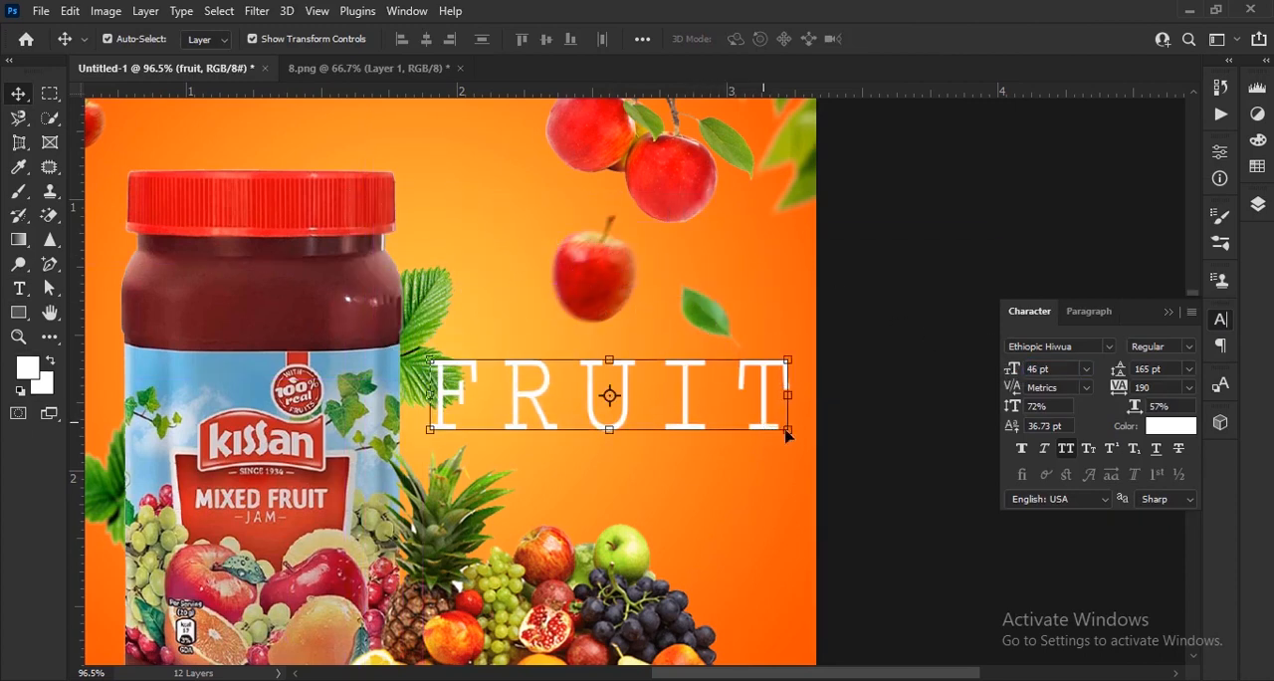
# Change the font of the FRUIT text to Franklin Gothic Demi.
pyautogui.scroll(1, 857, 339)
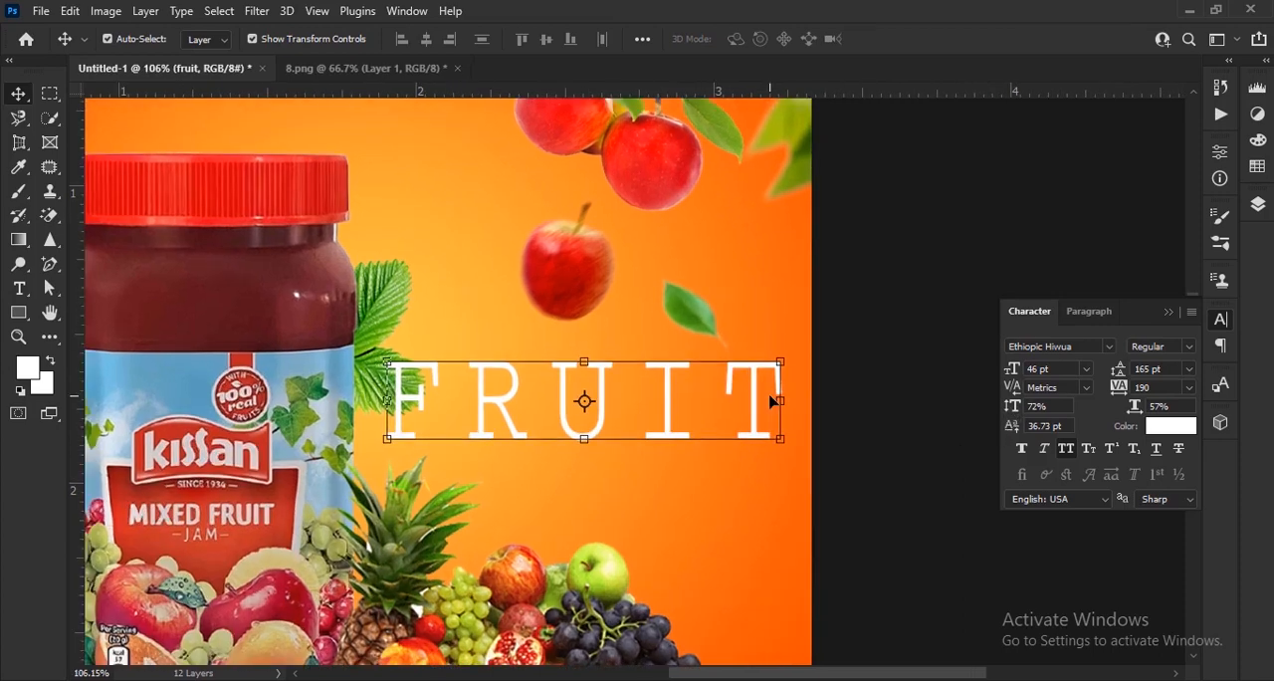
pyautogui.click(1109, 347)
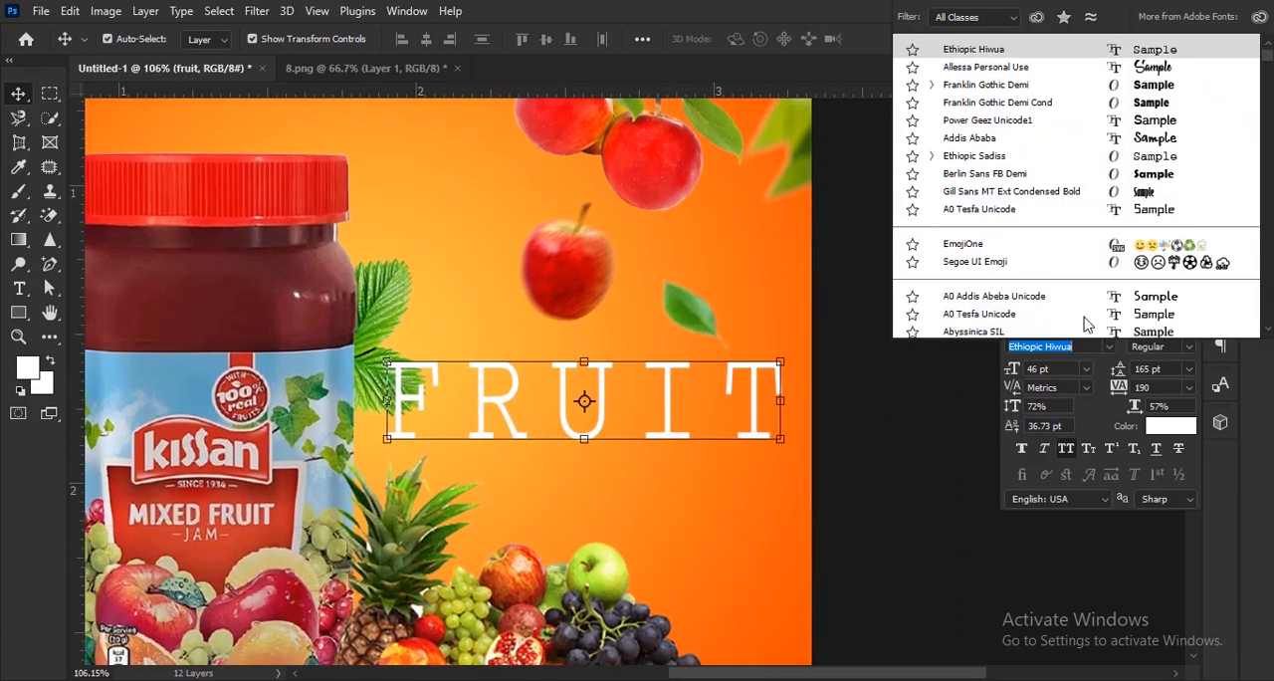
pyautogui.click(991, 82)
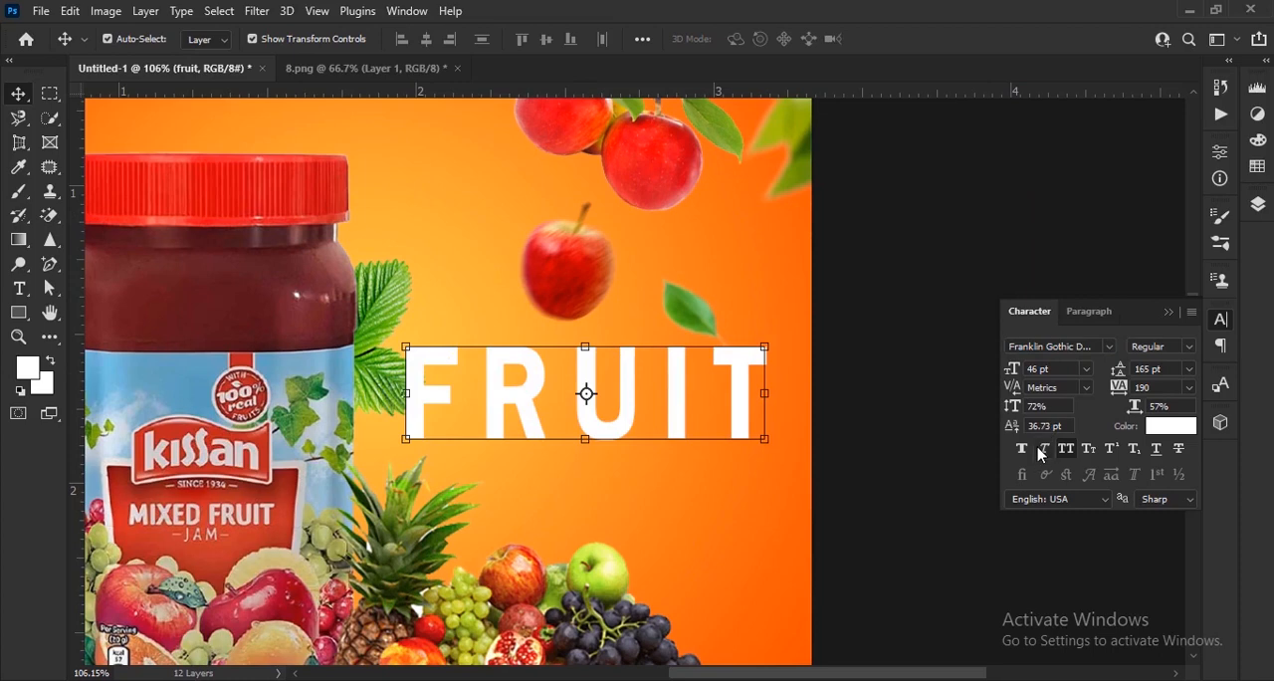
# Recolor the FRUIT text with a red sampled from the jar lid and darkened to a deep red.
pyautogui.click(1162, 429)
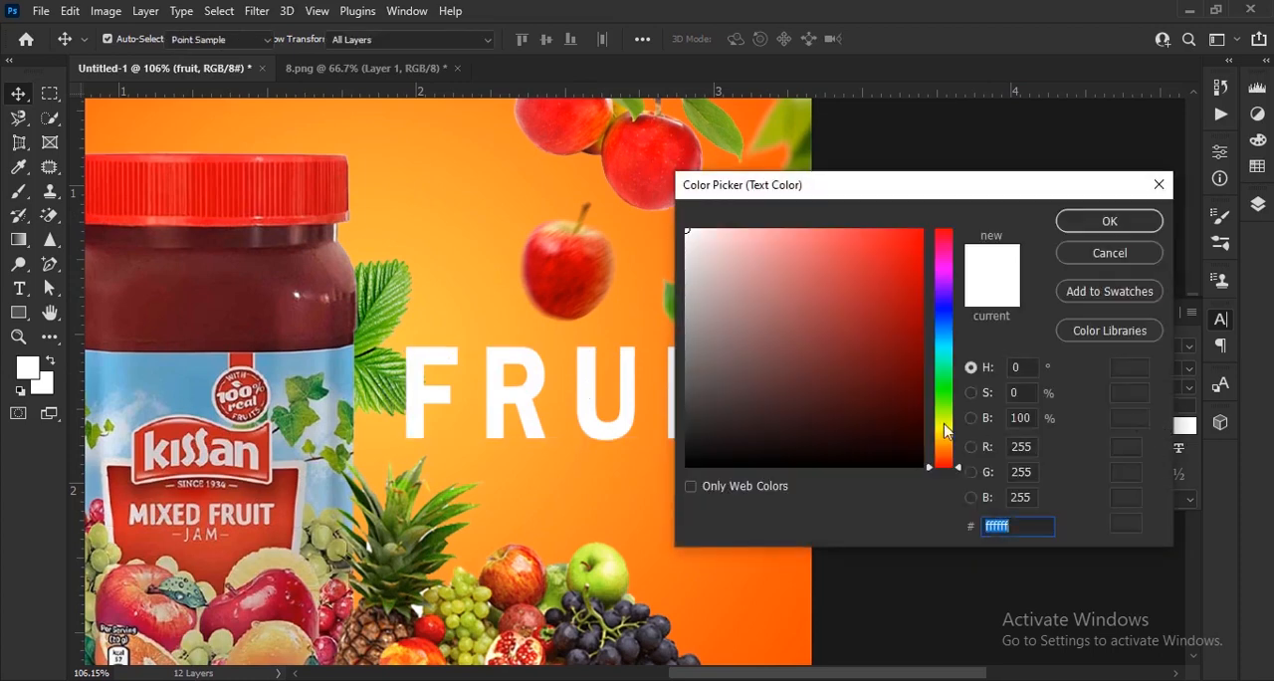
pyautogui.click(264, 296)
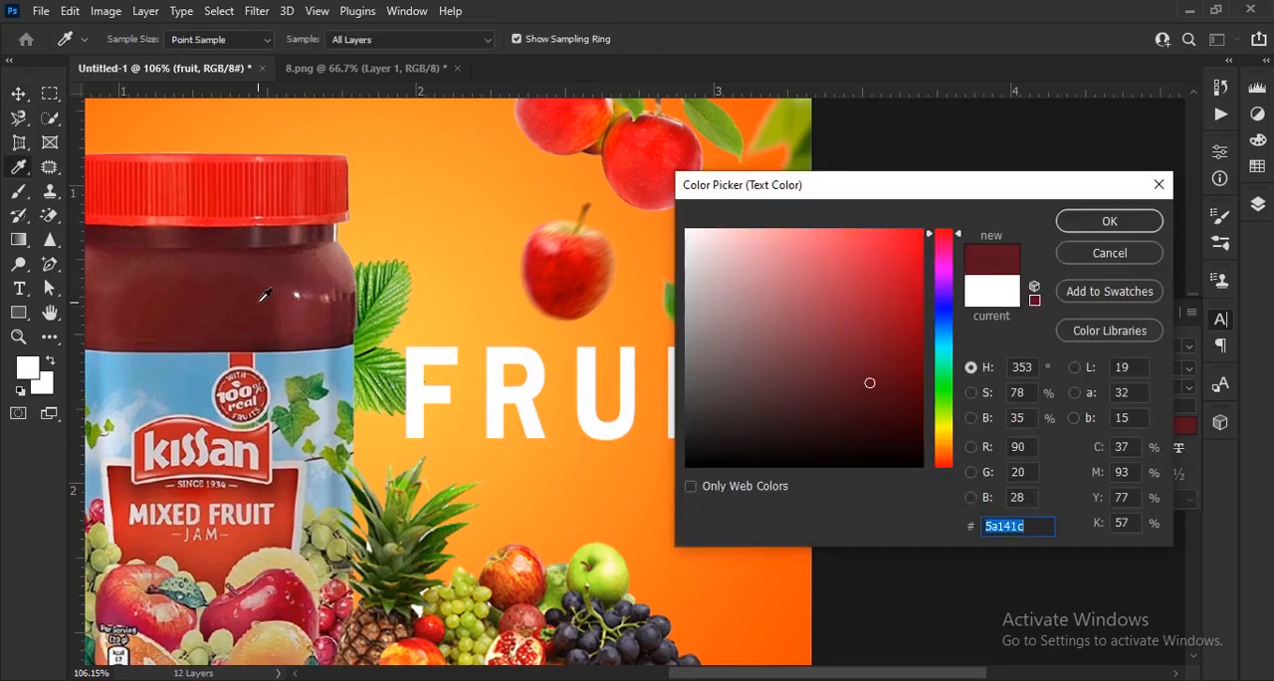
pyautogui.moveTo(869, 384); pyautogui.dragTo(925, 349)
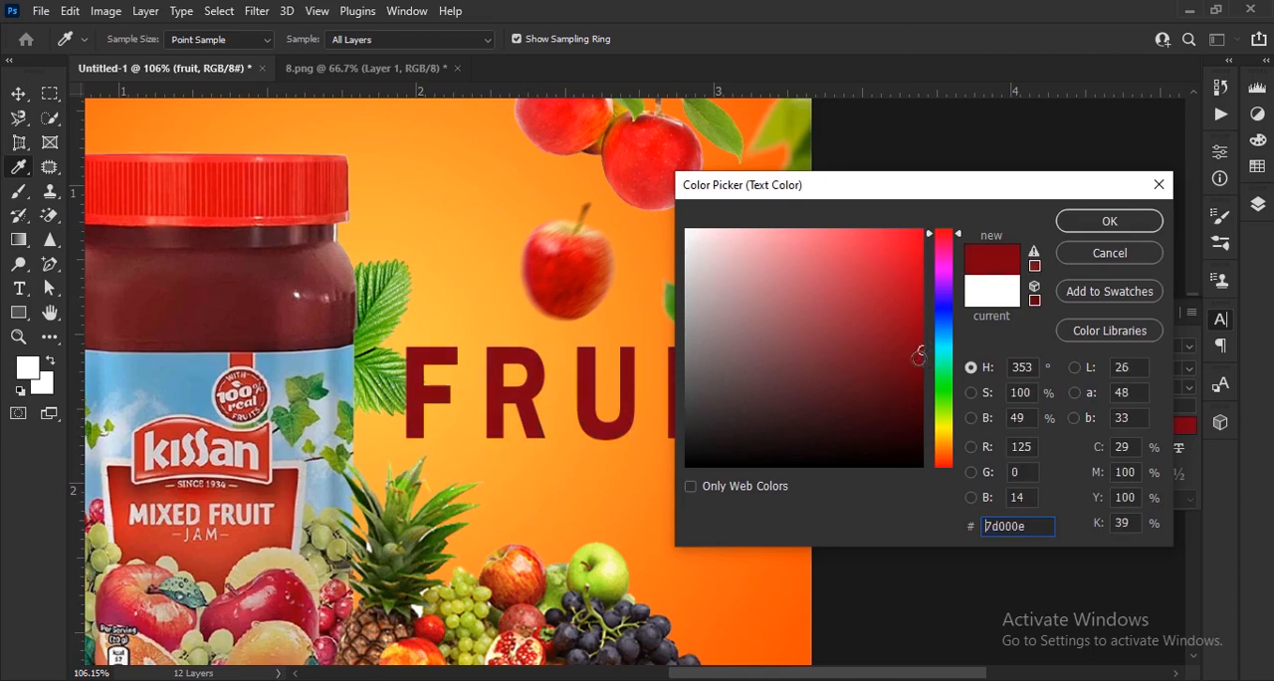
pyautogui.click(283, 187)
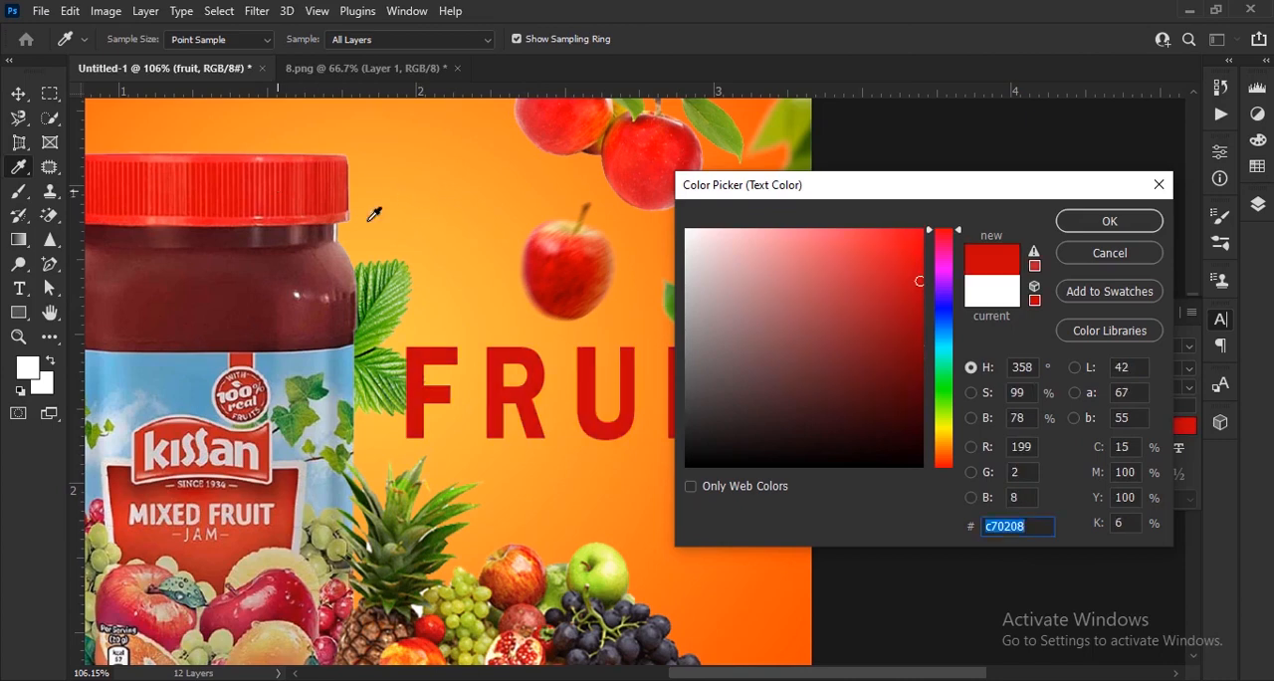
pyautogui.moveTo(906, 286)
pyautogui.mouseDown()
pyautogui.moveTo(922, 330)
pyautogui.moveTo(937, 334)
pyautogui.moveTo(919, 320)
pyautogui.mouseUp()
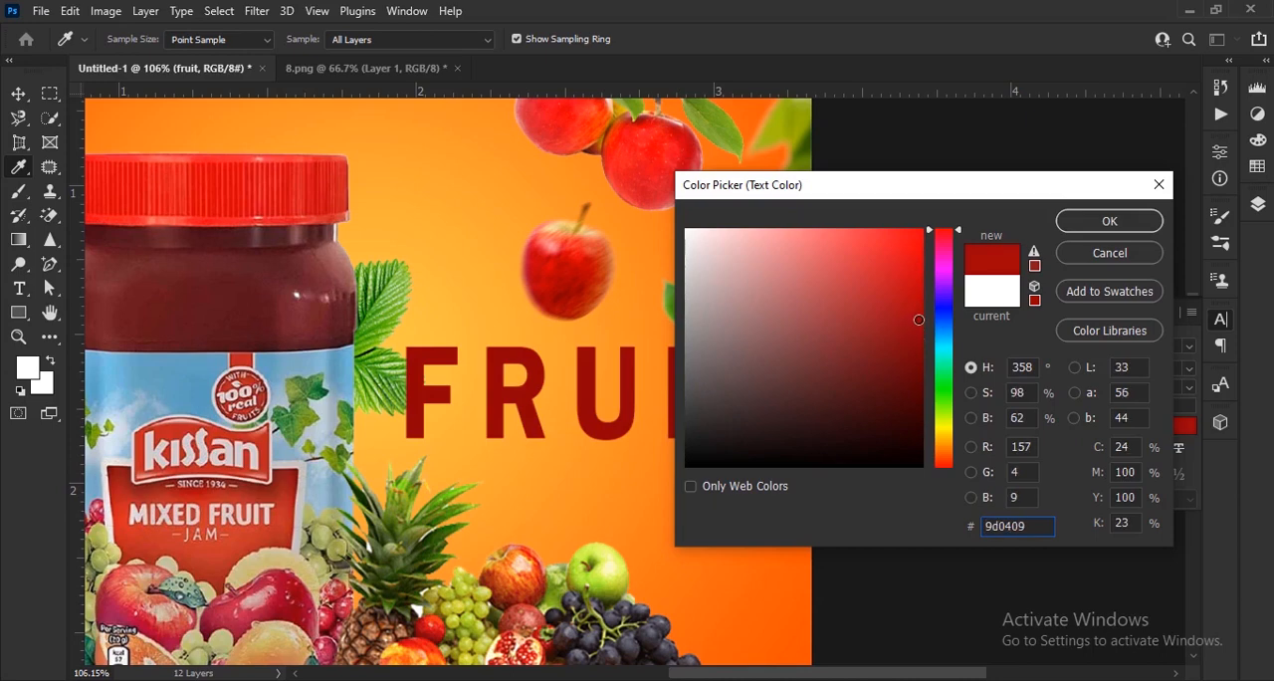
pyautogui.moveTo(919, 320); pyautogui.dragTo(919, 330)
pyautogui.click(1109, 220)
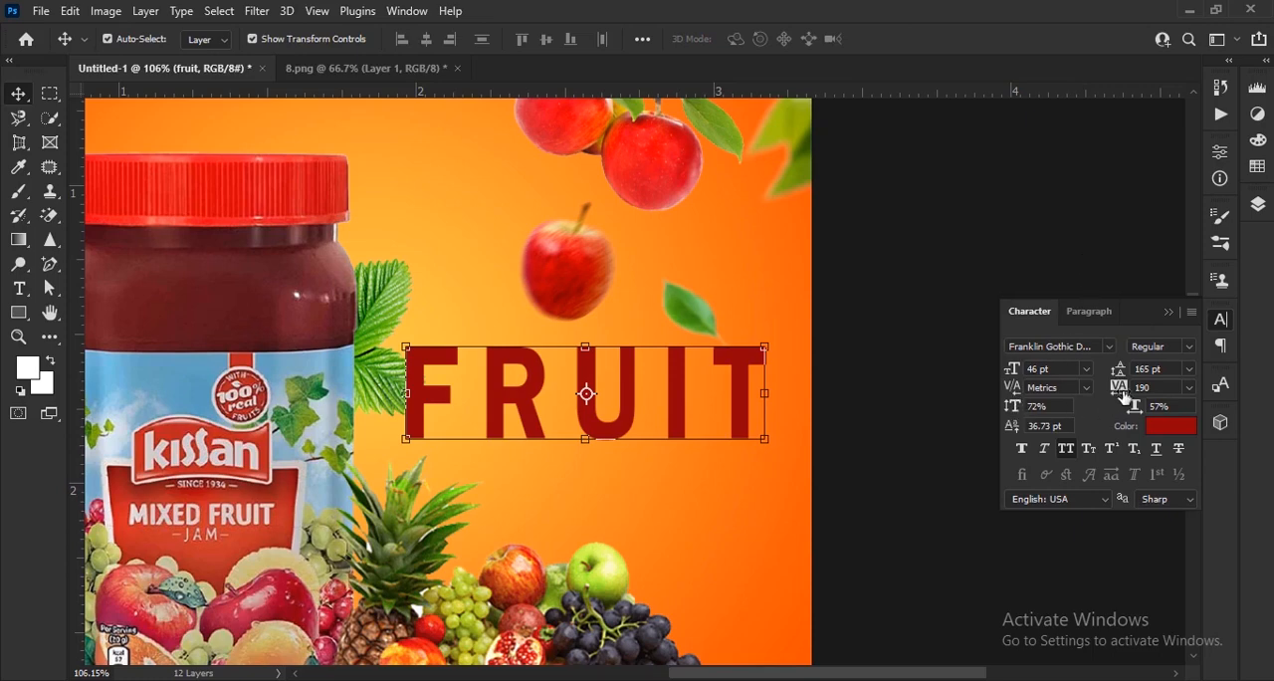
# Set the FRUIT text's tracking to 30 and vertical scale to 115%, and lower it onto the fruit pile.
pyautogui.moveTo(1125, 398); pyautogui.dragTo(1120, 392)
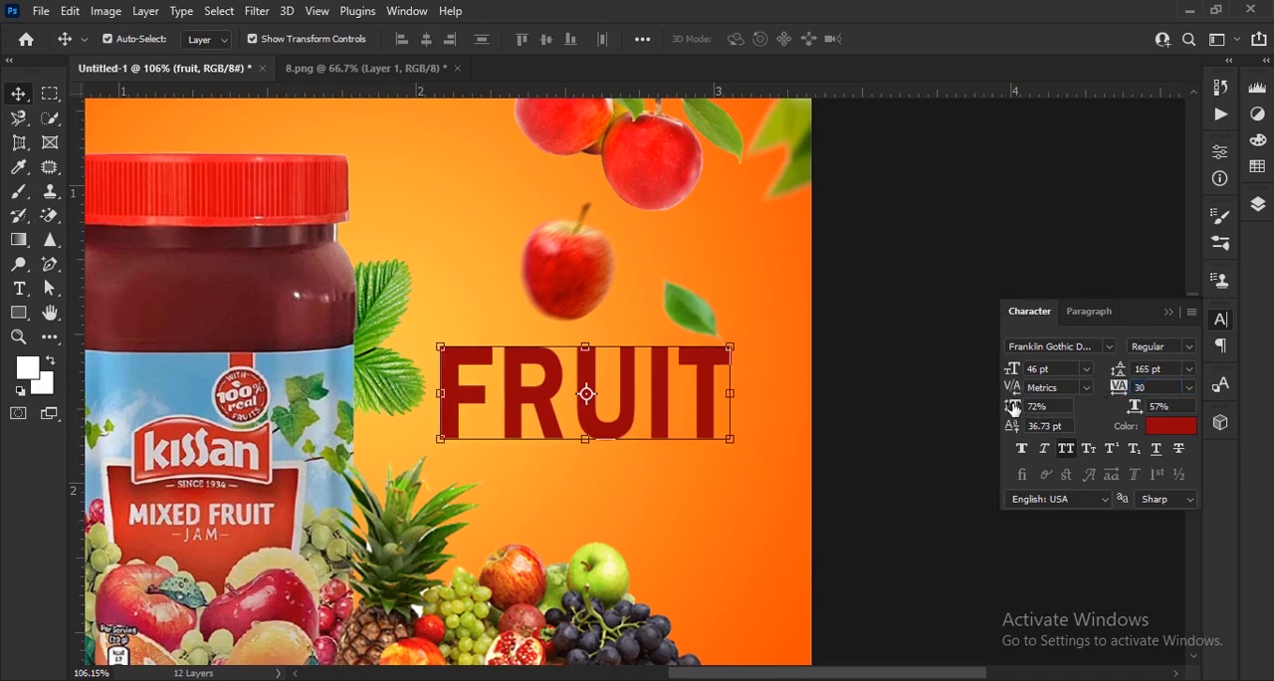
pyautogui.moveTo(1014, 408); pyautogui.dragTo(1041, 398)
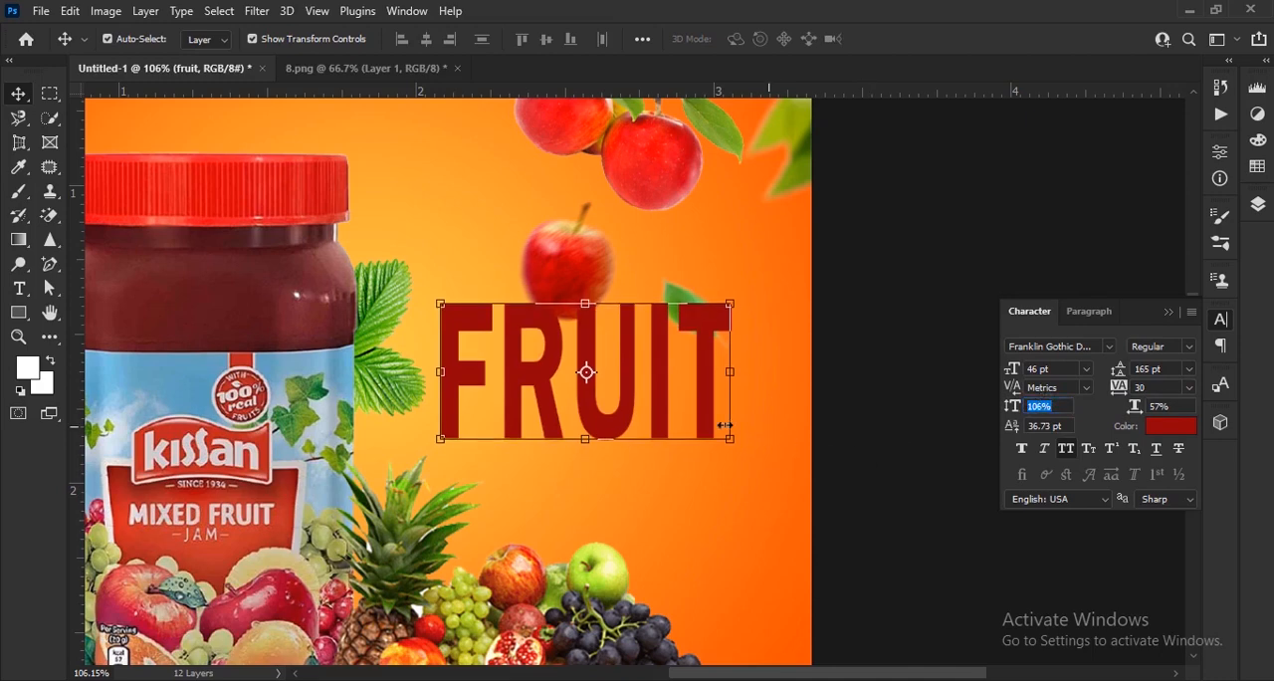
pyautogui.moveTo(707, 409); pyautogui.dragTo(703, 520)
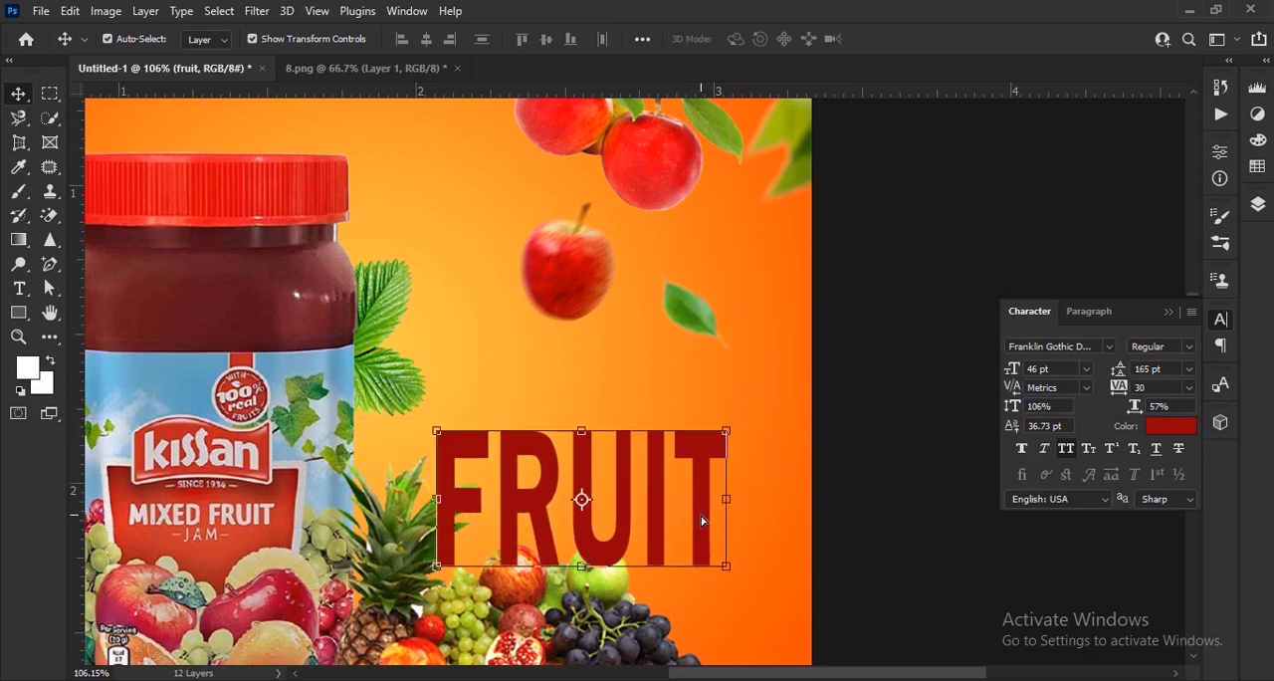
pyautogui.moveTo(1013, 406); pyautogui.dragTo(1015, 403)
# Apply faux bold to the FRUIT text at 49 pt, move it slightly down, and deselect it.
pyautogui.click(1027, 451)
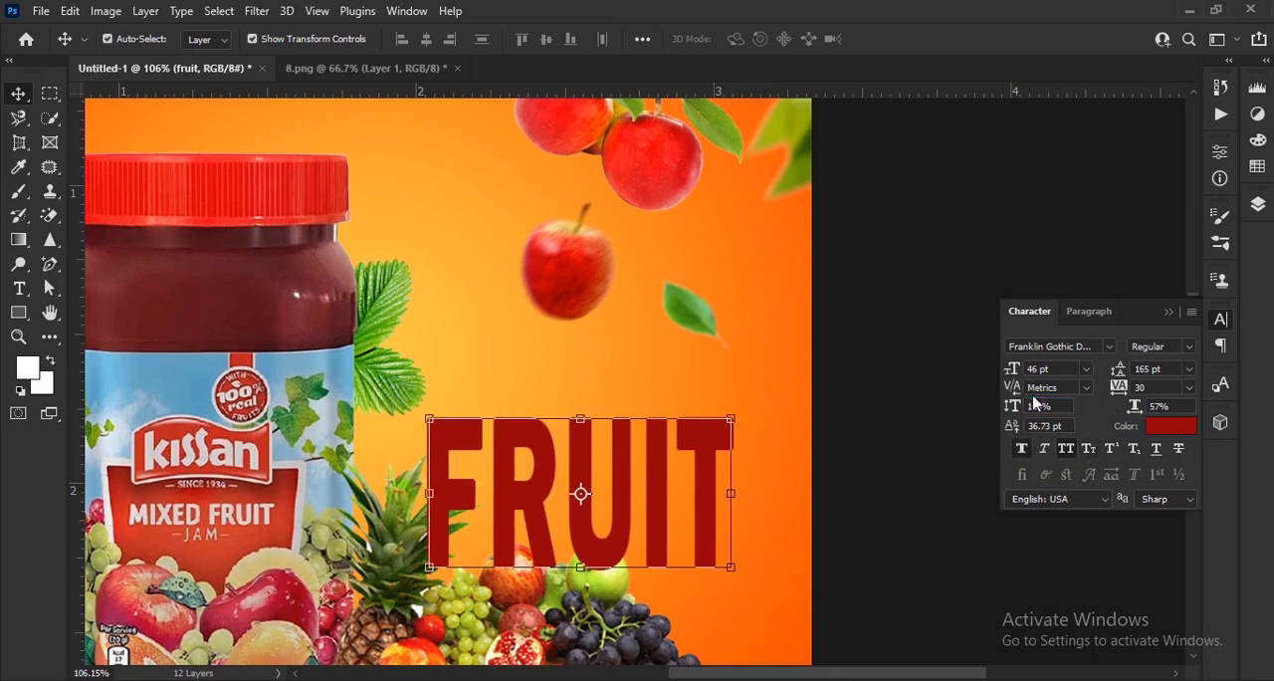
pyautogui.moveTo(1010, 374); pyautogui.dragTo(1014, 373)
pyautogui.click(663, 480)
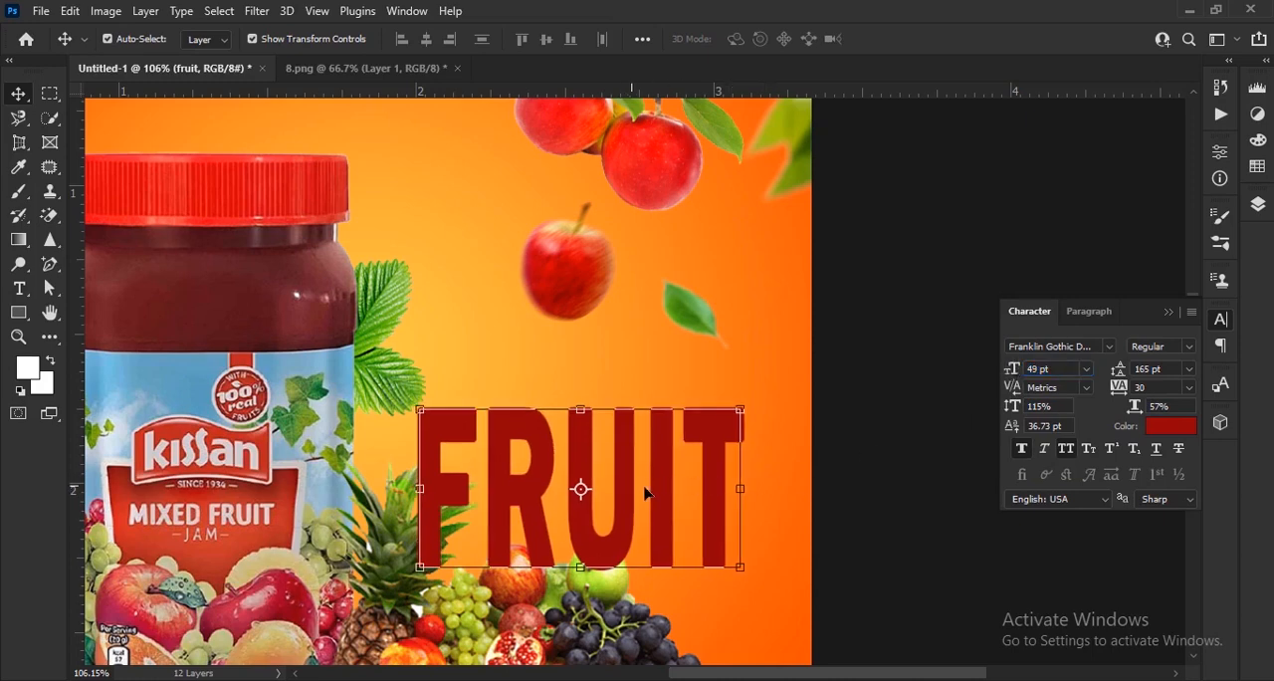
pyautogui.moveTo(657, 489)
pyautogui.mouseDown()
pyautogui.moveTo(677, 496)
pyautogui.moveTo(656, 501)
pyautogui.mouseUp()
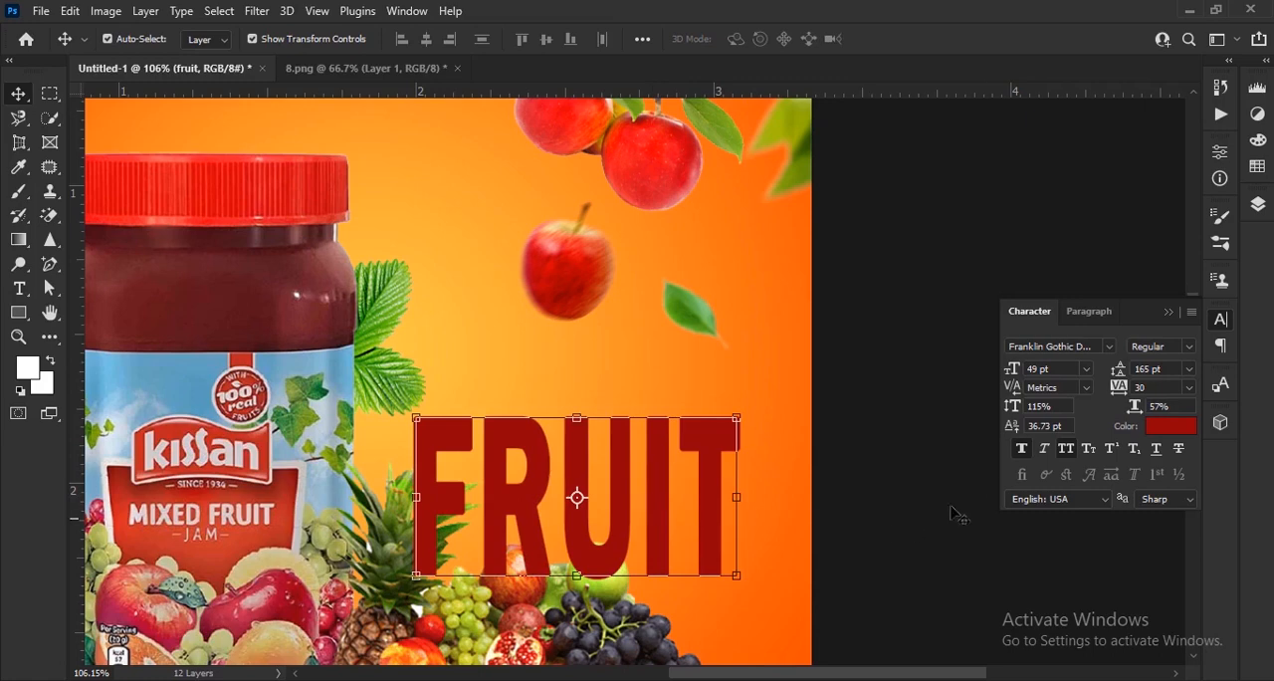
pyautogui.click(1022, 450)
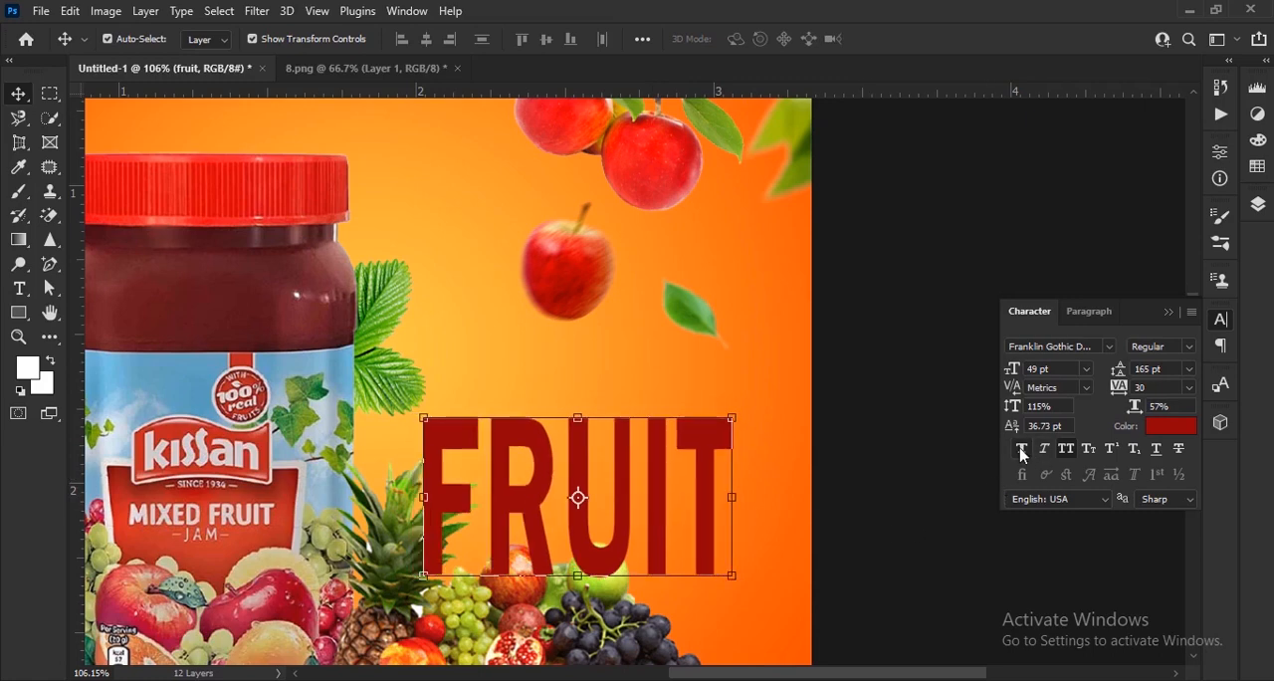
pyautogui.click(1022, 450)
pyautogui.click(907, 568)
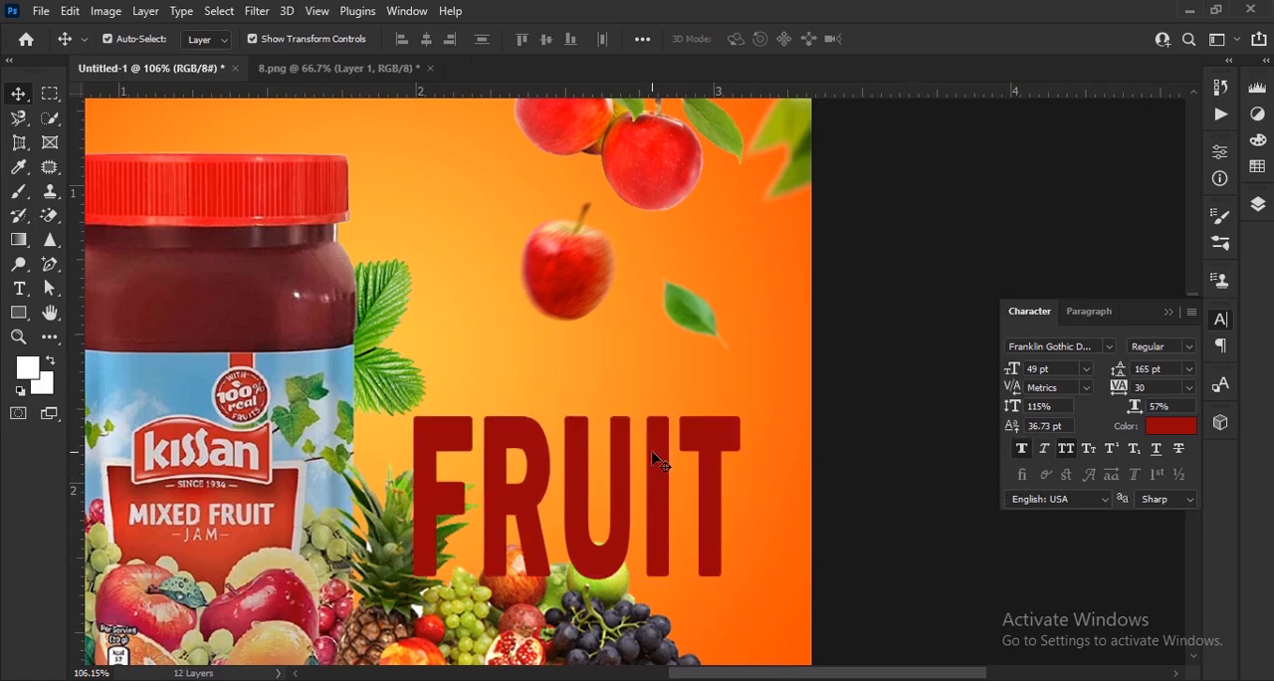
# Move the fruit text layer below Layer 2 so the word sits behind the fruit pile.
pyautogui.hotkey('ctrl', '0')
pyautogui.scroll(5, 866, 454)
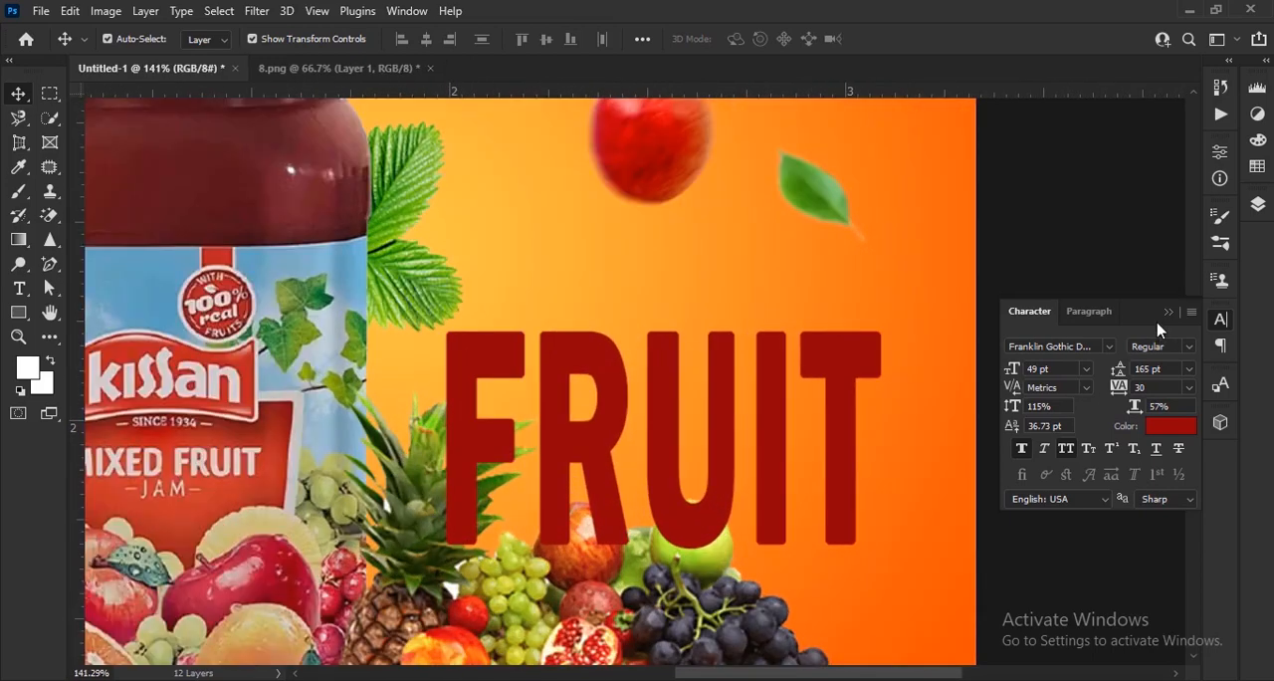
pyautogui.click(1168, 314)
pyautogui.click(1257, 204)
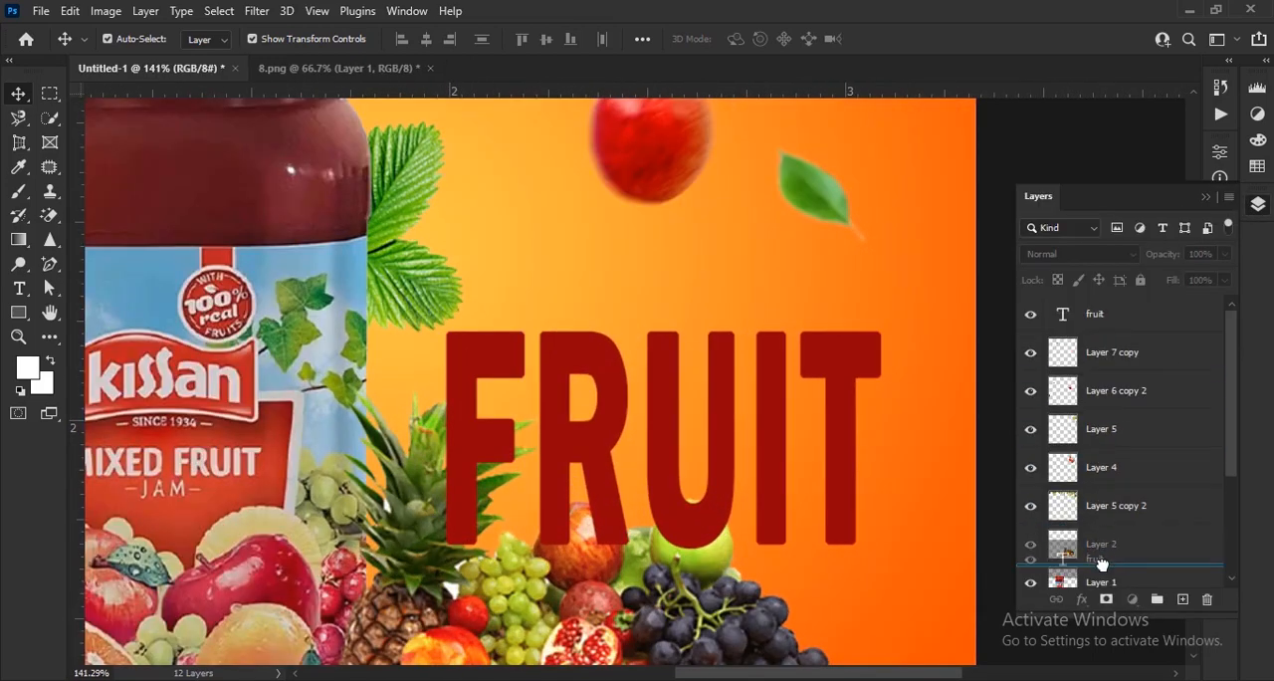
pyautogui.moveTo(1103, 566); pyautogui.dragTo(1106, 566)
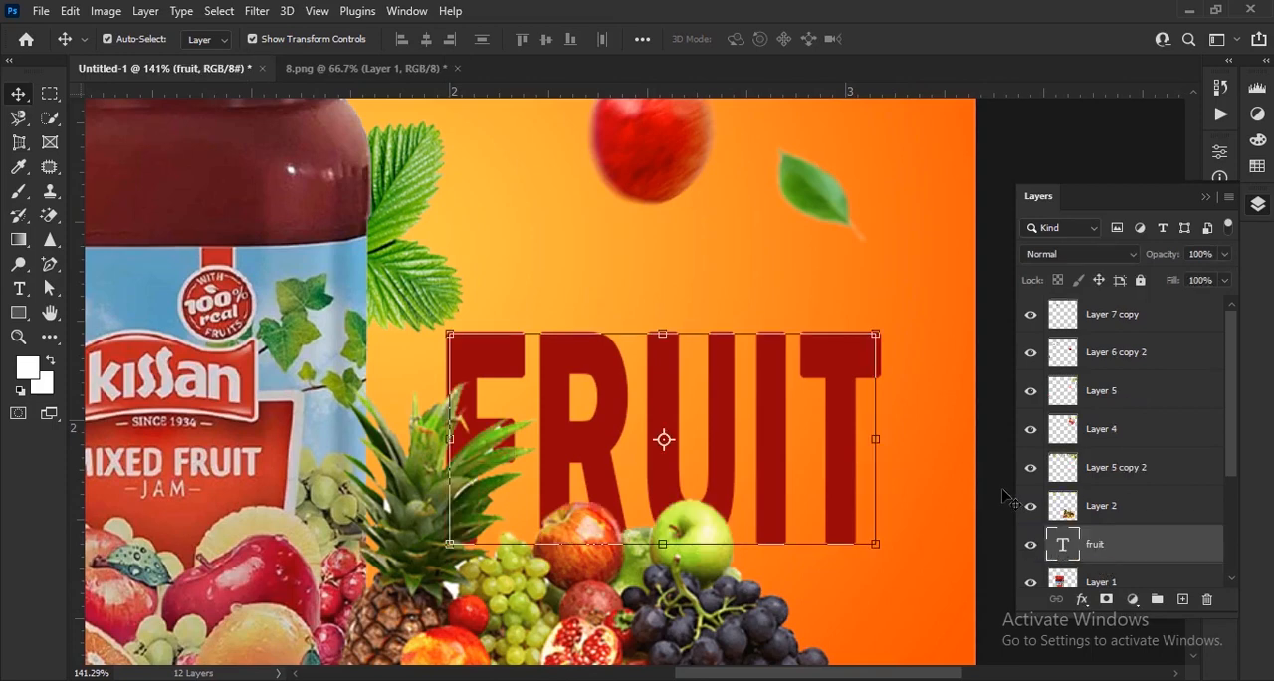
# Nudge the FRUIT text slightly to the right, away from the jar, and deselect it.
pyautogui.click(735, 458)
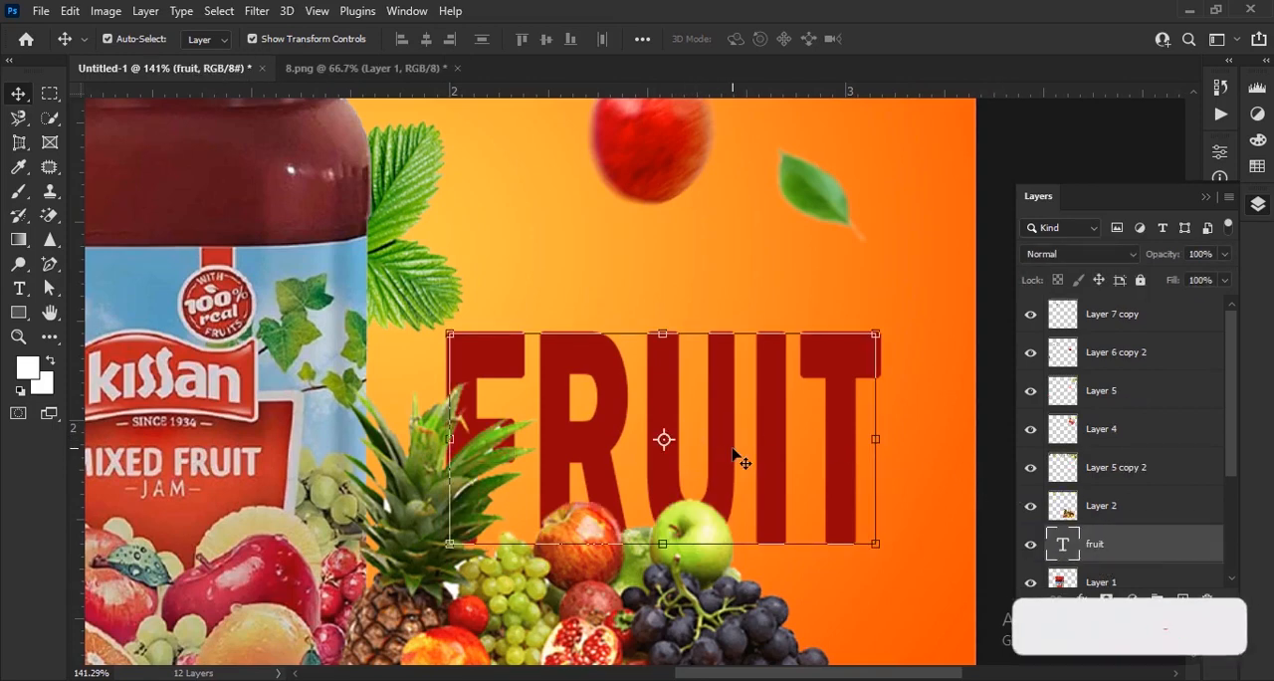
pyautogui.press('Right')
pyautogui.press('Right')
pyautogui.press('Right')
pyautogui.press('Right')
pyautogui.press('Right')
pyautogui.press('Right')
pyautogui.press('Right')
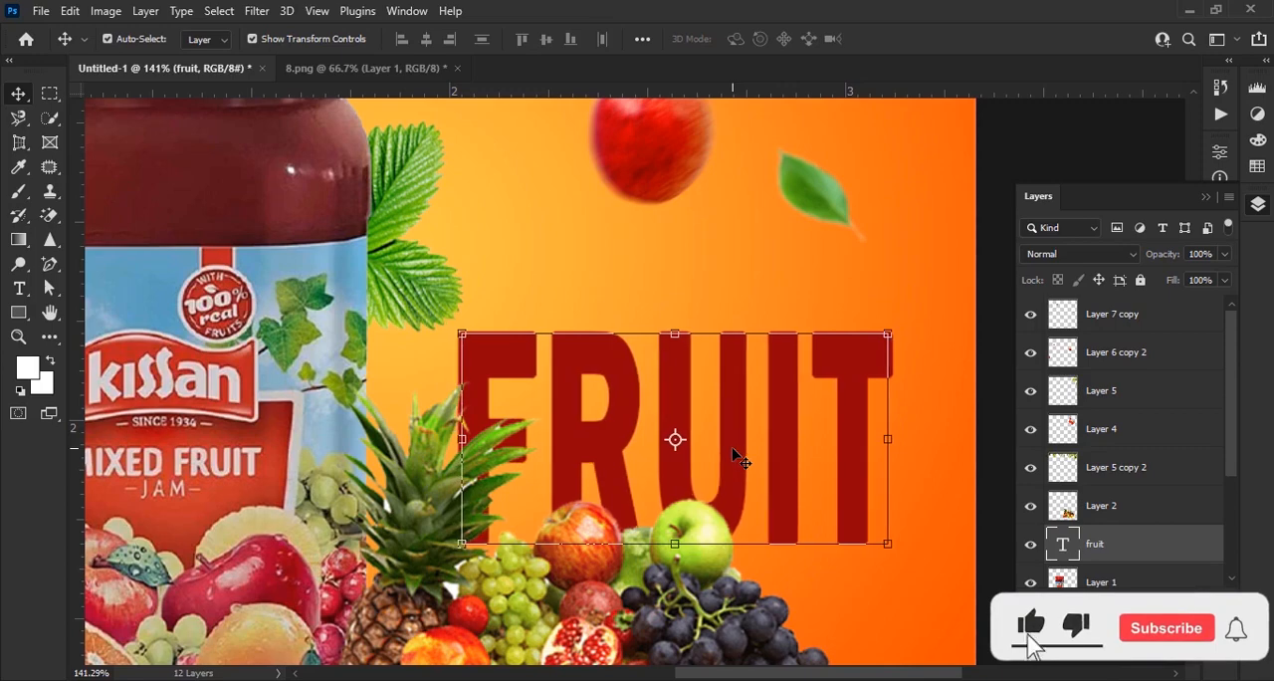
pyautogui.scroll(-3, 582, 383)
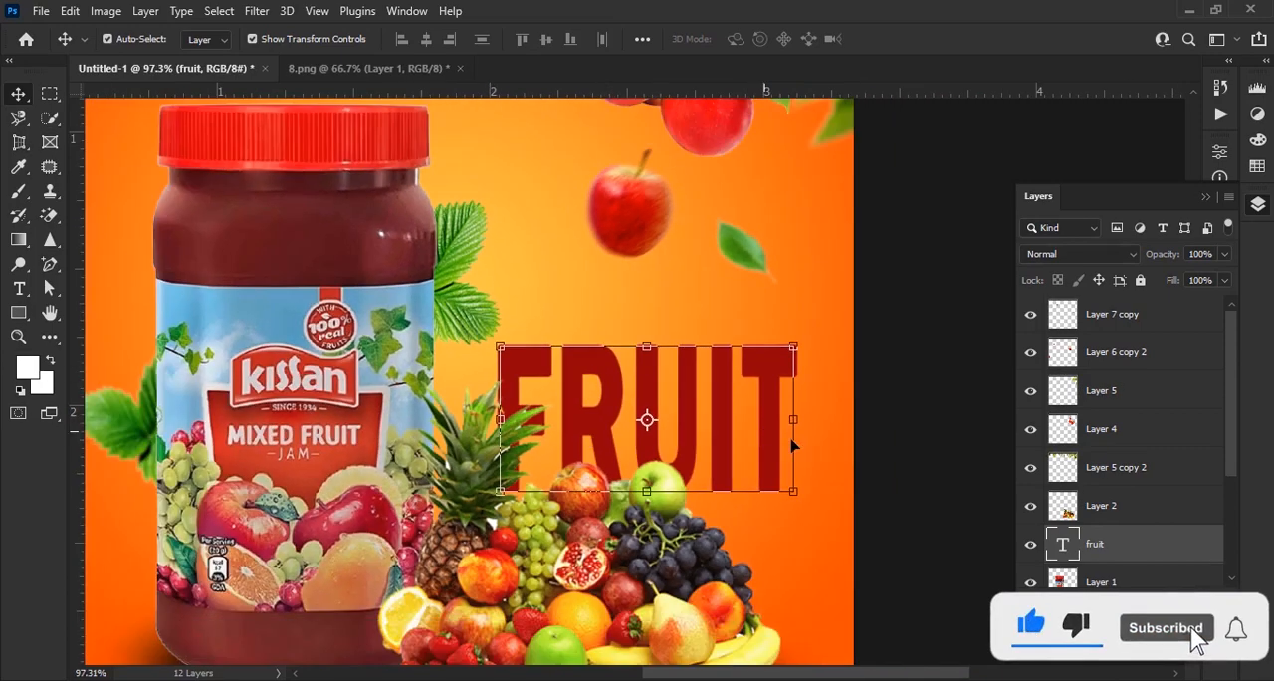
pyautogui.click(900, 490)
pyautogui.scroll(-3, 900, 490)
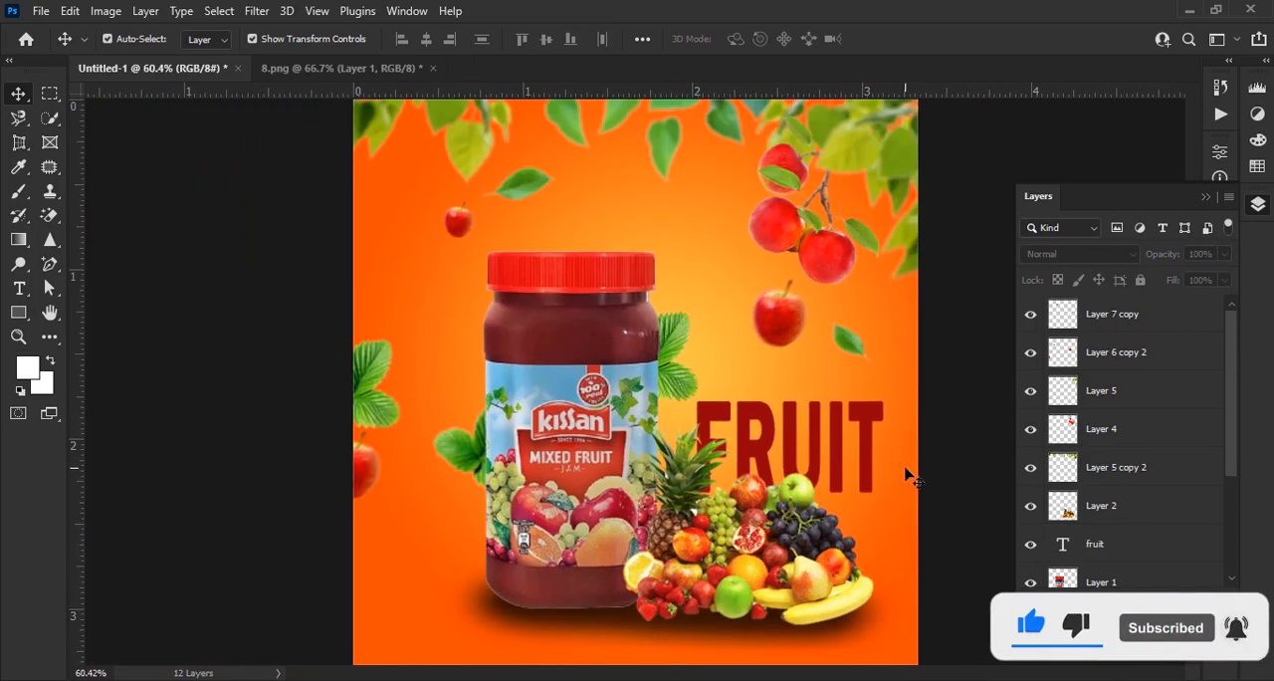
# Copy the three-leaf image from 8.png into the poster, over the fruit pile and headline.
pyautogui.scroll(1, 905, 468)
pyautogui.click(341, 69)
pyautogui.moveTo(487, 394); pyautogui.dragTo(551, 276)
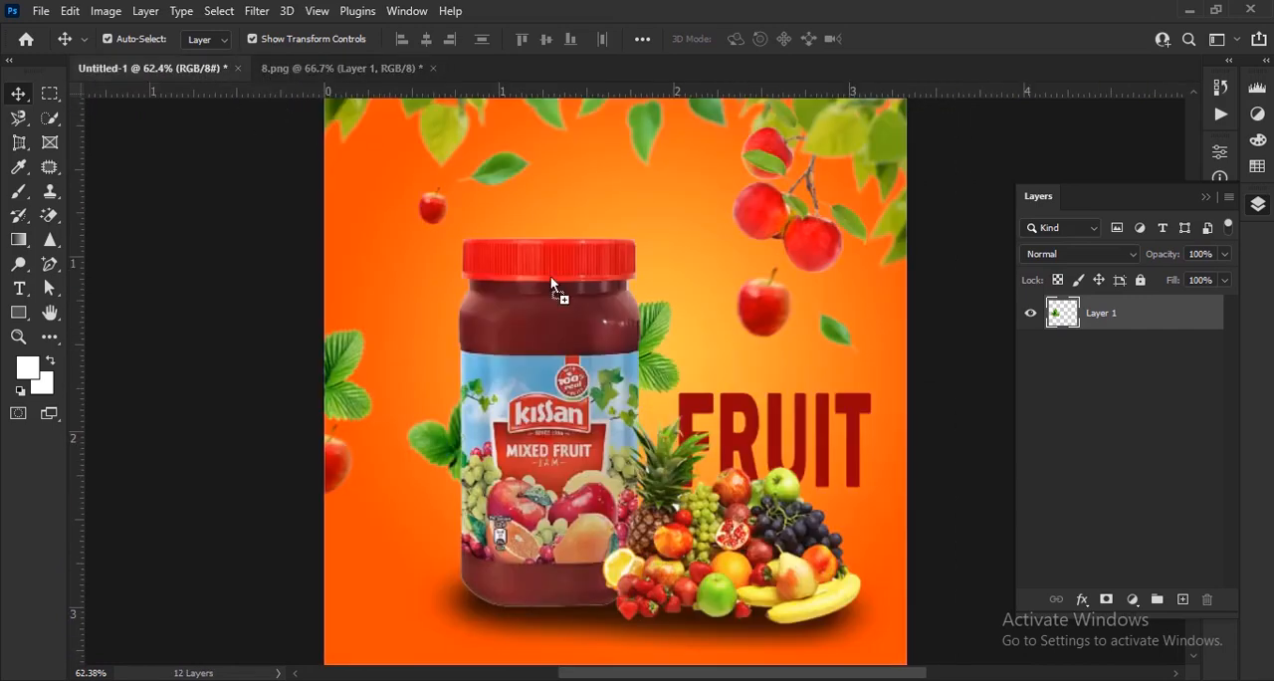
pyautogui.moveTo(789, 480); pyautogui.dragTo(789, 482)
pyautogui.scroll(2, 789, 482)
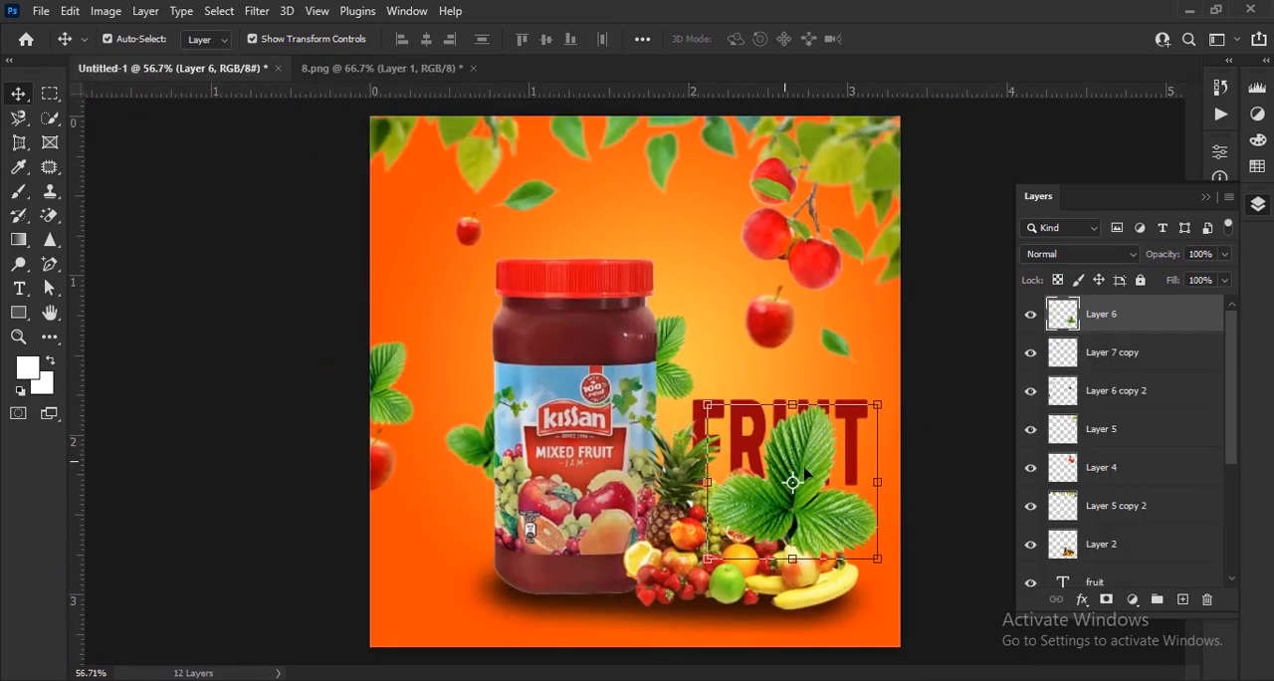
# Move the new leaf layer, Layer 6, directly below the fruit text layer in the stacking order.
pyautogui.moveTo(1088, 319); pyautogui.dragTo(1116, 528)
pyautogui.scroll(-2, 1149, 490)
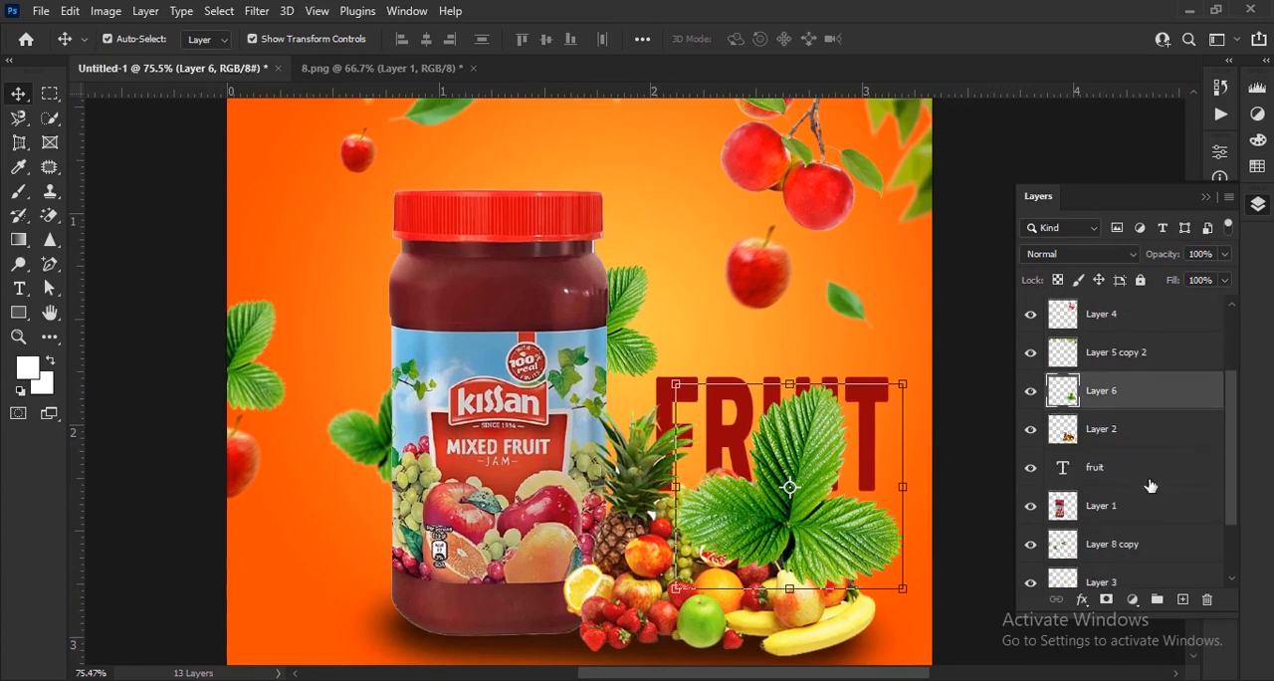
pyautogui.moveTo(1135, 399); pyautogui.dragTo(1123, 486)
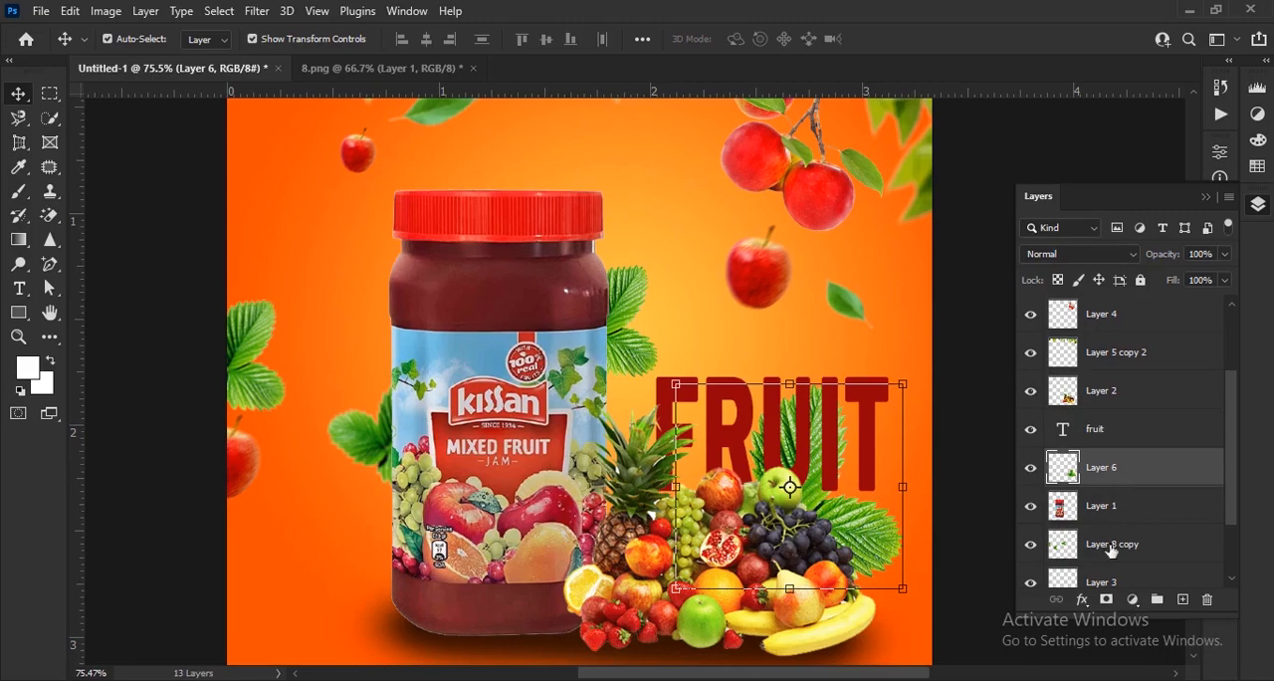
# Scale the Layer 6 leaves to about 53% and position them behind the F and R, just above the fruit pile.
pyautogui.scroll(4, 804, 482)
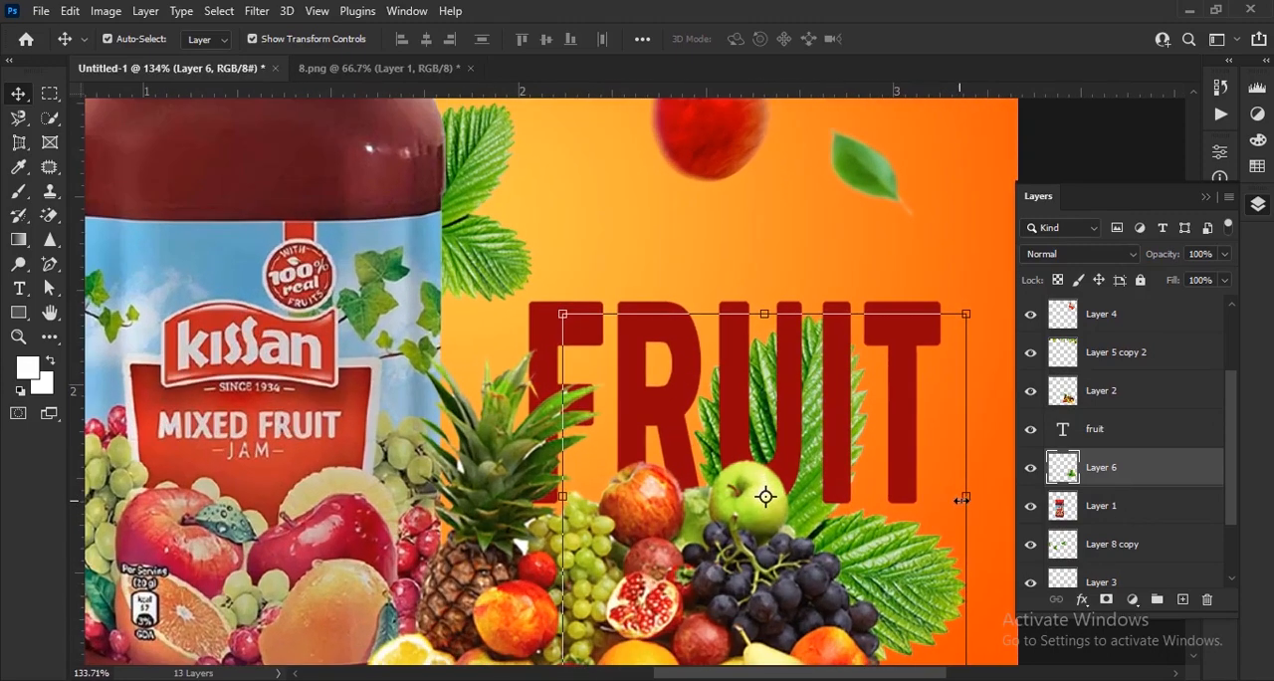
pyautogui.moveTo(966, 497); pyautogui.dragTo(888, 497)
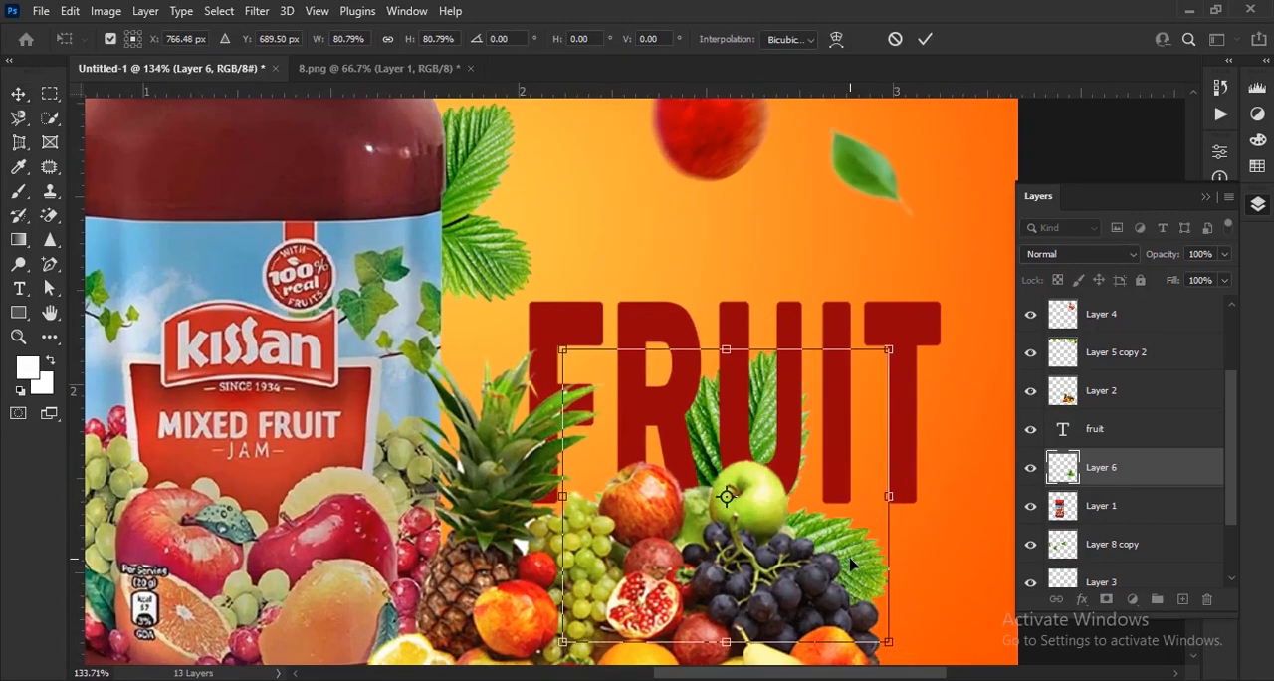
pyautogui.moveTo(802, 539)
pyautogui.mouseDown()
pyautogui.moveTo(726, 478)
pyautogui.moveTo(733, 469)
pyautogui.moveTo(796, 551)
pyautogui.mouseUp()
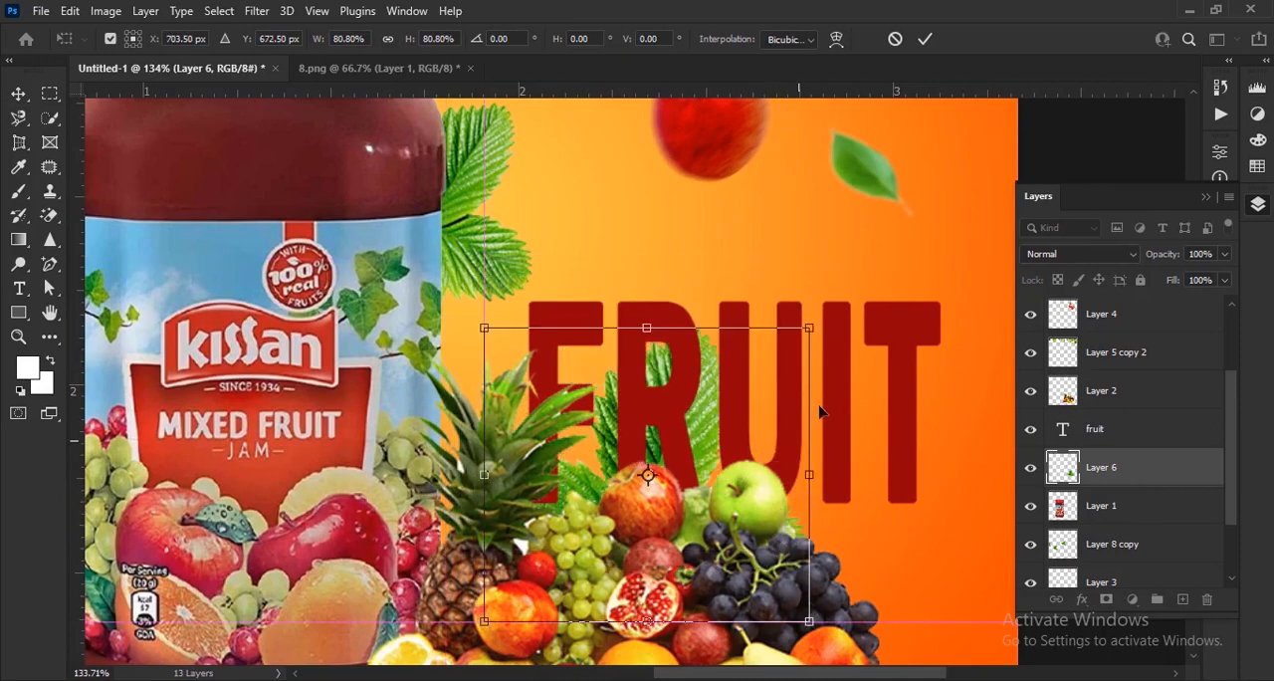
pyautogui.moveTo(818, 477); pyautogui.dragTo(696, 475)
pyautogui.moveTo(607, 453)
pyautogui.mouseDown()
pyautogui.moveTo(609, 438)
pyautogui.moveTo(626, 439)
pyautogui.mouseUp()
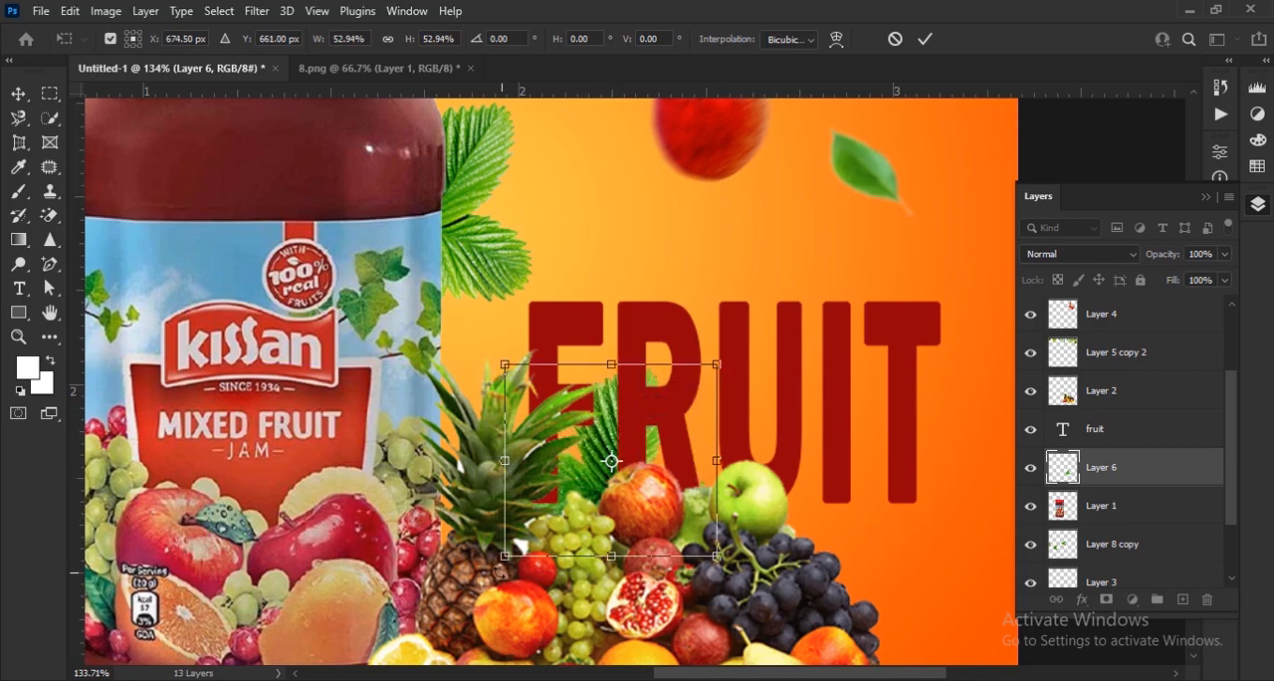
# Rotate the Layer 6 leaves about 45° counterclockwise, apply the transform and deselect the layer.
pyautogui.moveTo(474, 576); pyautogui.dragTo(598, 623)
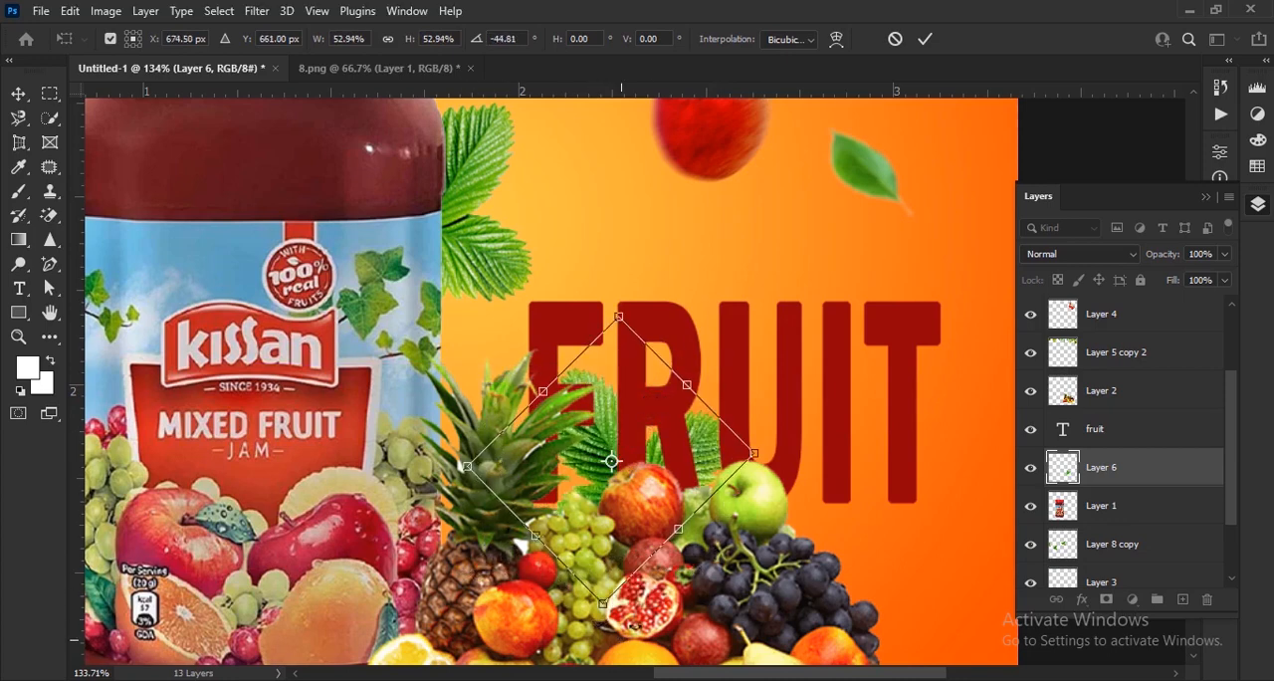
pyautogui.click(925, 39)
pyautogui.hotkey('ctrl', '0')
pyautogui.press('Delete')
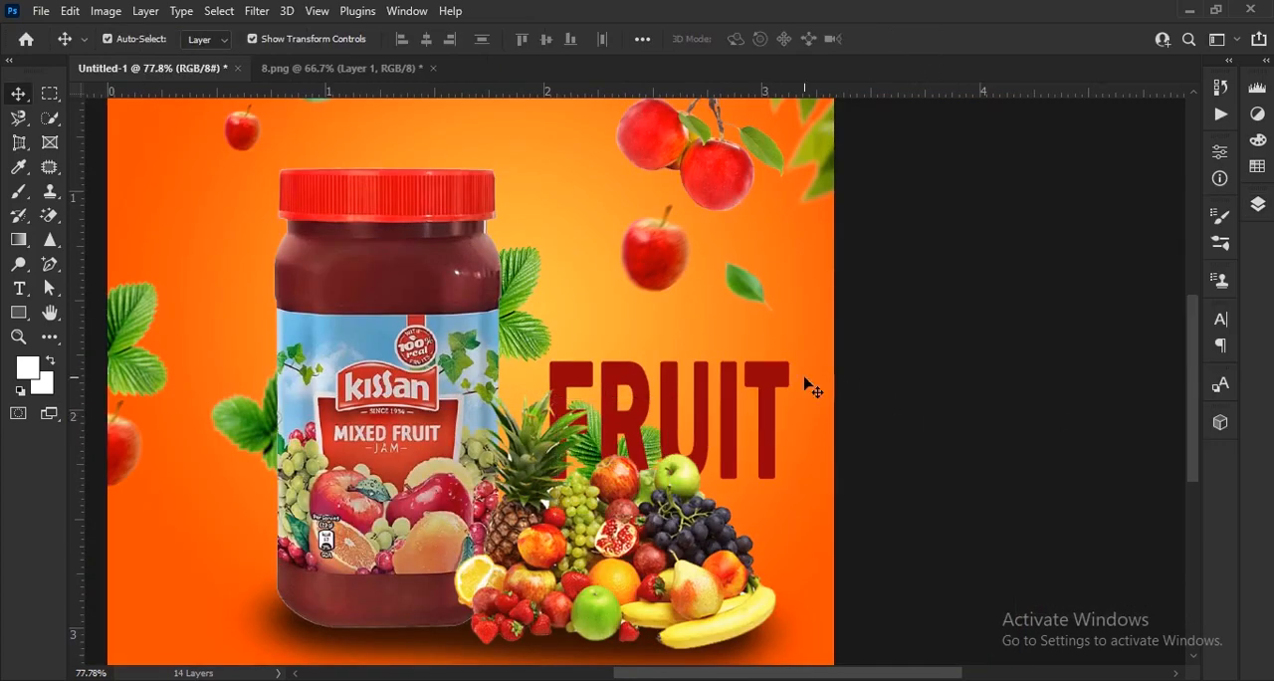
# Add a new text layer reading "jusy jusy" above the FRUIT headline.
pyautogui.keyDown('alt'); pyautogui.scroll(4, 805, 378); pyautogui.keyUp('alt')
pyautogui.moveTo(498, 398); pyautogui.dragTo(529, 415)
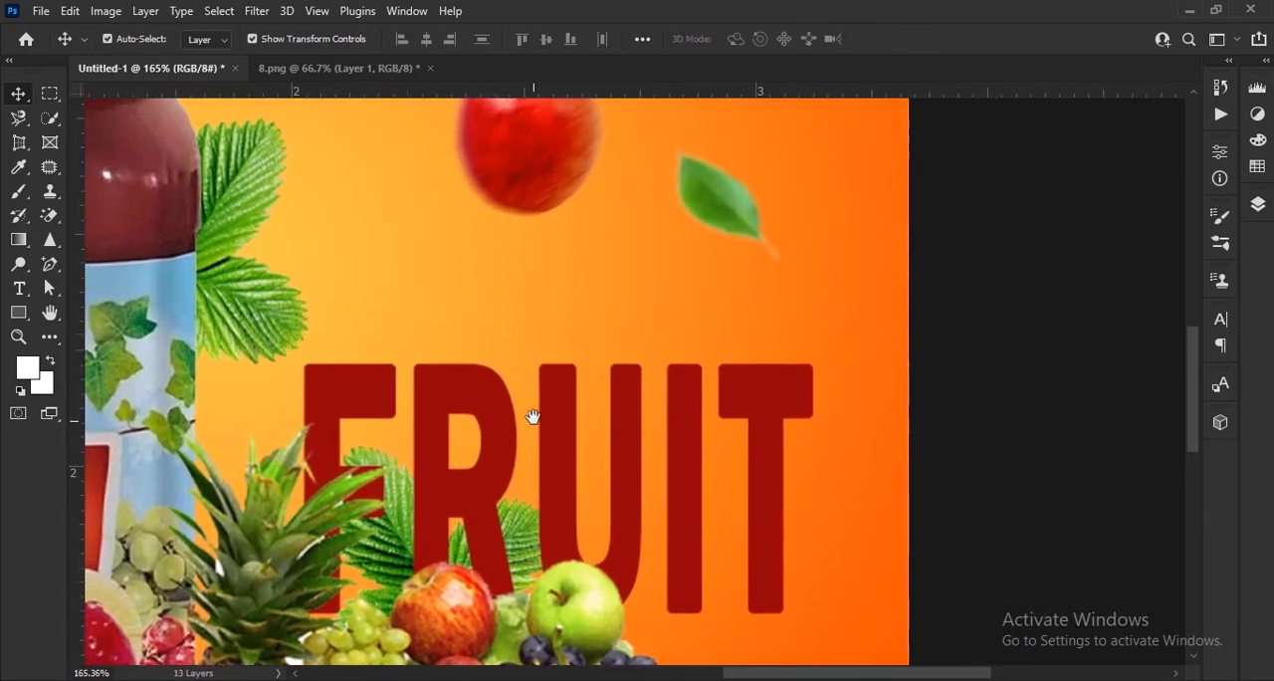
pyautogui.click(18, 289)
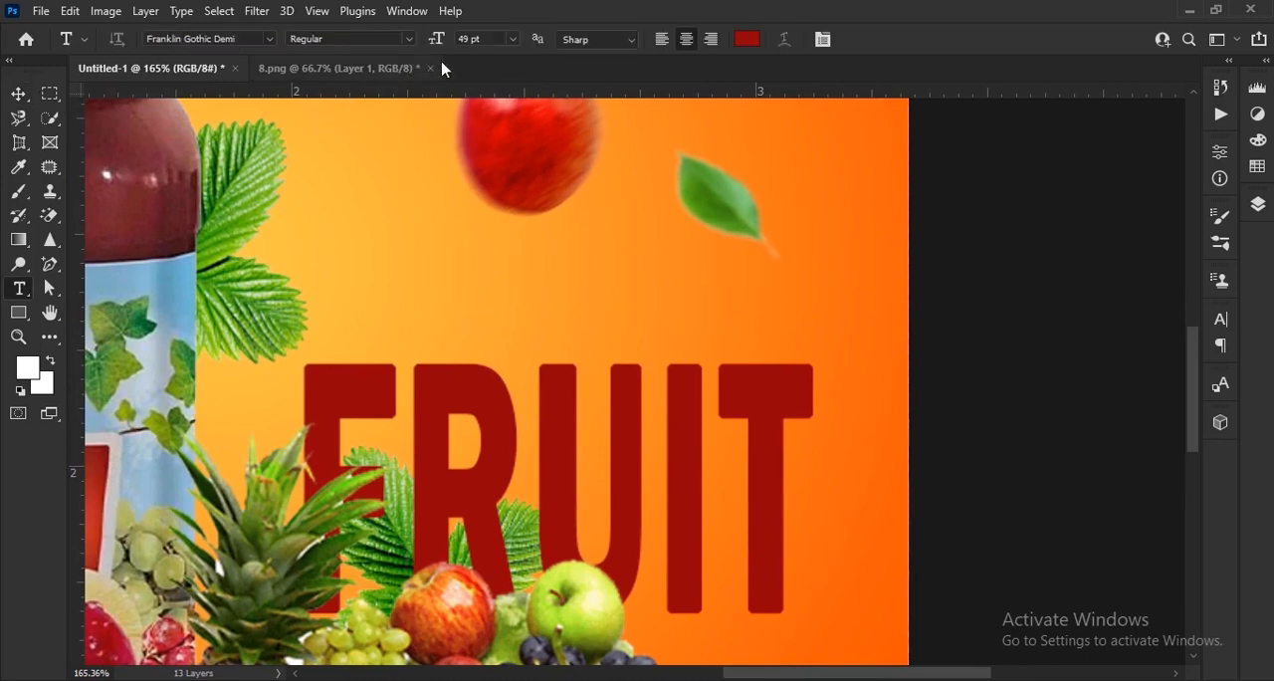
pyautogui.click(443, 297)
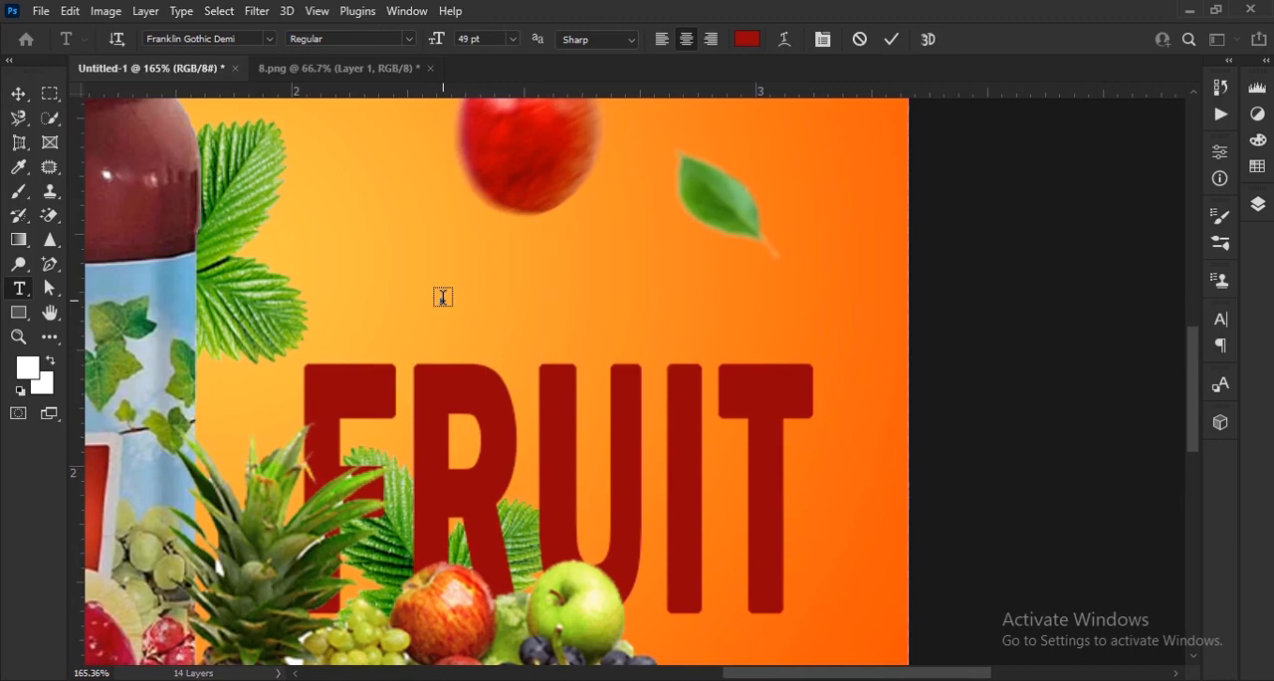
pyautogui.write('%ICE')
pyautogui.click(892, 40)
pyautogui.press('v')
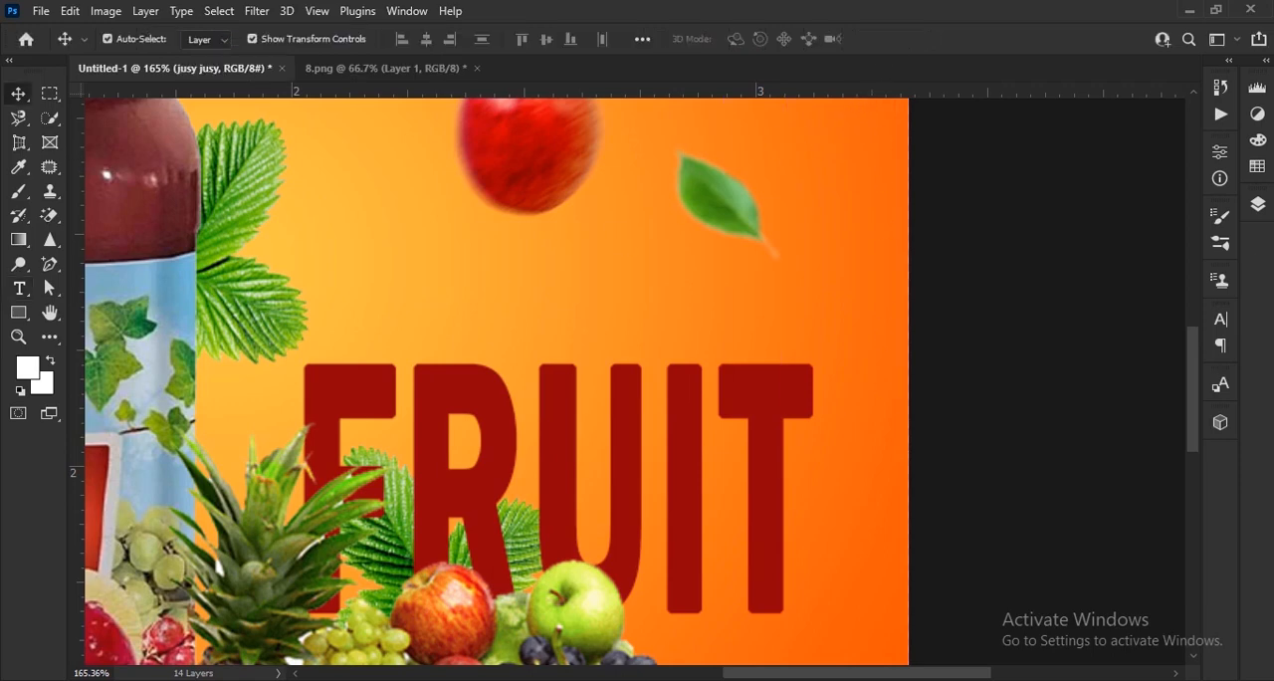
# Set the jusy jusy text in the Allessa Personal Use font at 9 pt.
pyautogui.click(1224, 320)
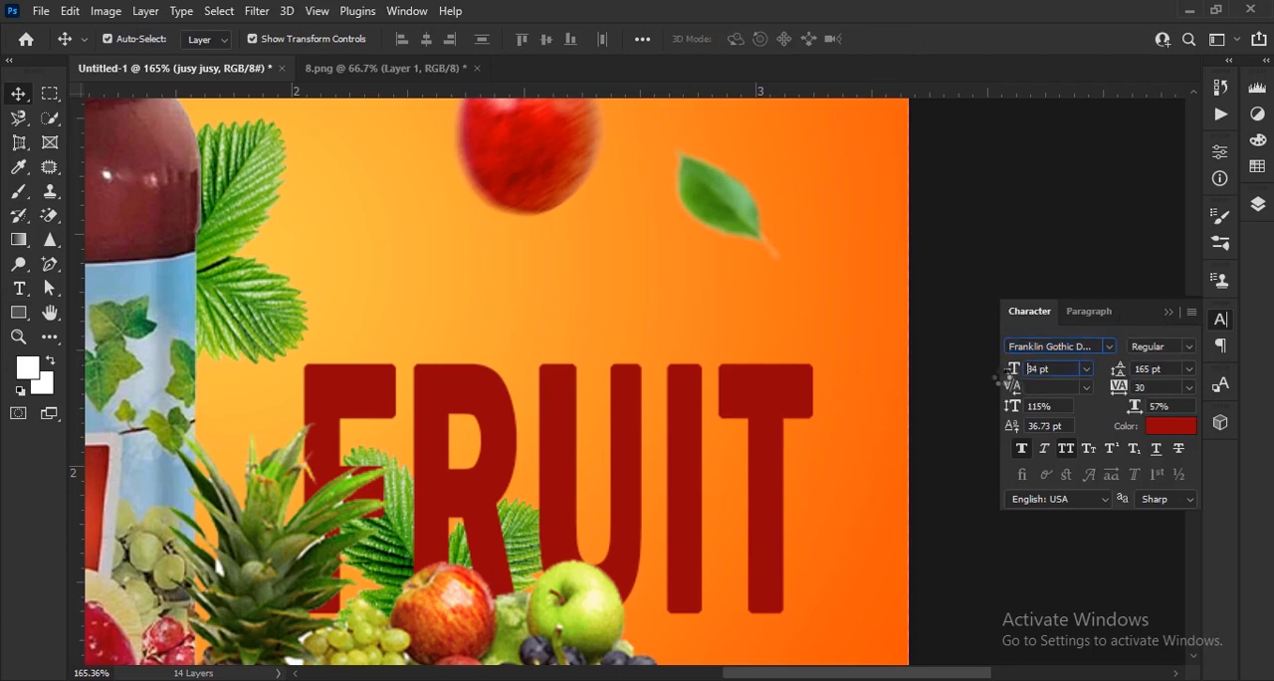
pyautogui.moveTo(999, 381); pyautogui.dragTo(992, 380)
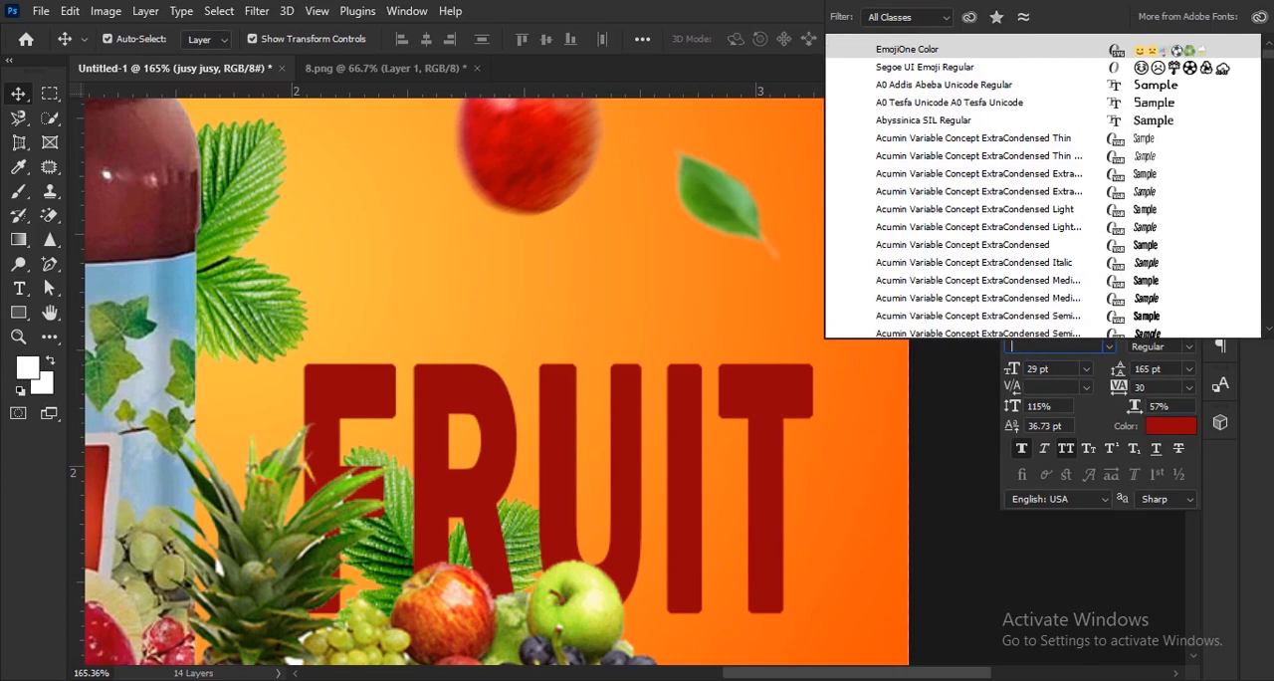
pyautogui.click(1270, 519)
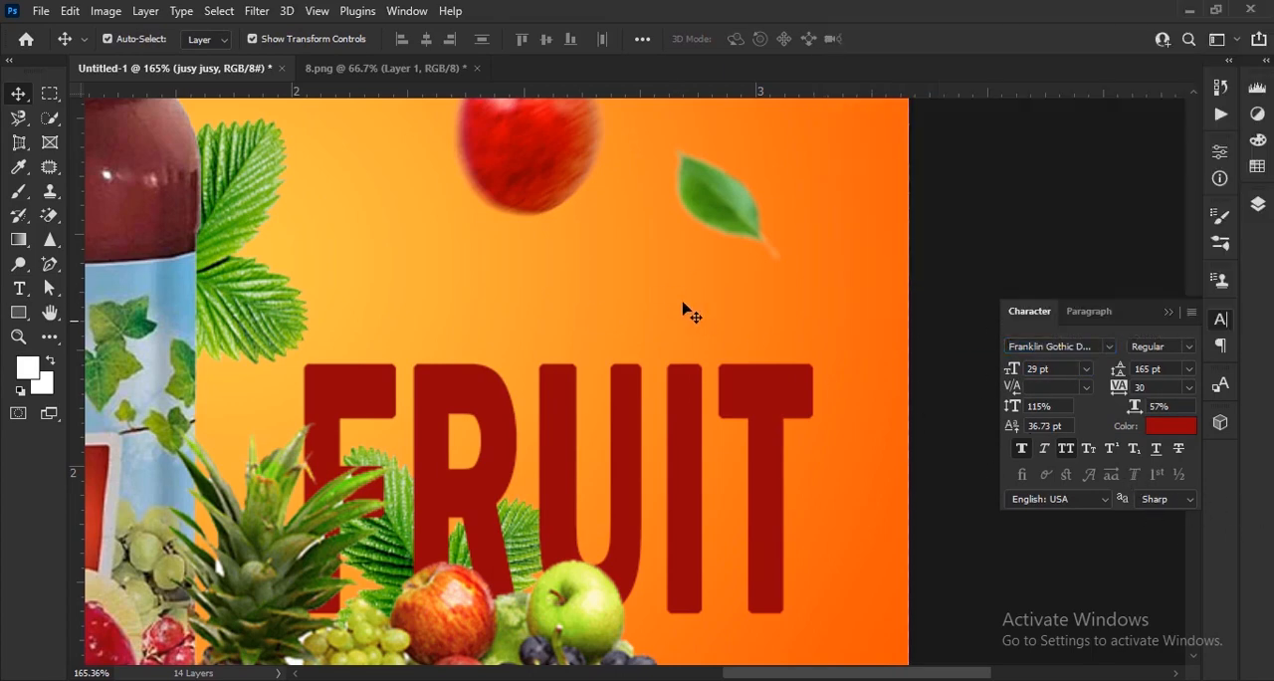
pyautogui.press('space')
pyautogui.moveTo(647, 276); pyautogui.dragTo(640, 508)
pyautogui.moveTo(622, 276); pyautogui.dragTo(753, 535)
pyautogui.click(1107, 346)
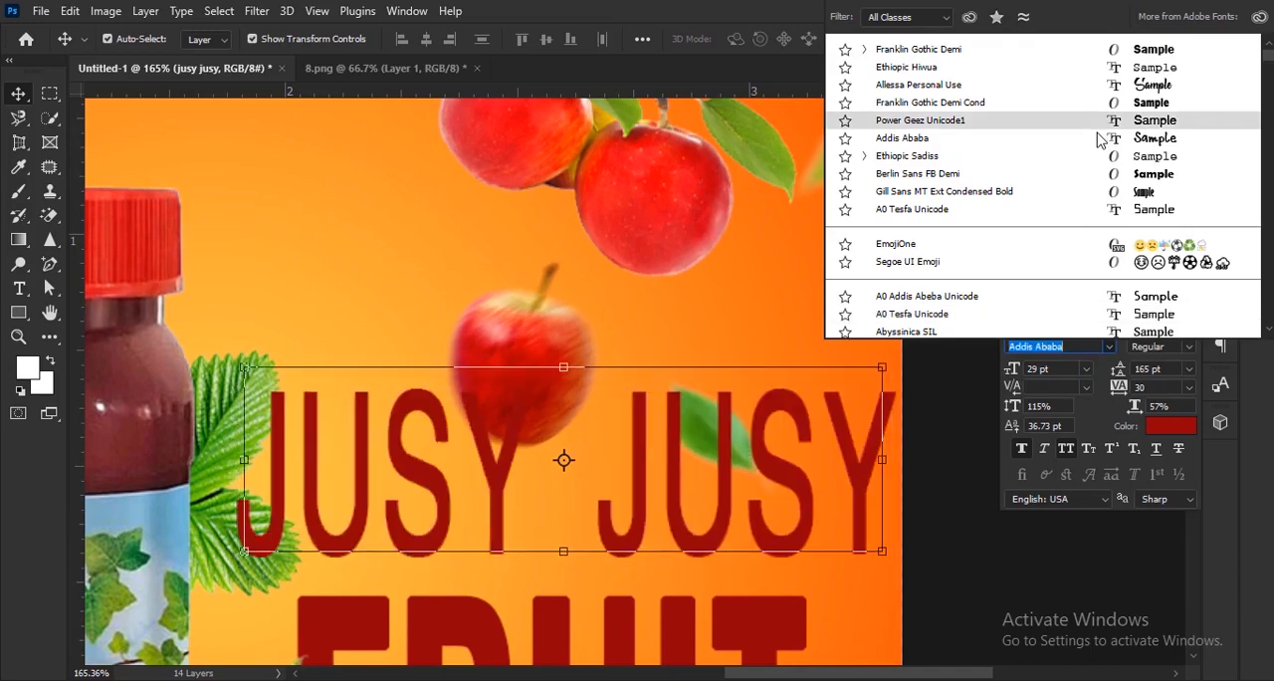
pyautogui.click(1066, 93)
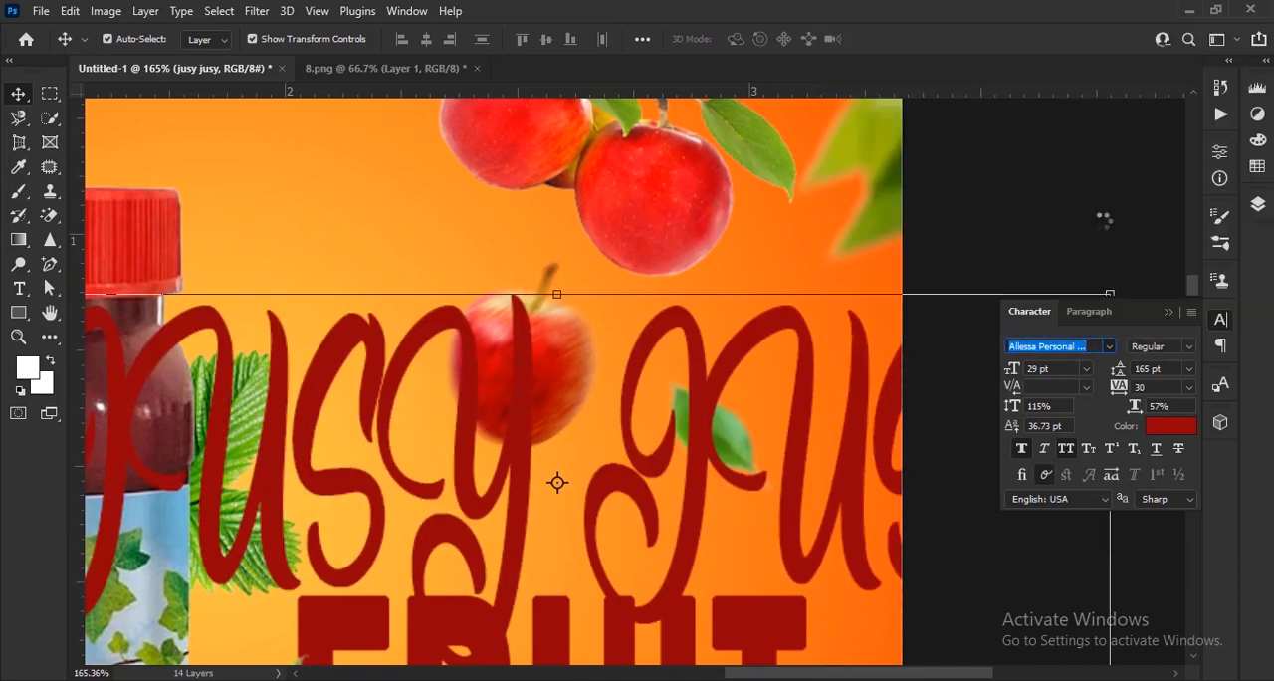
pyautogui.moveTo(1014, 372); pyautogui.dragTo(995, 375)
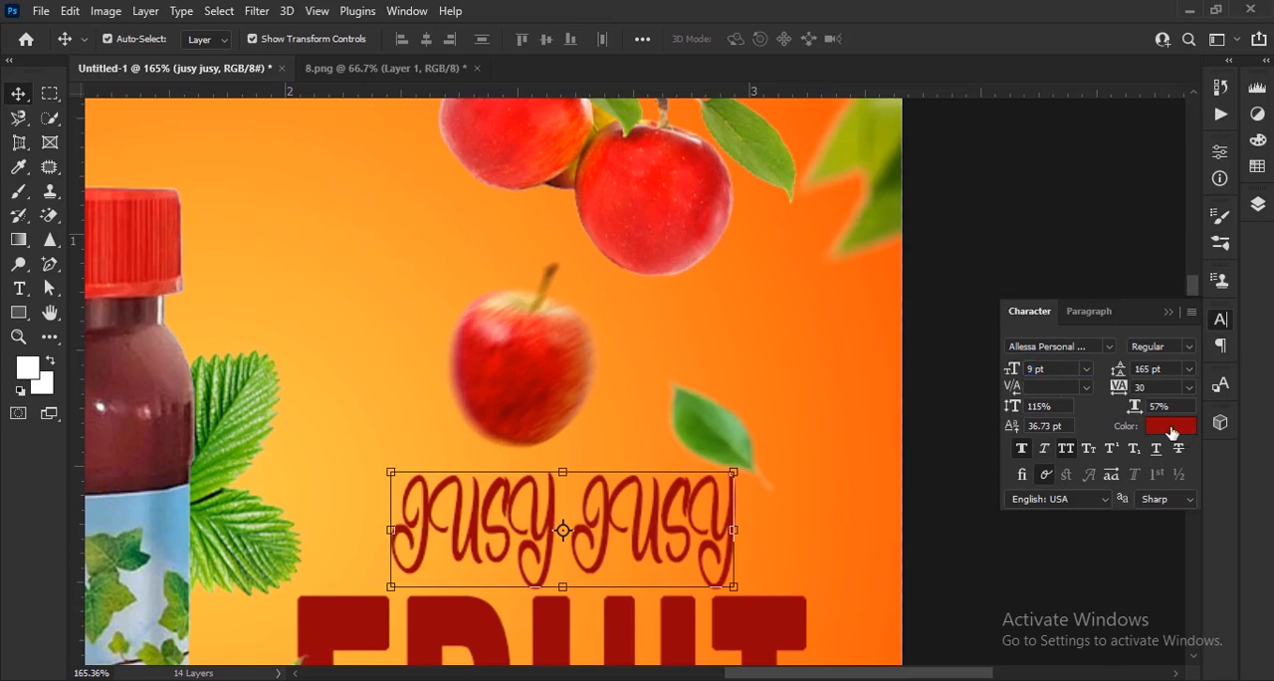
# Change the jusy jusy text colour to bright red, ff0000.
pyautogui.click(1172, 426)
pyautogui.click(537, 360)
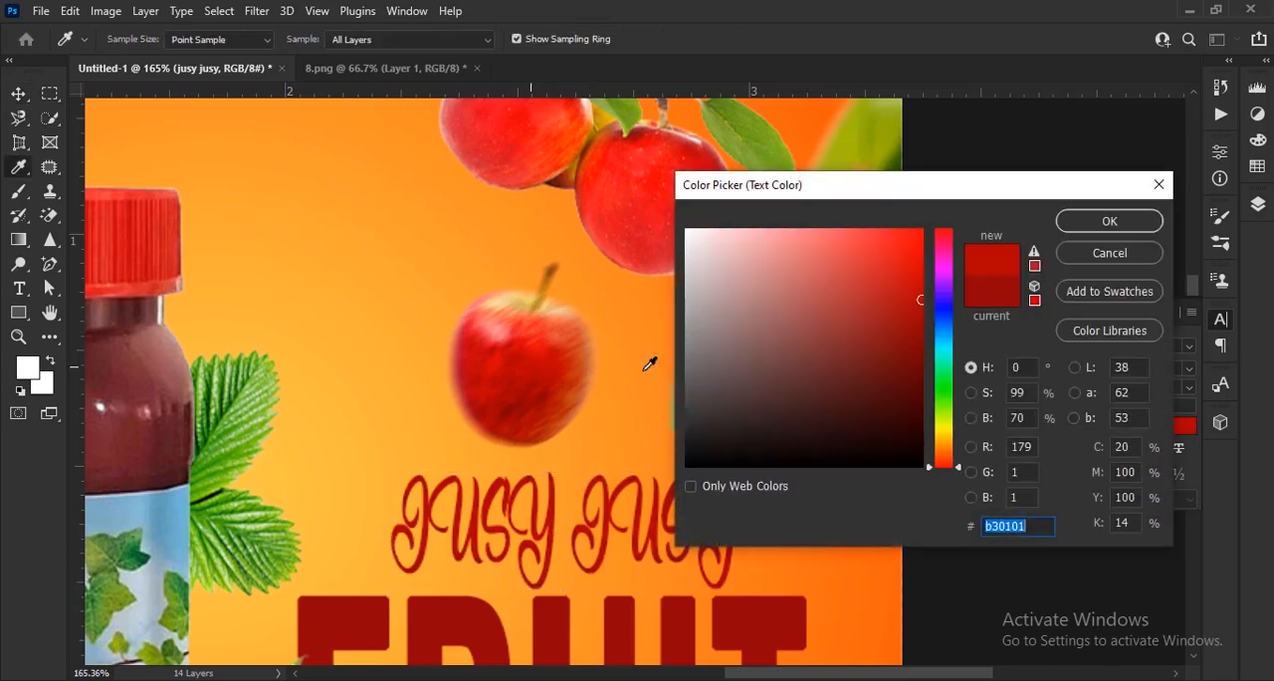
pyautogui.moveTo(894, 322); pyautogui.dragTo(924, 229)
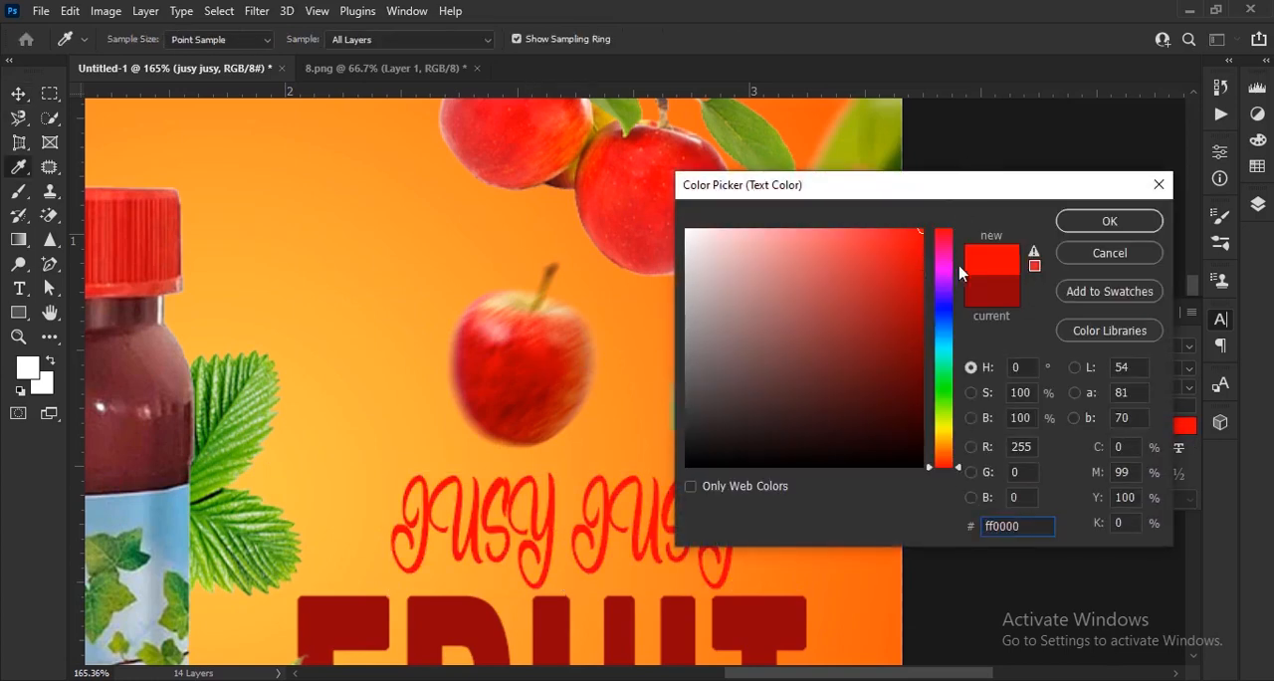
pyautogui.click(1108, 221)
pyautogui.press('v')
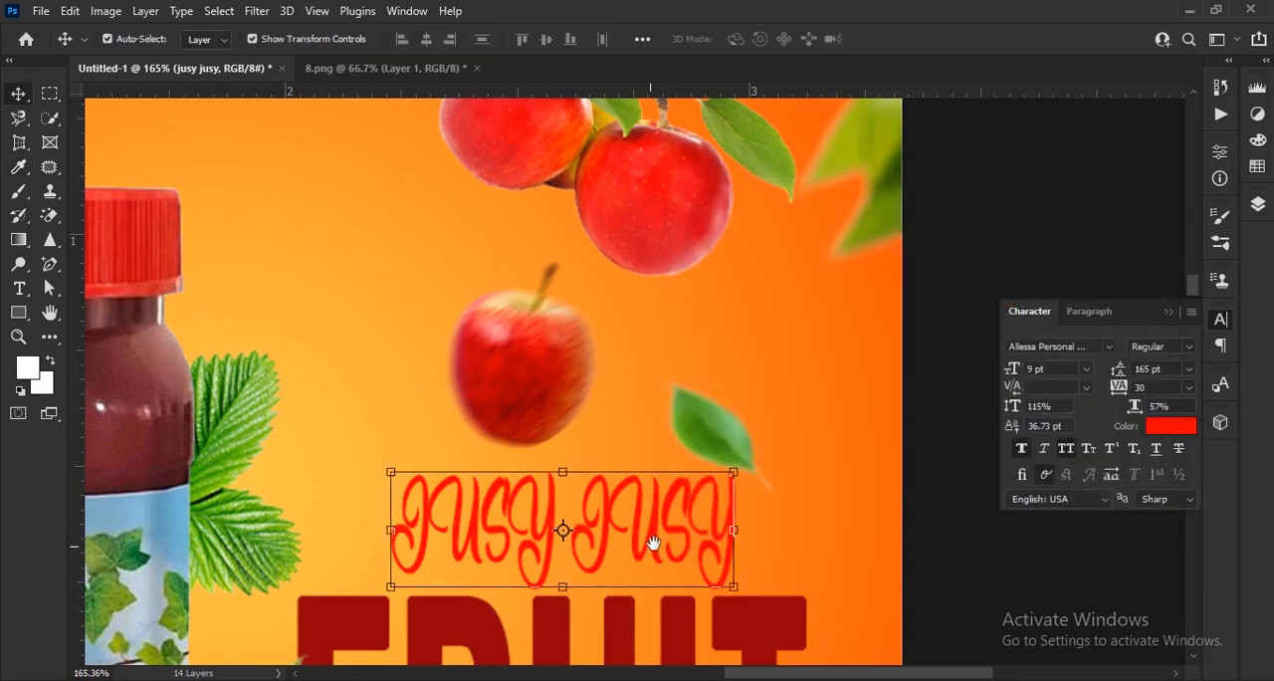
# Position the jusy jusy text over the top edge of FRUIT, with 75% vertical scale and a 10 pt size.
pyautogui.moveTo(648, 532); pyautogui.dragTo(674, 472)
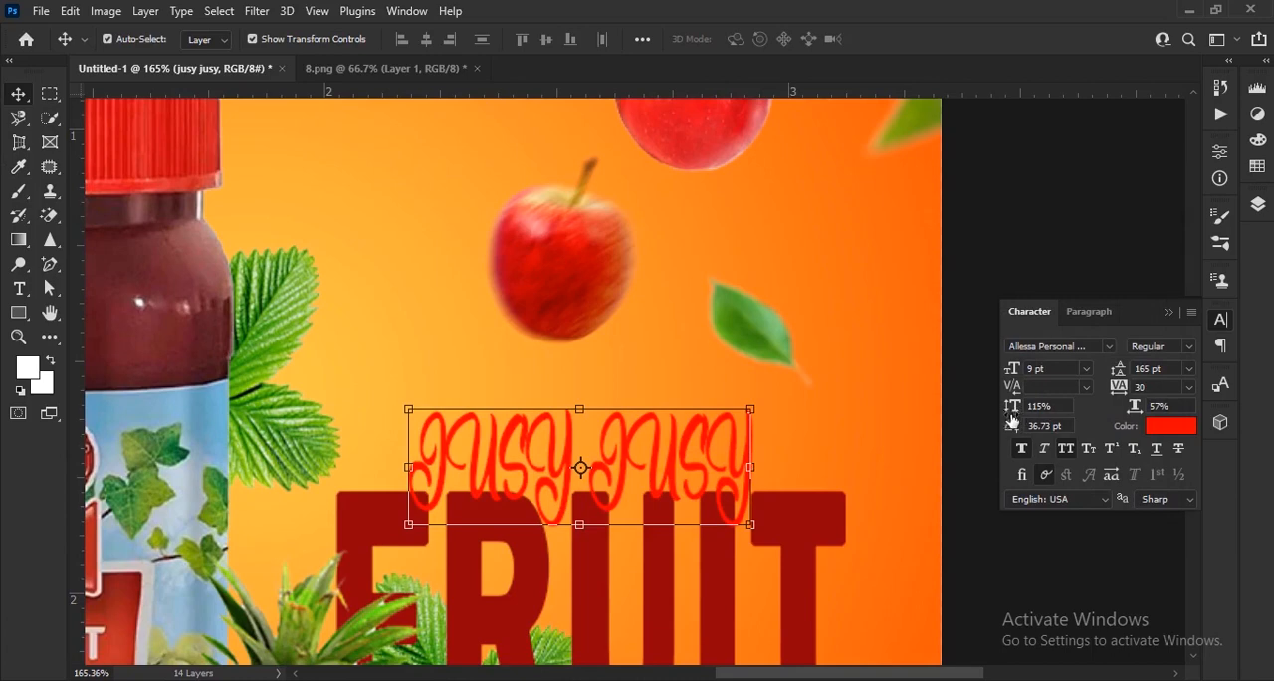
pyautogui.moveTo(1013, 422); pyautogui.dragTo(975, 422)
pyautogui.moveTo(696, 478); pyautogui.dragTo(700, 485)
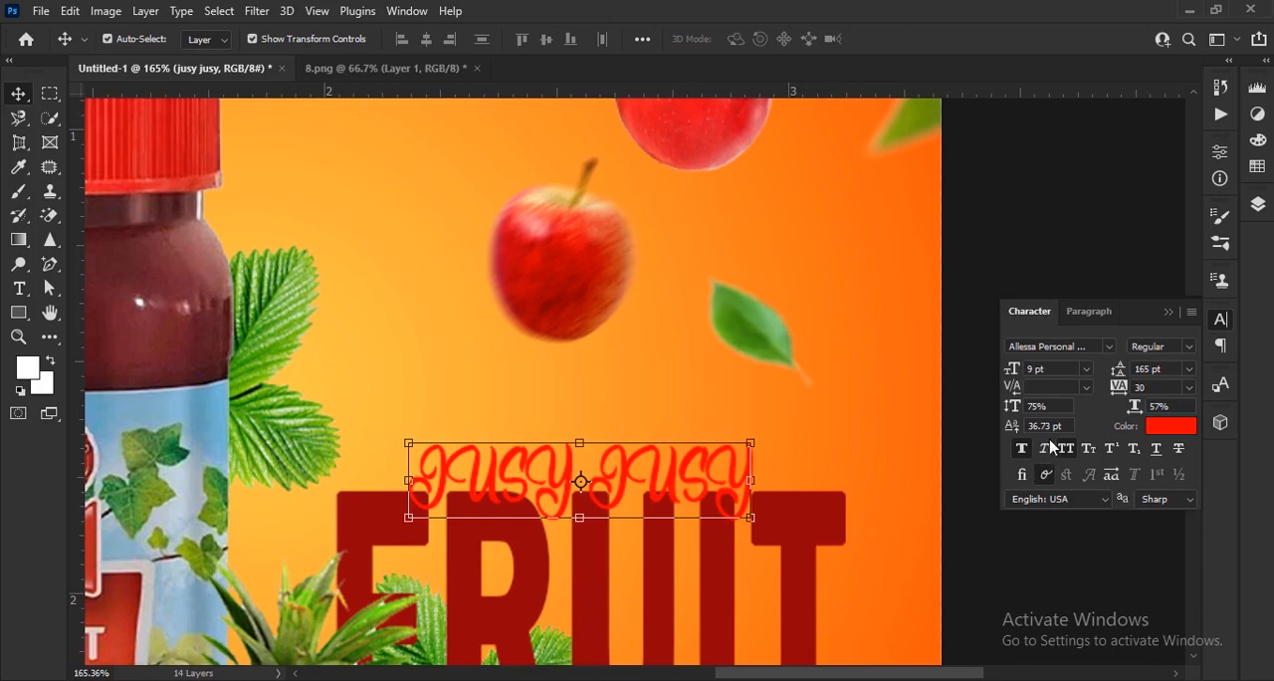
pyautogui.moveTo(1011, 378); pyautogui.dragTo(1013, 368)
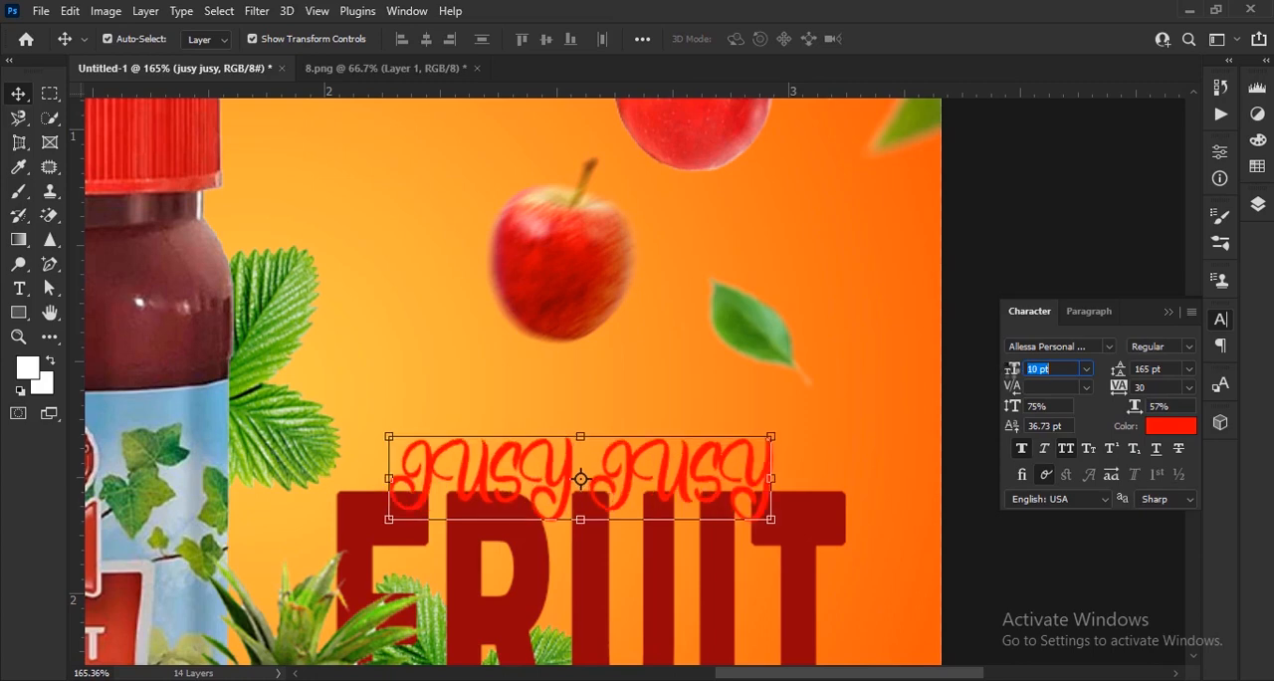
pyautogui.click(1170, 313)
pyautogui.click(1026, 431)
pyautogui.hotkey('ctrl', '0')
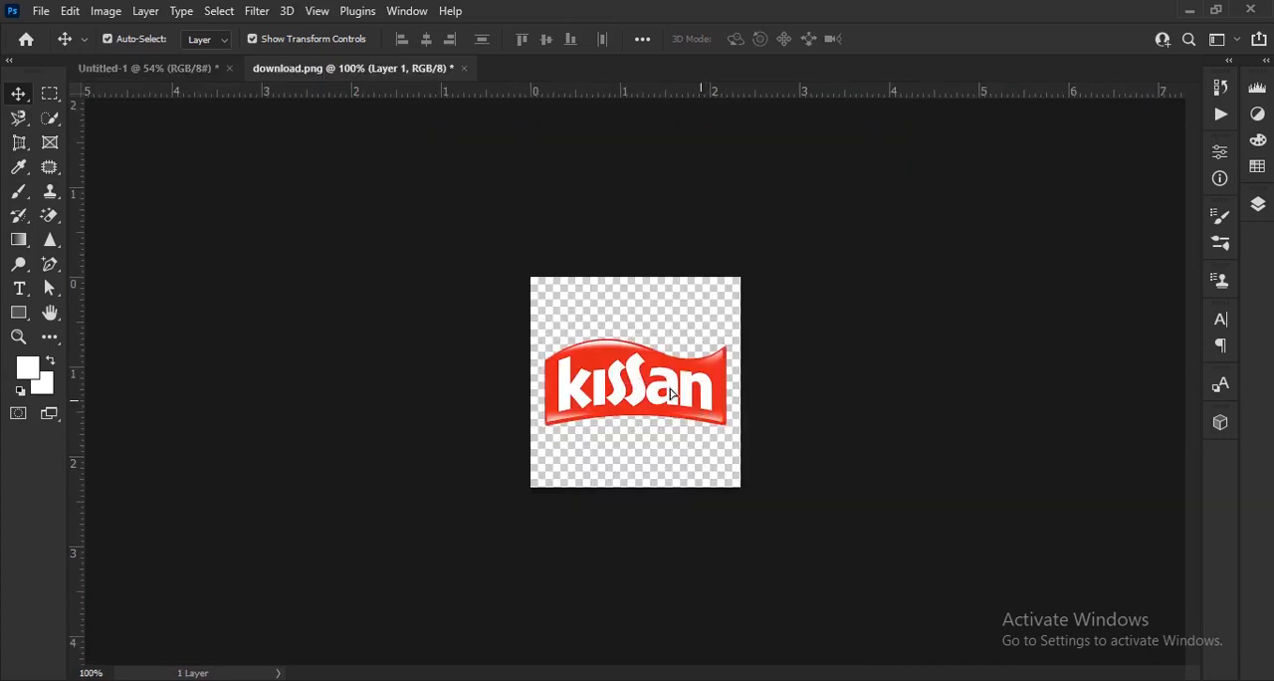
# Copy the Kissan logo from download.png into the poster's upper-left corner, above the small apple.
pyautogui.moveTo(637, 374); pyautogui.dragTo(317, 172)
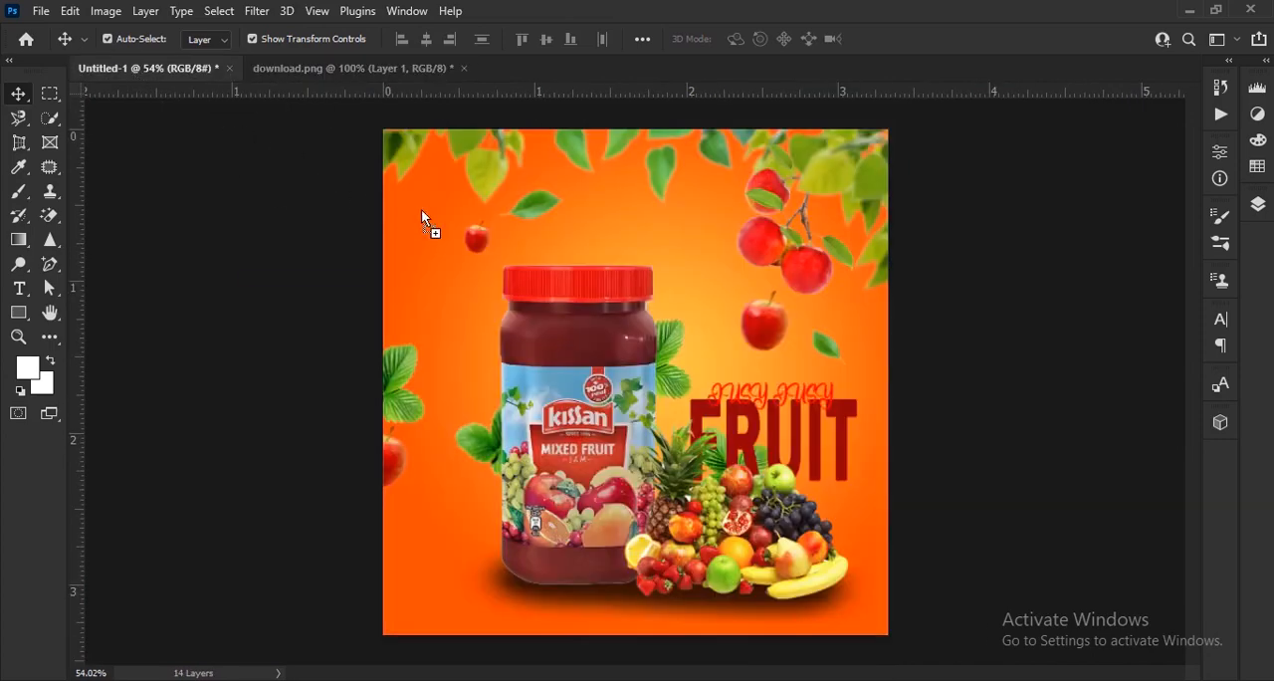
pyautogui.moveTo(422, 213); pyautogui.dragTo(508, 328)
pyautogui.scroll(5, 439, 205)
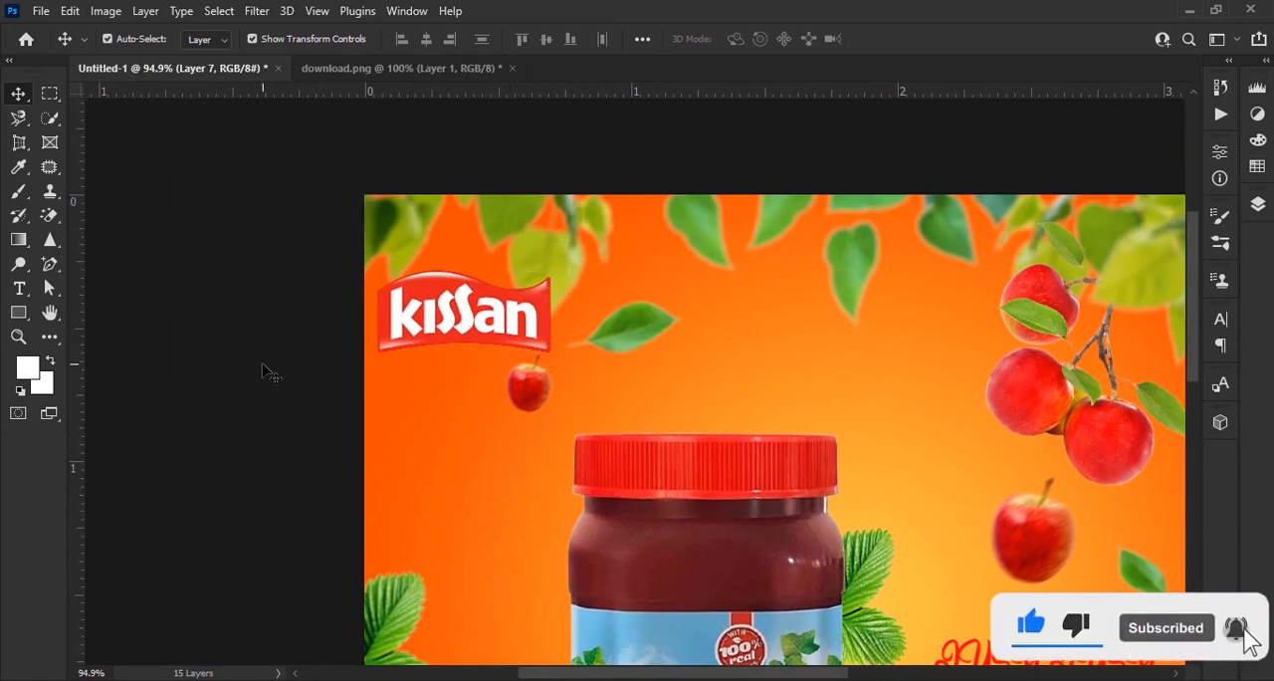